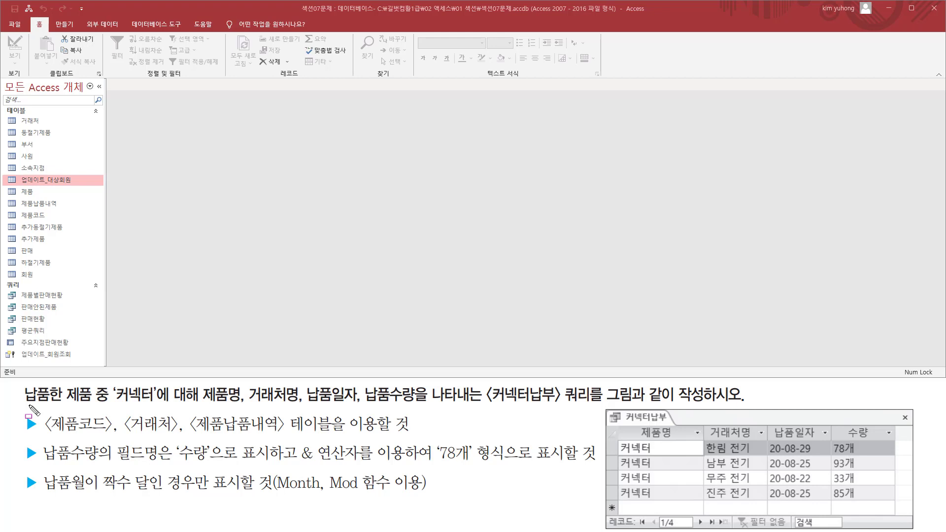
{"action": "left_click_drag", "start_coordinate": [20, 406], "coordinate": [411, 408]}
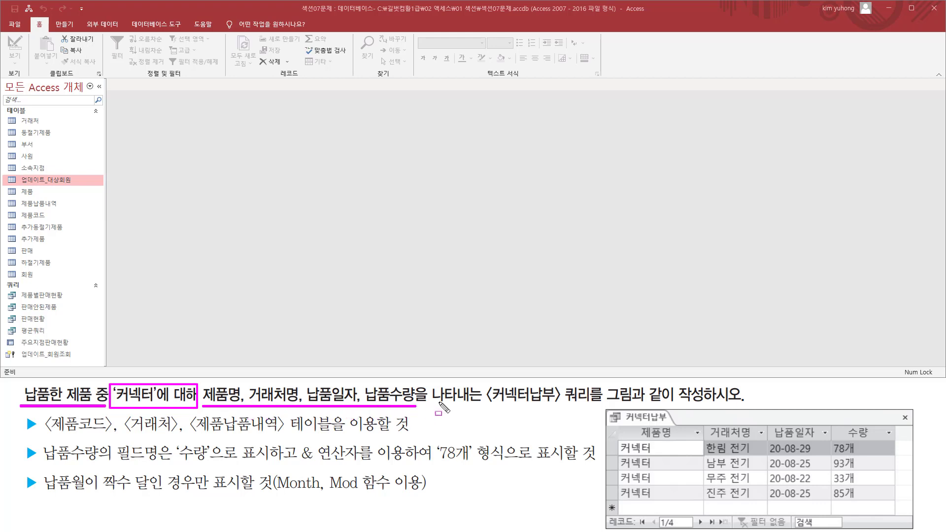
{"action": "mouse_move", "coordinate": [486, 405]}
{"action": "left_mouse_down"}
{"action": "mouse_move", "coordinate": [686, 406]}
{"action": "mouse_move", "coordinate": [748, 387]}
{"action": "mouse_move", "coordinate": [487, 404]}
{"action": "left_mouse_up"}
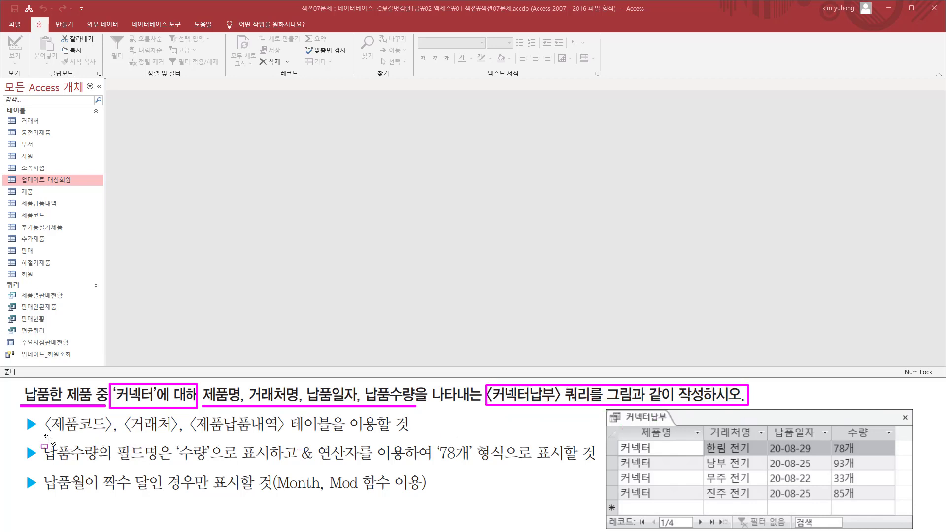
{"action": "left_click_drag", "start_coordinate": [43, 435], "coordinate": [280, 437]}
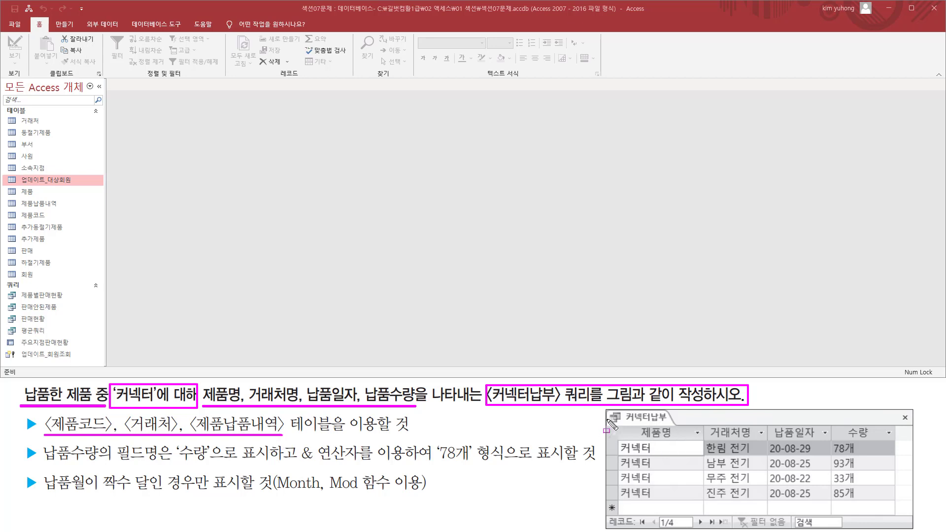
{"action": "mouse_move", "coordinate": [606, 407]}
{"action": "left_mouse_down"}
{"action": "mouse_move", "coordinate": [820, 515]}
{"action": "mouse_move", "coordinate": [915, 528]}
{"action": "left_mouse_up"}
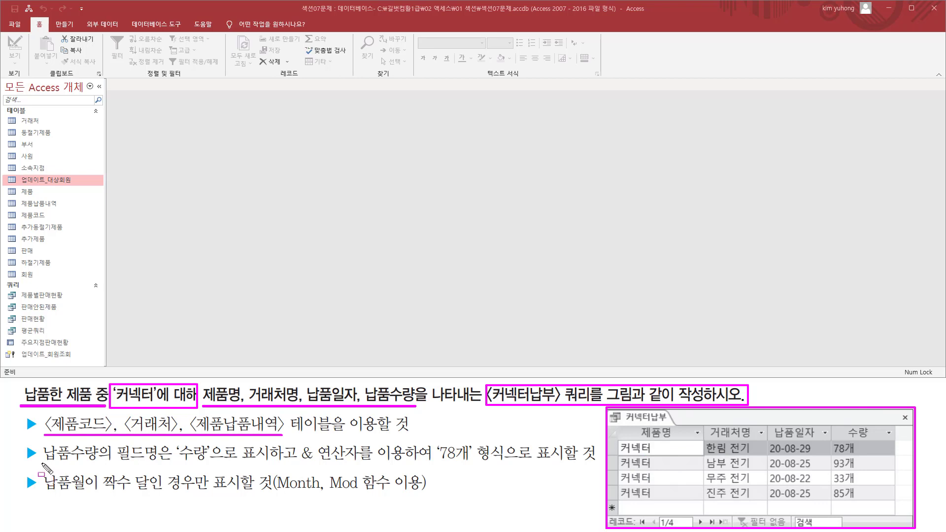
{"action": "left_click_drag", "start_coordinate": [42, 463], "coordinate": [211, 466]}
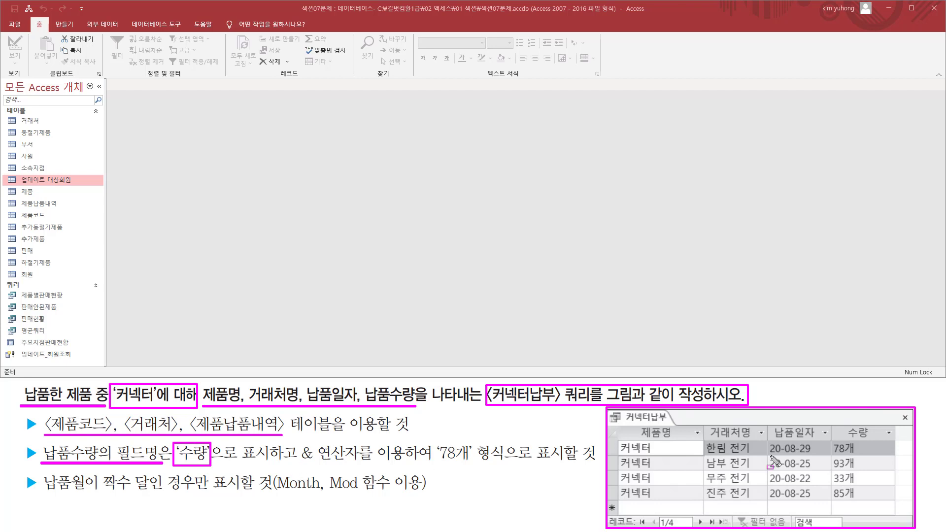
{"action": "left_click_drag", "start_coordinate": [840, 424], "coordinate": [877, 441]}
{"action": "left_click_drag", "start_coordinate": [38, 443], "coordinate": [101, 469]}
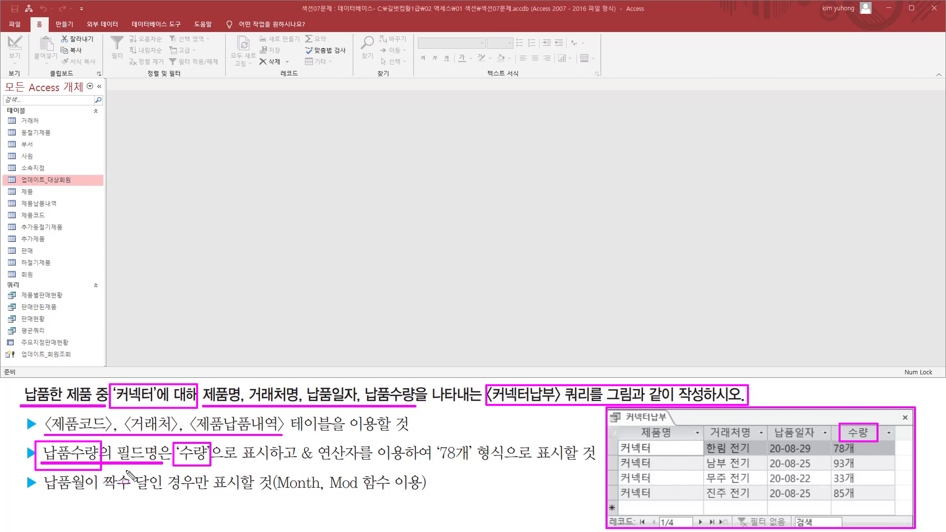
{"action": "left_click_drag", "start_coordinate": [297, 461], "coordinate": [359, 461]}
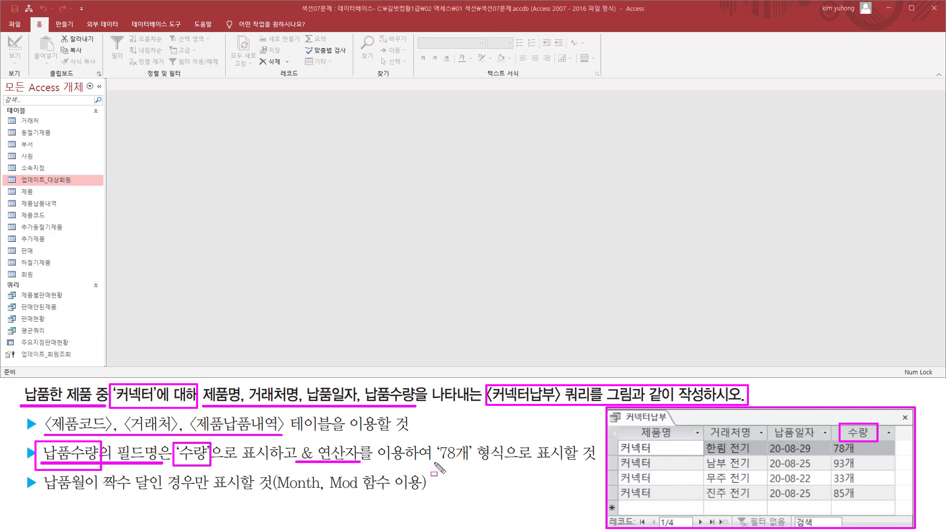
{"action": "left_click_drag", "start_coordinate": [435, 463], "coordinate": [474, 463]}
{"action": "left_click_drag", "start_coordinate": [843, 442], "coordinate": [859, 499]}
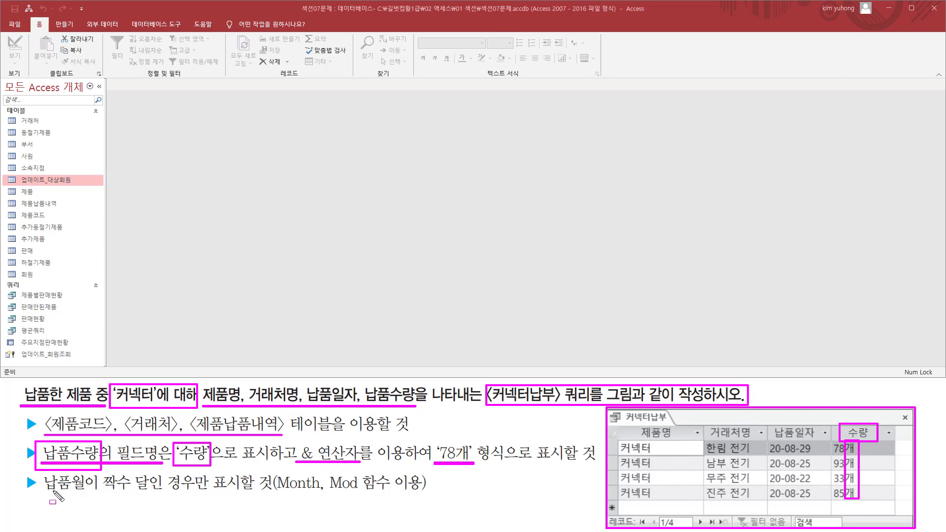
{"action": "left_click_drag", "start_coordinate": [44, 494], "coordinate": [240, 493]}
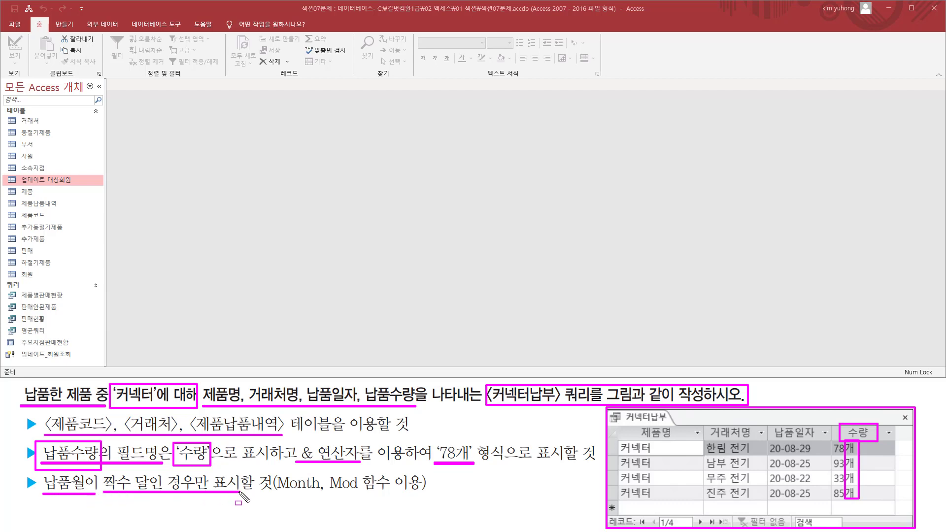
{"action": "key", "text": "Escape"}
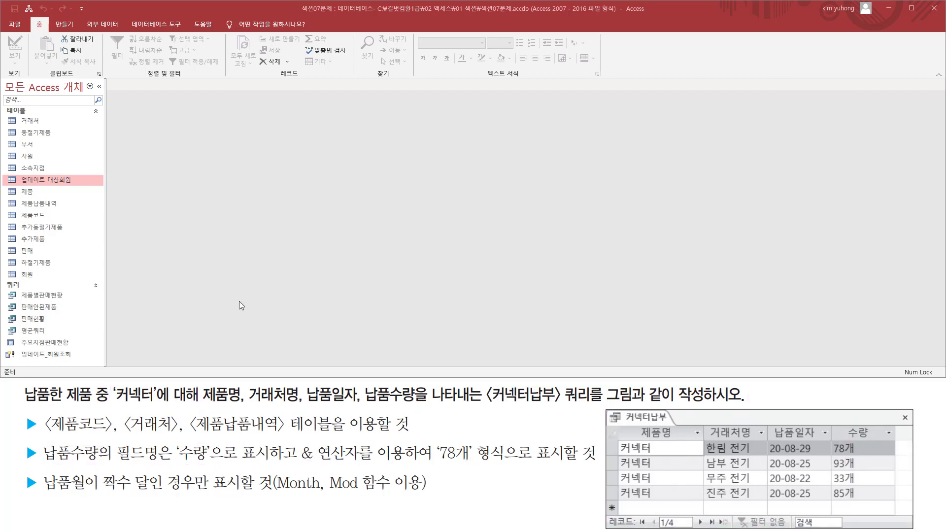
Create a new query in design view containing the tables 제품코드, 거래처 and 제품납품내역.
{"action": "left_click", "coordinate": [64, 24]}
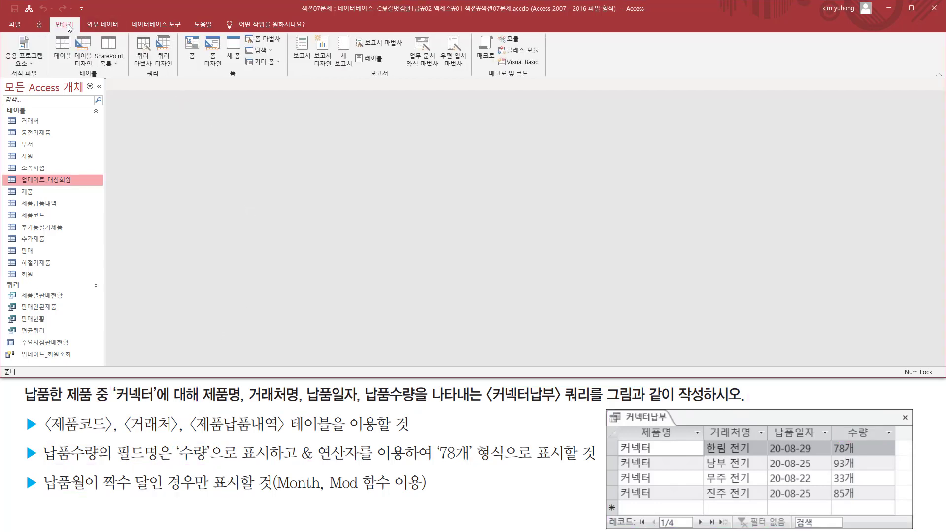
{"action": "left_click", "coordinate": [164, 56]}
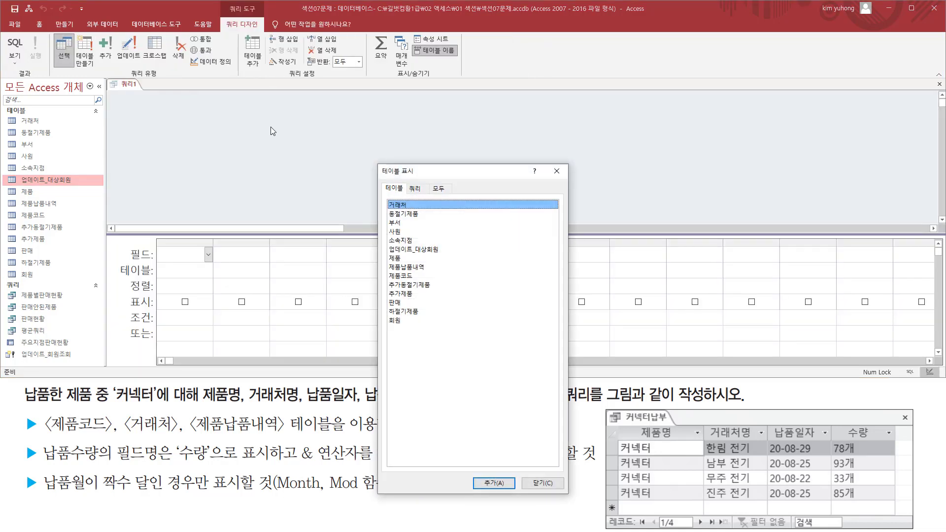
{"action": "left_click_drag", "start_coordinate": [429, 176], "coordinate": [469, 80]}
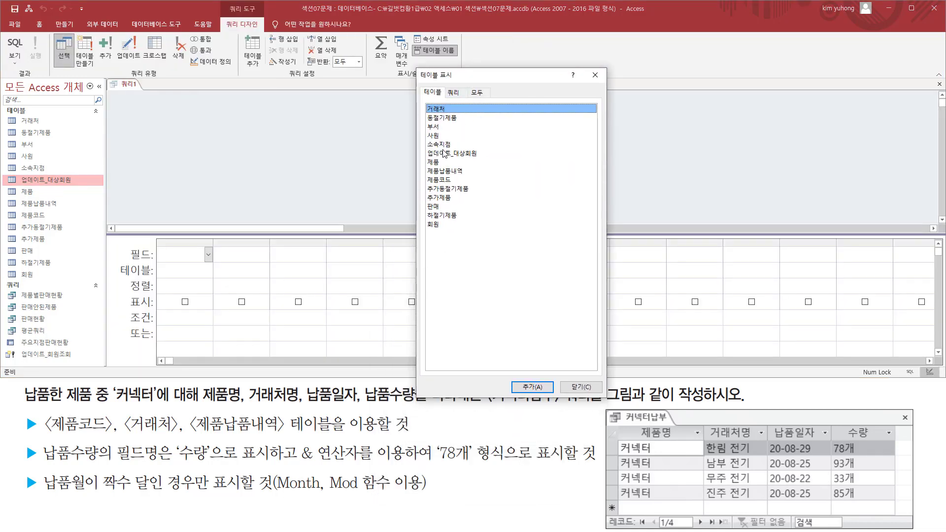
{"action": "double_click", "coordinate": [445, 181]}
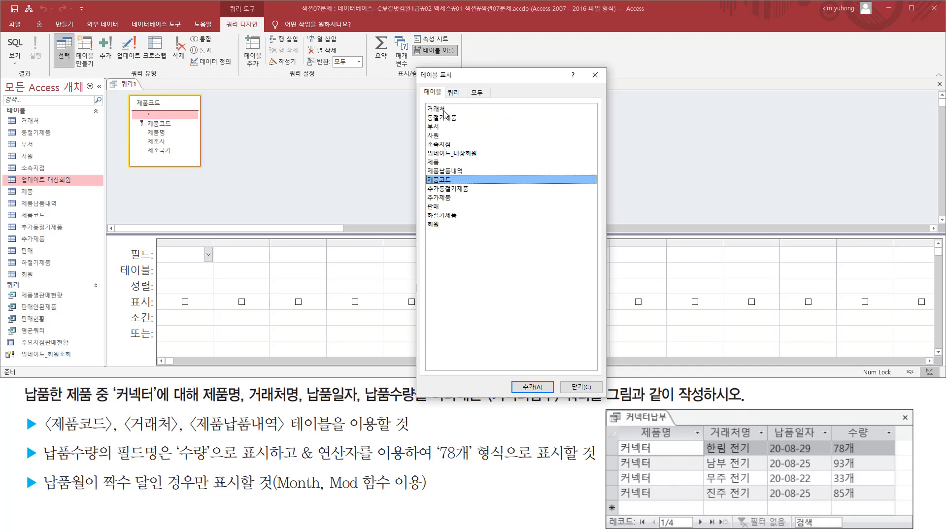
{"action": "double_click", "coordinate": [445, 109]}
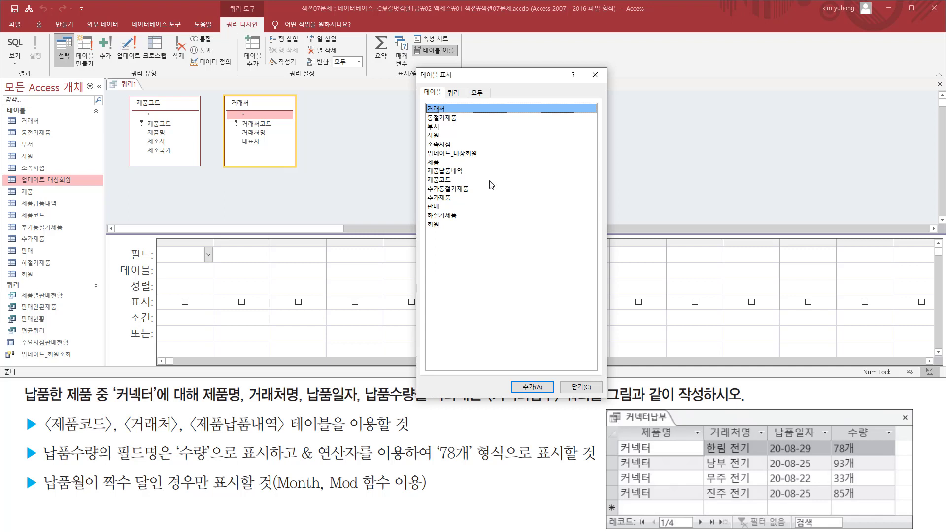
{"action": "double_click", "coordinate": [459, 171]}
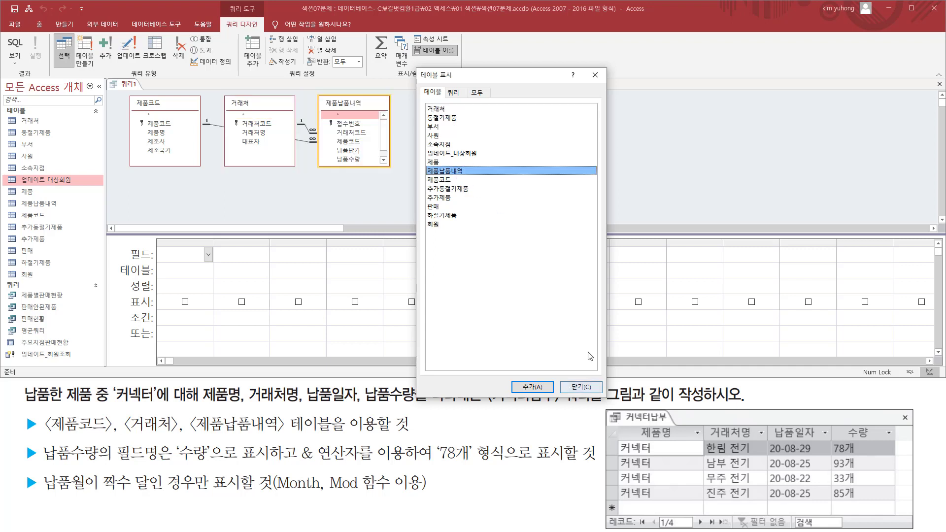
{"action": "left_click", "coordinate": [596, 75]}
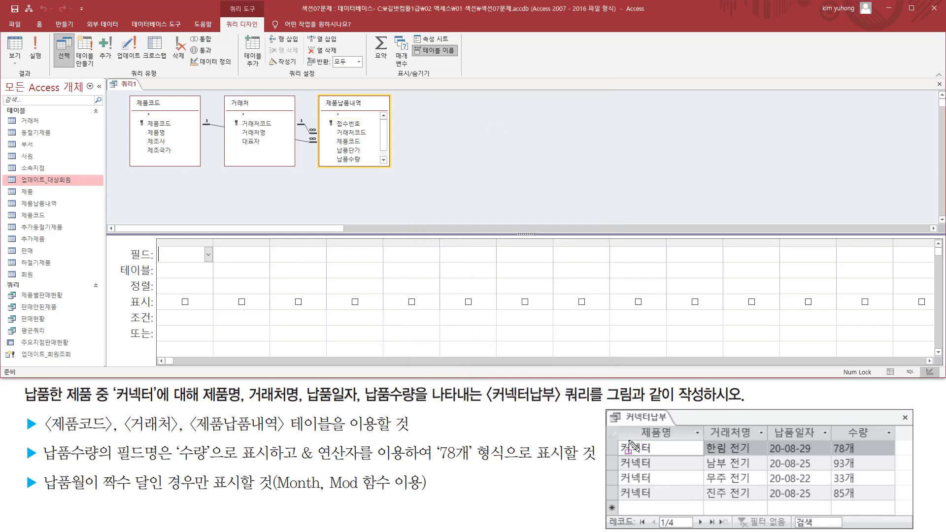
Add the fields 제품명 from 제품코드 and 거래처명 from 거래처 to the query grid.
{"action": "left_click_drag", "start_coordinate": [638, 423], "coordinate": [677, 441]}
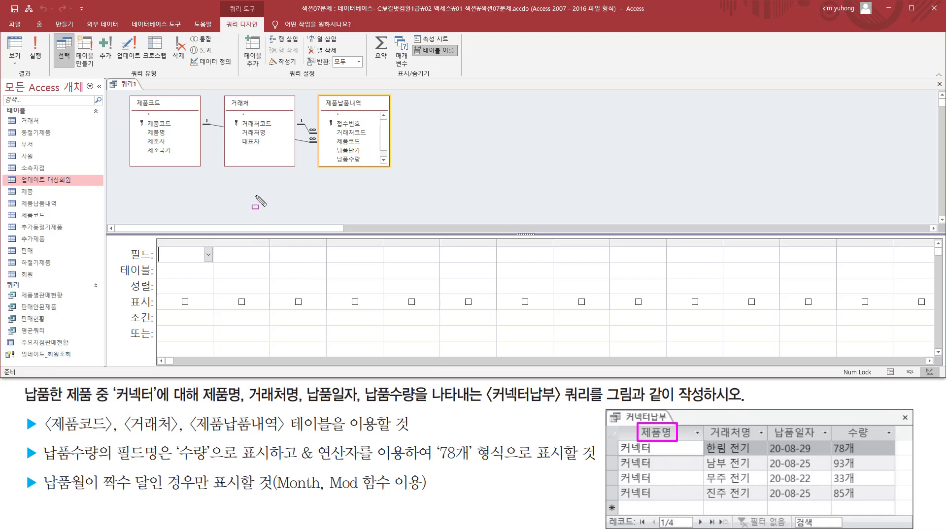
{"action": "key", "text": "Escape"}
{"action": "left_click", "coordinate": [166, 133]}
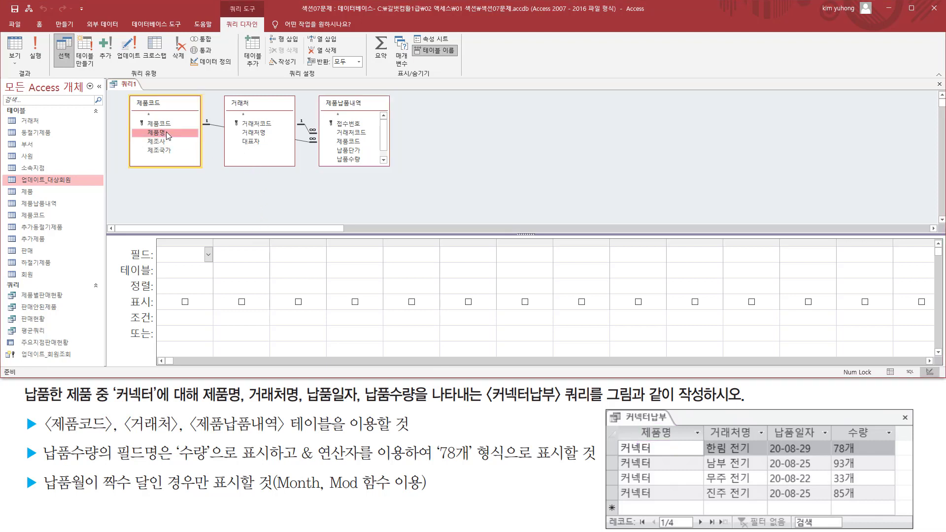
{"action": "double_click", "coordinate": [166, 131]}
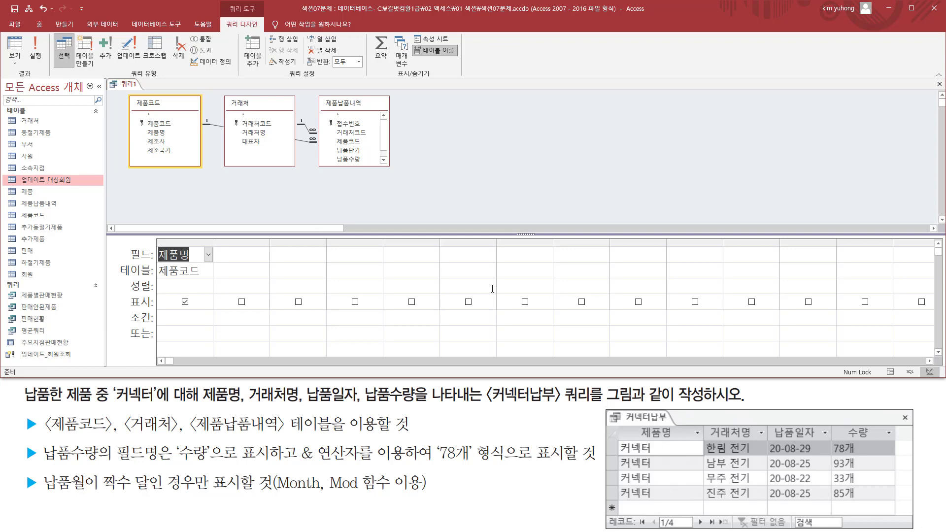
{"action": "left_click_drag", "start_coordinate": [708, 422], "coordinate": [755, 442]}
{"action": "key", "text": "Escape"}
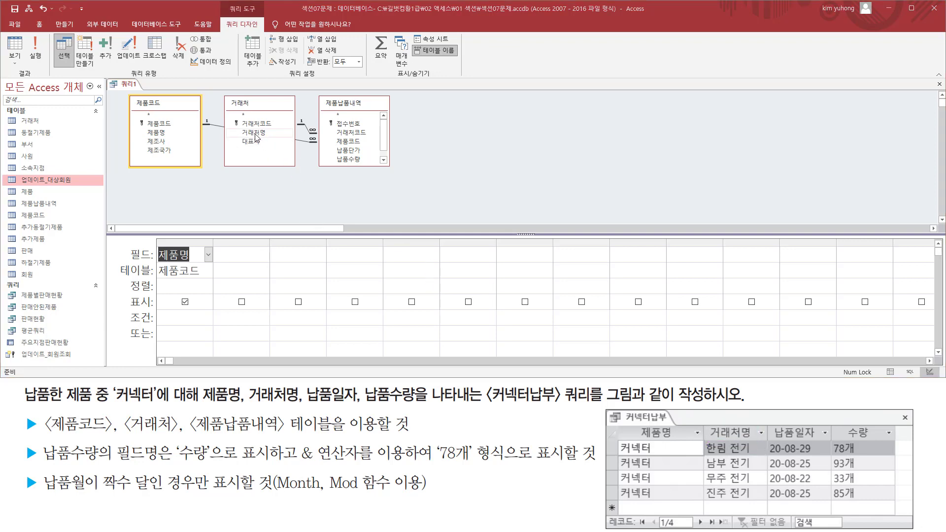
{"action": "left_click", "coordinate": [254, 134]}
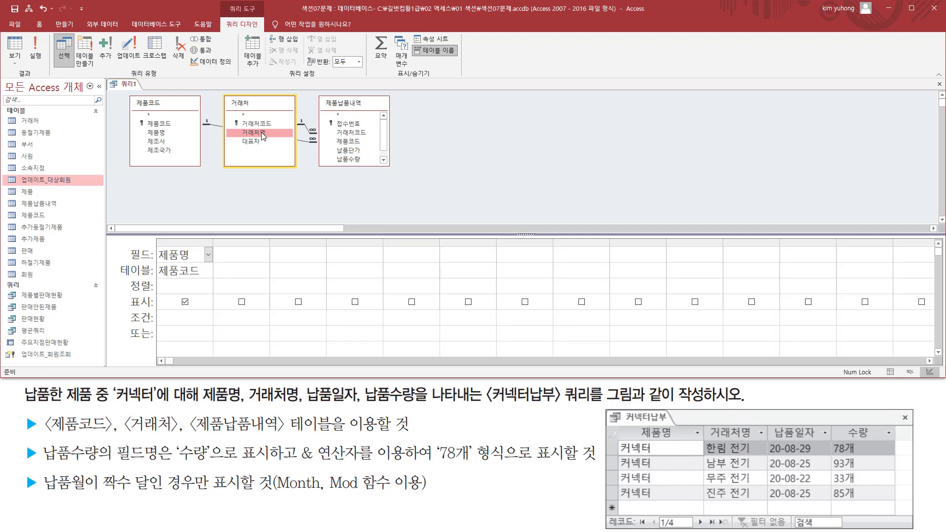
{"action": "double_click", "coordinate": [263, 134]}
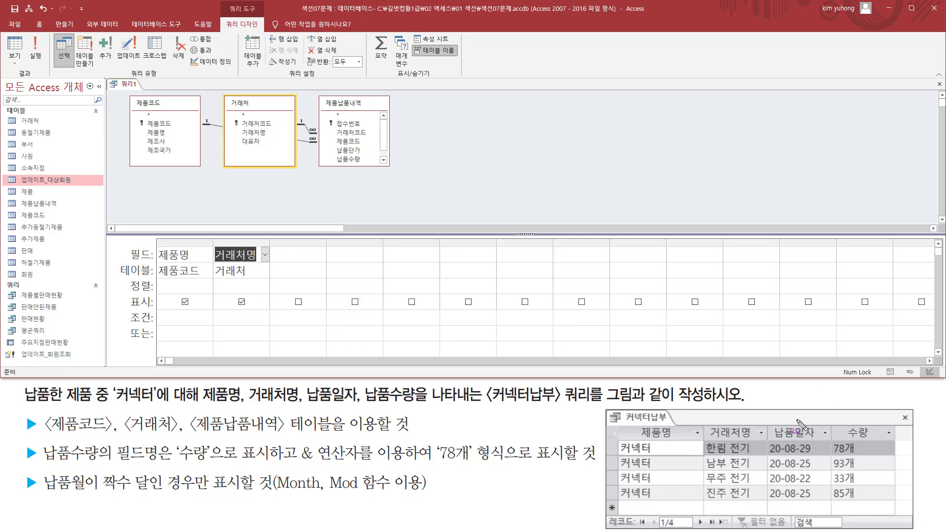
Add the fields 납품일자 and 납품수량 from 제품납품내역 to the query grid.
{"action": "mouse_move", "coordinate": [770, 424]}
{"action": "left_mouse_down"}
{"action": "mouse_move", "coordinate": [772, 438]}
{"action": "mouse_move", "coordinate": [826, 440]}
{"action": "left_mouse_up"}
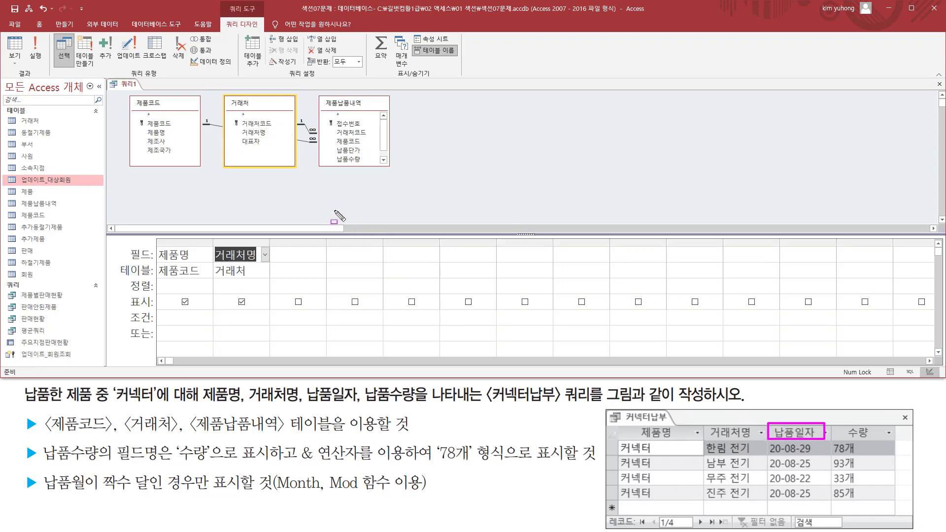
{"action": "key", "text": "Escape"}
{"action": "left_click", "coordinate": [383, 163]}
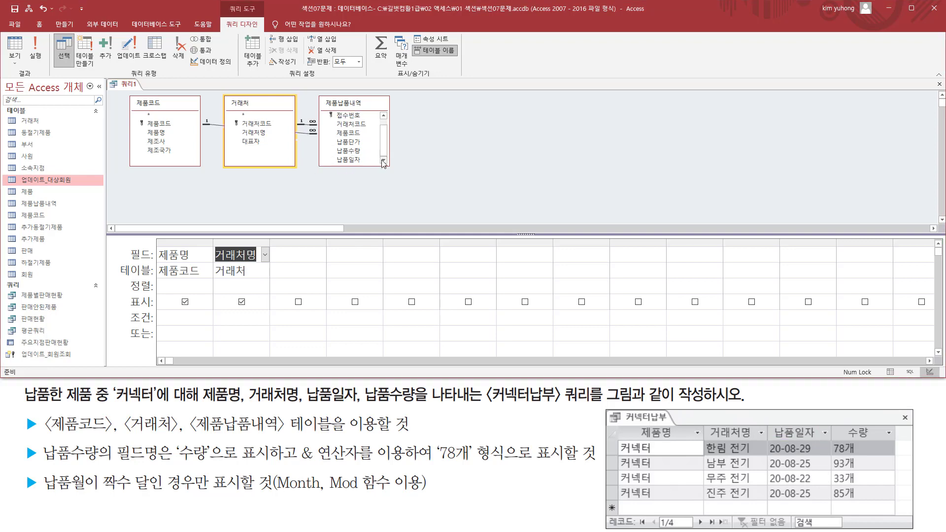
{"action": "left_click", "coordinate": [354, 159]}
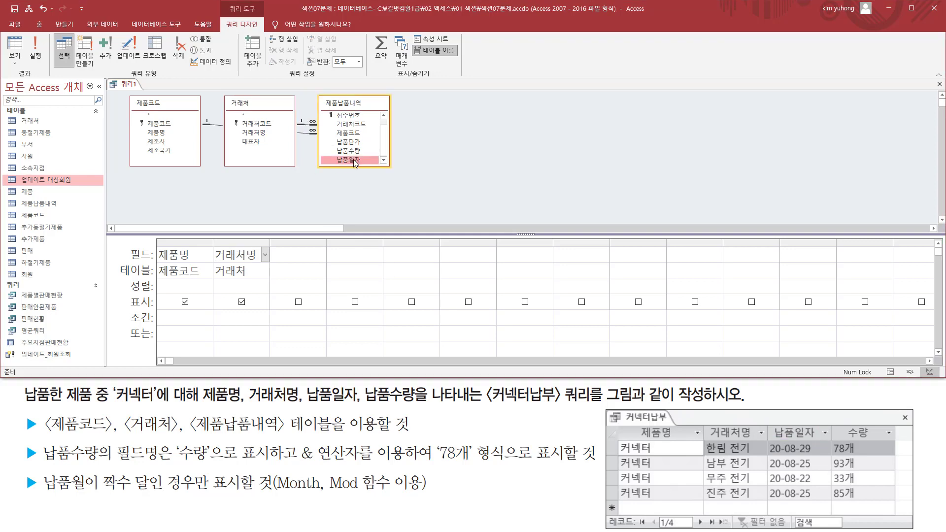
{"action": "double_click", "coordinate": [353, 159]}
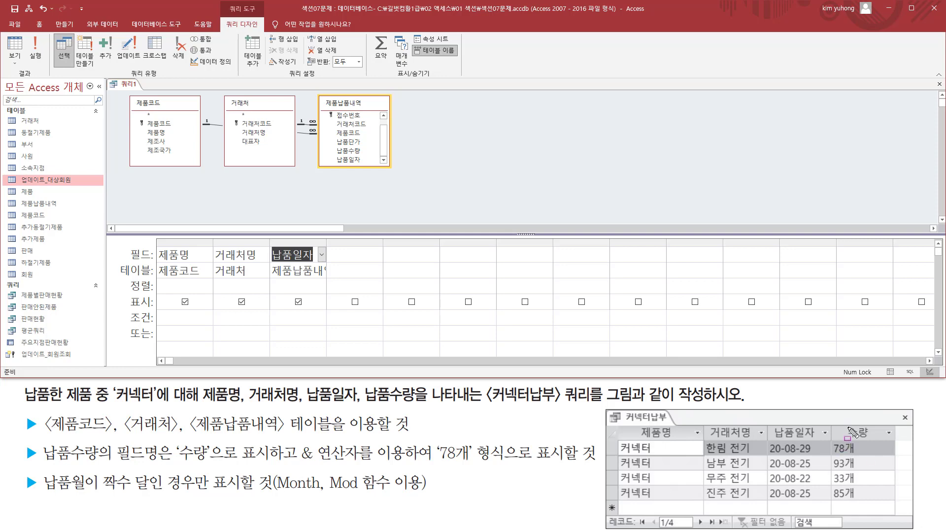
{"action": "left_click_drag", "start_coordinate": [844, 422], "coordinate": [875, 442]}
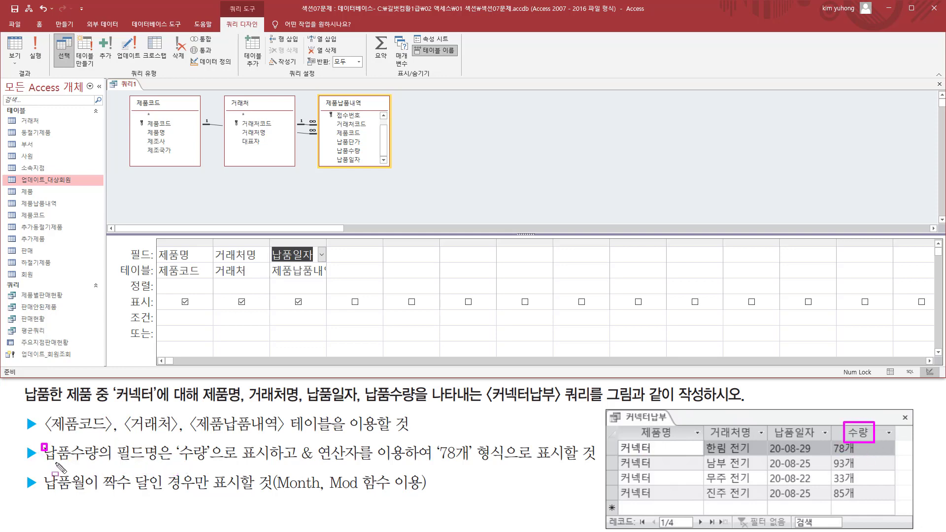
{"action": "mouse_move", "coordinate": [41, 443]}
{"action": "left_mouse_down"}
{"action": "mouse_move", "coordinate": [105, 466]}
{"action": "mouse_move", "coordinate": [215, 464]}
{"action": "left_mouse_up"}
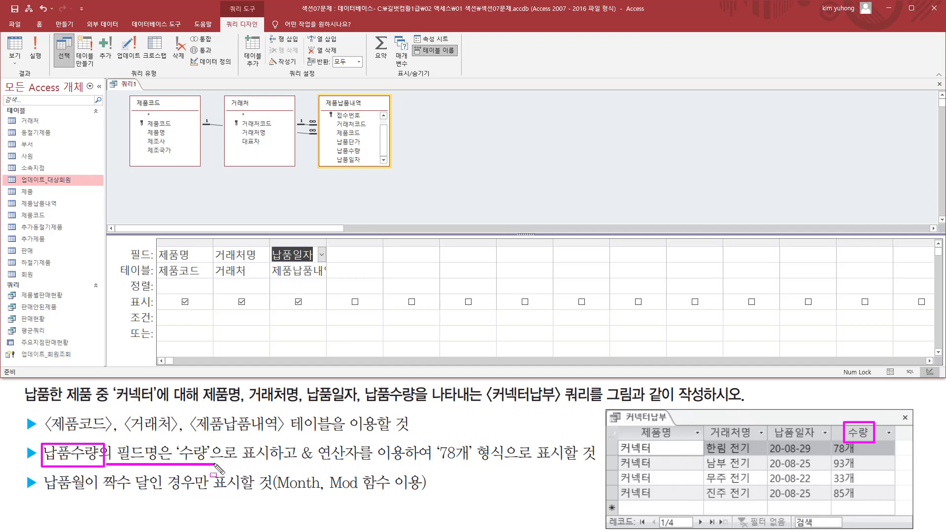
{"action": "key", "text": "Escape"}
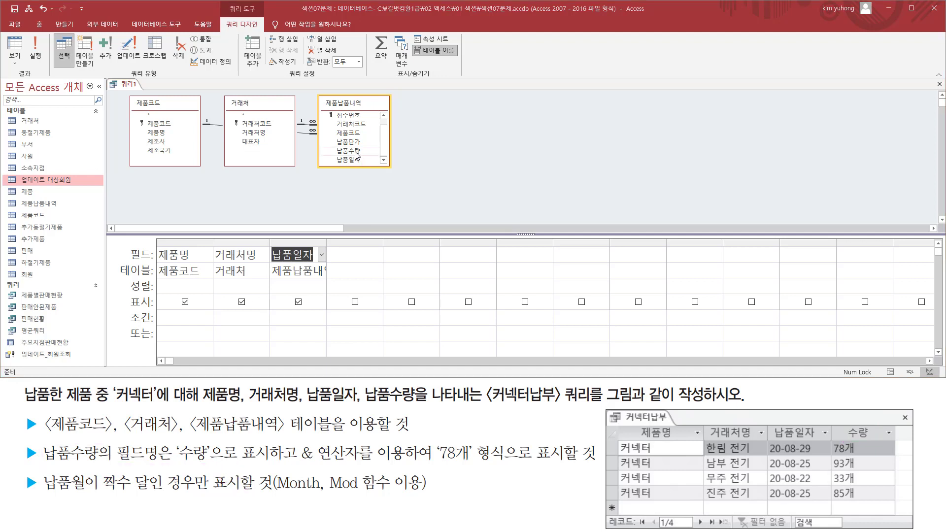
{"action": "double_click", "coordinate": [358, 156]}
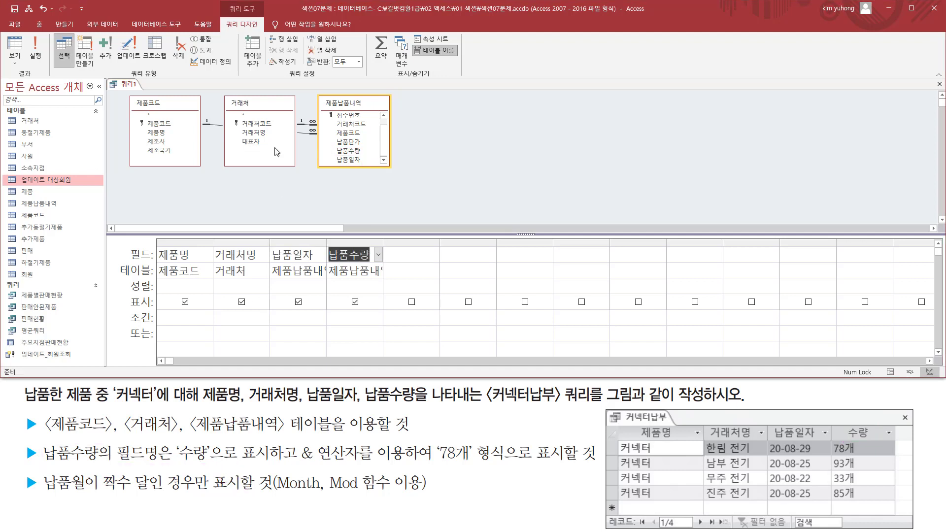
Run the query and compare its records with the required 커넥터납부 result.
{"action": "left_click", "coordinate": [35, 50]}
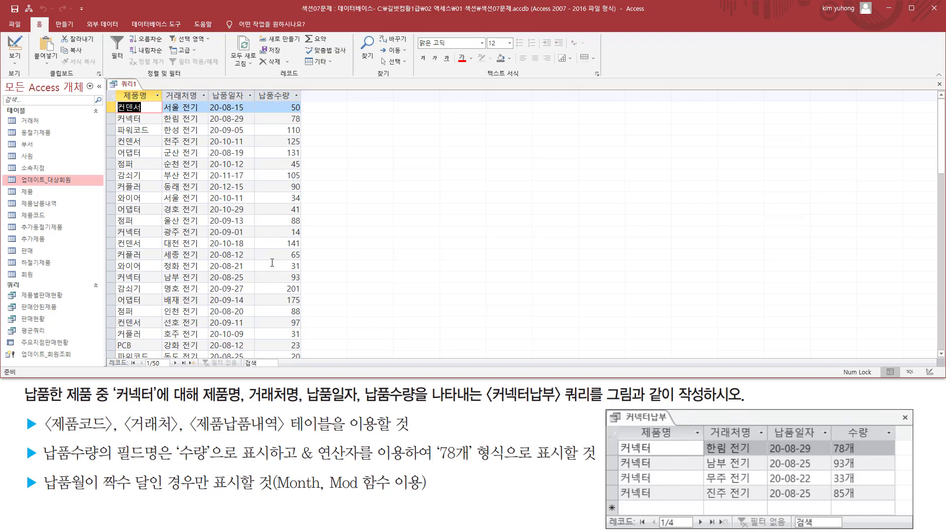
{"action": "left_click_drag", "start_coordinate": [116, 99], "coordinate": [307, 359]}
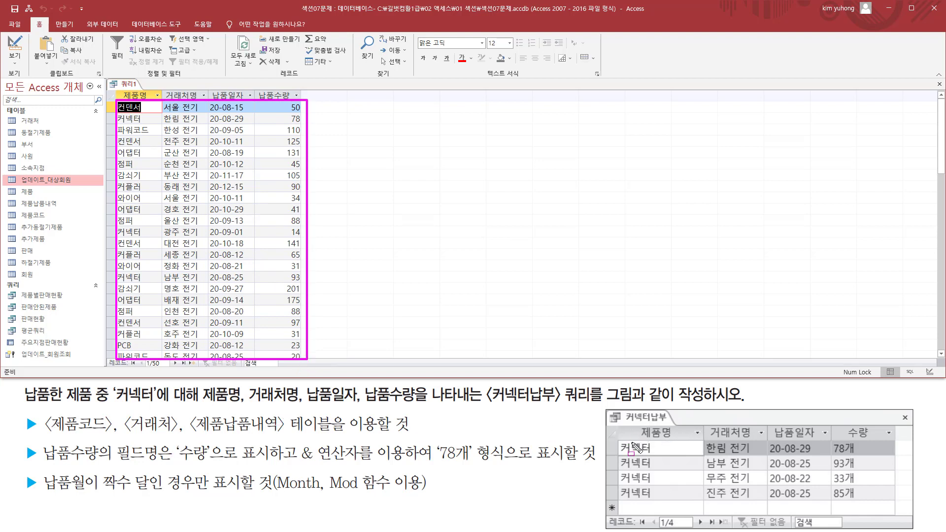
{"action": "mouse_move", "coordinate": [635, 423]}
{"action": "left_mouse_down"}
{"action": "mouse_move", "coordinate": [647, 437]}
{"action": "mouse_move", "coordinate": [681, 442]}
{"action": "left_mouse_up"}
{"action": "left_click_drag", "start_coordinate": [619, 439], "coordinate": [657, 501]}
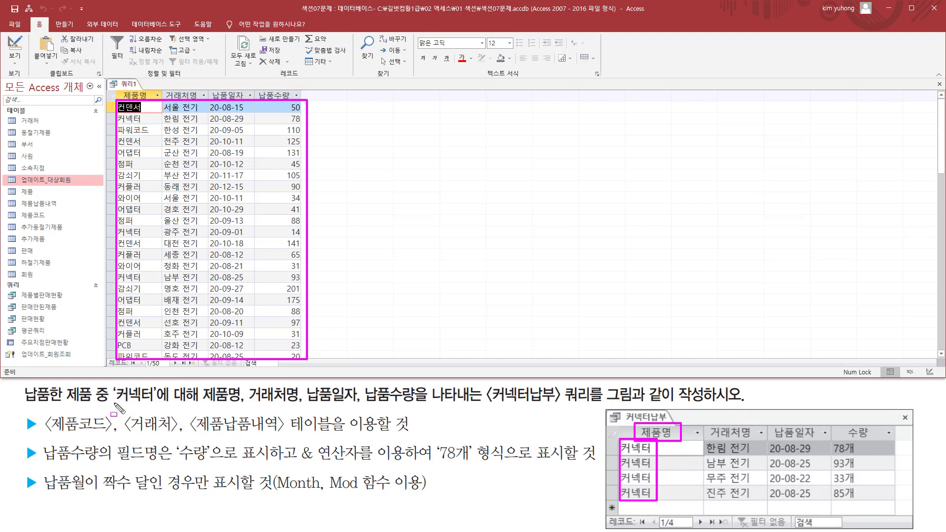
{"action": "mouse_move", "coordinate": [115, 404]}
{"action": "left_mouse_down"}
{"action": "mouse_move", "coordinate": [8, 404]}
{"action": "mouse_move", "coordinate": [157, 409]}
{"action": "mouse_move", "coordinate": [165, 387]}
{"action": "mouse_move", "coordinate": [201, 387]}
{"action": "mouse_move", "coordinate": [330, 407]}
{"action": "mouse_move", "coordinate": [421, 407]}
{"action": "left_mouse_up"}
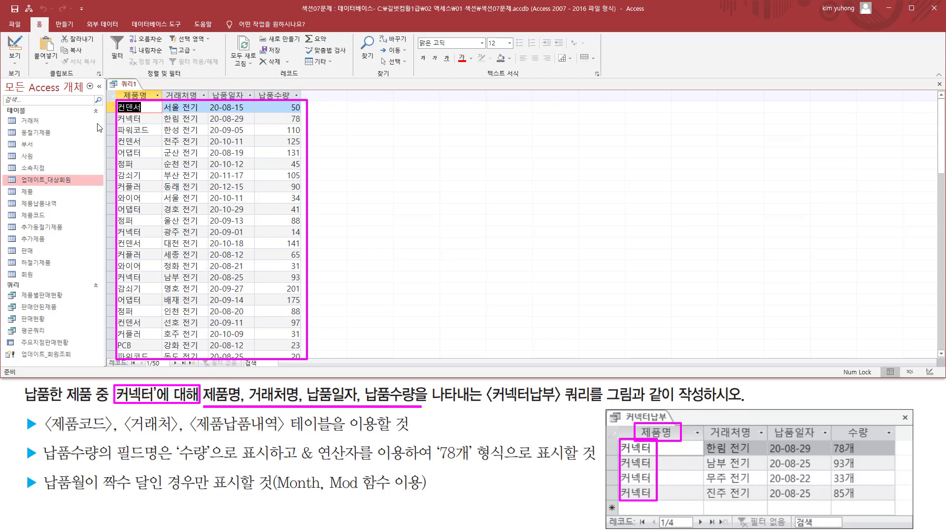
Return to the query design and set the 제품명 criterion to "커넥터".
{"action": "left_click", "coordinate": [15, 50]}
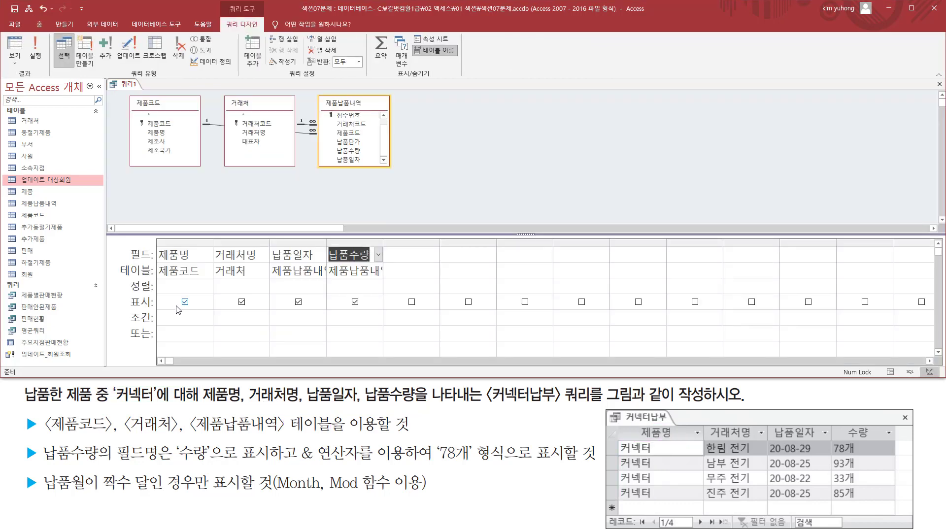
{"action": "left_click", "coordinate": [175, 321]}
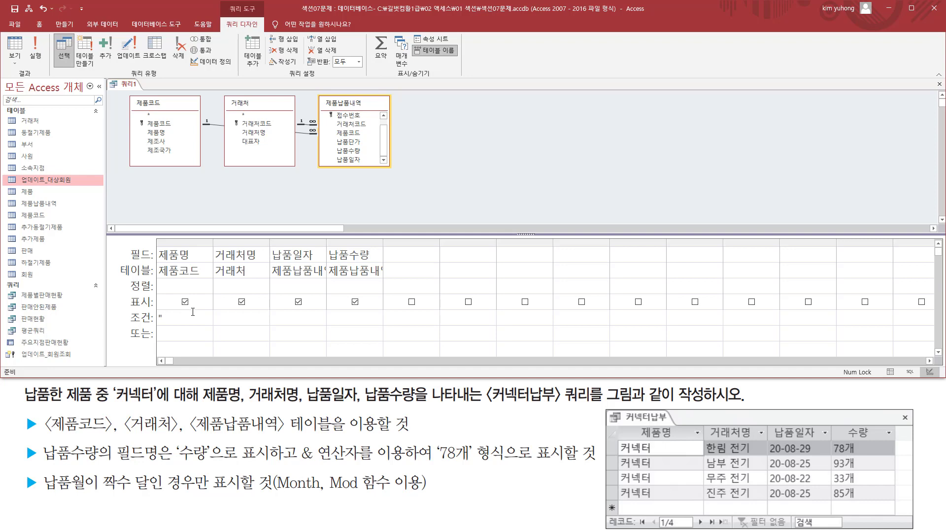
{"action": "type", "text": "\"커넥터"}
Run the query and compare its records and the 납품수량 heading with the required 커넥터납부 result.
{"action": "left_click", "coordinate": [32, 50]}
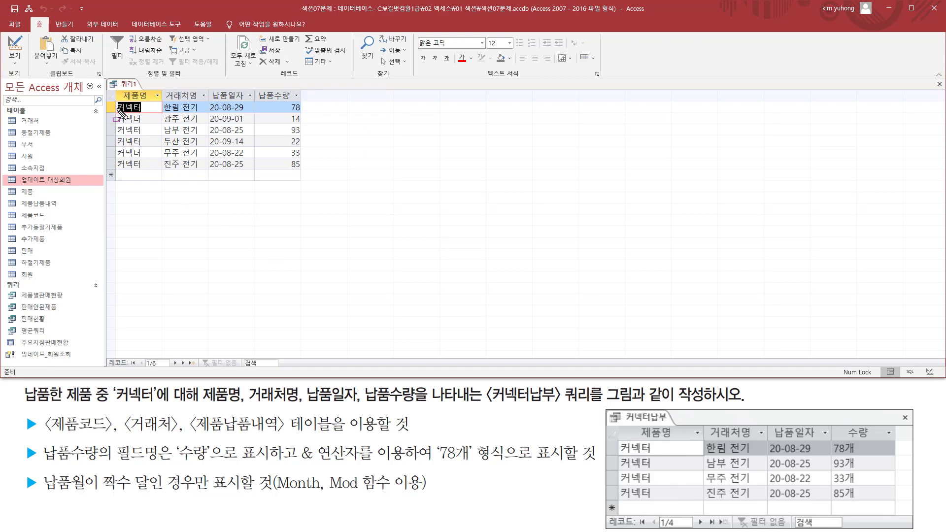
{"action": "mouse_move", "coordinate": [115, 102]}
{"action": "left_mouse_down"}
{"action": "mouse_move", "coordinate": [148, 180]}
{"action": "mouse_move", "coordinate": [306, 175]}
{"action": "left_mouse_up"}
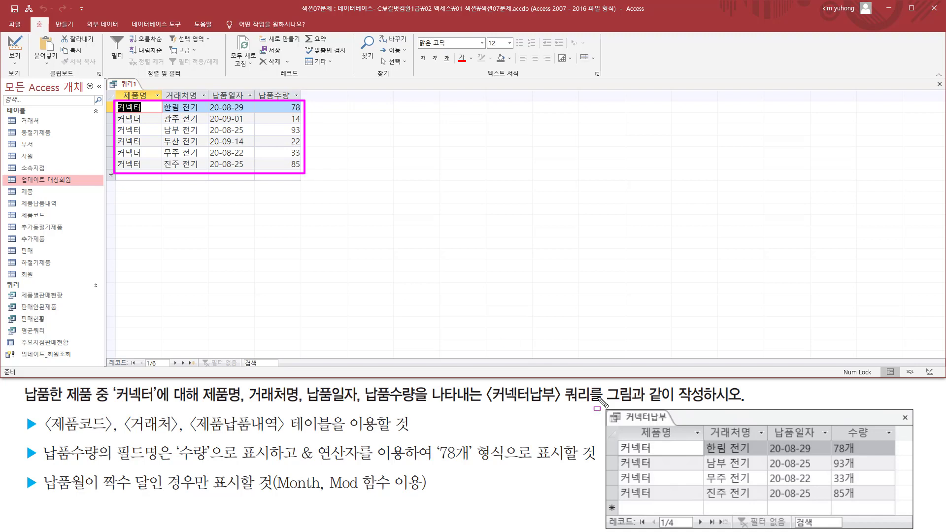
{"action": "left_click_drag", "start_coordinate": [629, 425], "coordinate": [898, 440]}
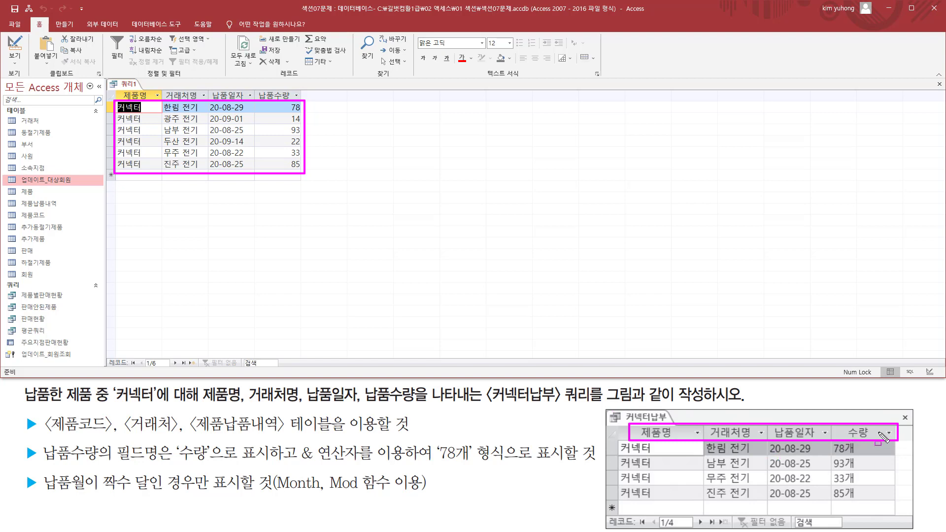
{"action": "left_click_drag", "start_coordinate": [843, 415], "coordinate": [875, 440]}
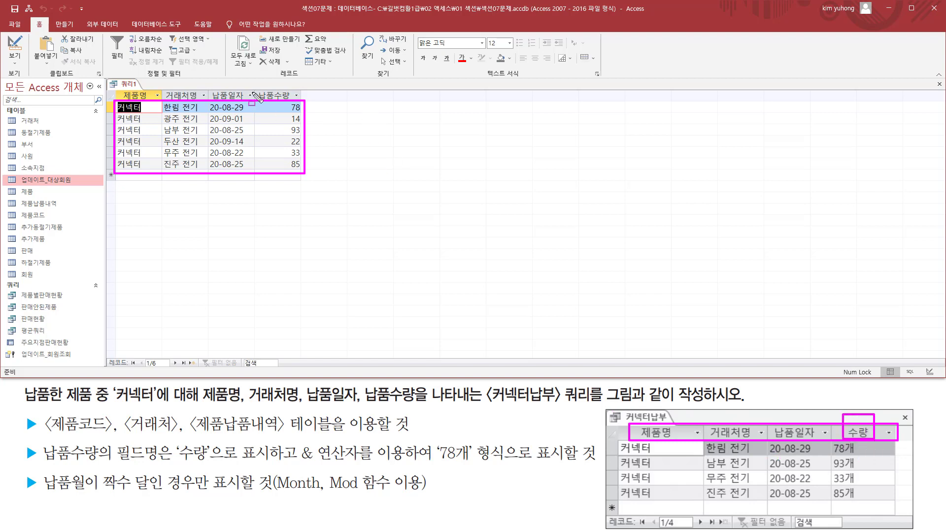
{"action": "left_click_drag", "start_coordinate": [254, 88], "coordinate": [305, 107]}
{"action": "mouse_move", "coordinate": [37, 440]}
{"action": "left_mouse_down"}
{"action": "mouse_move", "coordinate": [74, 466]}
{"action": "mouse_move", "coordinate": [250, 471]}
{"action": "left_mouse_up"}
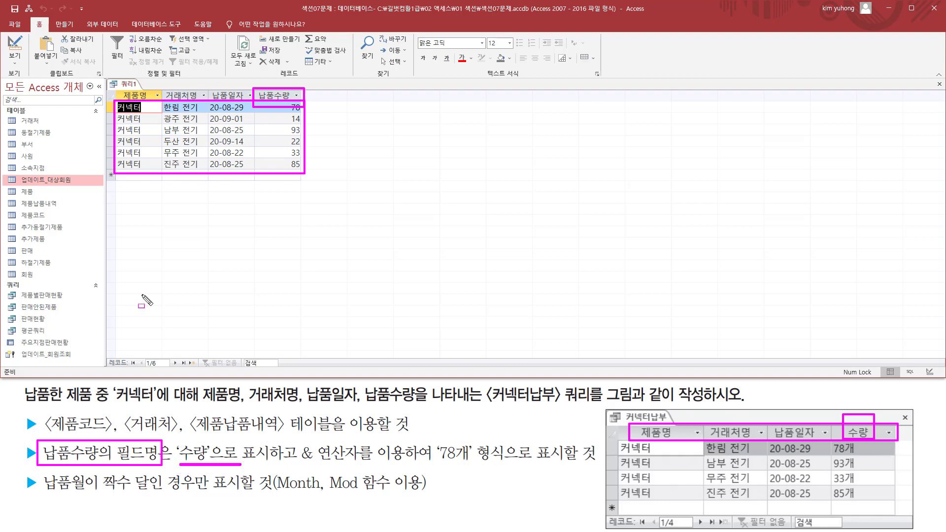
{"action": "key", "text": "Escape"}
In the query design, widen the 납품수량 column and give the field the alias 수량.
{"action": "left_click", "coordinate": [15, 46]}
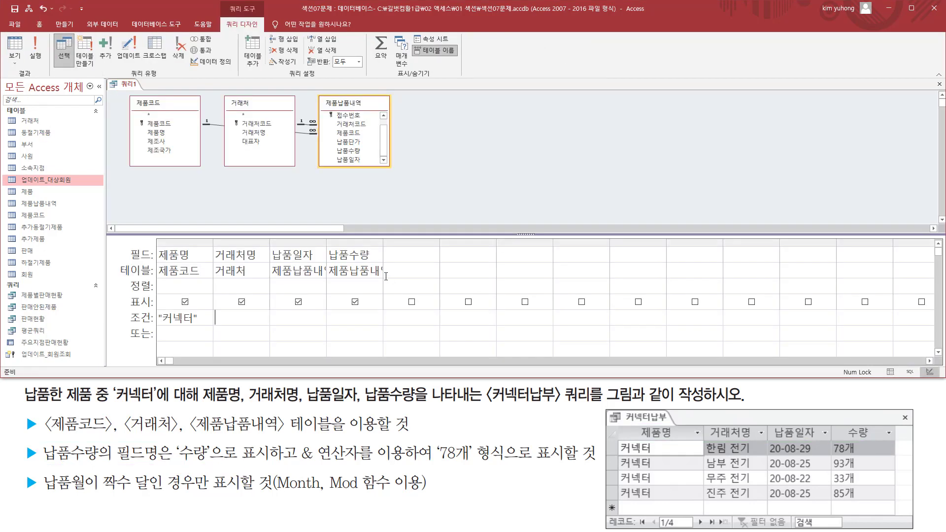
{"action": "left_click_drag", "start_coordinate": [382, 244], "coordinate": [458, 243]}
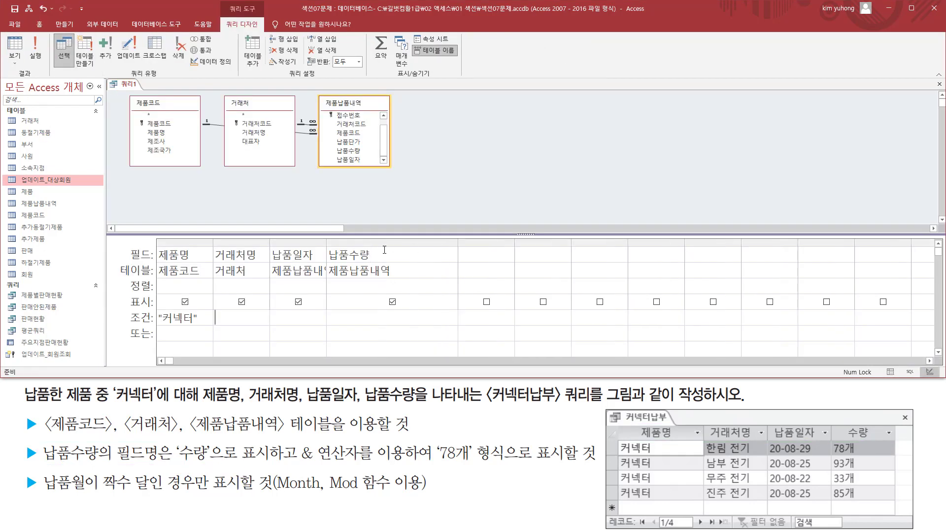
{"action": "left_click", "coordinate": [388, 255]}
{"action": "type", "text": "수"}
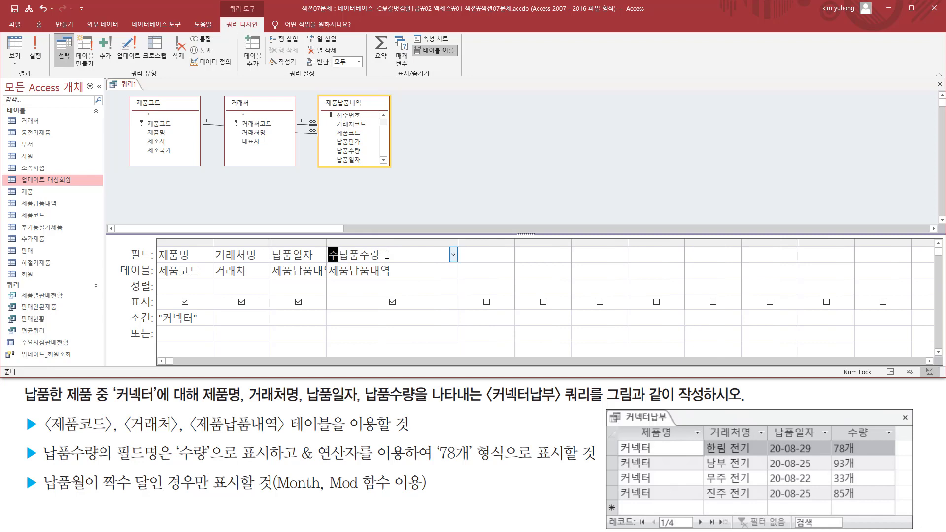
{"action": "type", "text": "량:"}
{"action": "key", "text": "Tab"}
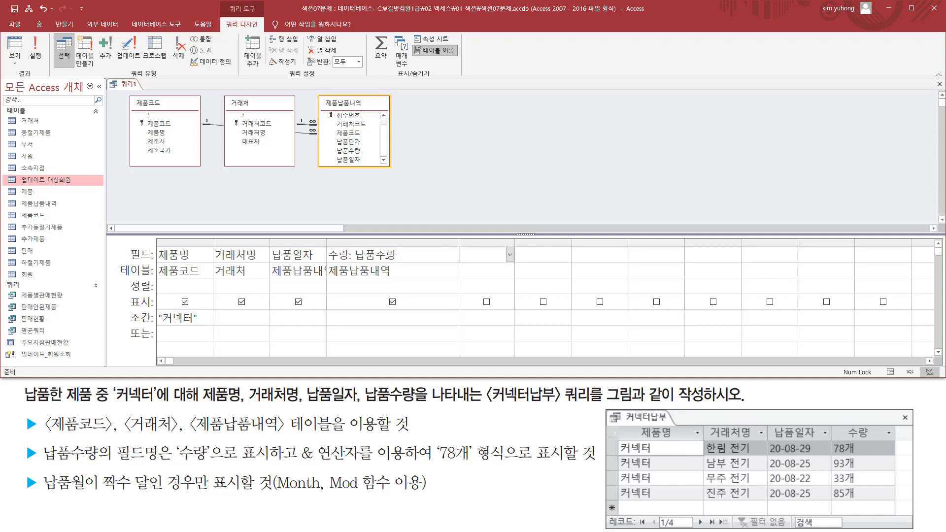
Change the 수량 field's expression to [납품수량] & "개" using the & operator.
{"action": "left_click_drag", "start_coordinate": [299, 441], "coordinate": [362, 466]}
{"action": "left_click_drag", "start_coordinate": [434, 461], "coordinate": [507, 462]}
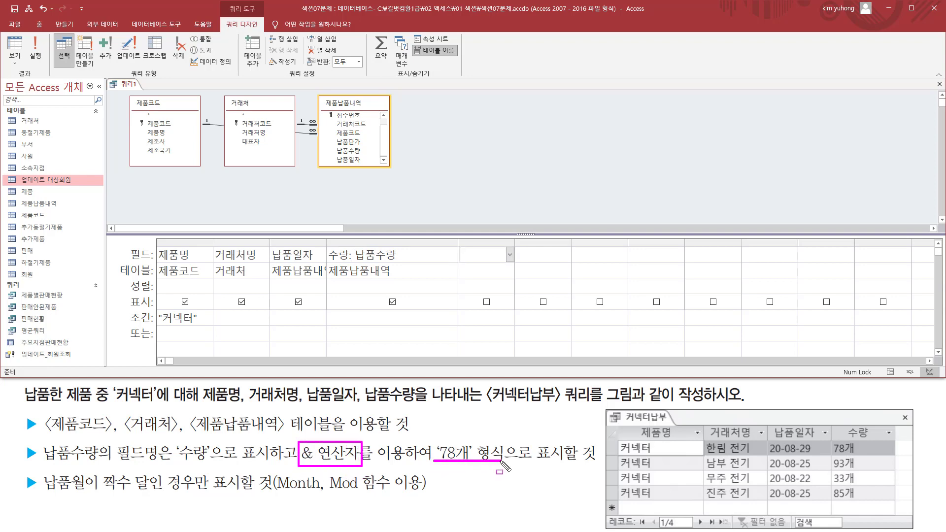
{"action": "key", "text": "Escape"}
{"action": "left_click", "coordinate": [356, 255]}
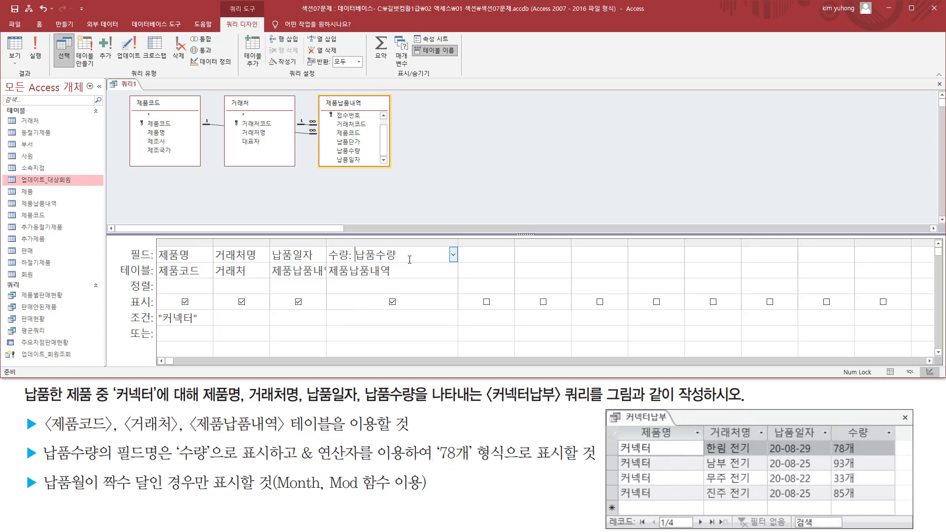
{"action": "type", "text": "["}
{"action": "double_click", "coordinate": [356, 256]}
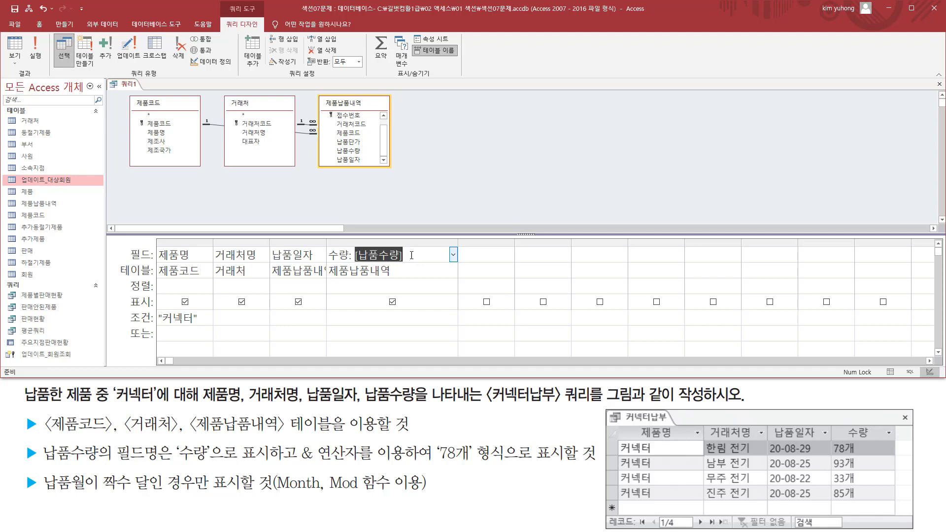
{"action": "left_click", "coordinate": [414, 255]}
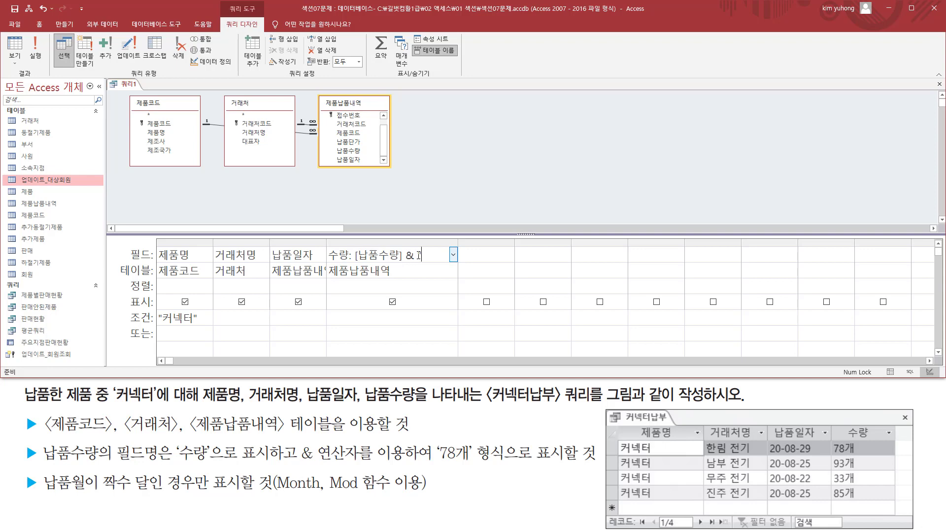
{"action": "type", "text": "& 개"}
{"action": "key", "text": "Tab"}
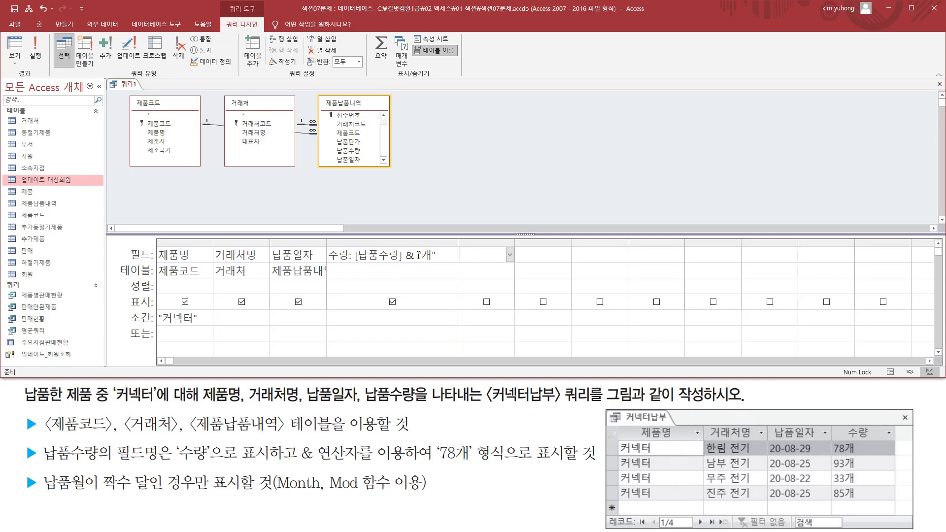
{"action": "left_click", "coordinate": [454, 259]}
{"action": "left_click", "coordinate": [449, 256]}
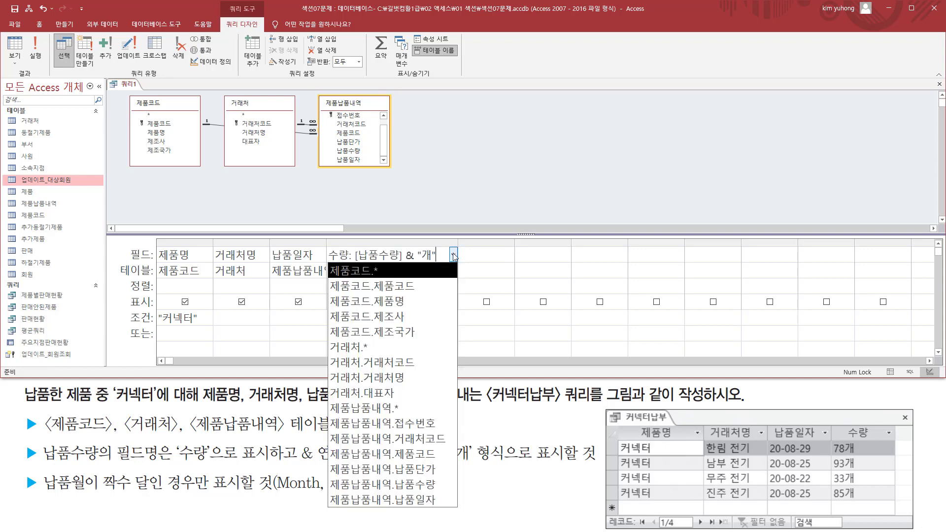
{"action": "left_click", "coordinate": [481, 257]}
Run the query and check the heading and values of the 수량 column.
{"action": "left_click", "coordinate": [45, 48]}
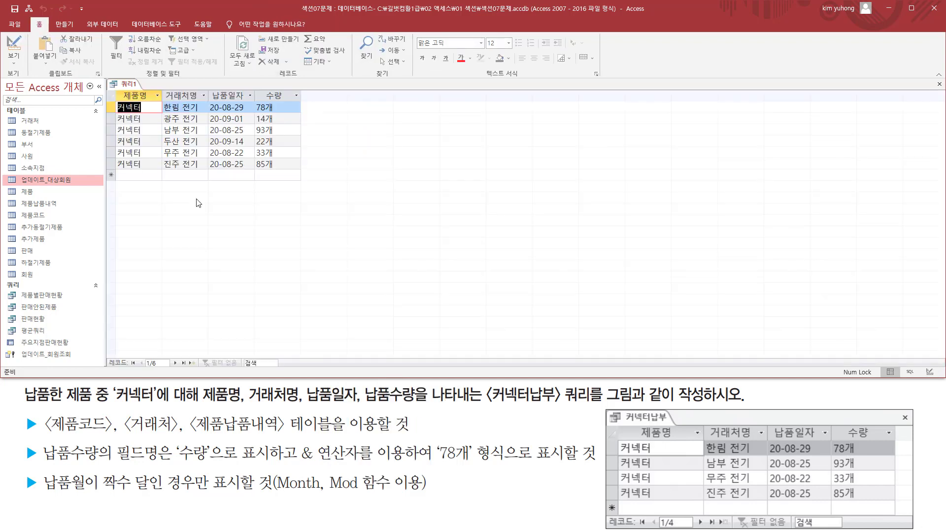
{"action": "key", "text": "ctrl+2"}
{"action": "mouse_move", "coordinate": [260, 89]}
{"action": "left_mouse_down"}
{"action": "mouse_move", "coordinate": [290, 100]}
{"action": "mouse_move", "coordinate": [264, 133]}
{"action": "mouse_move", "coordinate": [267, 172]}
{"action": "left_mouse_up"}
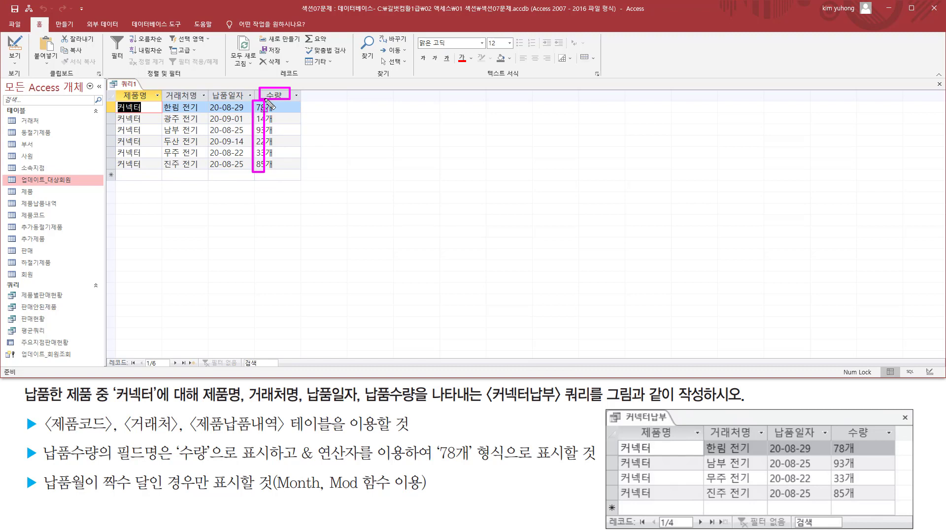
{"action": "mouse_move", "coordinate": [265, 100]}
{"action": "left_mouse_down"}
{"action": "mouse_move", "coordinate": [271, 188]}
{"action": "mouse_move", "coordinate": [277, 174]}
{"action": "left_mouse_up"}
{"action": "key", "text": "Escape"}
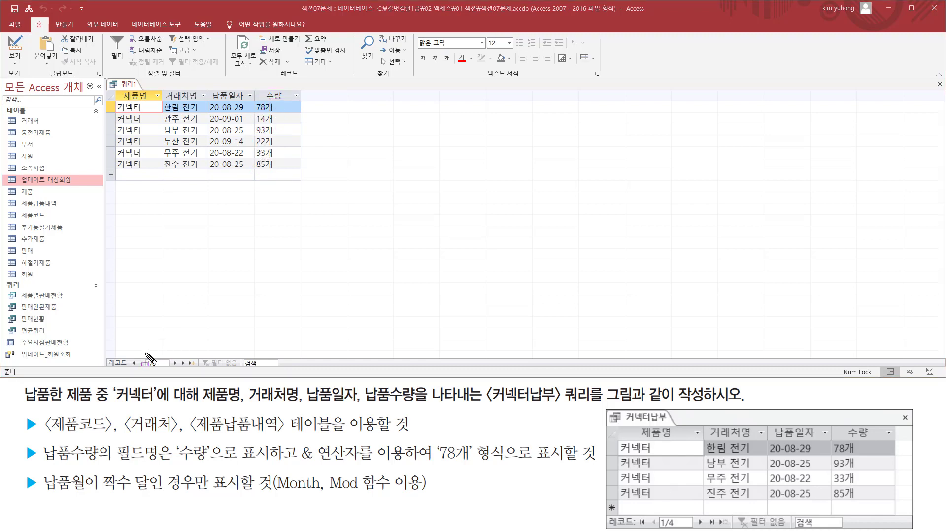
Compare the records and their 납품일자 months with the required result showing only even-month deliveries.
{"action": "left_click_drag", "start_coordinate": [143, 353], "coordinate": [167, 369]}
{"action": "mouse_move", "coordinate": [109, 101]}
{"action": "left_mouse_down"}
{"action": "mouse_move", "coordinate": [236, 162]}
{"action": "mouse_move", "coordinate": [299, 172]}
{"action": "left_mouse_up"}
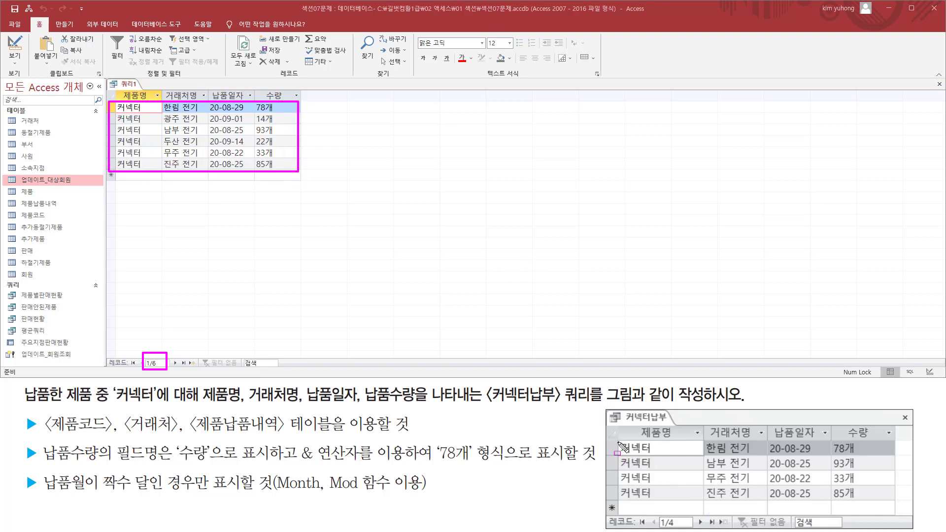
{"action": "mouse_move", "coordinate": [613, 437]}
{"action": "left_mouse_down"}
{"action": "mouse_move", "coordinate": [761, 500]}
{"action": "mouse_move", "coordinate": [876, 502]}
{"action": "left_mouse_up"}
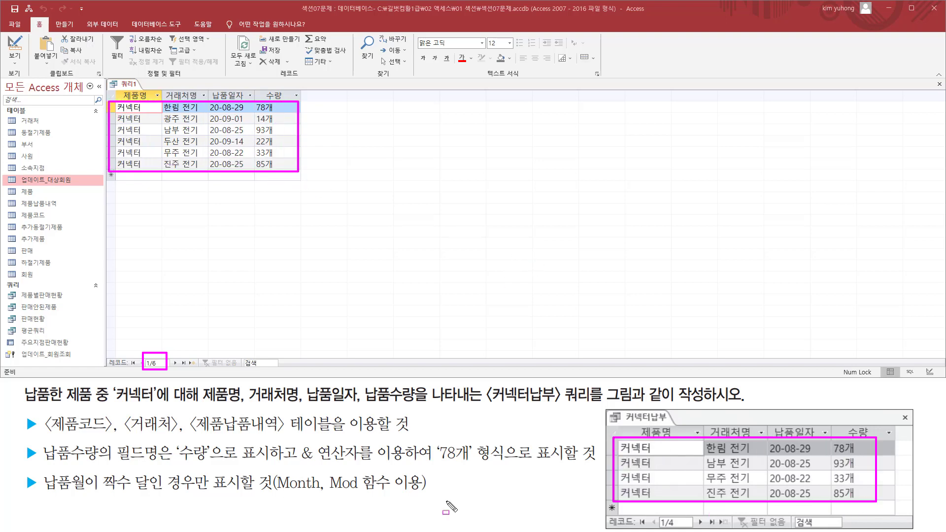
{"action": "mouse_move", "coordinate": [46, 472]}
{"action": "left_mouse_down"}
{"action": "mouse_move", "coordinate": [43, 492]}
{"action": "mouse_move", "coordinate": [247, 491]}
{"action": "left_mouse_up"}
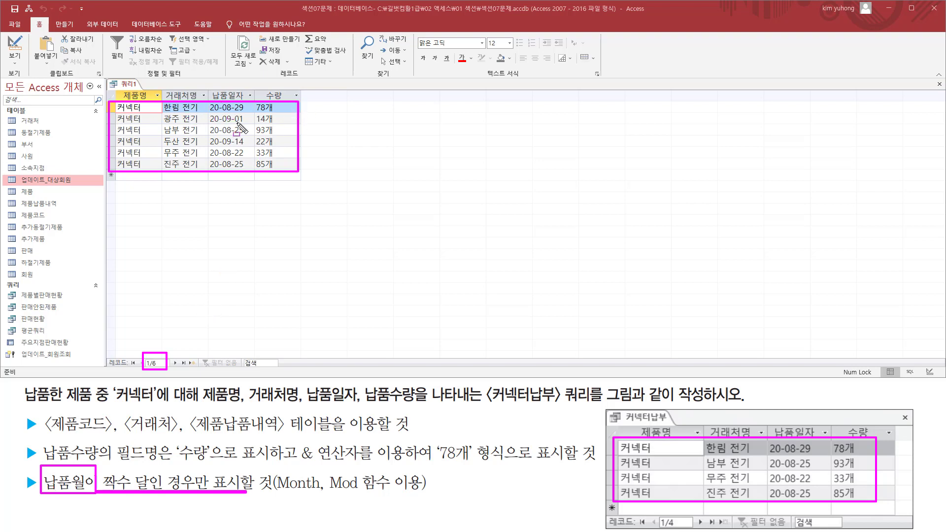
{"action": "key", "text": "e"}
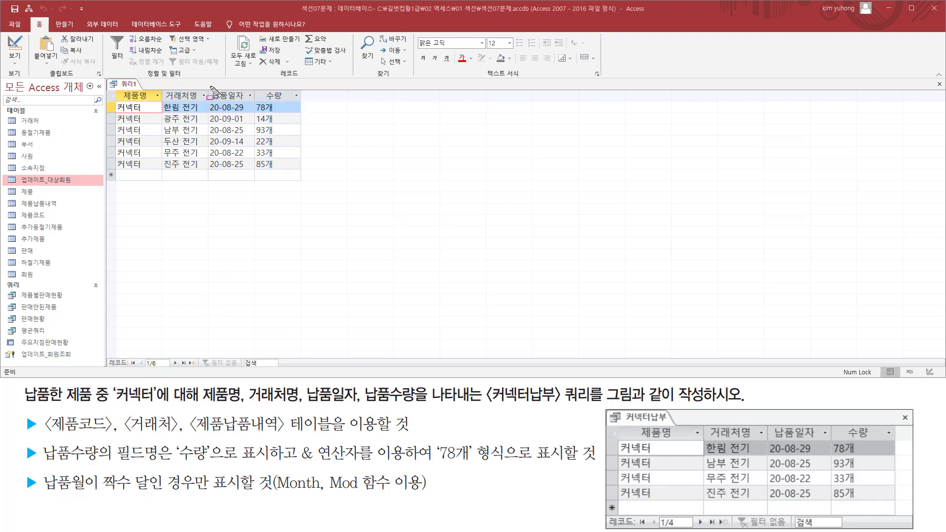
{"action": "mouse_move", "coordinate": [208, 86]}
{"action": "left_mouse_down"}
{"action": "mouse_move", "coordinate": [248, 101]}
{"action": "mouse_move", "coordinate": [231, 111]}
{"action": "mouse_move", "coordinate": [236, 173]}
{"action": "left_mouse_up"}
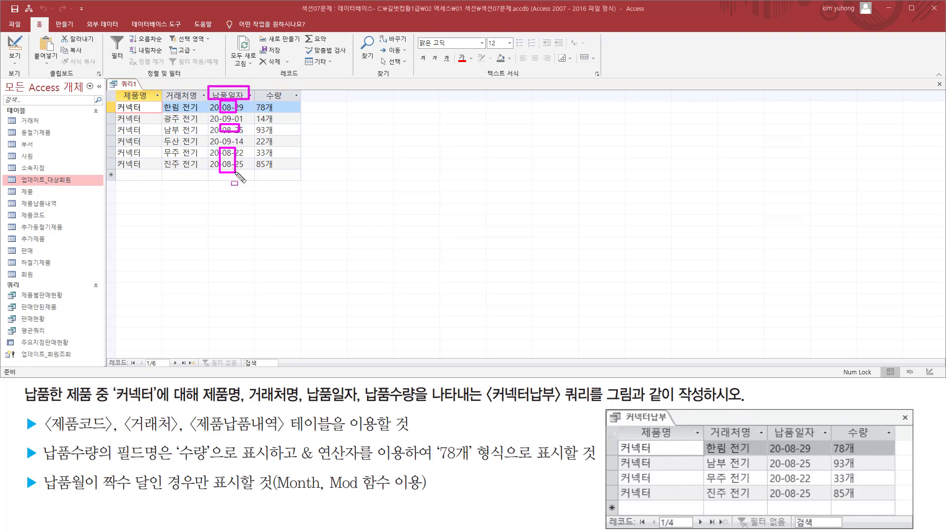
{"action": "left_click_drag", "start_coordinate": [112, 118], "coordinate": [308, 119]}
{"action": "left_click_drag", "start_coordinate": [110, 141], "coordinate": [300, 141]}
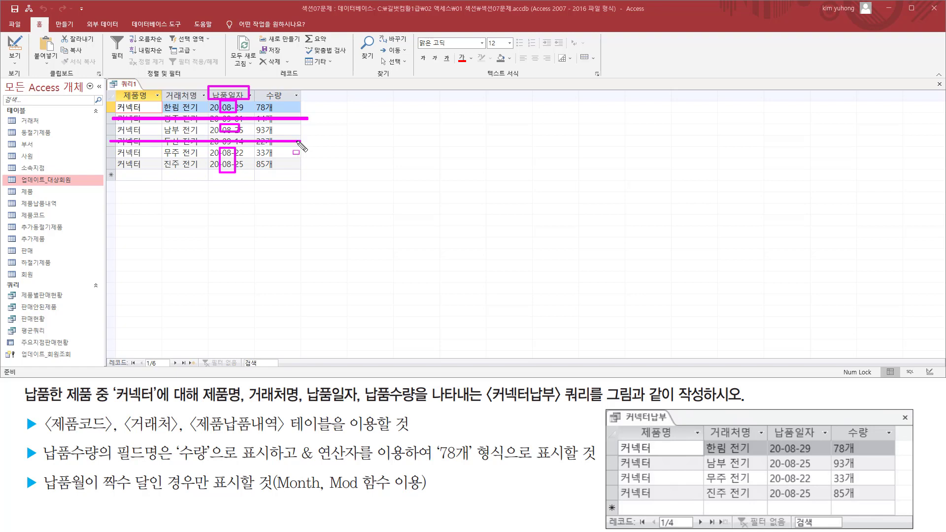
{"action": "key", "text": "Escape"}
In the query design, add 납품일자 from 제품납품내역 again as the fifth field and widen its column.
{"action": "left_click", "coordinate": [15, 50]}
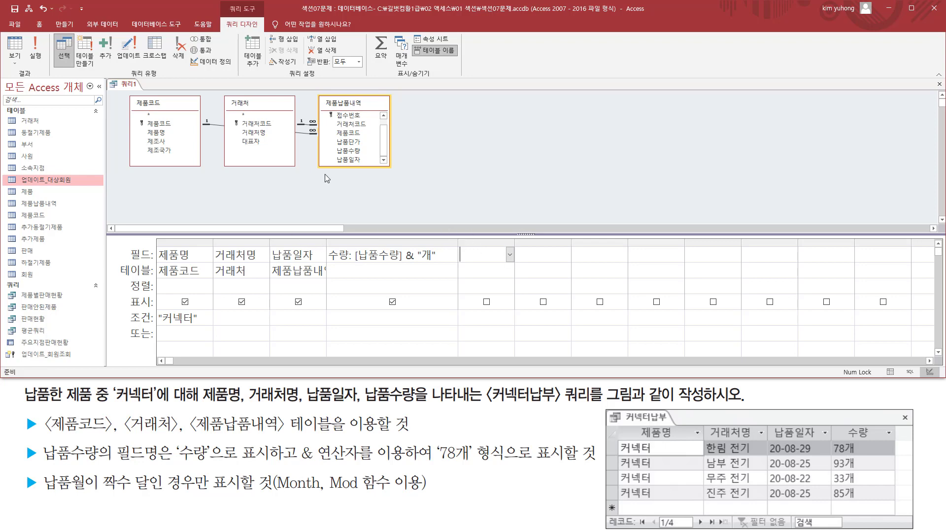
{"action": "double_click", "coordinate": [354, 160]}
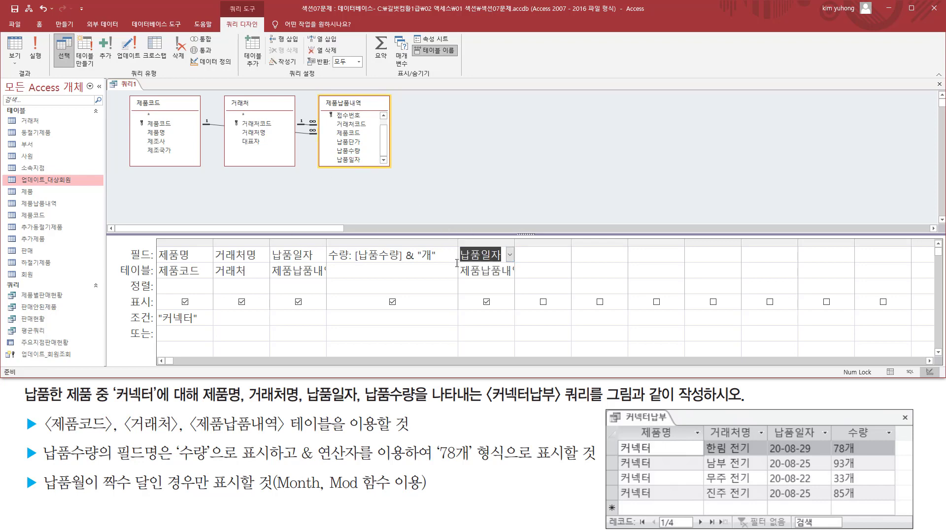
{"action": "left_click_drag", "start_coordinate": [515, 242], "coordinate": [616, 241]}
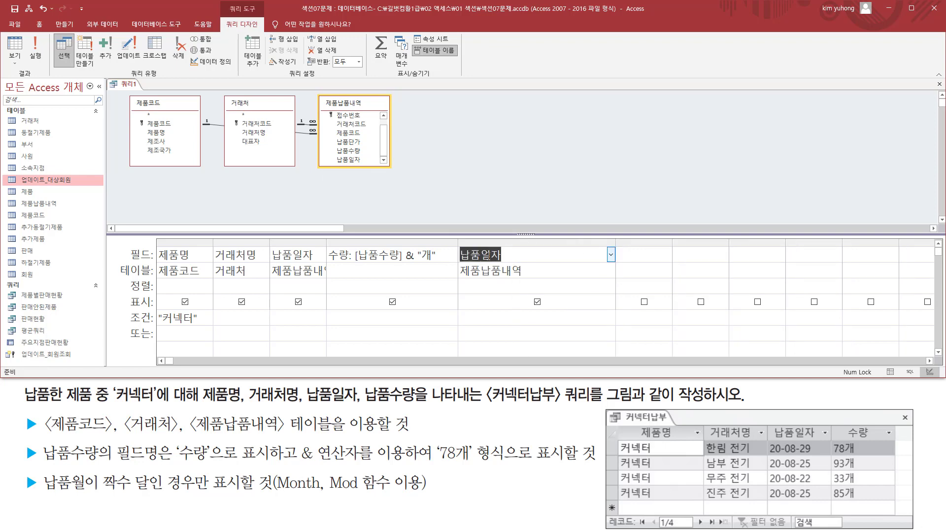
Change the added 납품일자 field into the expression month([납품일자]).
{"action": "left_click", "coordinate": [498, 255]}
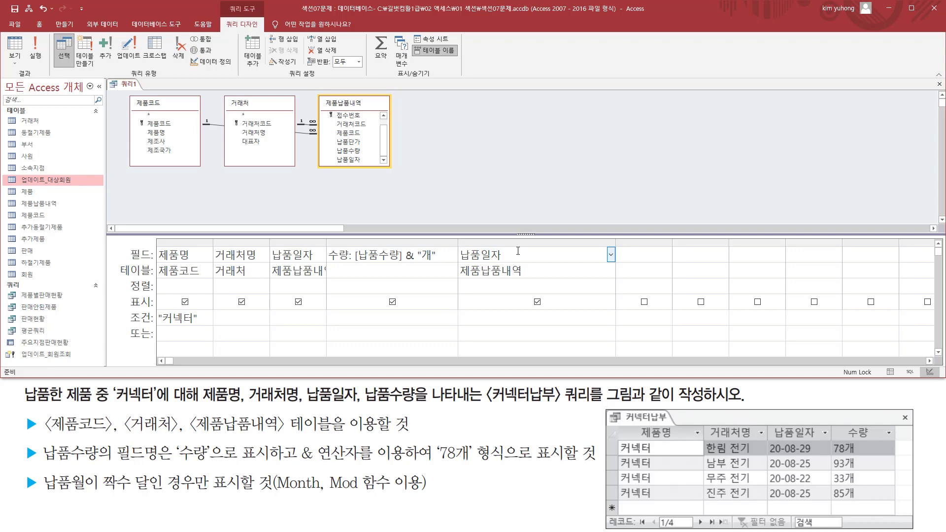
{"action": "key", "text": "Home"}
{"action": "type", "text": "month(["}
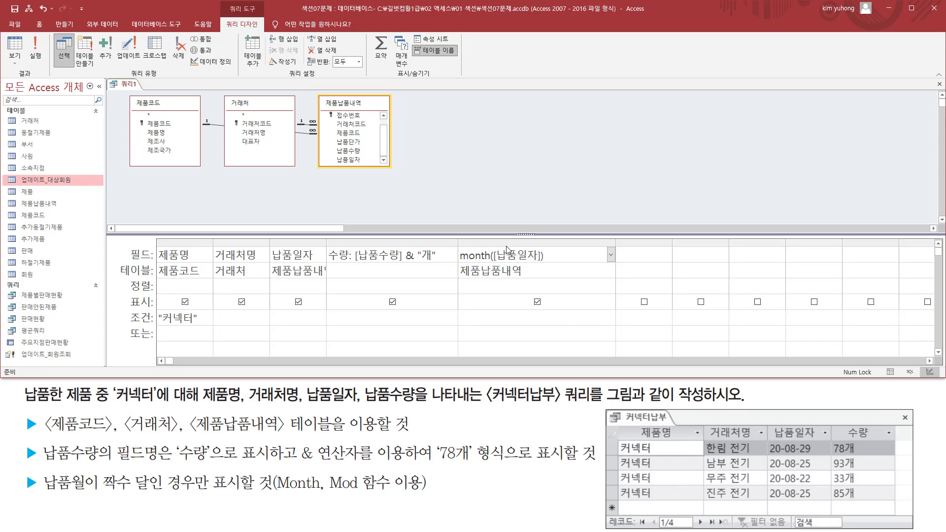
{"action": "left_click_drag", "start_coordinate": [494, 256], "coordinate": [539, 256]}
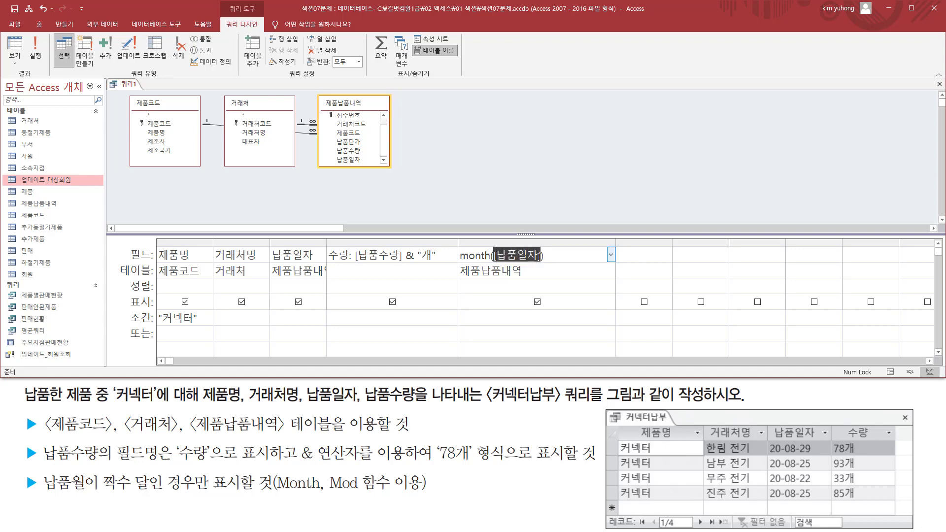
{"action": "left_click", "coordinate": [574, 254]}
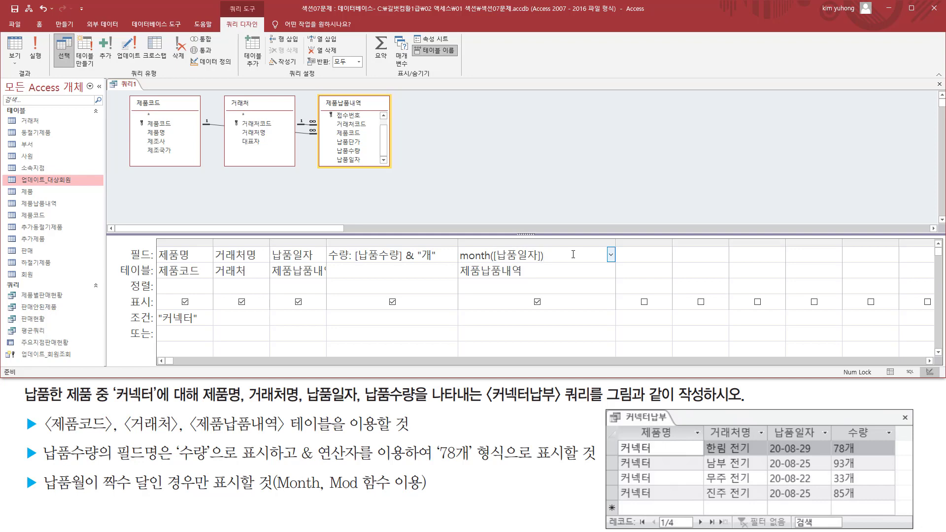
{"action": "key", "text": "Return"}
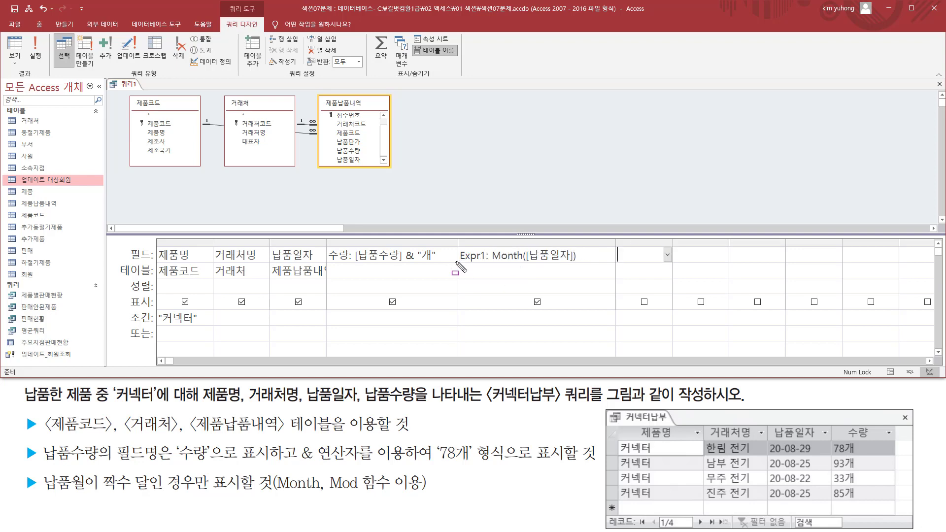
{"action": "mouse_move", "coordinate": [458, 262]}
{"action": "left_mouse_down"}
{"action": "mouse_move", "coordinate": [485, 262]}
{"action": "mouse_move", "coordinate": [491, 248]}
{"action": "left_mouse_up"}
{"action": "key", "text": "Escape"}
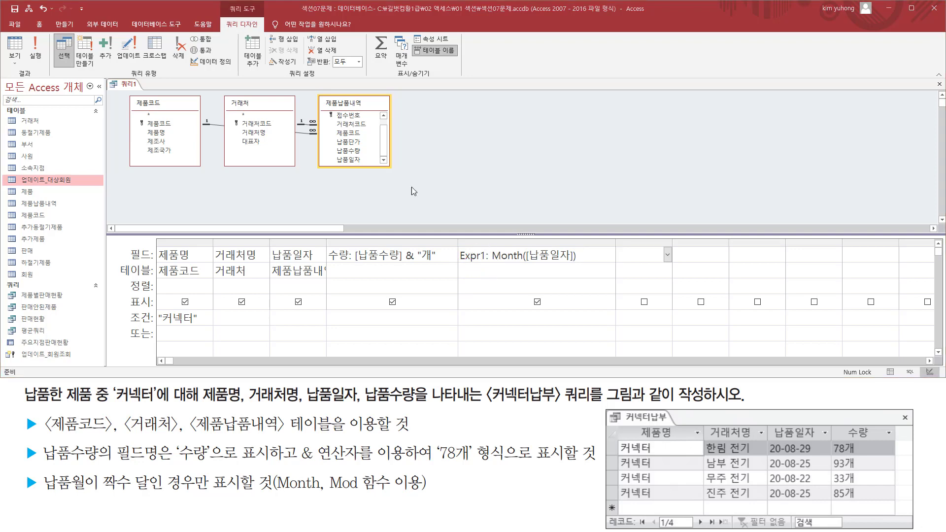
Run the query and check the month values in the expression column against the even-month and Mod requirement.
{"action": "left_click", "coordinate": [36, 49]}
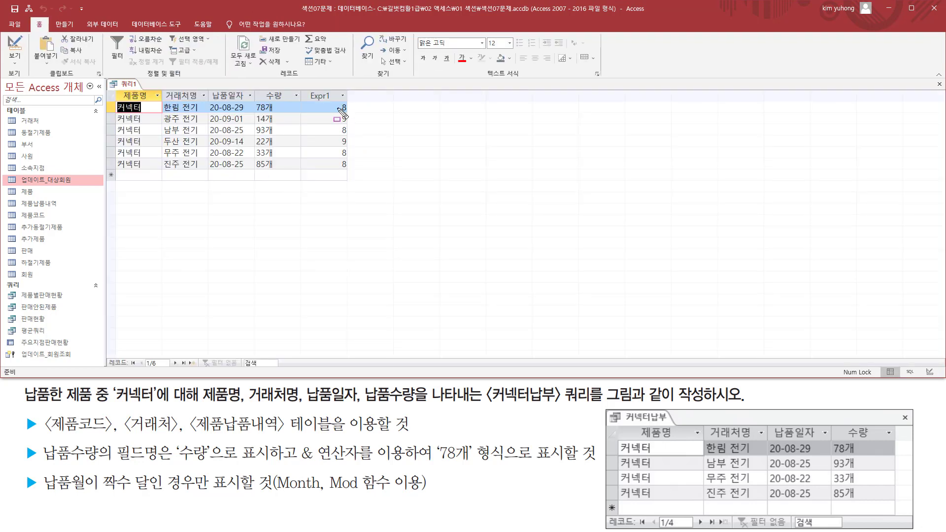
{"action": "mouse_move", "coordinate": [333, 101]}
{"action": "left_mouse_down"}
{"action": "mouse_move", "coordinate": [356, 111]}
{"action": "mouse_move", "coordinate": [354, 173]}
{"action": "left_mouse_up"}
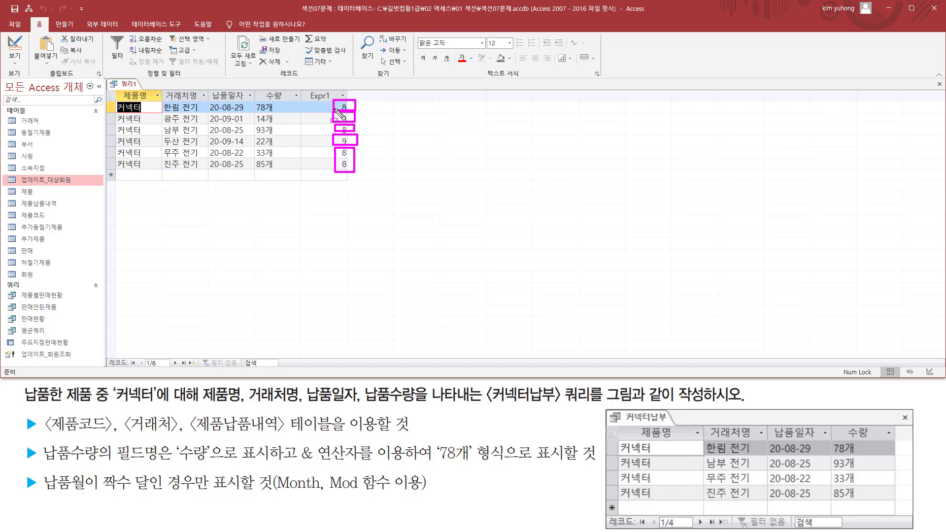
{"action": "mouse_move", "coordinate": [332, 97]}
{"action": "left_mouse_down"}
{"action": "mouse_move", "coordinate": [360, 183]}
{"action": "mouse_move", "coordinate": [360, 175]}
{"action": "left_mouse_up"}
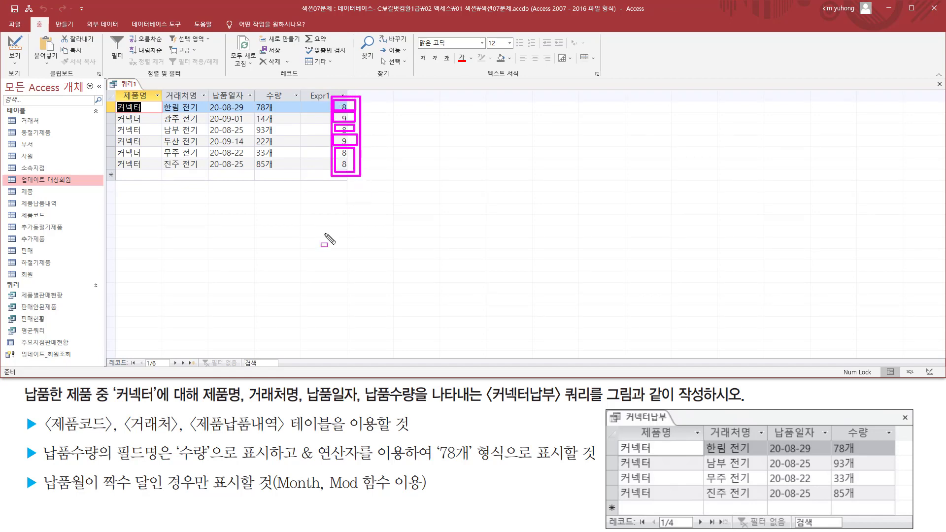
{"action": "mouse_move", "coordinate": [95, 494]}
{"action": "left_mouse_down"}
{"action": "mouse_move", "coordinate": [170, 473]}
{"action": "mouse_move", "coordinate": [213, 473]}
{"action": "left_mouse_up"}
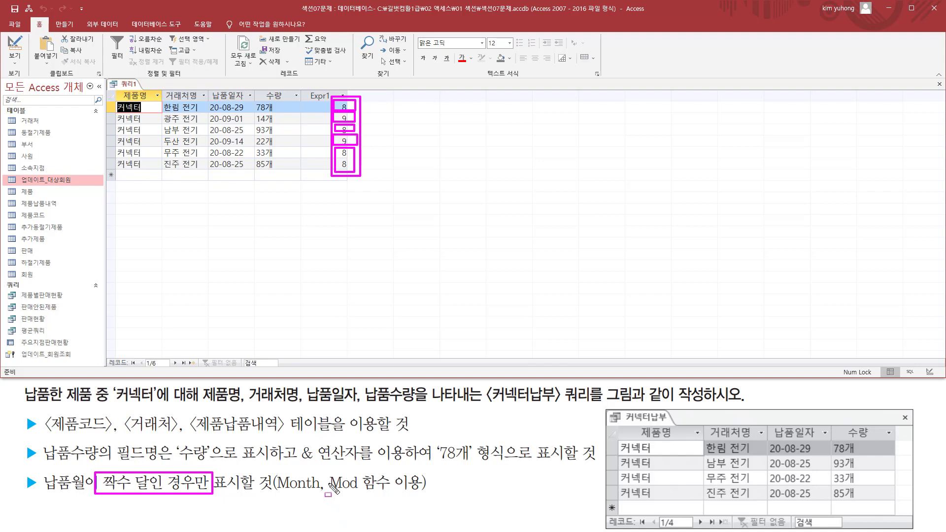
{"action": "mouse_move", "coordinate": [327, 468]}
{"action": "left_mouse_down"}
{"action": "mouse_move", "coordinate": [363, 497]}
{"action": "mouse_move", "coordinate": [393, 497]}
{"action": "left_mouse_up"}
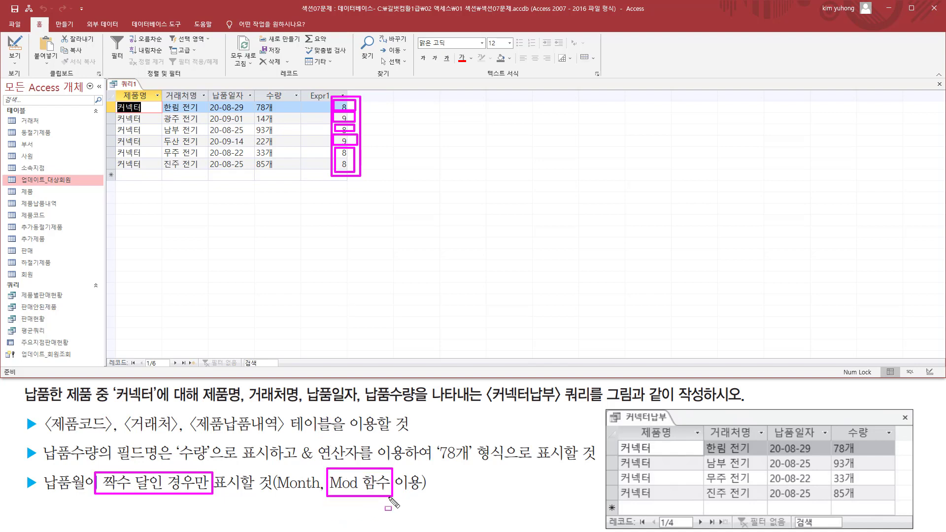
{"action": "key", "text": "Escape"}
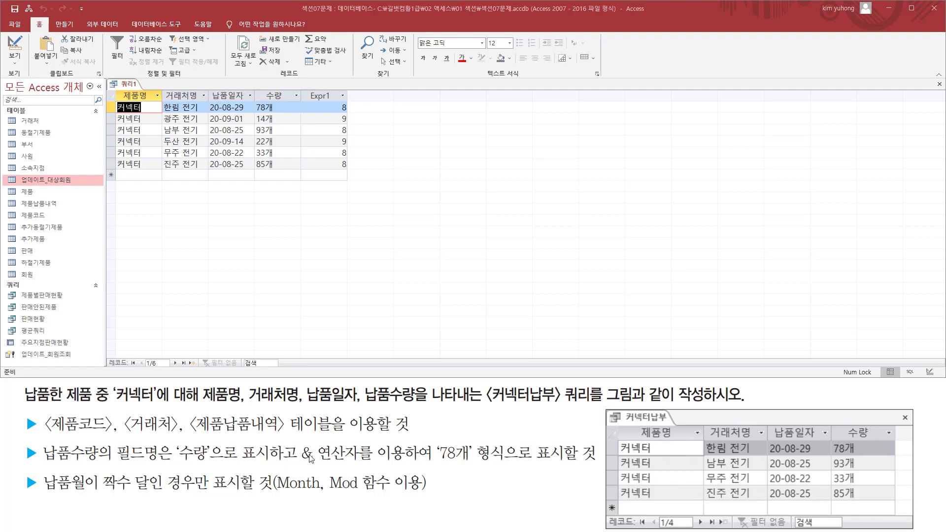
{"action": "mouse_move", "coordinate": [327, 468]}
{"action": "left_mouse_down"}
{"action": "mouse_move", "coordinate": [363, 493]}
{"action": "mouse_move", "coordinate": [392, 493]}
{"action": "left_mouse_up"}
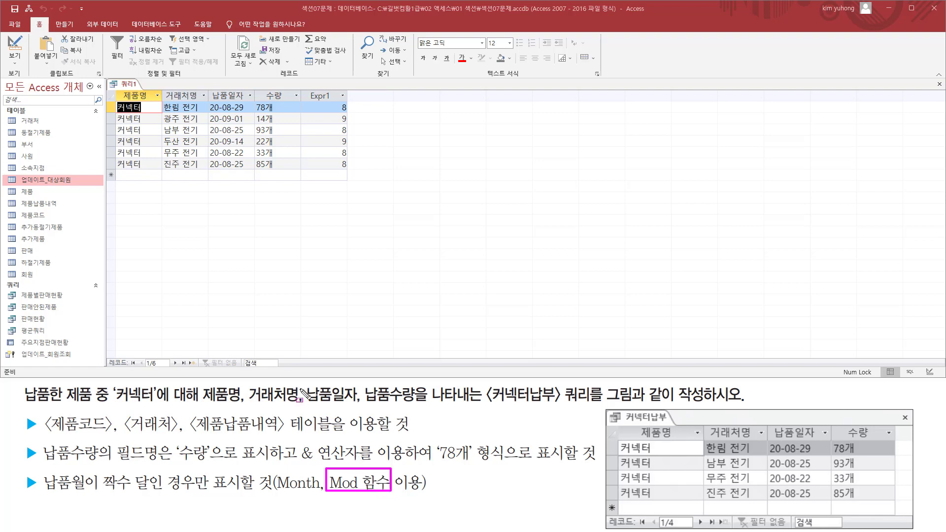
{"action": "key", "text": "Escape"}
In the query design, extend the month expression to Month([납품일자]) Mod 2 and widen its column to fit.
{"action": "left_click", "coordinate": [16, 47]}
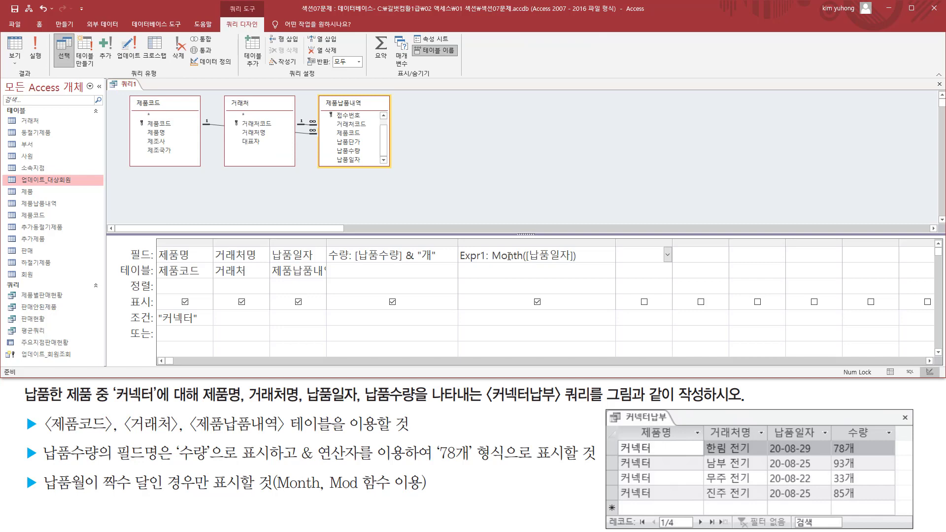
{"action": "left_click_drag", "start_coordinate": [494, 256], "coordinate": [592, 258]}
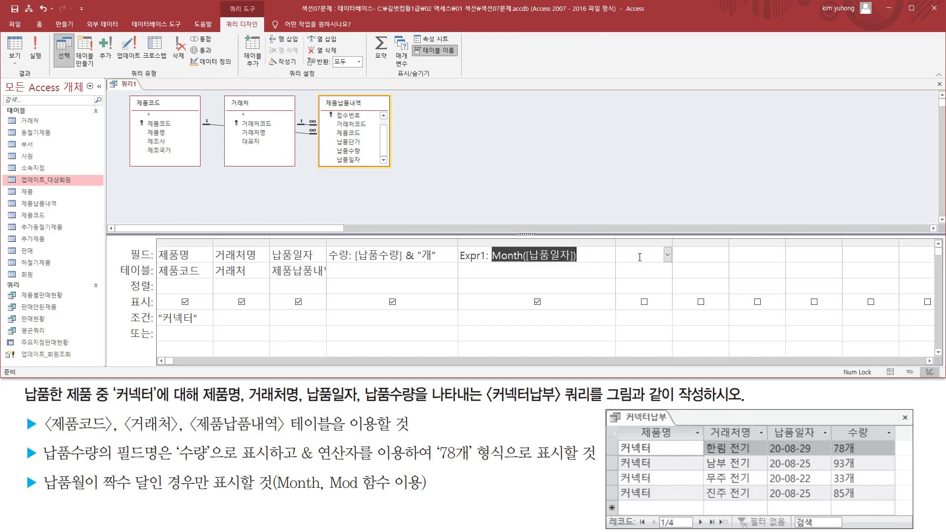
{"action": "left_click", "coordinate": [591, 256]}
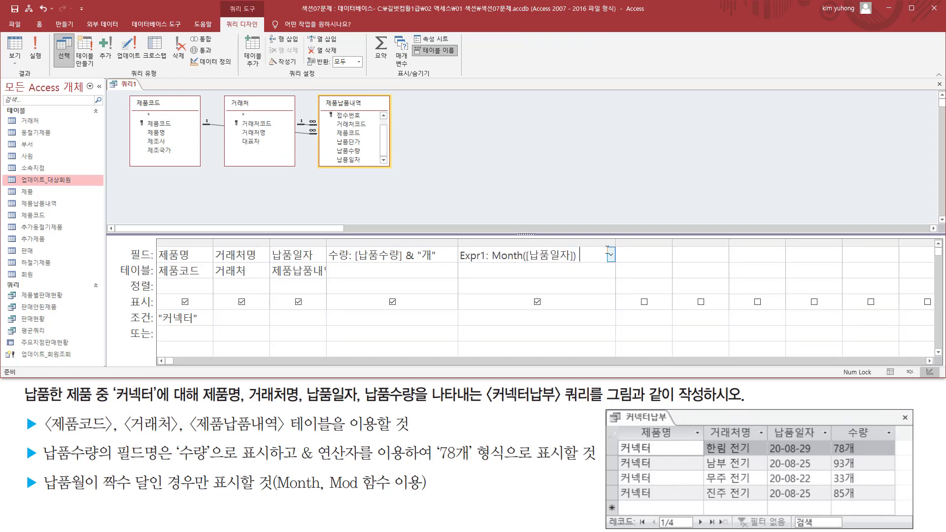
{"action": "type", "text": "mod 2"}
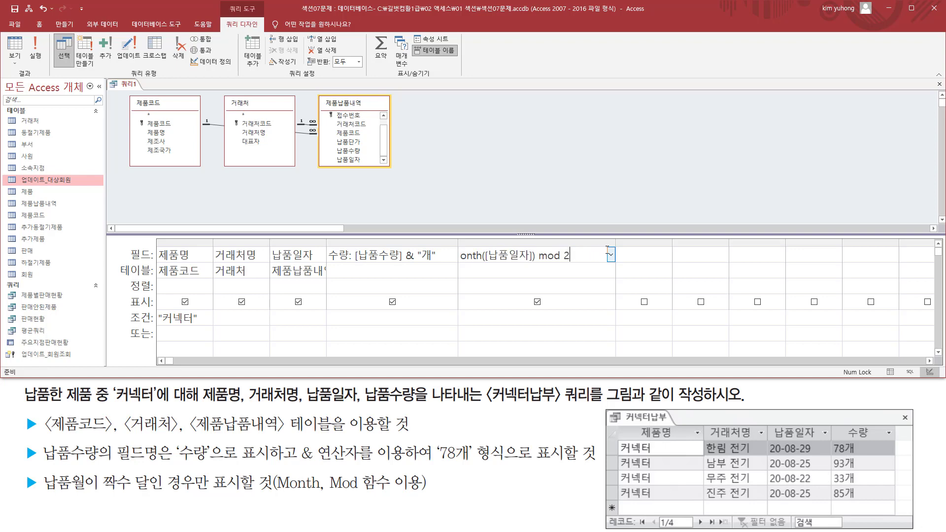
{"action": "double_click", "coordinate": [616, 243]}
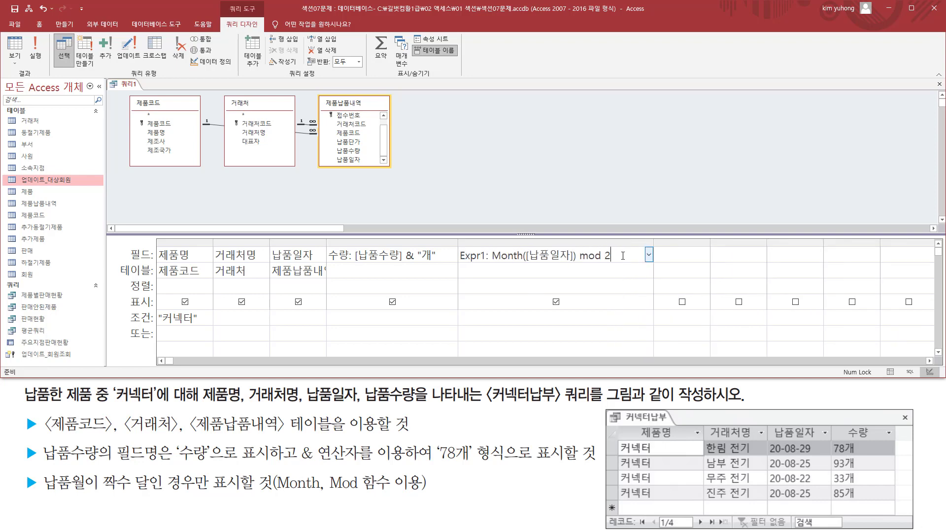
Run the query and compare each record's Mod 2 remainder with the month of its 납품일자.
{"action": "left_click", "coordinate": [34, 51]}
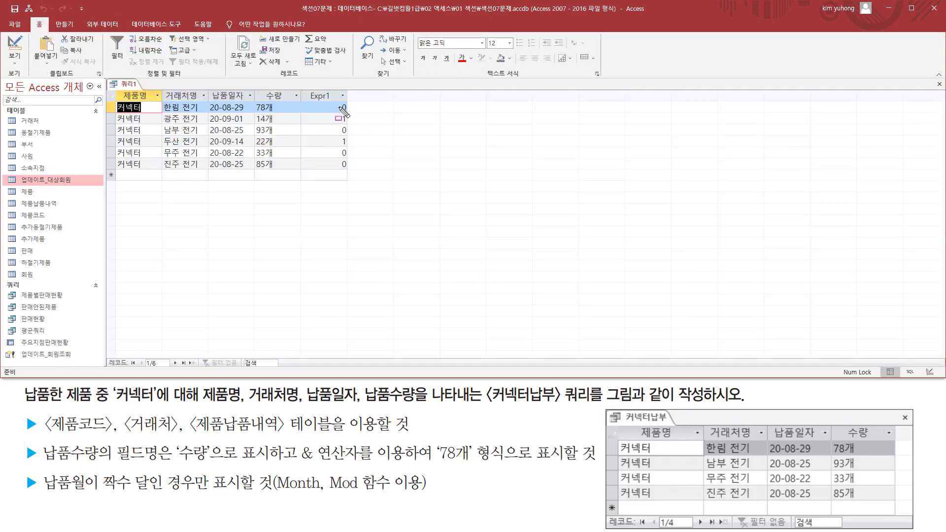
{"action": "mouse_move", "coordinate": [335, 112]}
{"action": "left_mouse_down"}
{"action": "mouse_move", "coordinate": [358, 123]}
{"action": "mouse_move", "coordinate": [351, 144]}
{"action": "left_mouse_up"}
{"action": "mouse_move", "coordinate": [220, 114]}
{"action": "left_mouse_down"}
{"action": "mouse_move", "coordinate": [234, 122]}
{"action": "mouse_move", "coordinate": [220, 145]}
{"action": "left_mouse_up"}
{"action": "left_click_drag", "start_coordinate": [340, 157], "coordinate": [345, 154]}
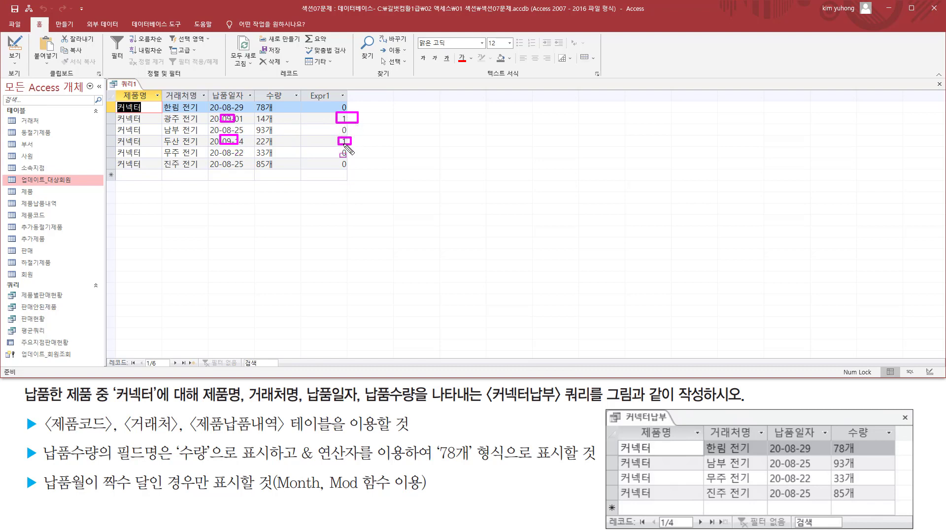
{"action": "mouse_move", "coordinate": [215, 100]}
{"action": "left_mouse_down"}
{"action": "mouse_move", "coordinate": [368, 121]}
{"action": "mouse_move", "coordinate": [364, 112]}
{"action": "left_mouse_up"}
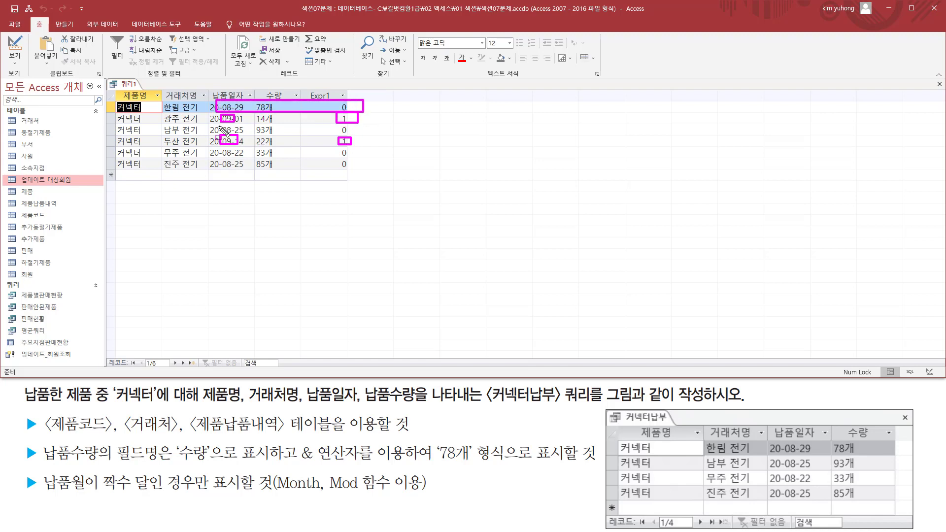
{"action": "left_click_drag", "start_coordinate": [216, 123], "coordinate": [363, 136]}
{"action": "left_click_drag", "start_coordinate": [215, 147], "coordinate": [371, 170]}
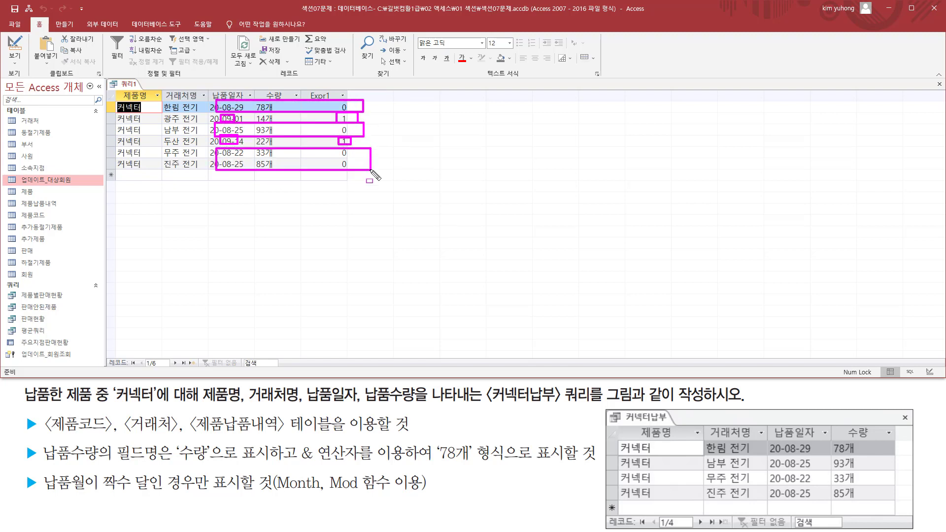
{"action": "key", "text": "Escape"}
Try the criterion 1 on the Month([납품일자]) Mod 2 field and run the query to check the delivery months.
{"action": "left_click", "coordinate": [18, 47]}
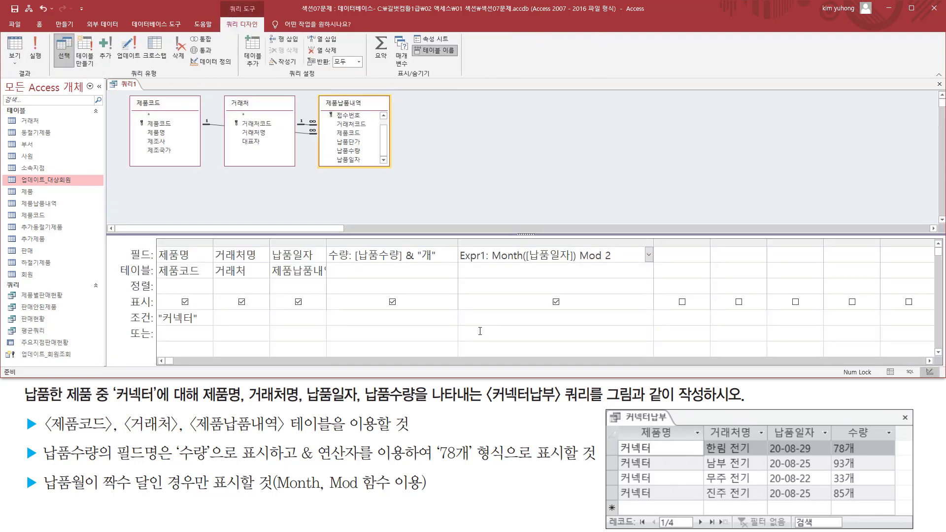
{"action": "left_click", "coordinate": [484, 317]}
{"action": "left_click", "coordinate": [35, 49]}
{"action": "left_click_drag", "start_coordinate": [219, 98], "coordinate": [235, 126]}
{"action": "left_click_drag", "start_coordinate": [336, 98], "coordinate": [350, 132]}
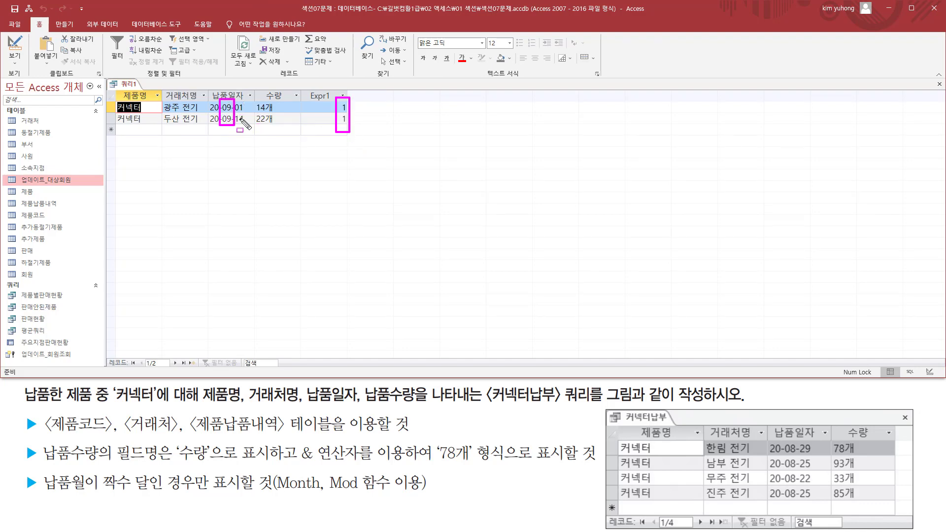
{"action": "key", "text": "Escape"}
Set the criterion of the Month([납품일자]) Mod 2 field to 0 and run the query to compare it with the required result.
{"action": "left_click", "coordinate": [15, 46]}
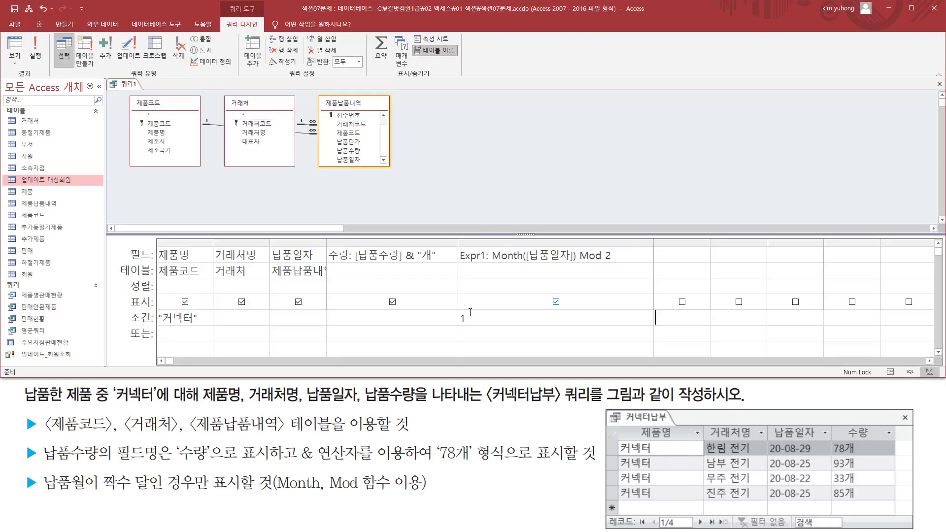
{"action": "type", "text": "0"}
{"action": "left_click", "coordinate": [39, 47]}
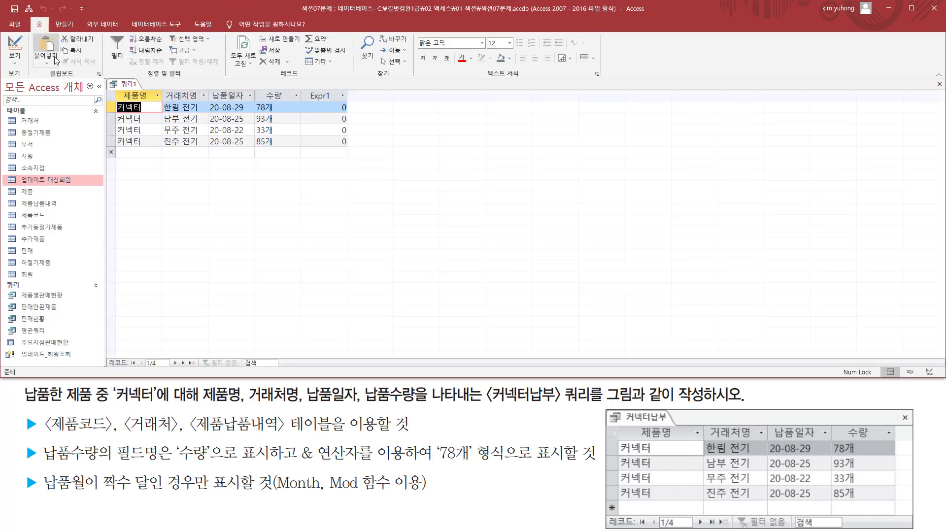
{"action": "mouse_move", "coordinate": [110, 97]}
{"action": "left_mouse_down"}
{"action": "mouse_move", "coordinate": [326, 156]}
{"action": "mouse_move", "coordinate": [371, 153]}
{"action": "left_mouse_up"}
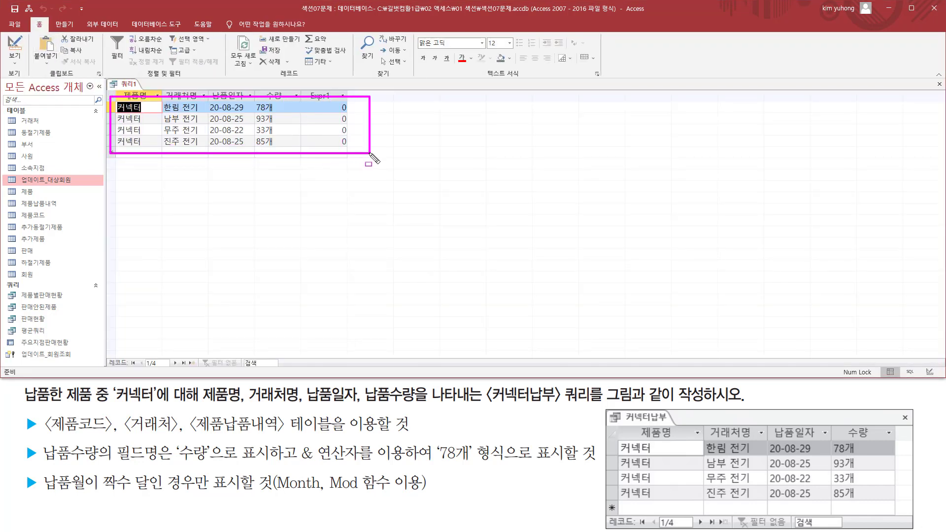
{"action": "left_click_drag", "start_coordinate": [308, 88], "coordinate": [357, 156]}
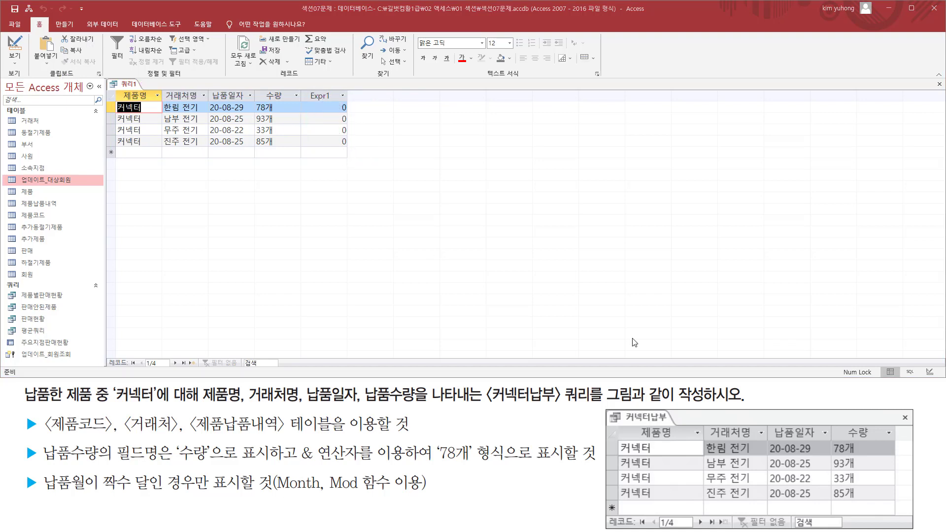
{"action": "mouse_move", "coordinate": [613, 425]}
{"action": "left_mouse_down"}
{"action": "mouse_move", "coordinate": [888, 490]}
{"action": "mouse_move", "coordinate": [906, 515]}
{"action": "mouse_move", "coordinate": [901, 508]}
{"action": "left_mouse_up"}
In the query design, exclude the Month([납품일자]) Mod 2 field from the displayed results.
{"action": "left_click", "coordinate": [14, 44]}
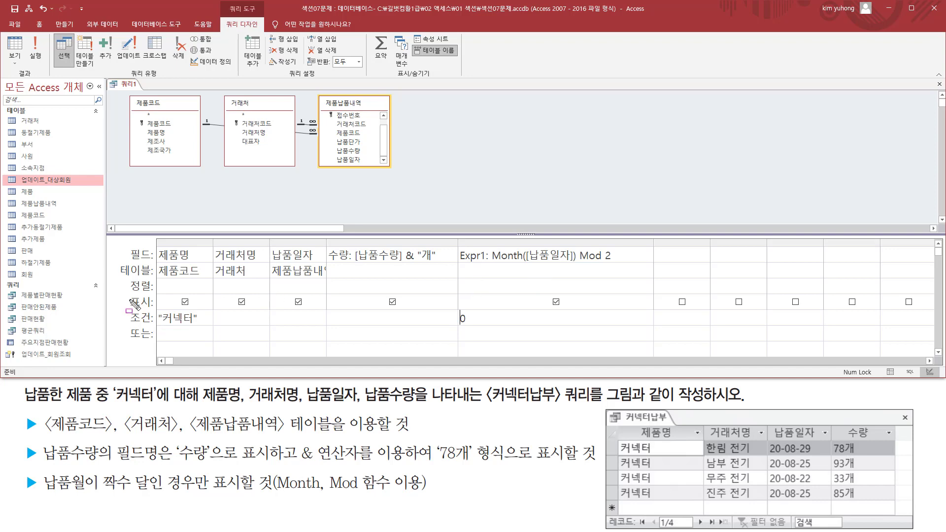
{"action": "left_click_drag", "start_coordinate": [123, 293], "coordinate": [161, 312]}
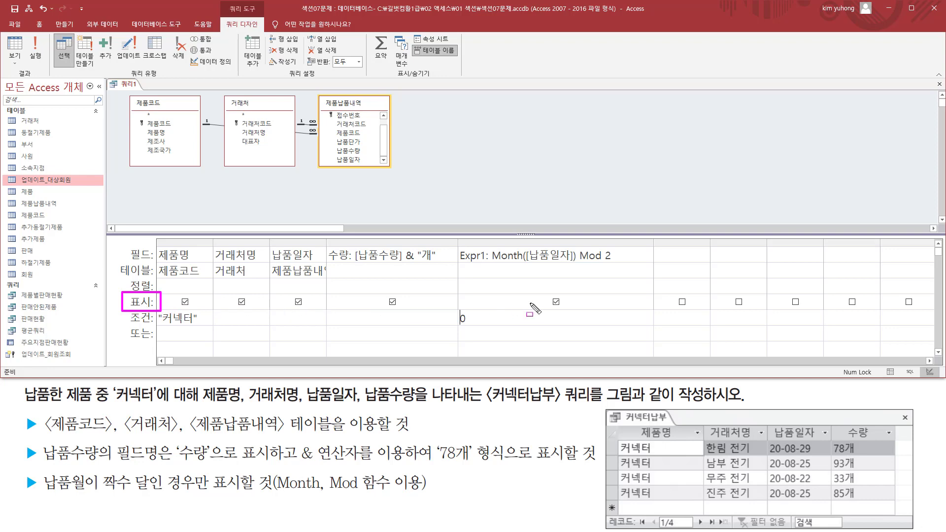
{"action": "mouse_move", "coordinate": [458, 244]}
{"action": "left_mouse_down"}
{"action": "mouse_move", "coordinate": [604, 339]}
{"action": "mouse_move", "coordinate": [626, 342]}
{"action": "mouse_move", "coordinate": [622, 329]}
{"action": "left_mouse_up"}
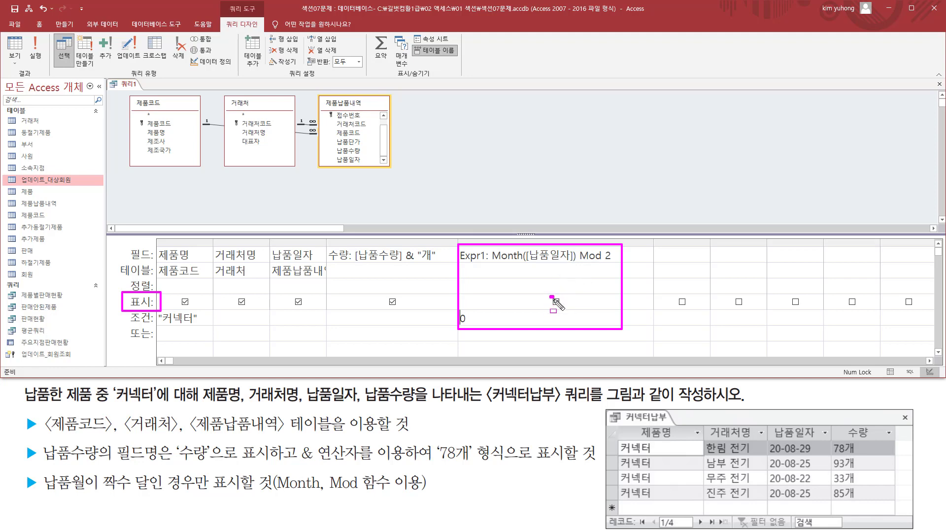
{"action": "left_click_drag", "start_coordinate": [551, 296], "coordinate": [571, 312]}
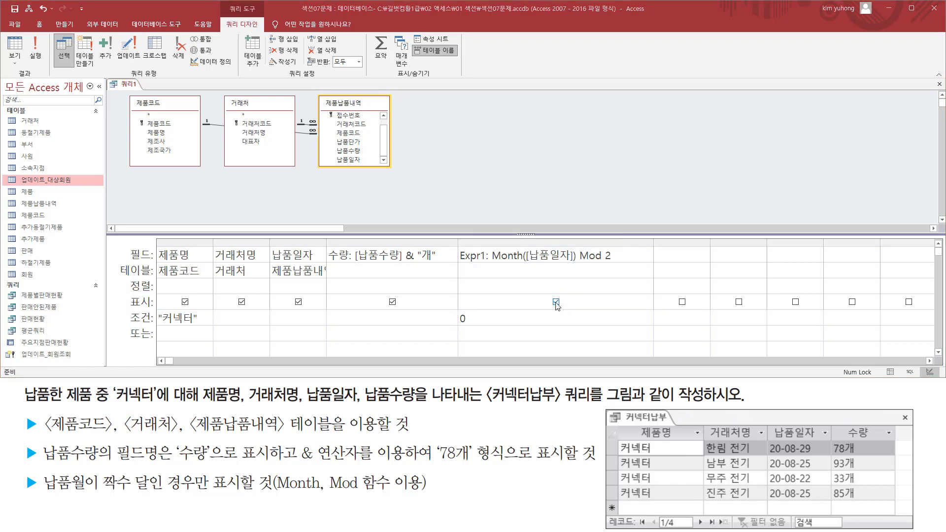
{"action": "left_click", "coordinate": [556, 302]}
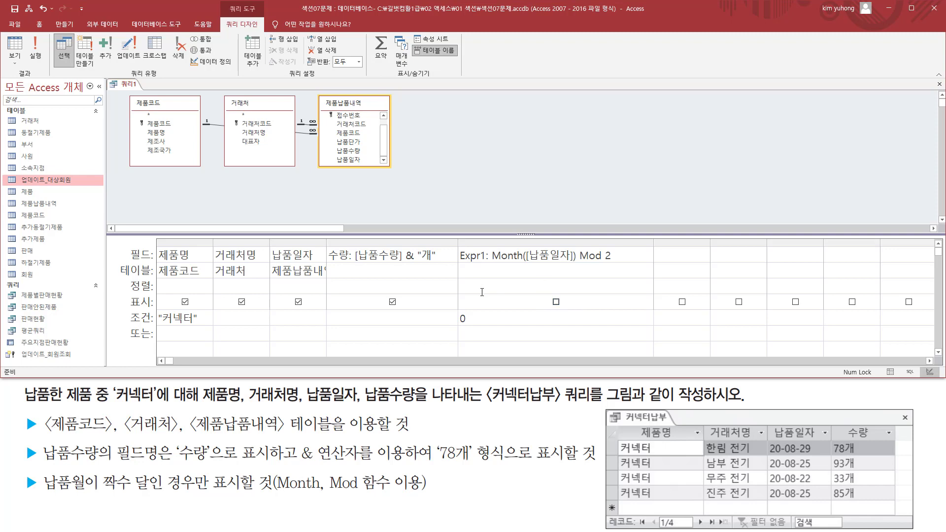
Run the query and compare its columns and records with the required 커넥터납부 result.
{"action": "left_click", "coordinate": [37, 47]}
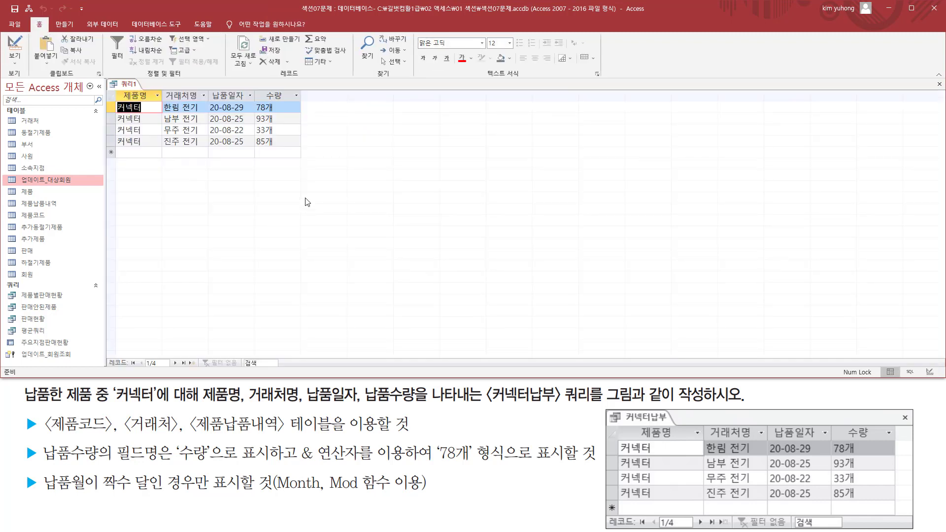
{"action": "mouse_move", "coordinate": [112, 89]}
{"action": "left_mouse_down"}
{"action": "mouse_move", "coordinate": [301, 162]}
{"action": "mouse_move", "coordinate": [305, 152]}
{"action": "left_mouse_up"}
{"action": "left_click_drag", "start_coordinate": [615, 426], "coordinate": [877, 500]}
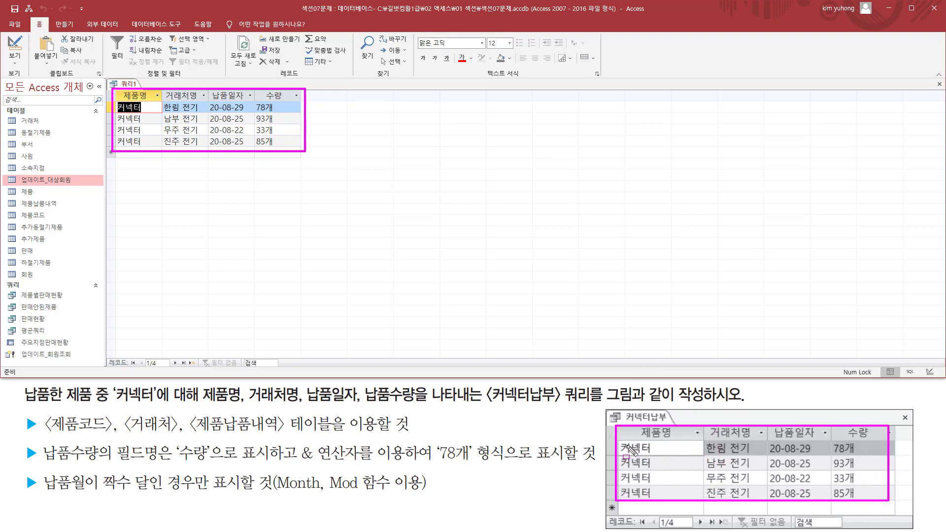
{"action": "left_click_drag", "start_coordinate": [622, 446], "coordinate": [871, 493]}
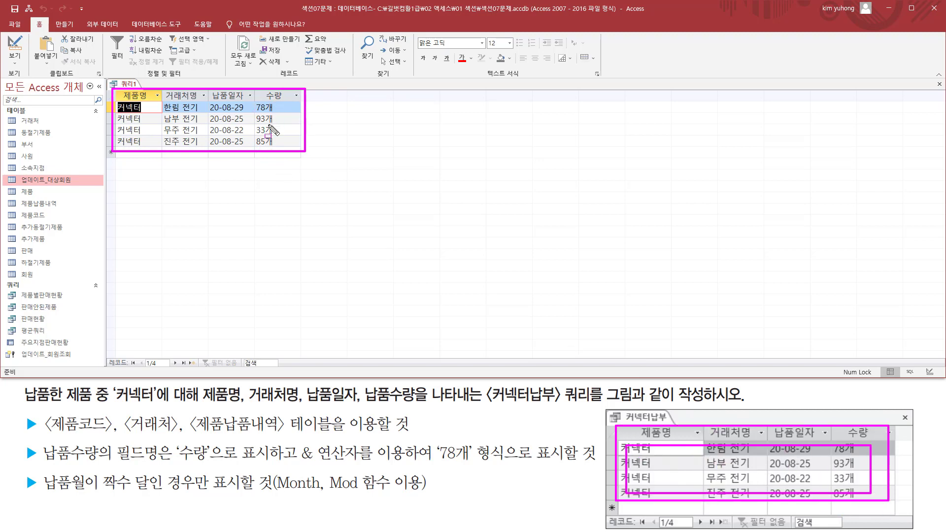
{"action": "key", "text": "Escape"}
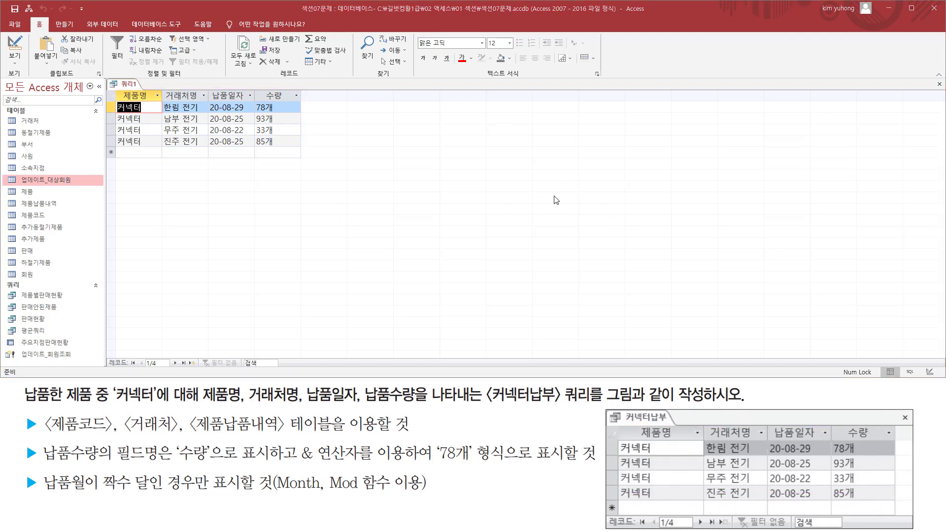
Close the query, saving it under the name 커넥터납부, and check that it is in the query list.
{"action": "left_click", "coordinate": [940, 84]}
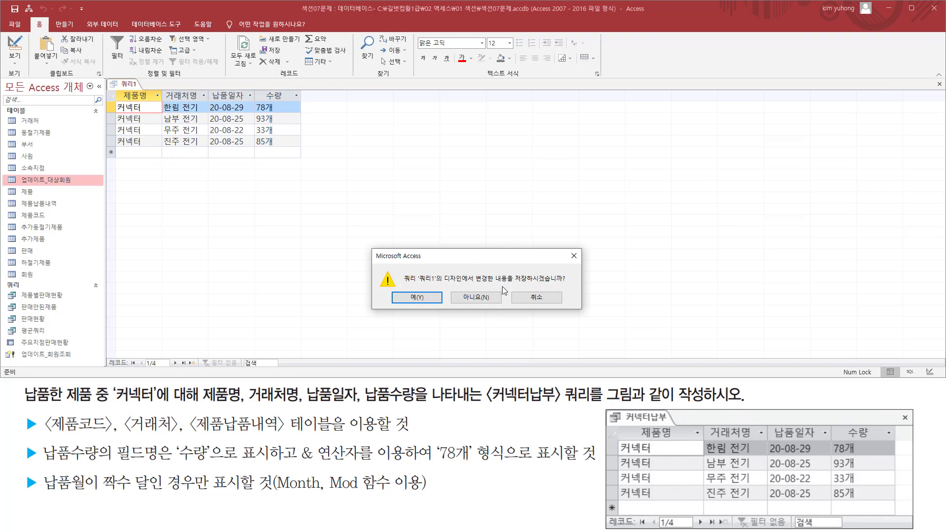
{"action": "left_click", "coordinate": [418, 298]}
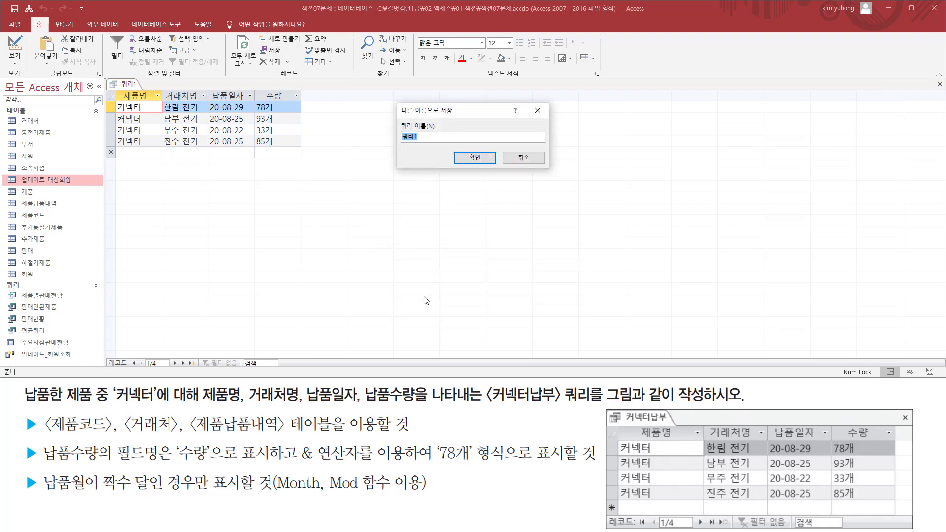
{"action": "type", "text": "ㅋ"}
{"action": "left_click", "coordinate": [470, 158]}
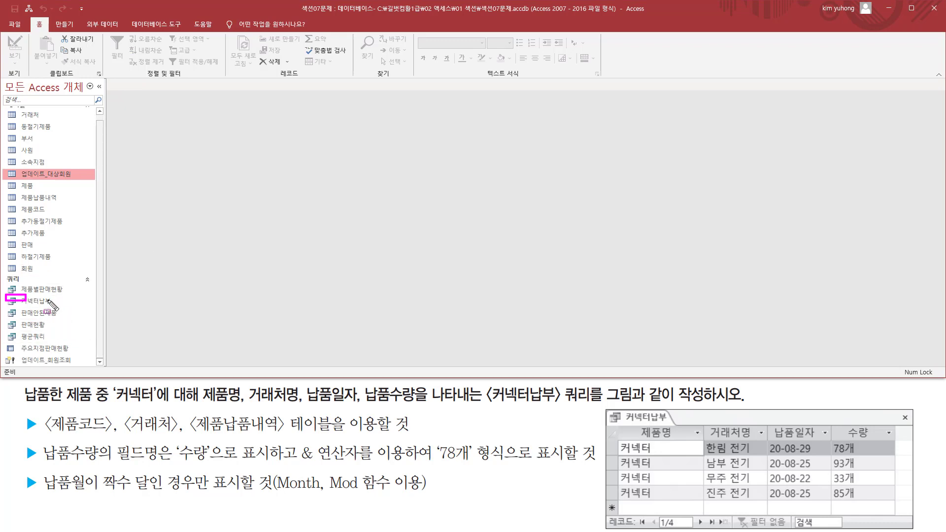
{"action": "left_click_drag", "start_coordinate": [5, 295], "coordinate": [68, 307]}
{"action": "key", "text": "Escape"}
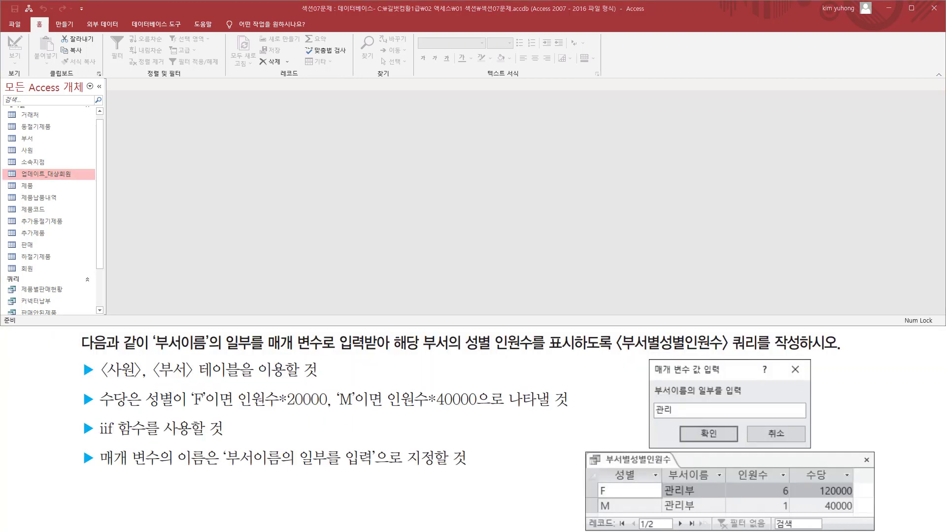
Review the 부서별성별인원수 query requirements: source tables, result columns, 수당 rule for F and M, iif function and parameter name.
{"action": "key", "text": "ctrl+shift+d"}
{"action": "mouse_move", "coordinate": [150, 330]}
{"action": "left_mouse_down"}
{"action": "mouse_move", "coordinate": [209, 352]}
{"action": "mouse_move", "coordinate": [476, 346]}
{"action": "mouse_move", "coordinate": [534, 355]}
{"action": "left_mouse_up"}
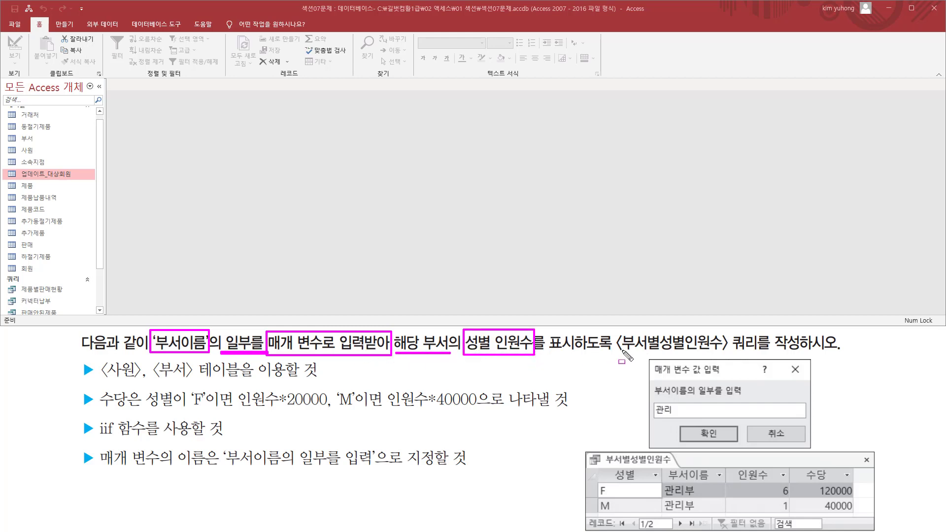
{"action": "left_click_drag", "start_coordinate": [620, 353], "coordinate": [803, 352]}
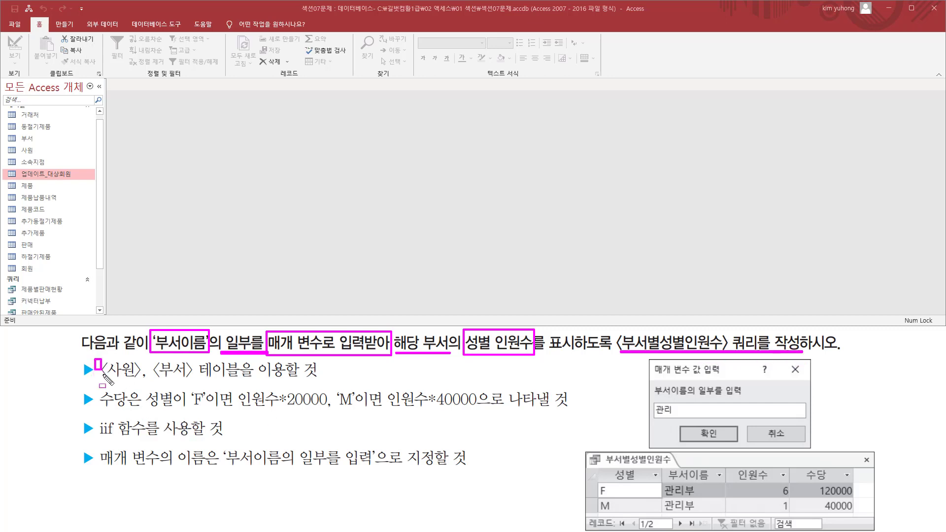
{"action": "mouse_move", "coordinate": [95, 359]}
{"action": "left_mouse_down"}
{"action": "mouse_move", "coordinate": [207, 389]}
{"action": "mouse_move", "coordinate": [201, 384]}
{"action": "mouse_move", "coordinate": [245, 384]}
{"action": "left_mouse_up"}
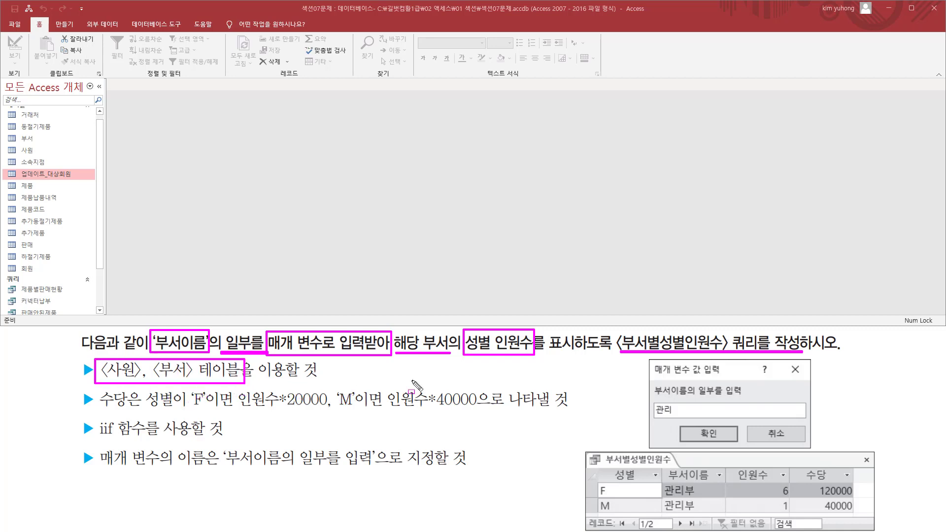
{"action": "mouse_move", "coordinate": [612, 469]}
{"action": "left_mouse_down"}
{"action": "mouse_move", "coordinate": [650, 482]}
{"action": "mouse_move", "coordinate": [857, 484]}
{"action": "left_mouse_up"}
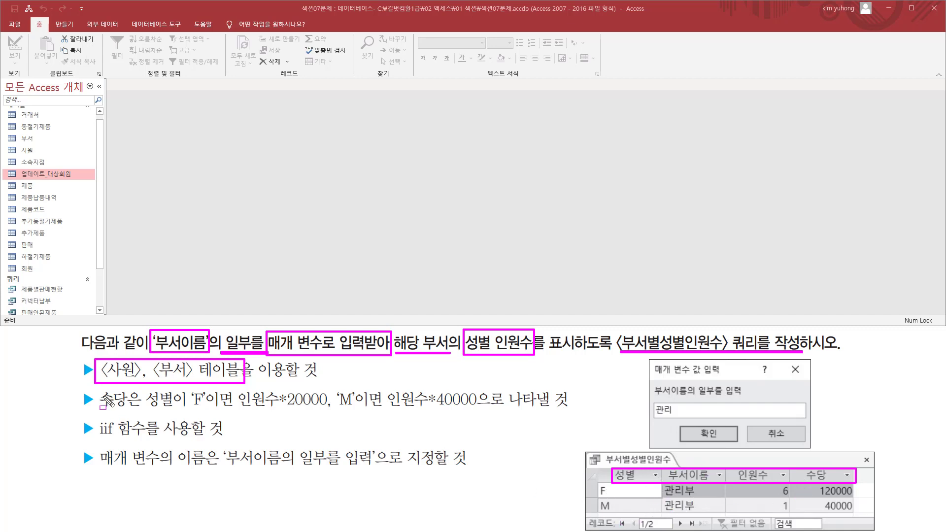
{"action": "mouse_move", "coordinate": [96, 390]}
{"action": "left_mouse_down"}
{"action": "mouse_move", "coordinate": [136, 410]}
{"action": "mouse_move", "coordinate": [479, 411]}
{"action": "left_mouse_up"}
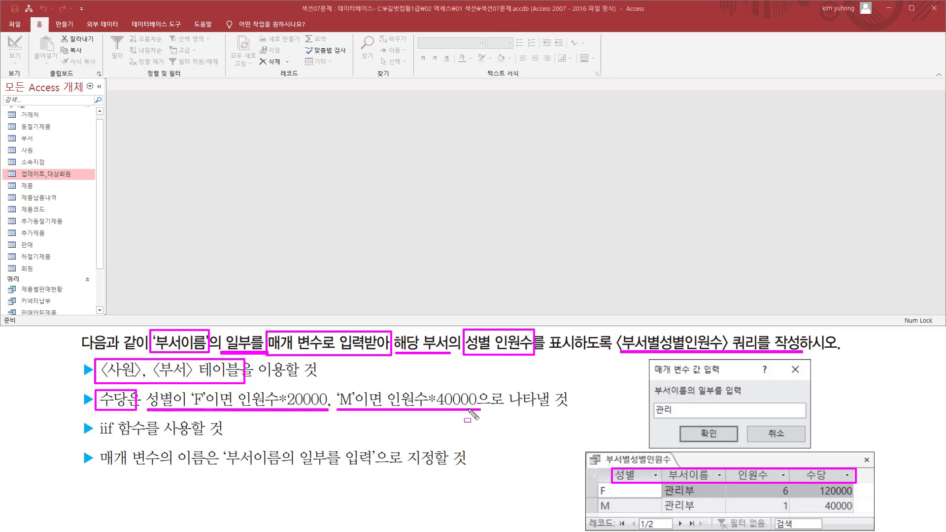
{"action": "mouse_move", "coordinate": [190, 409]}
{"action": "left_mouse_down"}
{"action": "mouse_move", "coordinate": [205, 394]}
{"action": "mouse_move", "coordinate": [205, 410]}
{"action": "left_mouse_up"}
{"action": "mouse_move", "coordinate": [338, 409]}
{"action": "left_mouse_down"}
{"action": "mouse_move", "coordinate": [353, 388]}
{"action": "mouse_move", "coordinate": [354, 410]}
{"action": "left_mouse_up"}
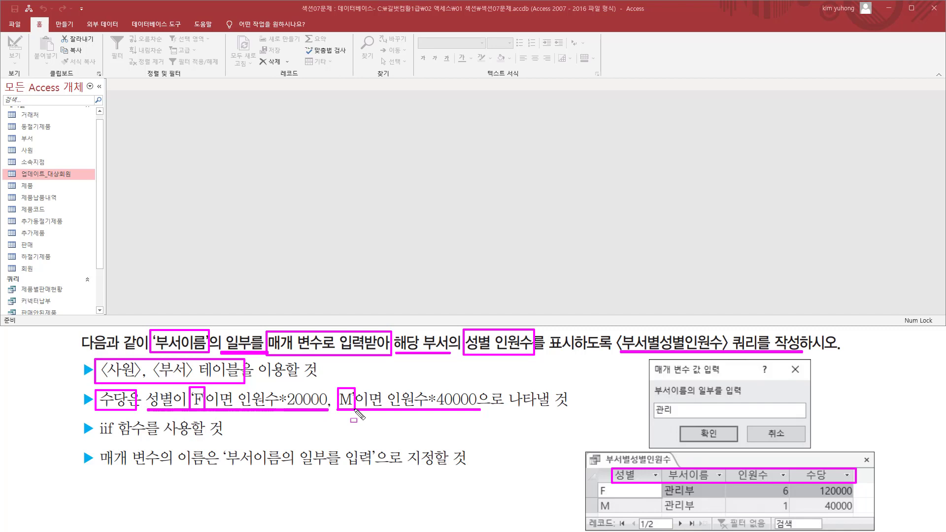
{"action": "left_click_drag", "start_coordinate": [93, 438], "coordinate": [218, 438]}
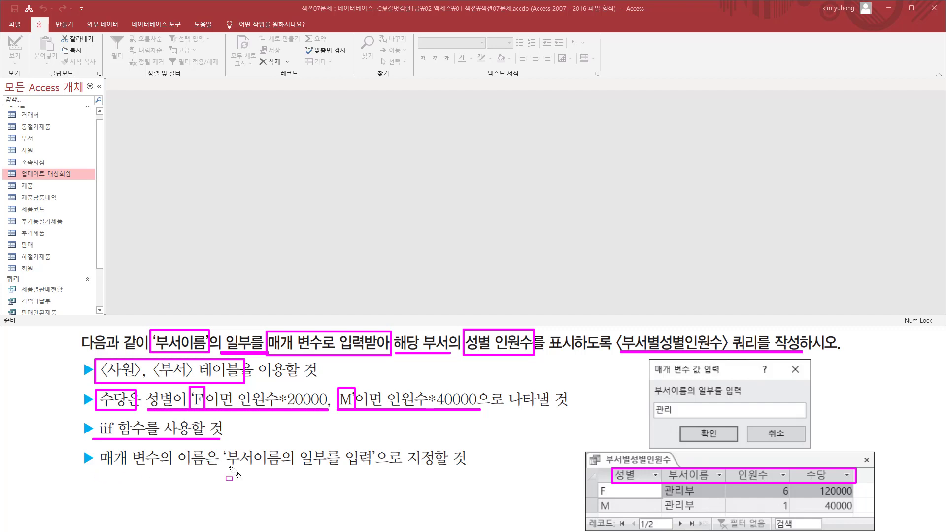
{"action": "left_click_drag", "start_coordinate": [230, 467], "coordinate": [373, 468]}
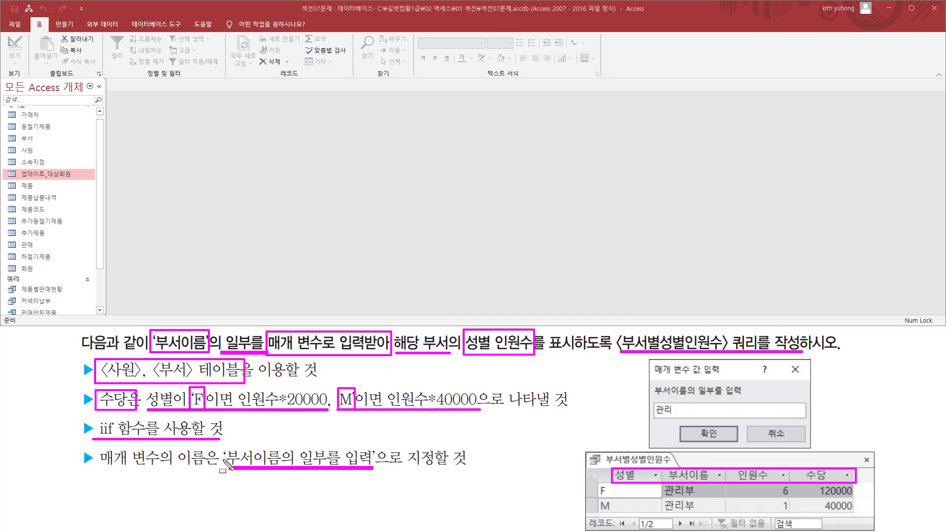
{"action": "left_click_drag", "start_coordinate": [72, 459], "coordinate": [474, 459]}
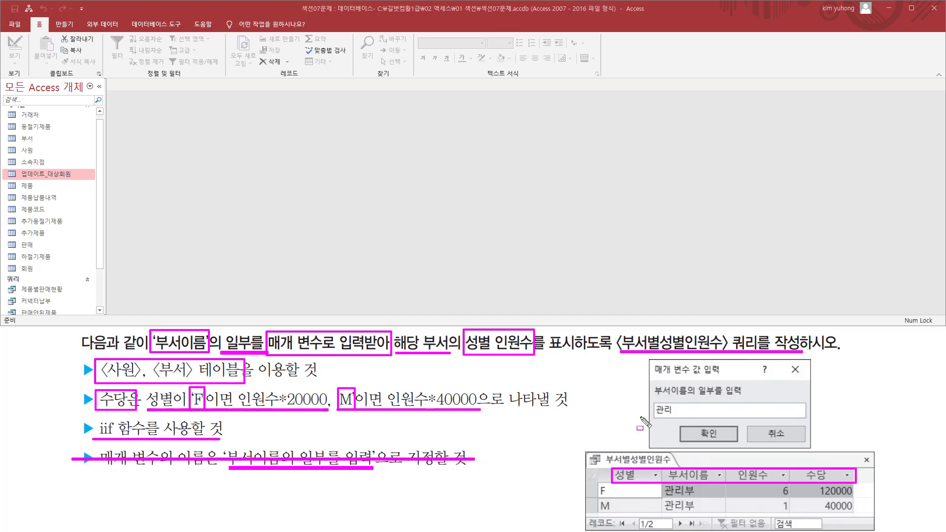
{"action": "left_click_drag", "start_coordinate": [651, 382], "coordinate": [751, 397]}
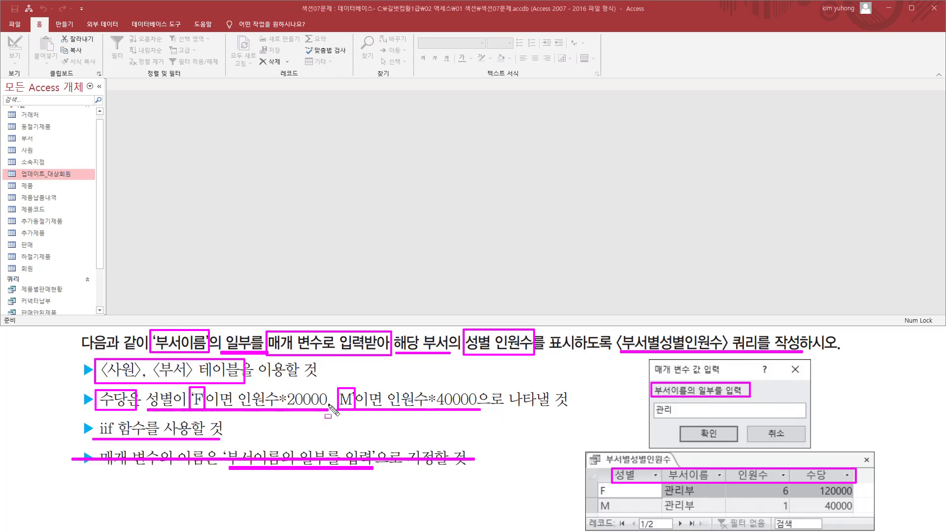
{"action": "key", "text": "Escape"}
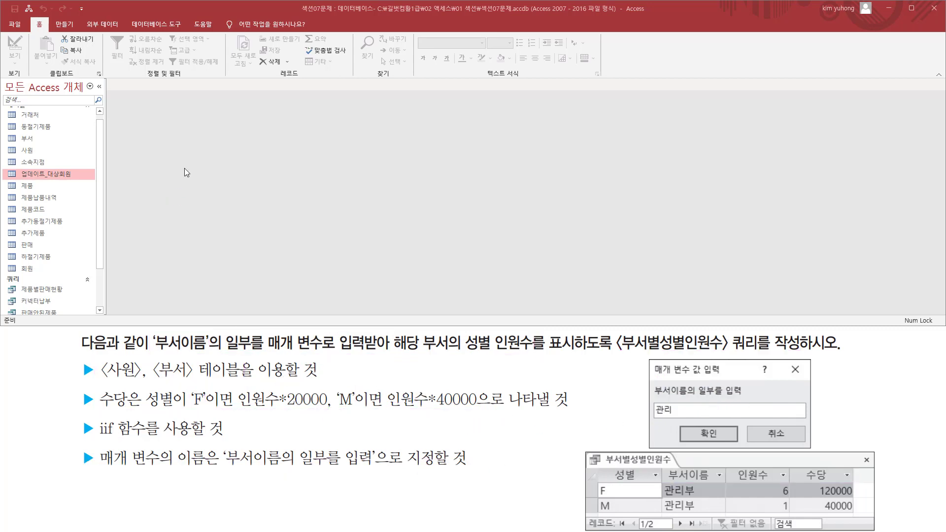
Create a new query in design view based on the 부서 and 사원 tables.
{"action": "left_click", "coordinate": [75, 27]}
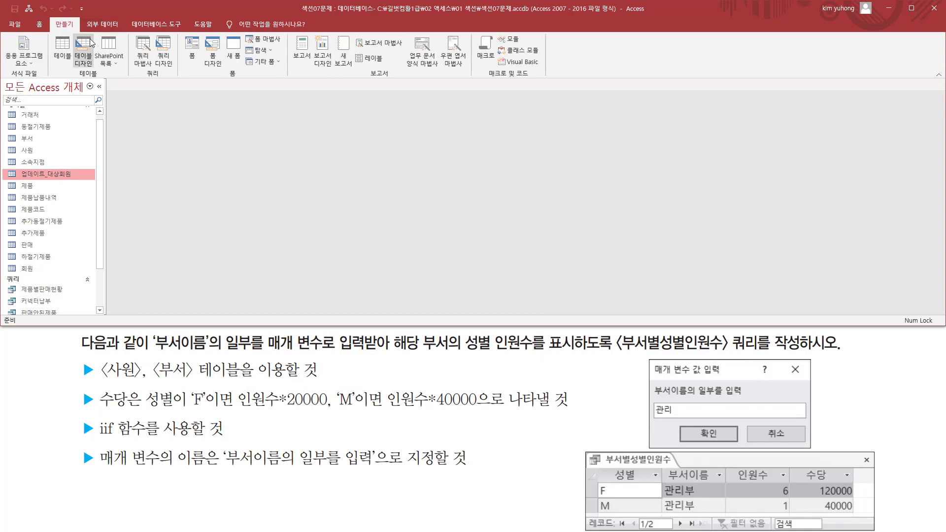
{"action": "left_click", "coordinate": [166, 49]}
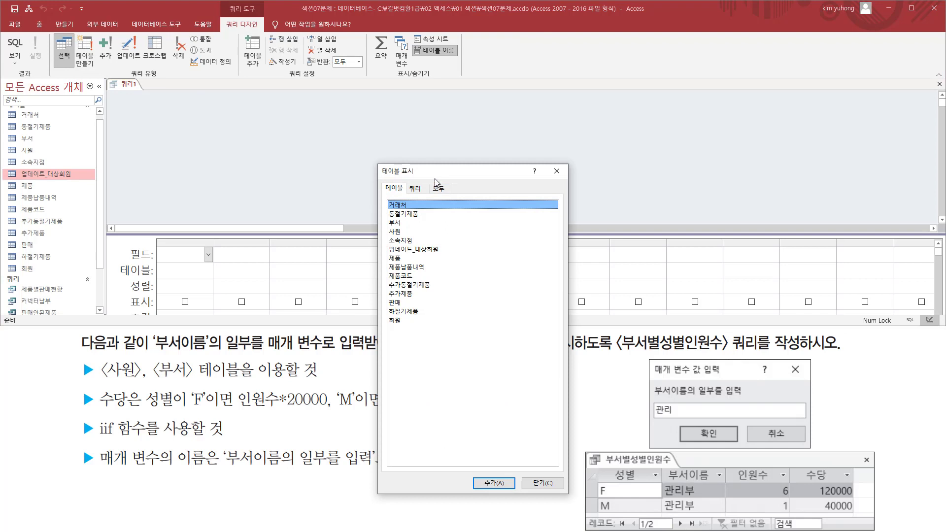
{"action": "double_click", "coordinate": [400, 225]}
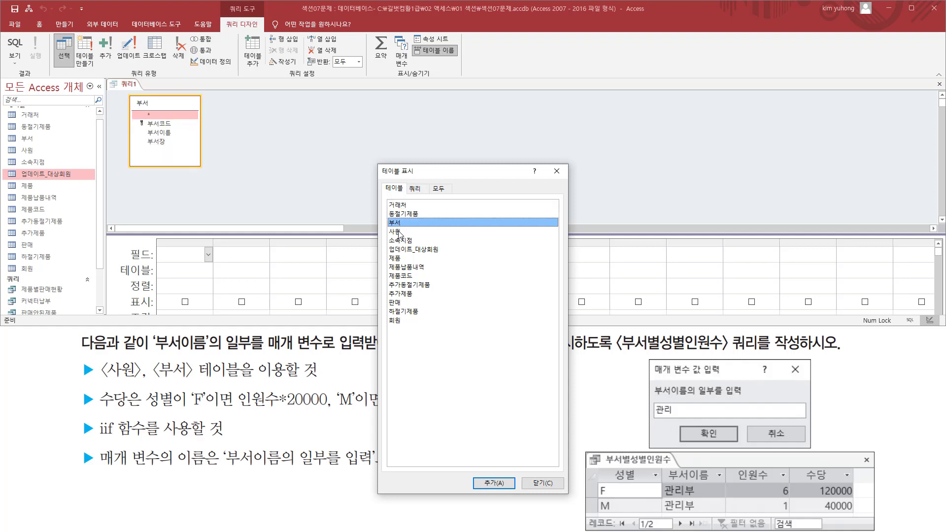
{"action": "double_click", "coordinate": [396, 231]}
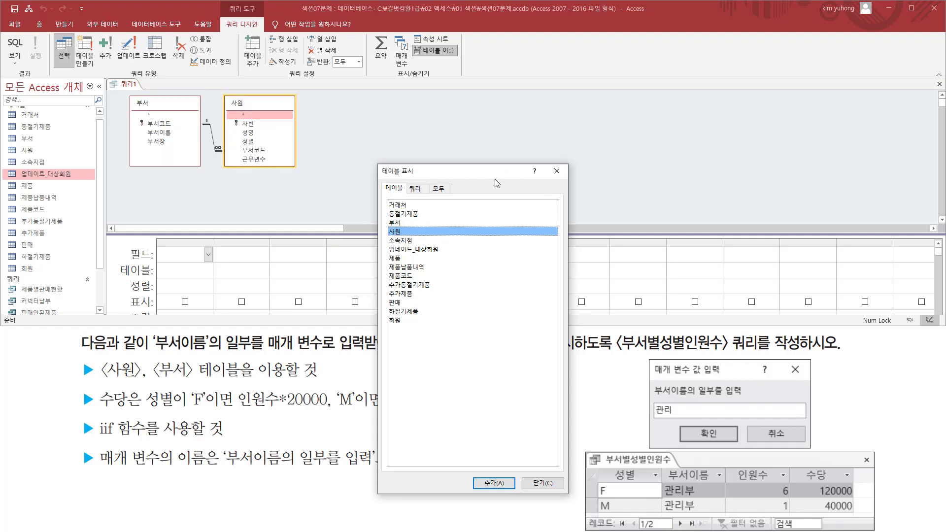
{"action": "left_click", "coordinate": [555, 171]}
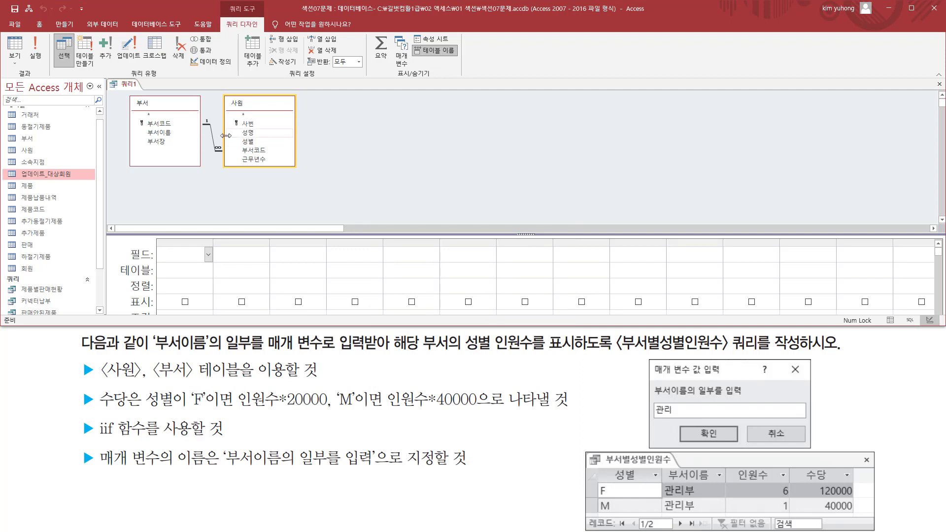
Add 성별 from the 사원 table and 부서이름 from the 부서 table to the query grid.
{"action": "left_click", "coordinate": [257, 140]}
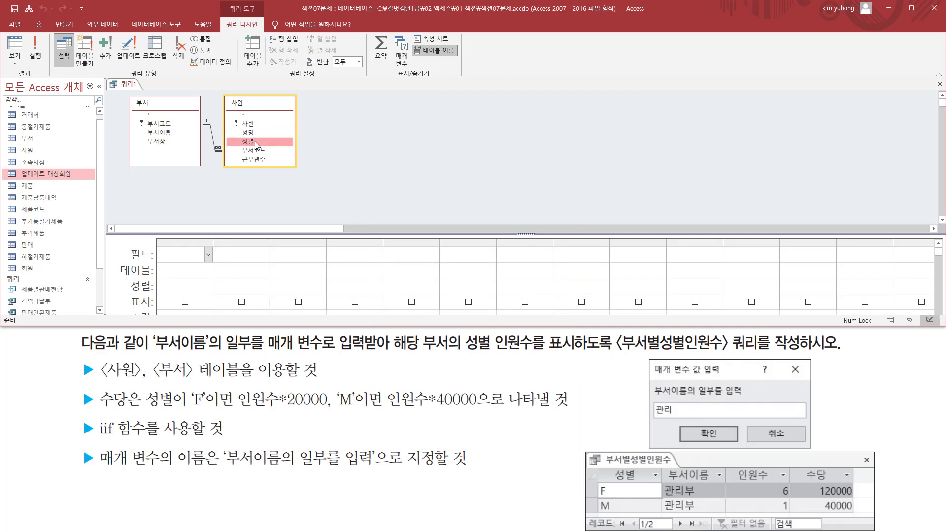
{"action": "double_click", "coordinate": [255, 141]}
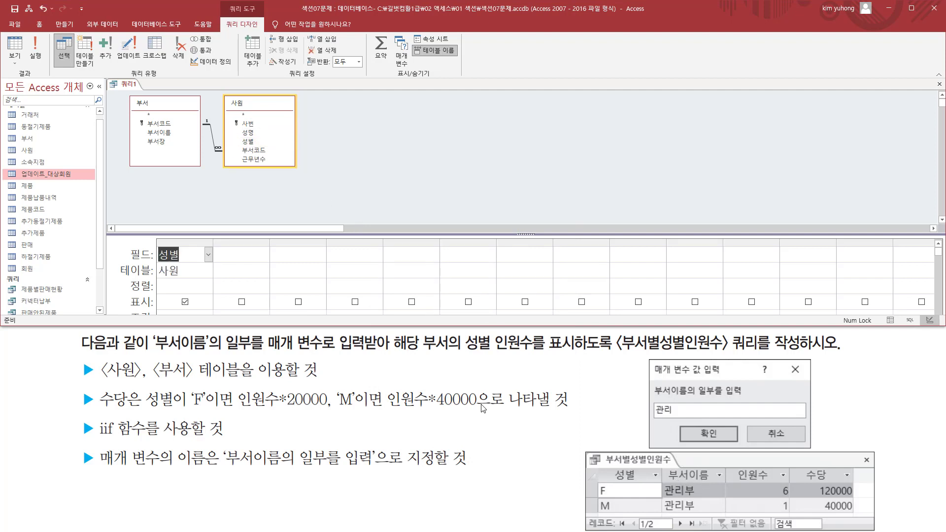
{"action": "double_click", "coordinate": [159, 132]}
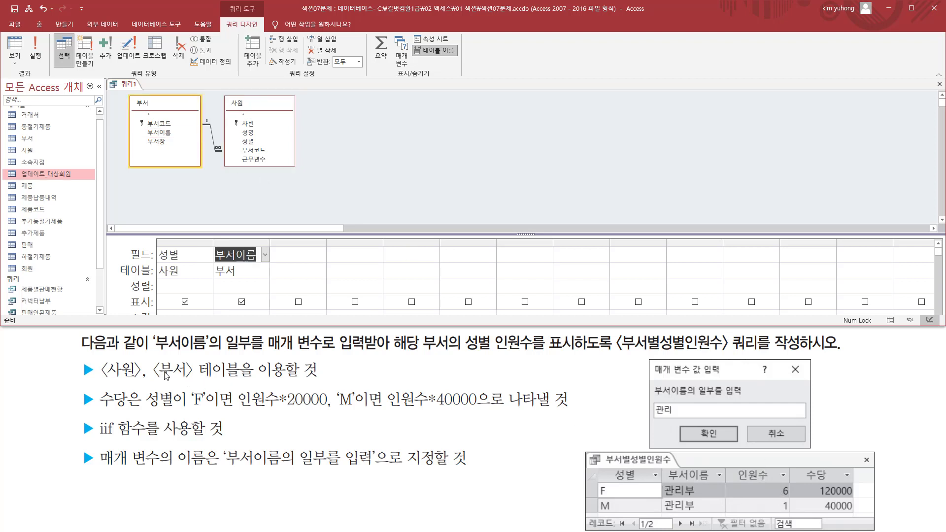
Compare the fields of the 부서 and 사원 tables with the requirements to choose a source for 인원수.
{"action": "mouse_move", "coordinate": [93, 354]}
{"action": "left_mouse_down"}
{"action": "mouse_move", "coordinate": [293, 479]}
{"action": "mouse_move", "coordinate": [577, 476]}
{"action": "left_mouse_up"}
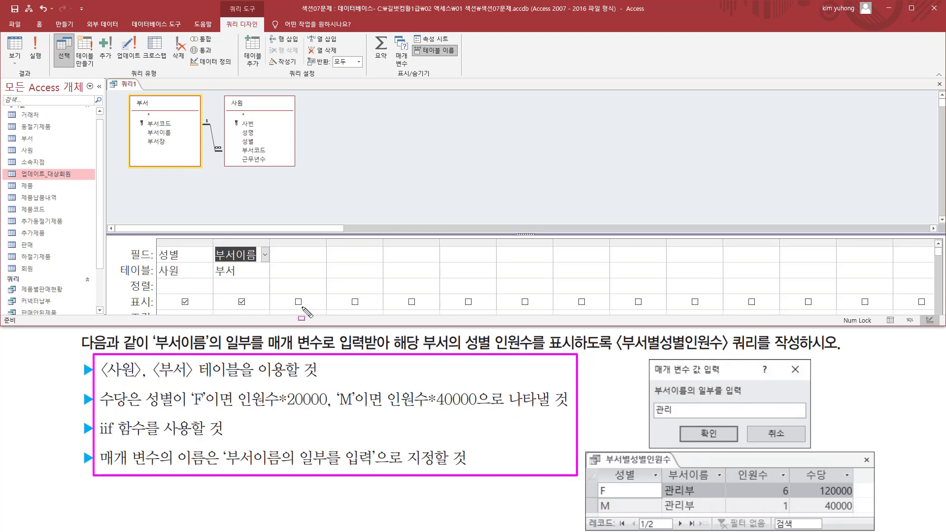
{"action": "left_click_drag", "start_coordinate": [239, 116], "coordinate": [273, 166]}
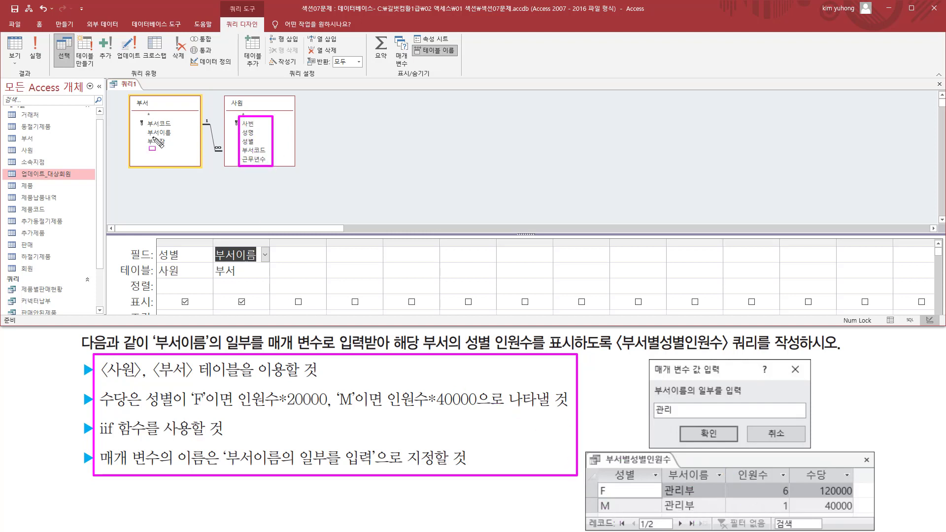
{"action": "left_click_drag", "start_coordinate": [145, 115], "coordinate": [177, 146]}
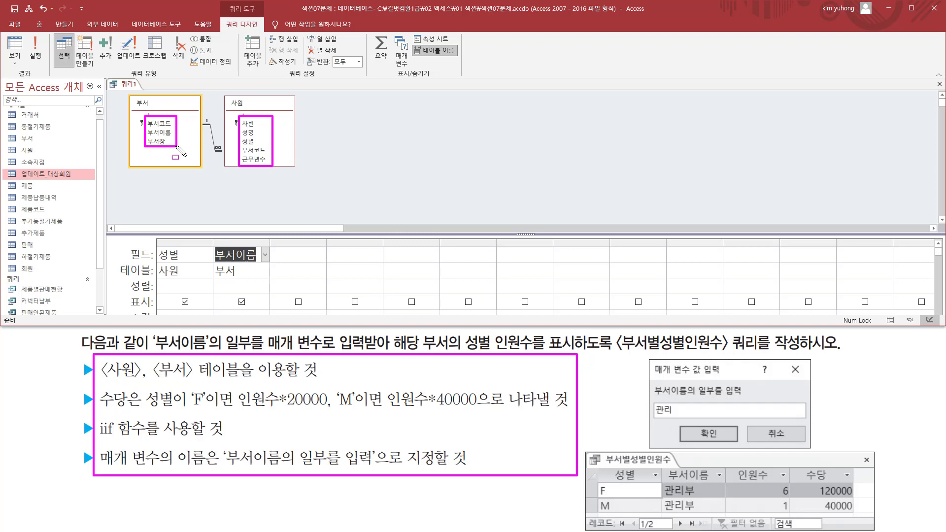
{"action": "mouse_move", "coordinate": [280, 246]}
{"action": "left_mouse_down"}
{"action": "mouse_move", "coordinate": [291, 260]}
{"action": "mouse_move", "coordinate": [321, 258]}
{"action": "left_mouse_up"}
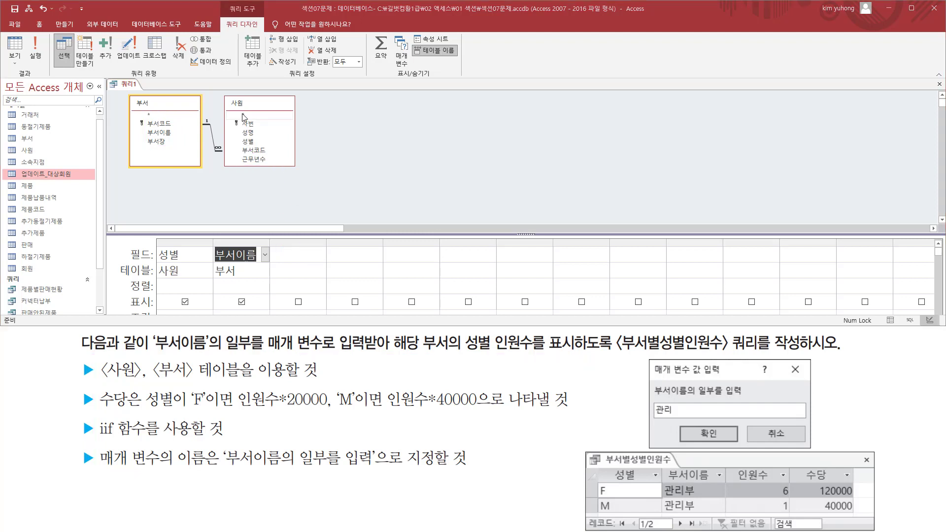
{"action": "key", "text": "Escape"}
{"action": "mouse_move", "coordinate": [228, 98]}
{"action": "left_mouse_down"}
{"action": "mouse_move", "coordinate": [262, 122]}
{"action": "mouse_move", "coordinate": [298, 170]}
{"action": "left_mouse_up"}
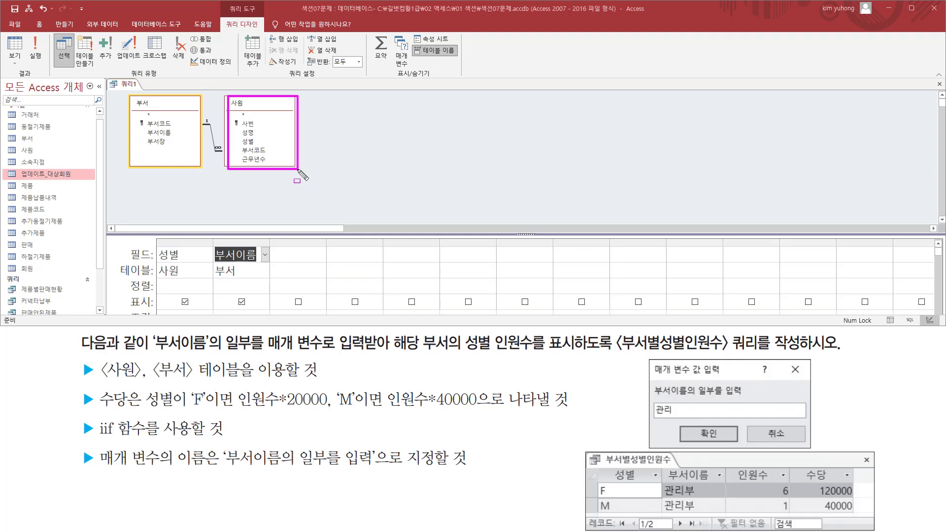
Open the 사원 table, examine its columns and records for a field suitable for counting employees, and close it.
{"action": "double_click", "coordinate": [27, 150]}
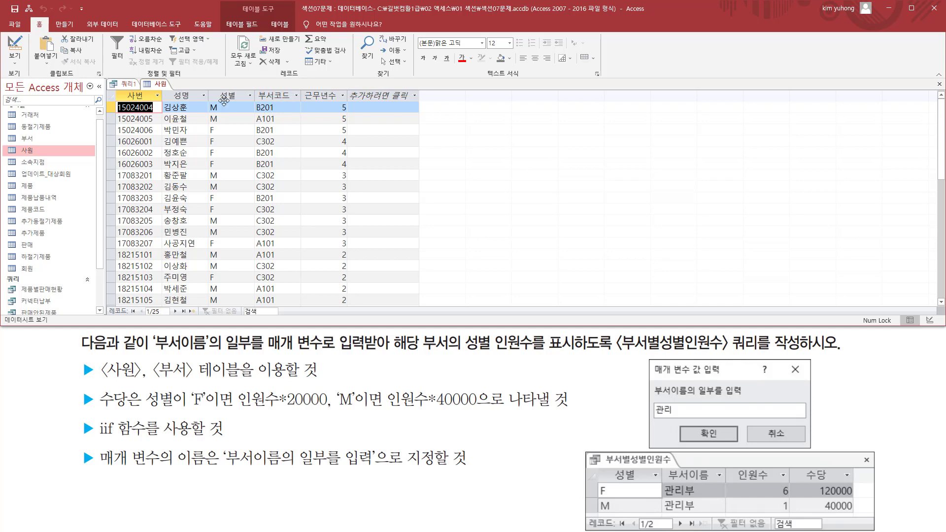
{"action": "left_click", "coordinate": [140, 96]}
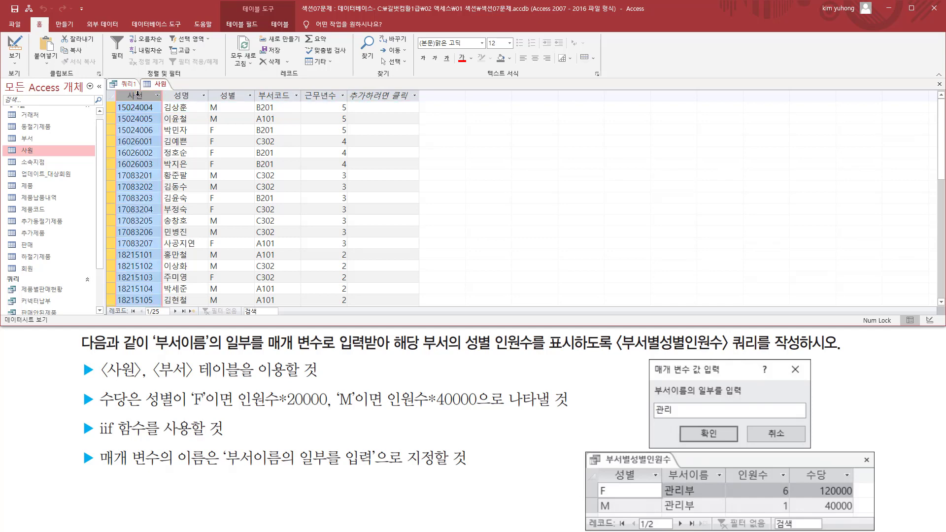
{"action": "key", "text": "shift+Right"}
{"action": "key", "text": "shift+Right"}
{"action": "key", "text": "shift+Right"}
{"action": "key", "text": "shift+Right"}
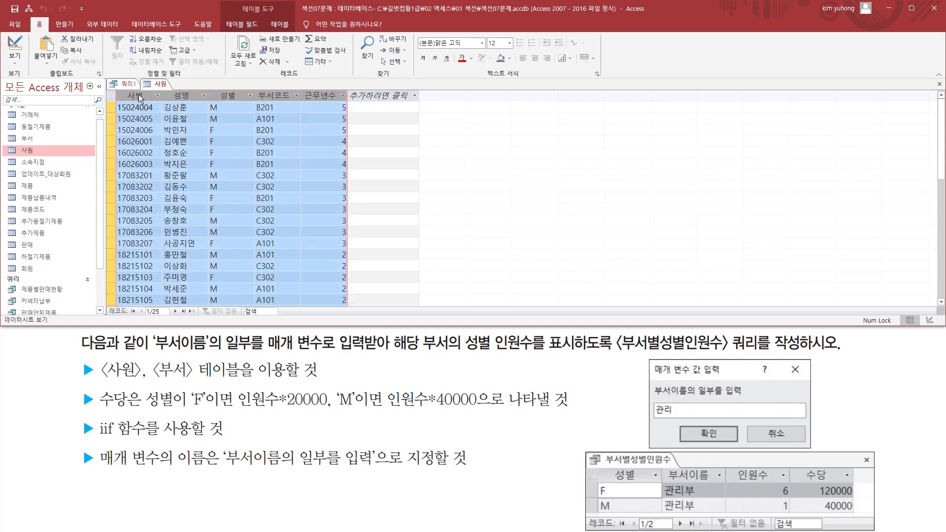
{"action": "left_click", "coordinate": [140, 106]}
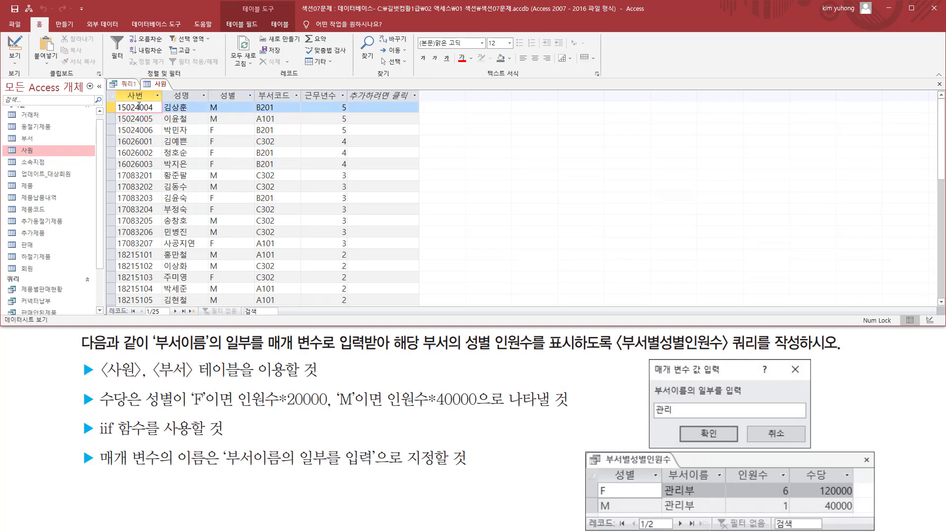
{"action": "right_click", "coordinate": [159, 87]}
{"action": "left_click", "coordinate": [181, 108]}
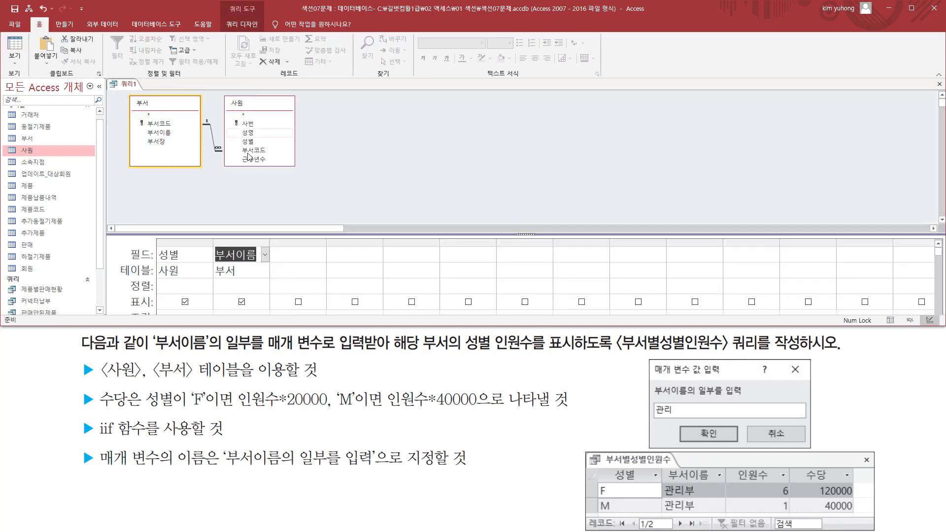
Add 사번 from the 사원 table as the third query field with the alias 인원수, and widen its column.
{"action": "left_click", "coordinate": [300, 257]}
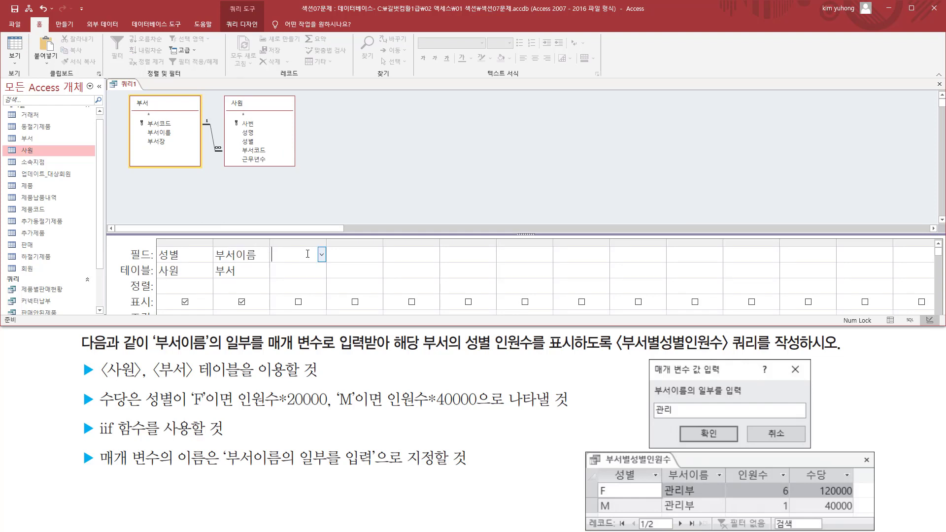
{"action": "left_click", "coordinate": [266, 133]}
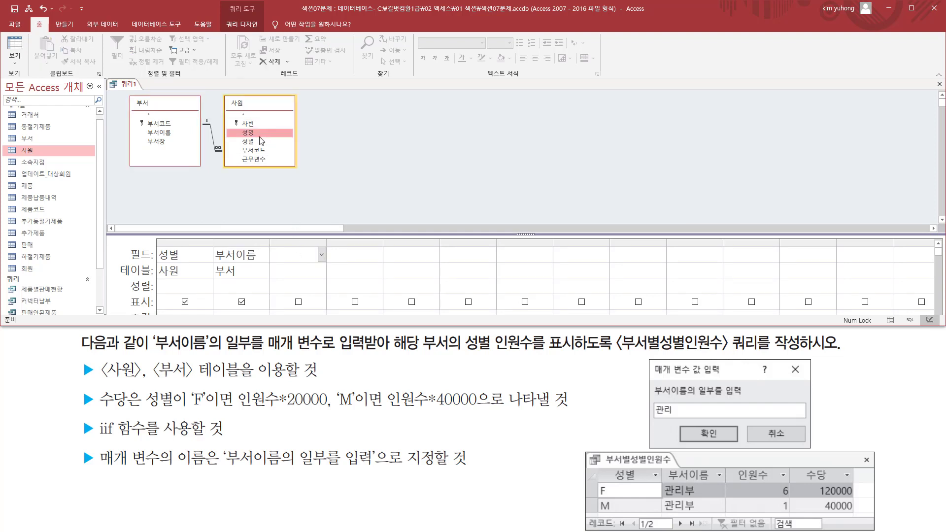
{"action": "double_click", "coordinate": [248, 123]}
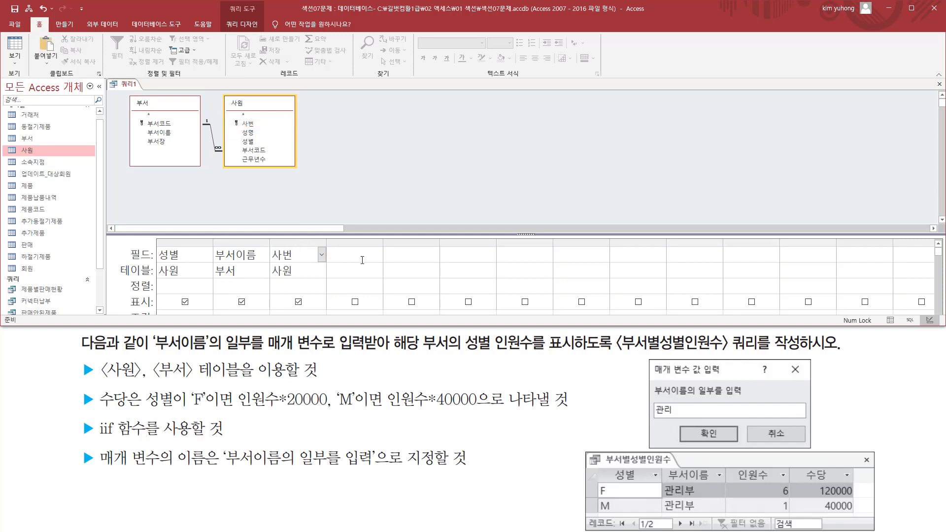
{"action": "type", "text": "인원수:"}
{"action": "left_click_drag", "start_coordinate": [327, 242], "coordinate": [359, 242]}
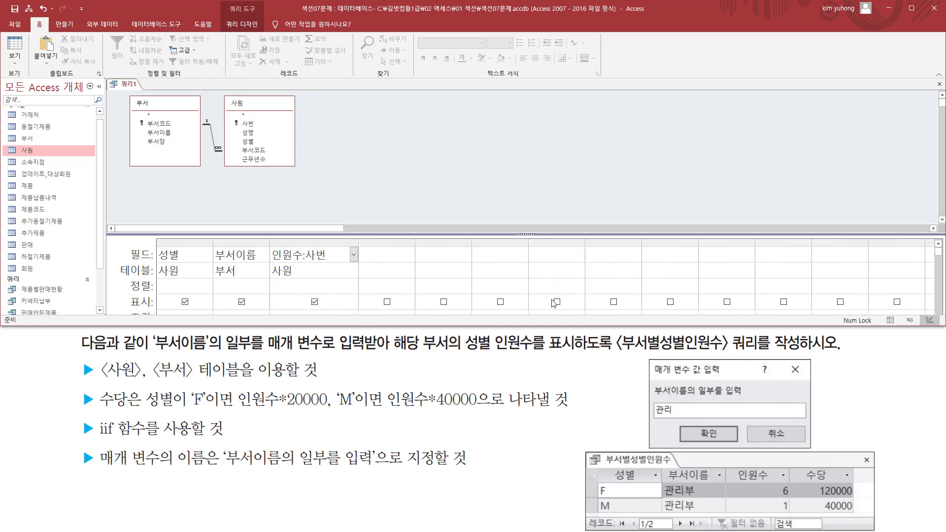
Read the 수당 requirements covering the iif function and the amounts per 인원수 for 성별 F and M.
{"action": "left_click_drag", "start_coordinate": [799, 464], "coordinate": [837, 486]}
{"action": "key", "text": "Escape"}
{"action": "left_click", "coordinate": [377, 253]}
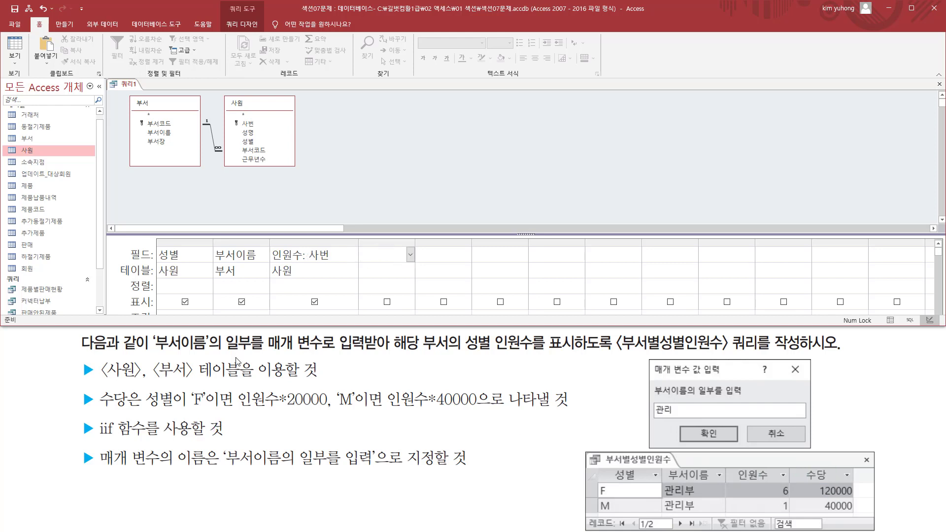
{"action": "mouse_move", "coordinate": [92, 416]}
{"action": "left_mouse_down"}
{"action": "mouse_move", "coordinate": [168, 439]}
{"action": "mouse_move", "coordinate": [246, 439]}
{"action": "left_mouse_up"}
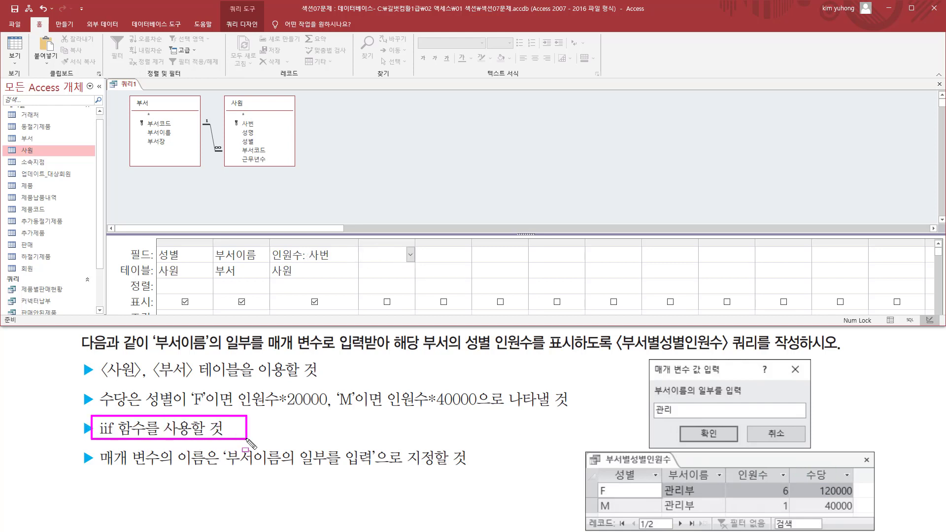
{"action": "left_click_drag", "start_coordinate": [190, 410], "coordinate": [213, 410]}
{"action": "left_click_drag", "start_coordinate": [338, 410], "coordinate": [368, 410]}
{"action": "mouse_move", "coordinate": [235, 384]}
{"action": "left_mouse_down"}
{"action": "mouse_move", "coordinate": [277, 413]}
{"action": "mouse_move", "coordinate": [330, 415]}
{"action": "left_mouse_up"}
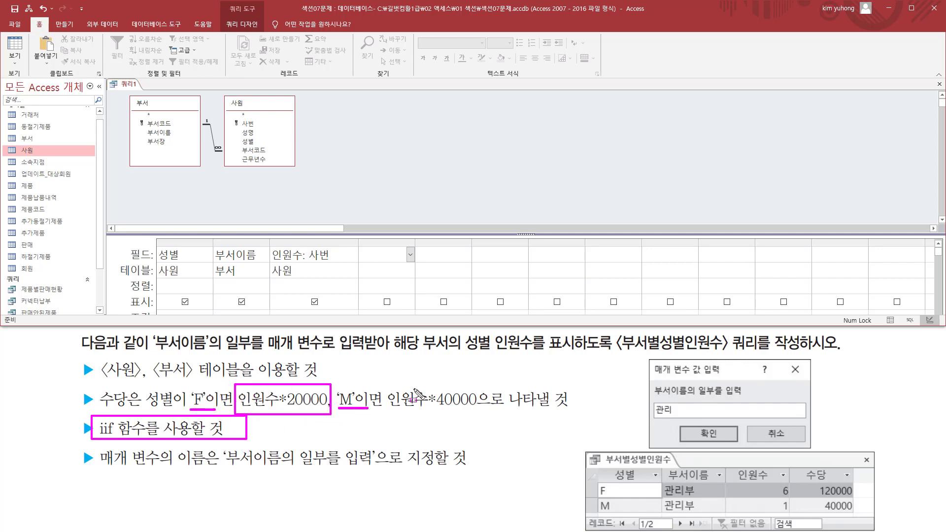
{"action": "left_click", "coordinate": [387, 396]}
{"action": "left_click_drag", "start_coordinate": [387, 386], "coordinate": [489, 414]}
{"action": "key", "text": "Escape"}
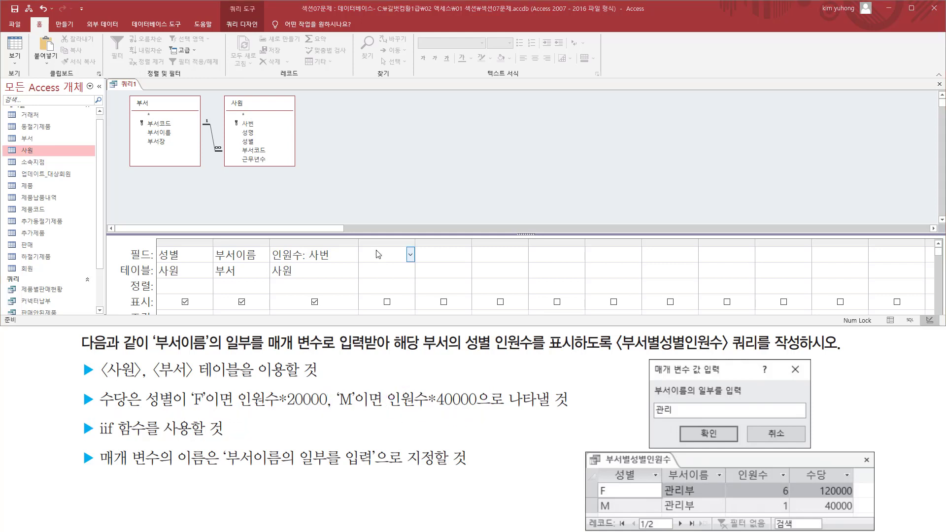
Widen the fourth query column and start a 수당 field with an iif expression testing [성별]="F".
{"action": "left_click_drag", "start_coordinate": [416, 243], "coordinate": [690, 242]}
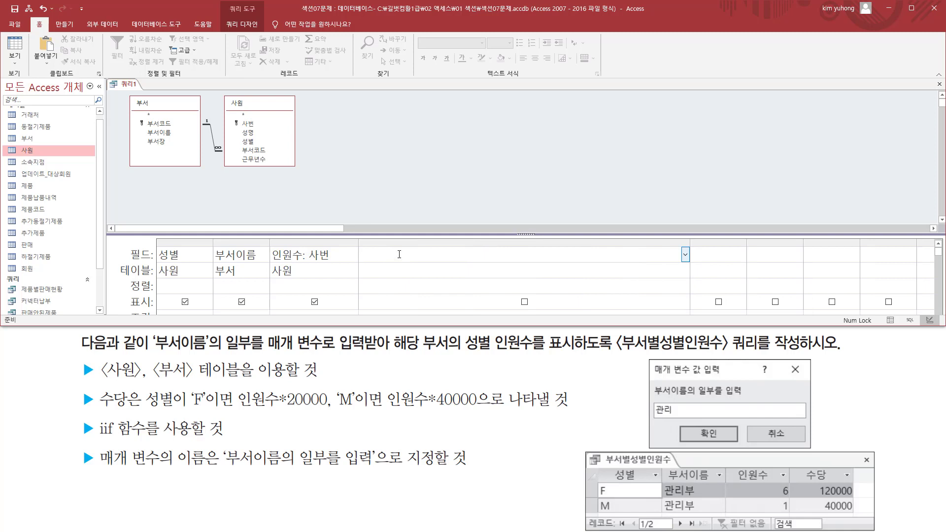
{"action": "type", "text": "수당:"}
{"action": "type", "text": "iif"}
{"action": "type", "text": "ㅅ"}
{"action": "type", "text": "별"}
{"action": "type", "text": "]=\"f"}
{"action": "key", "text": "BackSpace"}
{"action": "type", "text": "F\", ["}
Complete the 수당 iif expression with [인원수]*20000 when true and [인원수]*40000 when false.
{"action": "left_click_drag", "start_coordinate": [270, 245], "coordinate": [303, 267]}
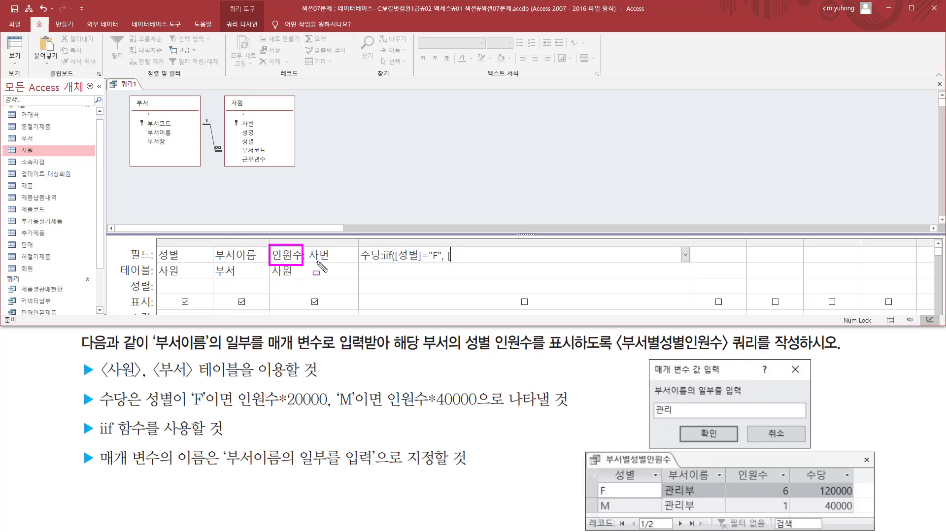
{"action": "key", "text": "Escape"}
{"action": "type", "text": "dlsd"}
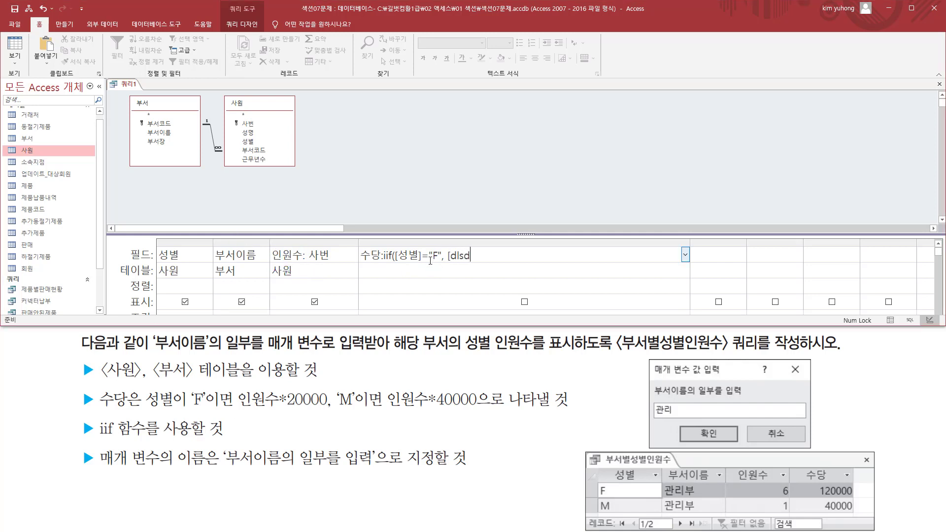
{"action": "key", "text": "BackSpace"}
{"action": "key", "text": "BackSpace"}
{"action": "key", "text": "BackSpace"}
{"action": "key", "text": "BackSpace"}
{"action": "type", "text": "인원ㅅ"}
{"action": "type", "text": "]"}
{"action": "type", "text": "*20000"}
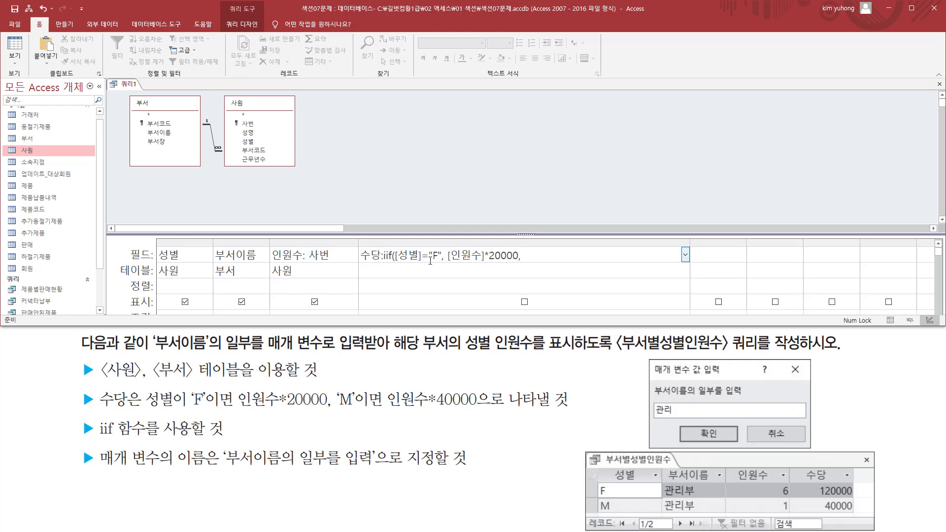
{"action": "type", "text": ", [인원수]*40000"}
{"action": "key", "text": "Tab"}
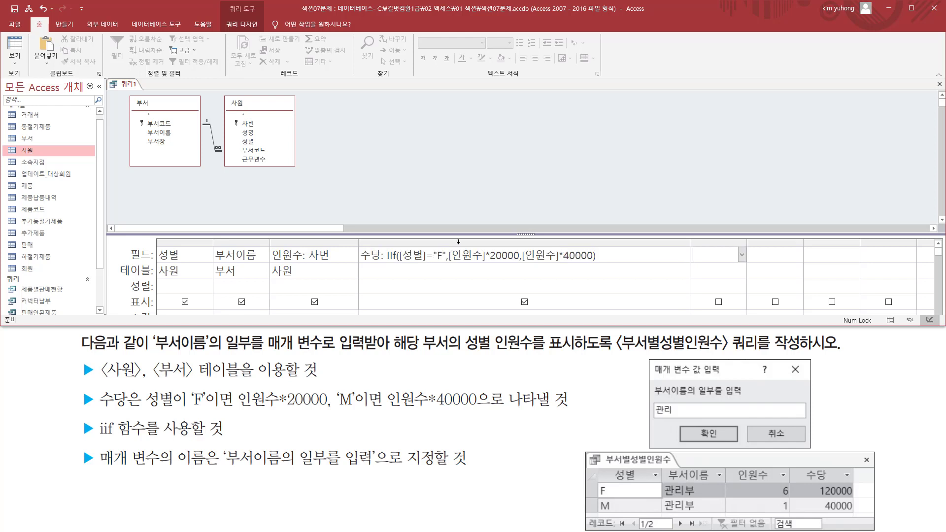
Review the 수당 expression's condition and two results together with the 인원수 column it depends on.
{"action": "left_click_drag", "start_coordinate": [403, 262], "coordinate": [519, 262]}
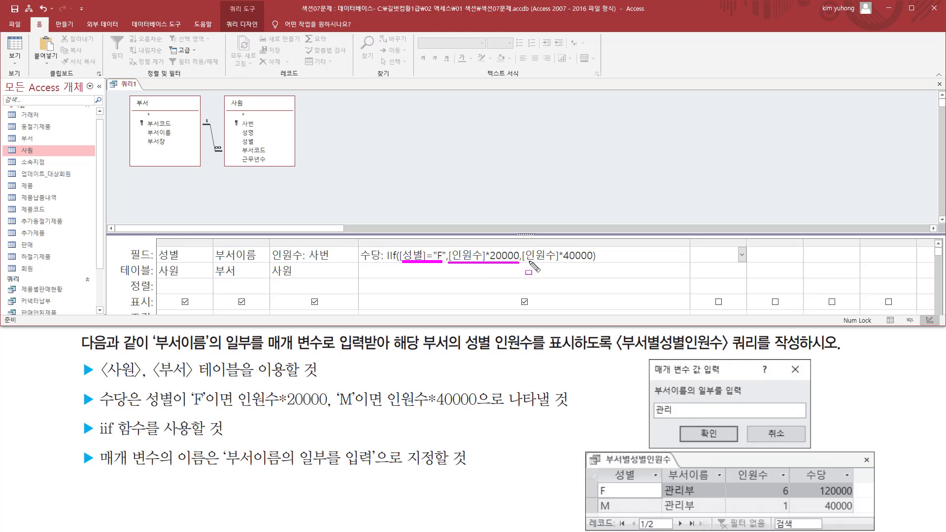
{"action": "left_click_drag", "start_coordinate": [525, 262], "coordinate": [588, 262]}
{"action": "key", "text": "Escape"}
{"action": "left_click", "coordinate": [608, 256]}
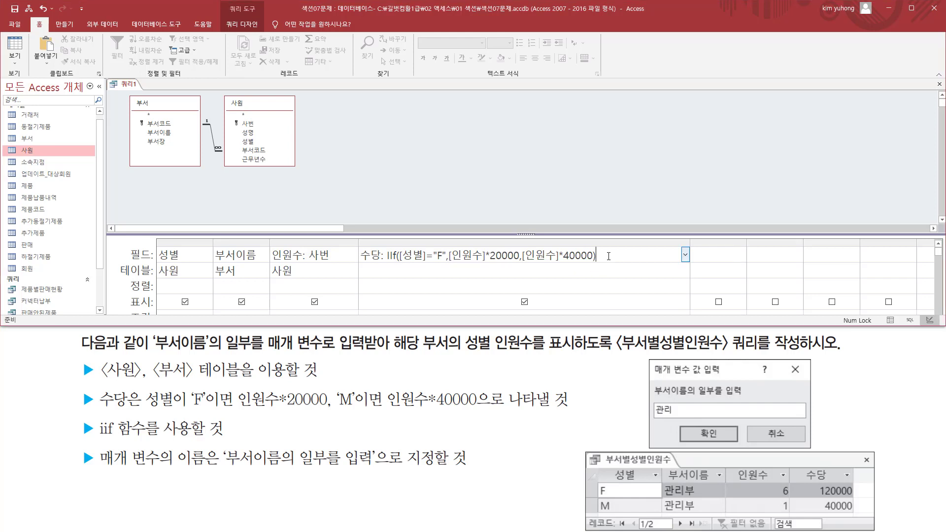
{"action": "key", "text": "ctrl+2"}
{"action": "mouse_move", "coordinate": [271, 248]}
{"action": "left_mouse_down"}
{"action": "mouse_move", "coordinate": [342, 280]}
{"action": "mouse_move", "coordinate": [347, 300]}
{"action": "left_mouse_up"}
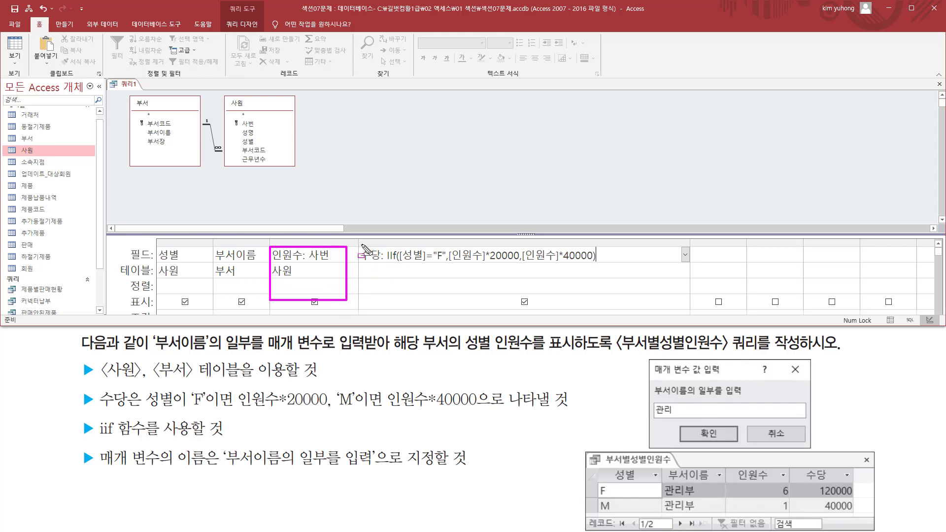
{"action": "mouse_move", "coordinate": [361, 245]}
{"action": "left_mouse_down"}
{"action": "mouse_move", "coordinate": [589, 273]}
{"action": "mouse_move", "coordinate": [604, 292]}
{"action": "left_mouse_up"}
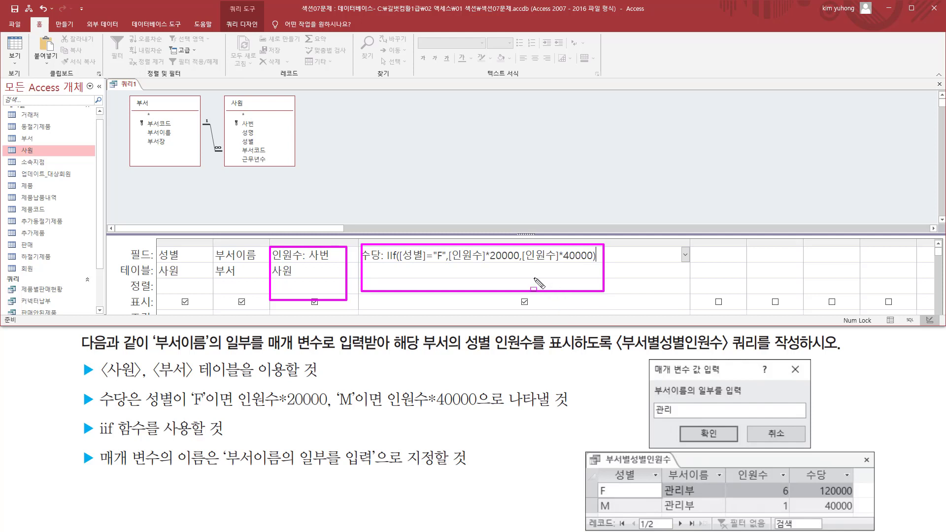
{"action": "key", "text": "Escape"}
Turn on the query's 요약 row and set the summary of 인원수 to 개수.
{"action": "left_click", "coordinate": [242, 24]}
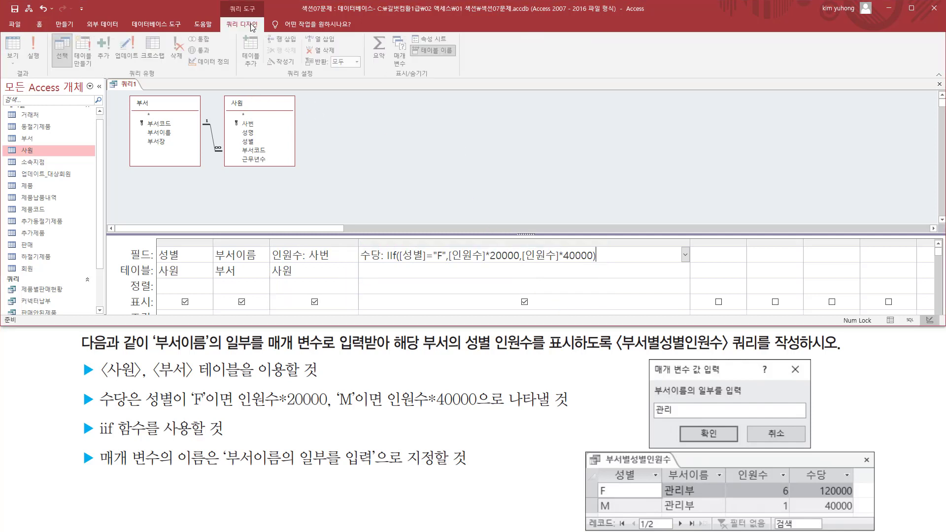
{"action": "left_click", "coordinate": [383, 51]}
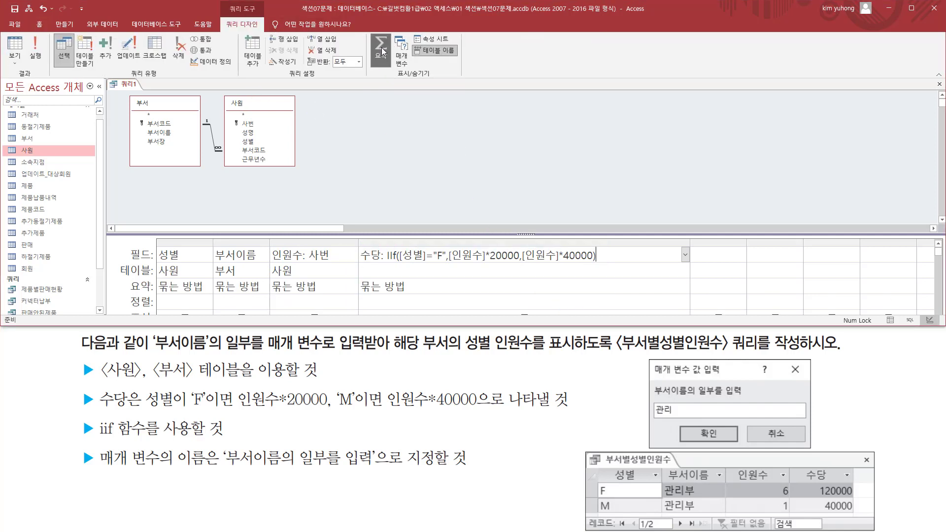
{"action": "left_click", "coordinate": [314, 288]}
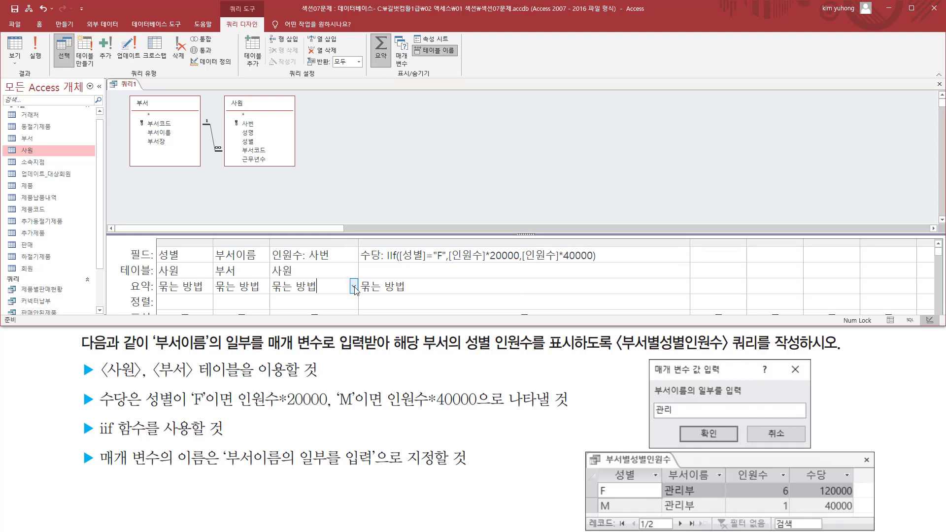
{"action": "left_click", "coordinate": [354, 288]}
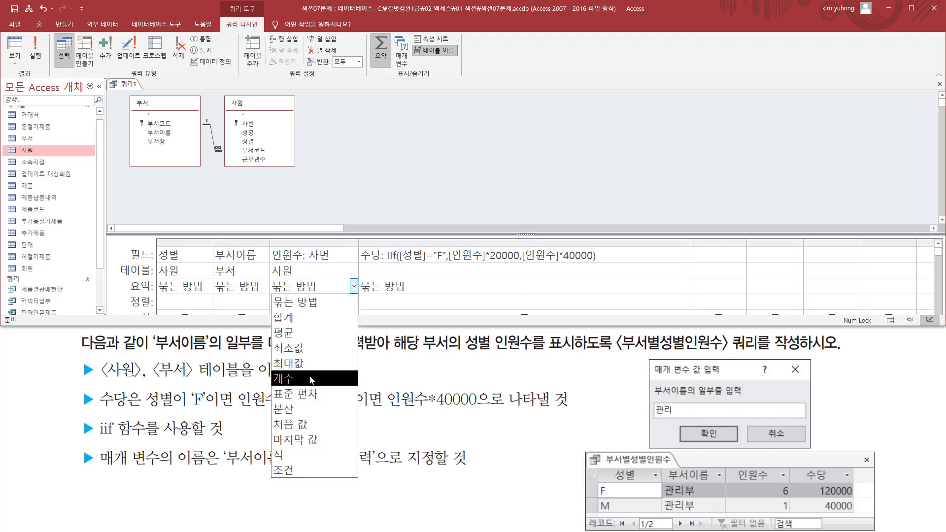
{"action": "left_click", "coordinate": [293, 380]}
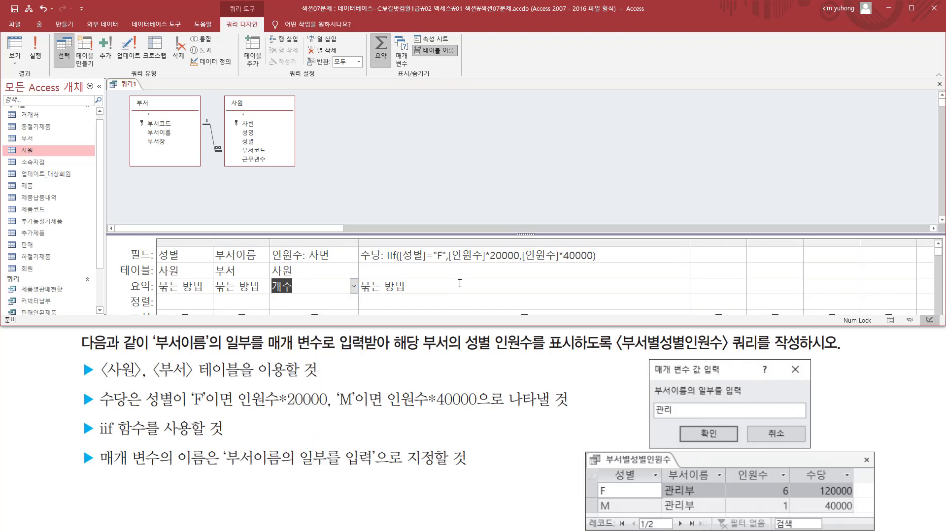
Set the summary of the calculated 수당 field to 식.
{"action": "left_click", "coordinate": [460, 284]}
{"action": "left_click_drag", "start_coordinate": [387, 256], "coordinate": [597, 255]}
{"action": "left_click", "coordinate": [682, 290]}
{"action": "left_click", "coordinate": [685, 287]}
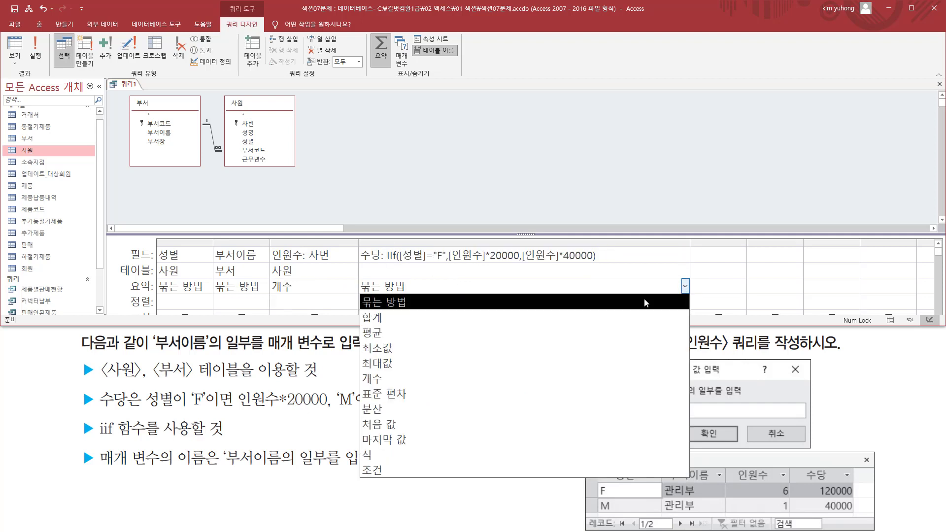
{"action": "left_click", "coordinate": [389, 456]}
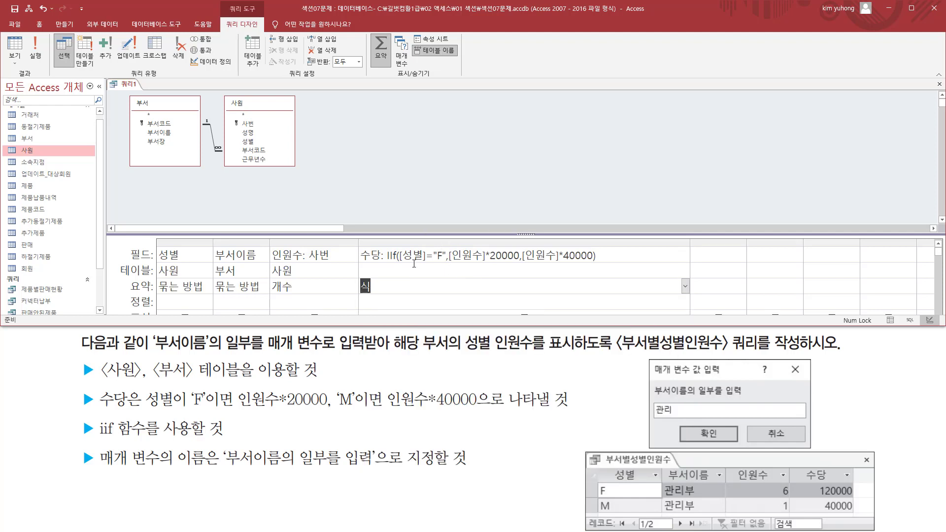
Run the query and compare the 인원수 and 수당 rows per 성별 and 부서이름 with the parameter requirement.
{"action": "left_click", "coordinate": [28, 46]}
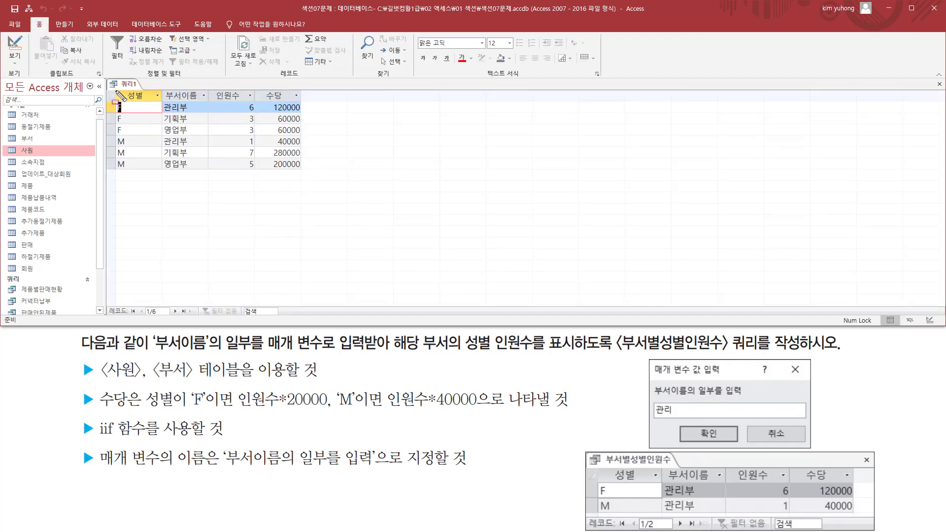
{"action": "key", "text": "ctrl+shift+d"}
{"action": "mouse_move", "coordinate": [114, 101]}
{"action": "left_mouse_down"}
{"action": "mouse_move", "coordinate": [217, 119]}
{"action": "mouse_move", "coordinate": [324, 114]}
{"action": "left_mouse_up"}
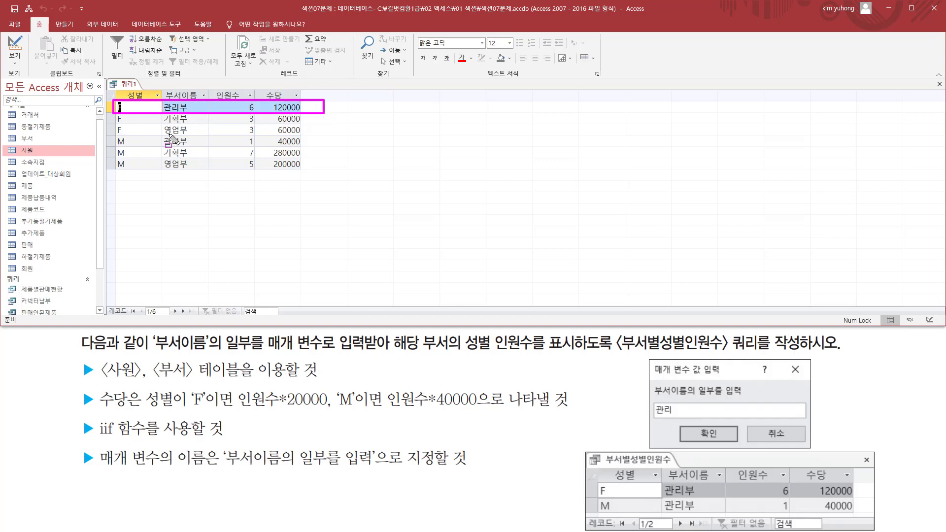
{"action": "mouse_move", "coordinate": [110, 134]}
{"action": "left_mouse_down"}
{"action": "mouse_move", "coordinate": [163, 147]}
{"action": "mouse_move", "coordinate": [277, 148]}
{"action": "mouse_move", "coordinate": [315, 134]}
{"action": "left_mouse_up"}
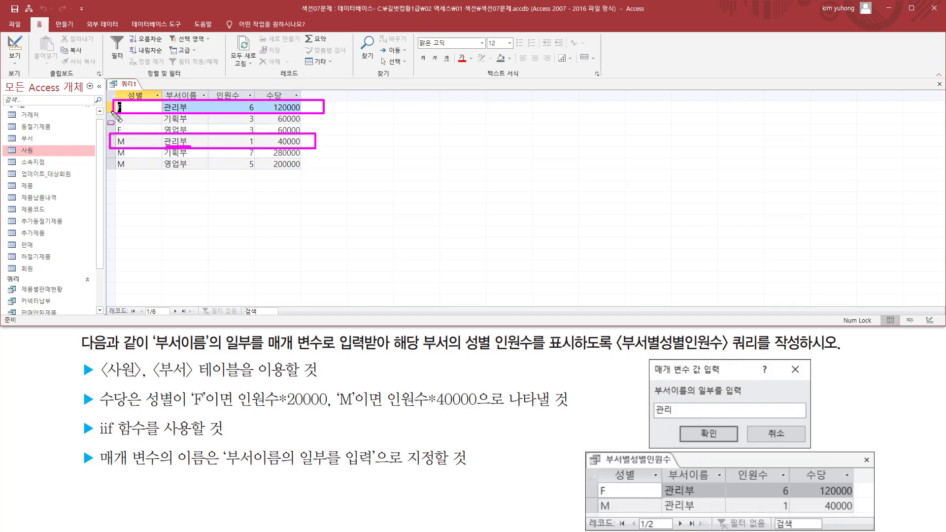
{"action": "mouse_move", "coordinate": [110, 114]}
{"action": "left_mouse_down"}
{"action": "mouse_move", "coordinate": [154, 126]}
{"action": "mouse_move", "coordinate": [315, 126]}
{"action": "left_mouse_up"}
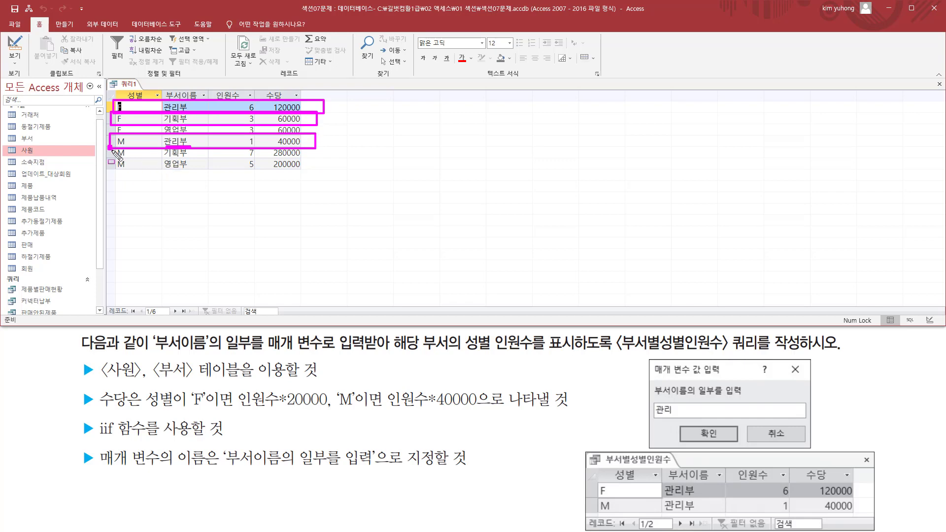
{"action": "left_click_drag", "start_coordinate": [109, 147], "coordinate": [329, 157]}
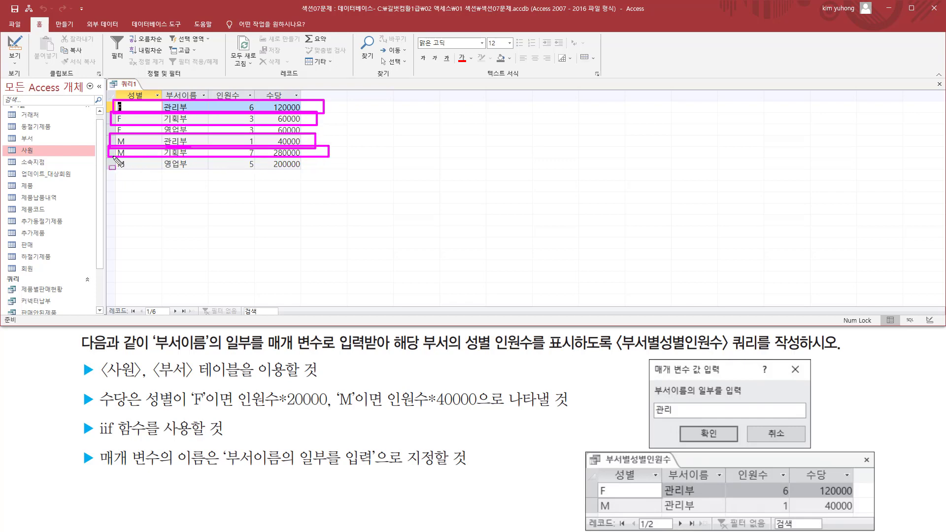
{"action": "key", "text": "Escape"}
{"action": "mouse_move", "coordinate": [111, 102]}
{"action": "left_mouse_down"}
{"action": "mouse_move", "coordinate": [145, 138]}
{"action": "mouse_move", "coordinate": [325, 166]}
{"action": "left_mouse_up"}
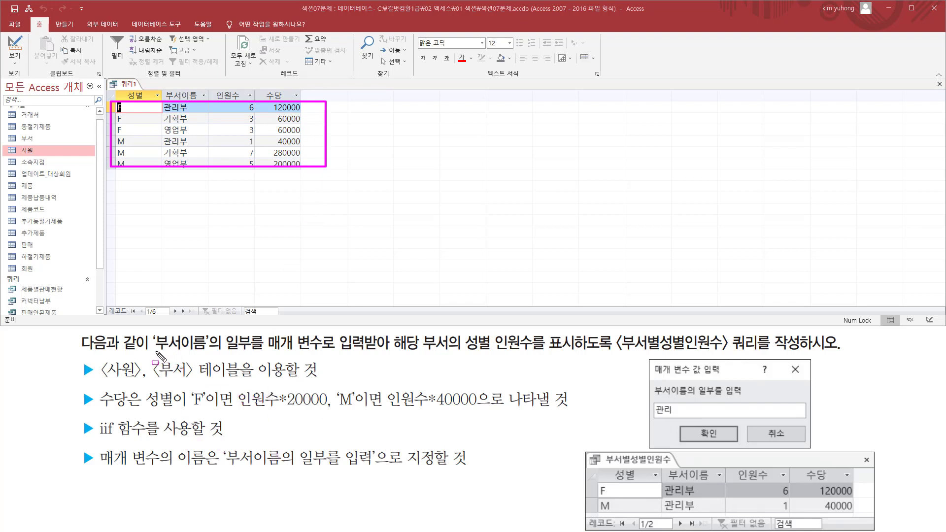
{"action": "mouse_move", "coordinate": [153, 333]}
{"action": "left_mouse_down"}
{"action": "mouse_move", "coordinate": [211, 350]}
{"action": "mouse_move", "coordinate": [387, 354]}
{"action": "left_mouse_up"}
{"action": "key", "text": "Escape"}
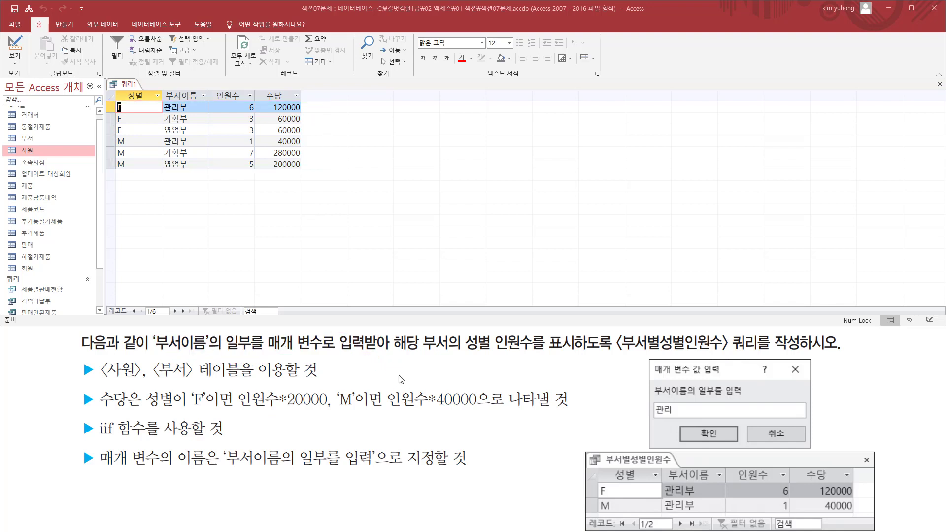
Return to the query design, widen the 부서이름 column and enter the parameter [부서이름의 일부를 입력] as its criterion.
{"action": "left_click", "coordinate": [16, 47]}
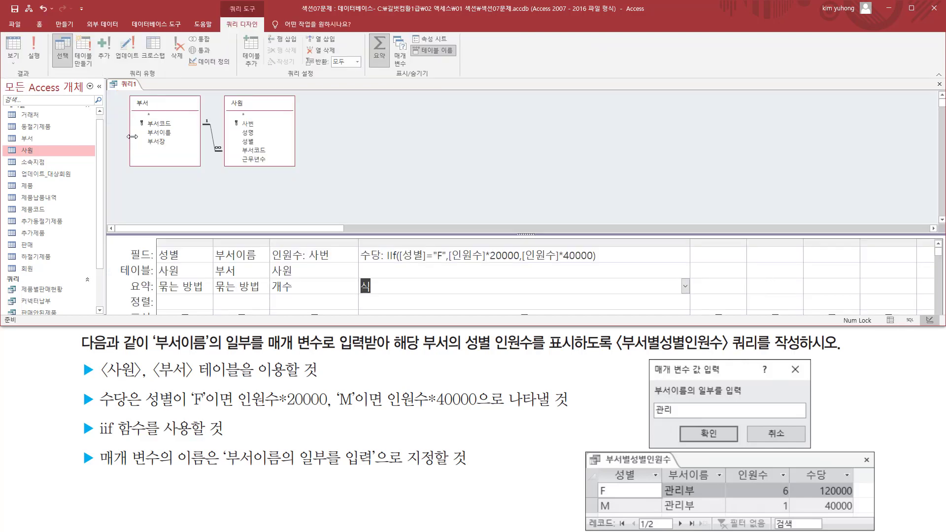
{"action": "mouse_move", "coordinate": [216, 232]}
{"action": "left_mouse_down"}
{"action": "mouse_move", "coordinate": [216, 181]}
{"action": "mouse_move", "coordinate": [246, 207]}
{"action": "mouse_move", "coordinate": [267, 209]}
{"action": "left_mouse_up"}
{"action": "left_click_drag", "start_coordinate": [216, 273], "coordinate": [267, 287]}
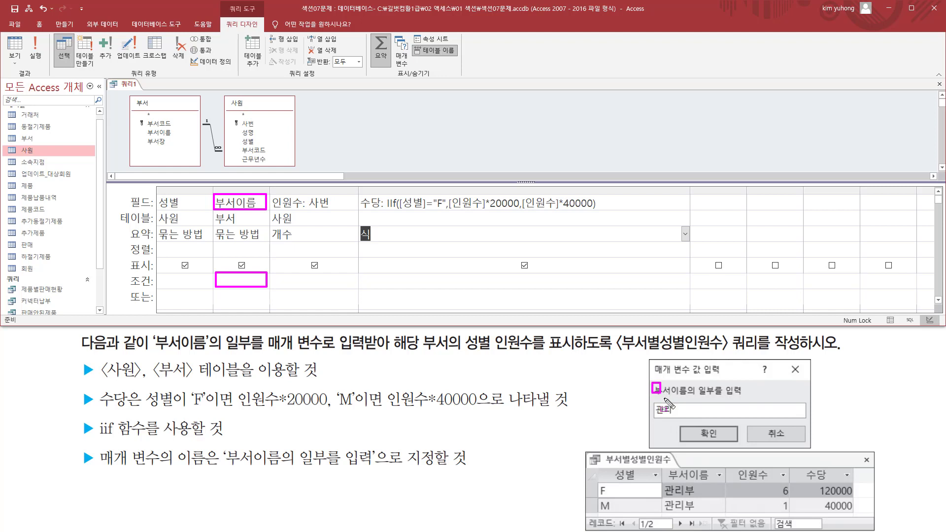
{"action": "left_click", "coordinate": [259, 286]}
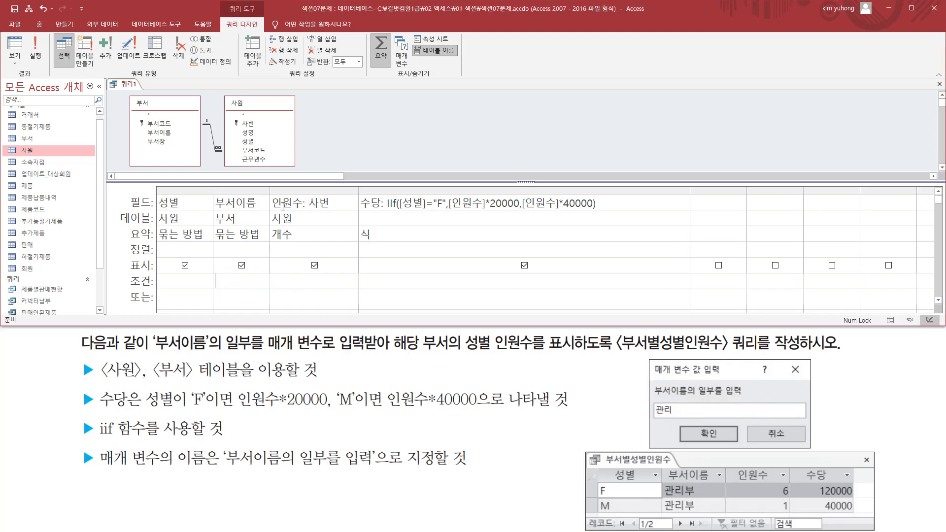
{"action": "left_click_drag", "start_coordinate": [267, 191], "coordinate": [383, 190]}
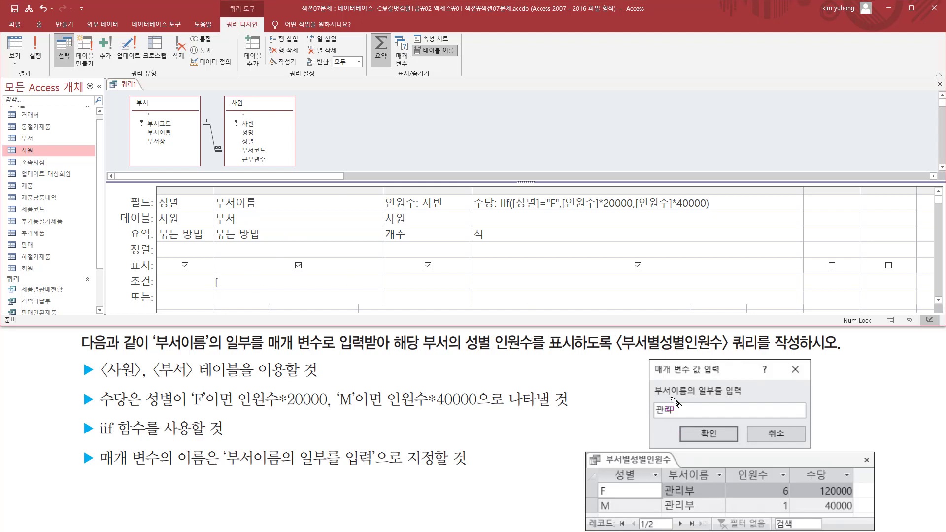
{"action": "left_click_drag", "start_coordinate": [651, 383], "coordinate": [755, 398]}
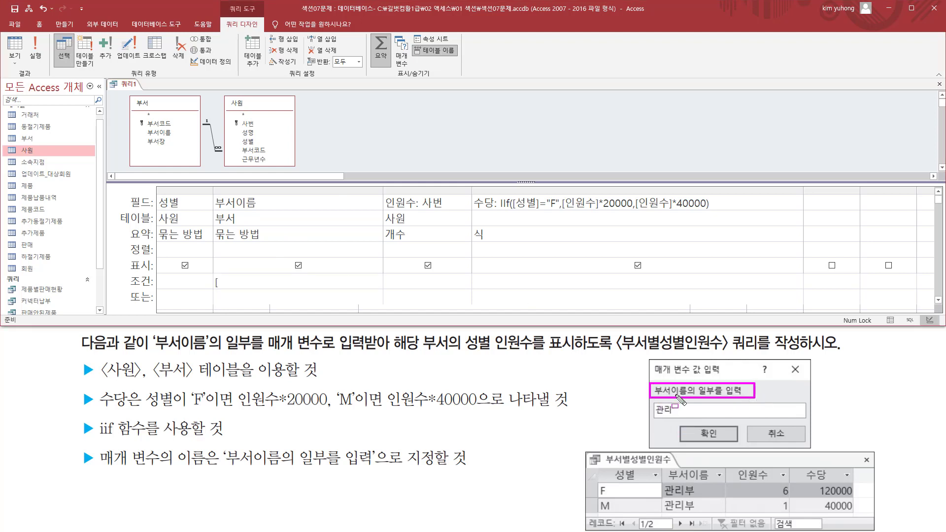
{"action": "key", "text": "Escape"}
{"action": "type", "text": "ㅂ"}
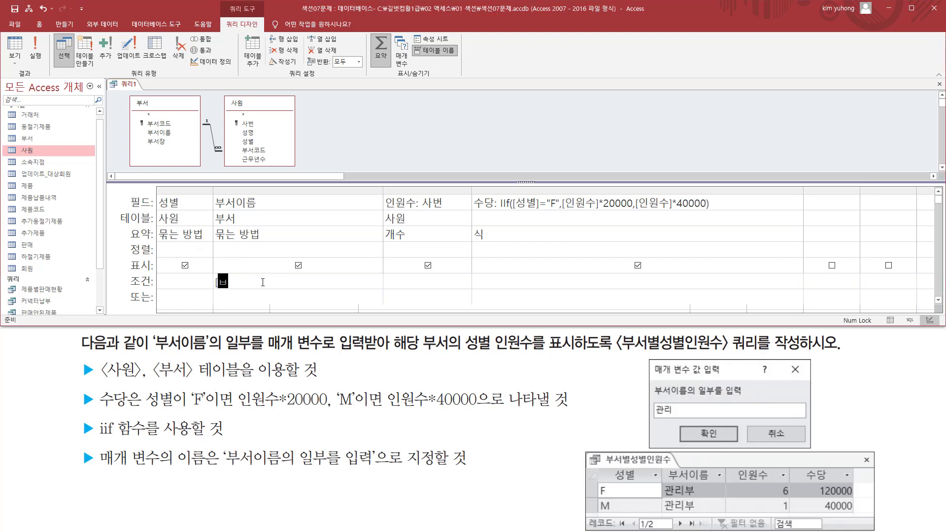
{"action": "type", "text": "서이름의 일부를 입력"}
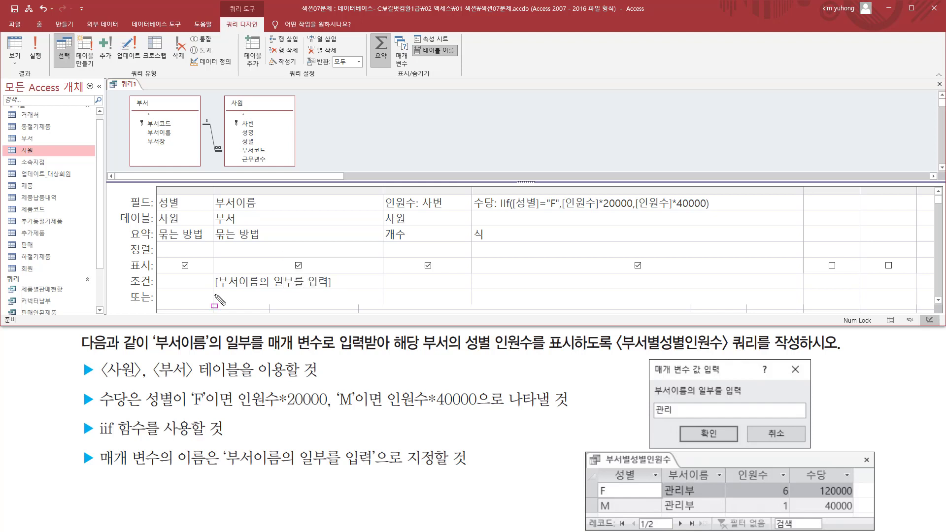
{"action": "left_click_drag", "start_coordinate": [215, 290], "coordinate": [336, 290]}
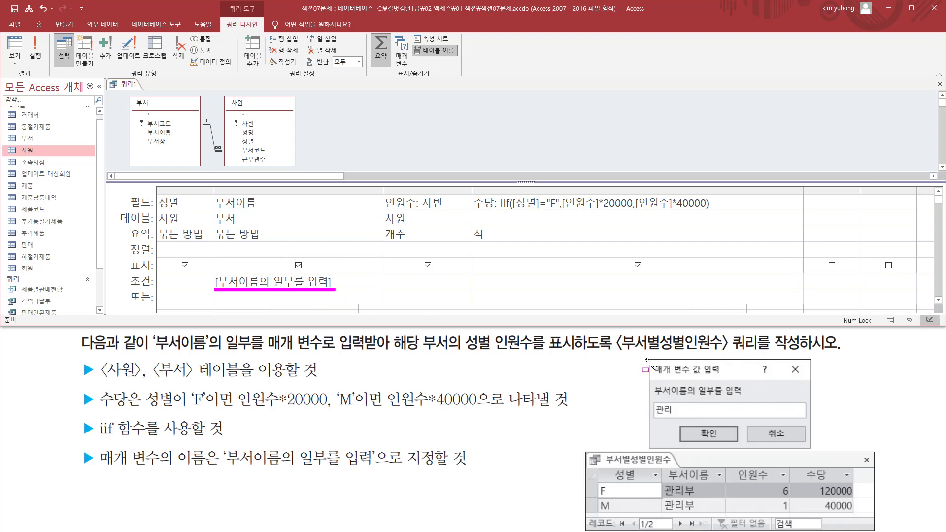
{"action": "mouse_move", "coordinate": [647, 360]}
{"action": "left_mouse_down"}
{"action": "mouse_move", "coordinate": [770, 440]}
{"action": "mouse_move", "coordinate": [819, 446]}
{"action": "left_mouse_up"}
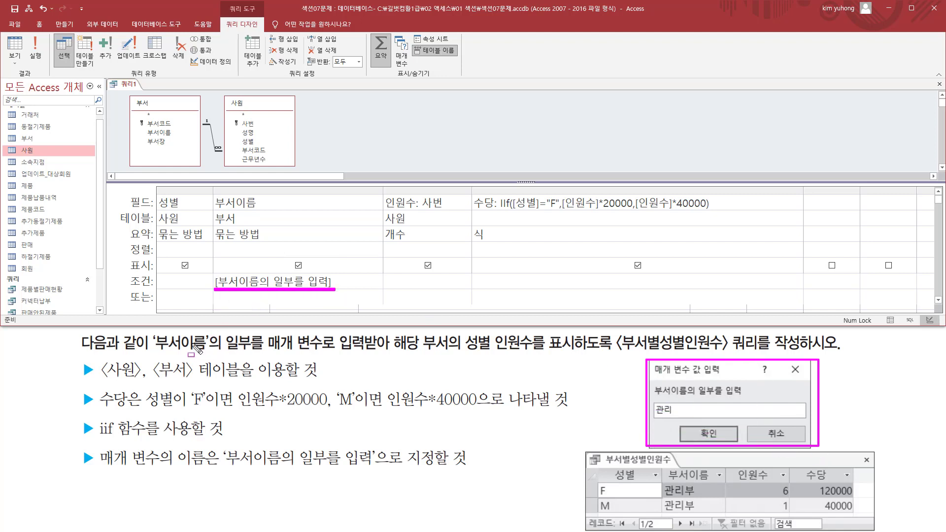
{"action": "left_click_drag", "start_coordinate": [153, 352], "coordinate": [265, 355]}
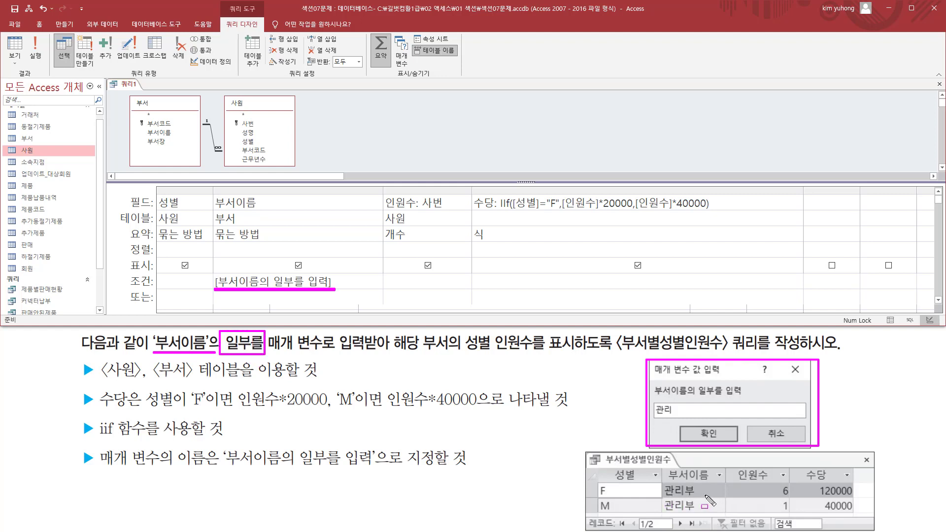
{"action": "left_click_drag", "start_coordinate": [654, 403], "coordinate": [674, 417]}
{"action": "key", "text": "Escape"}
Extend the 부서이름 criterion to like "*" & [부서이름의 일부를 입력] & "*" and widen the column to fit it.
{"action": "left_click_drag", "start_coordinate": [332, 281], "coordinate": [187, 282]}
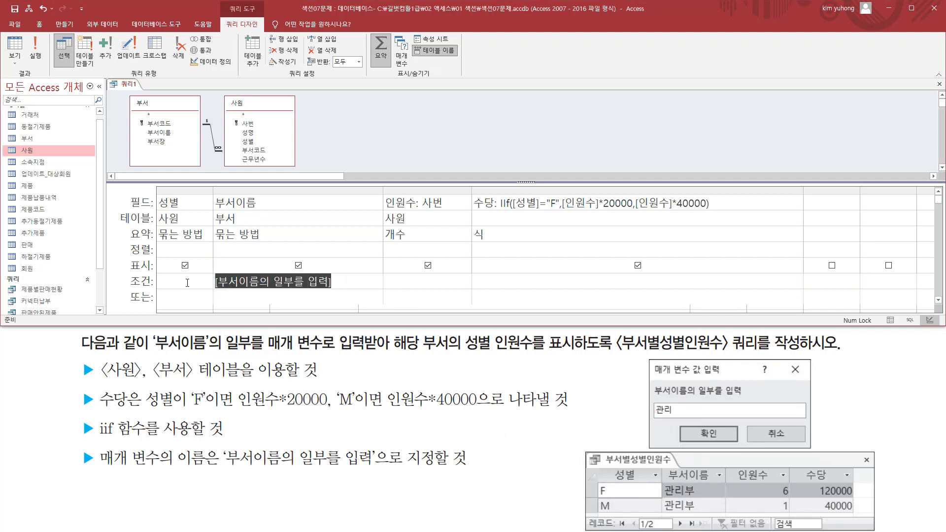
{"action": "left_click", "coordinate": [244, 282]}
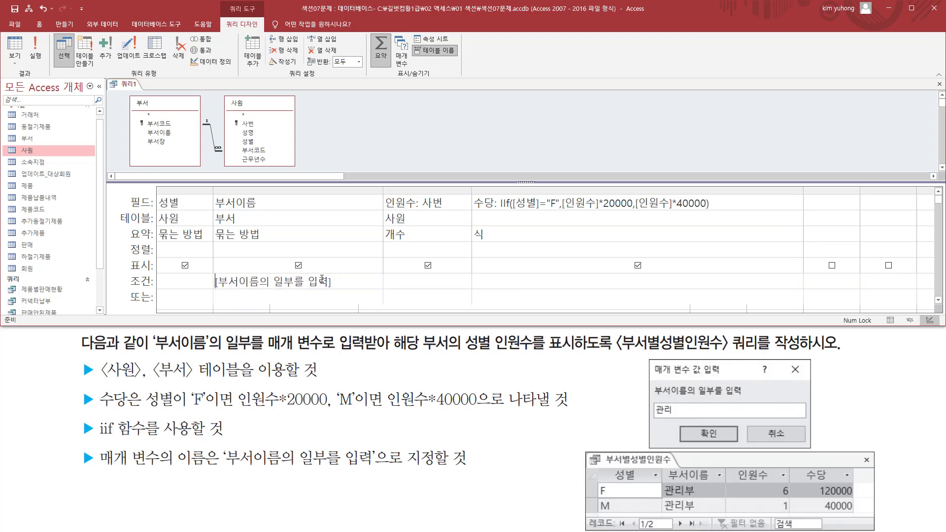
{"action": "type", "text": "like "}
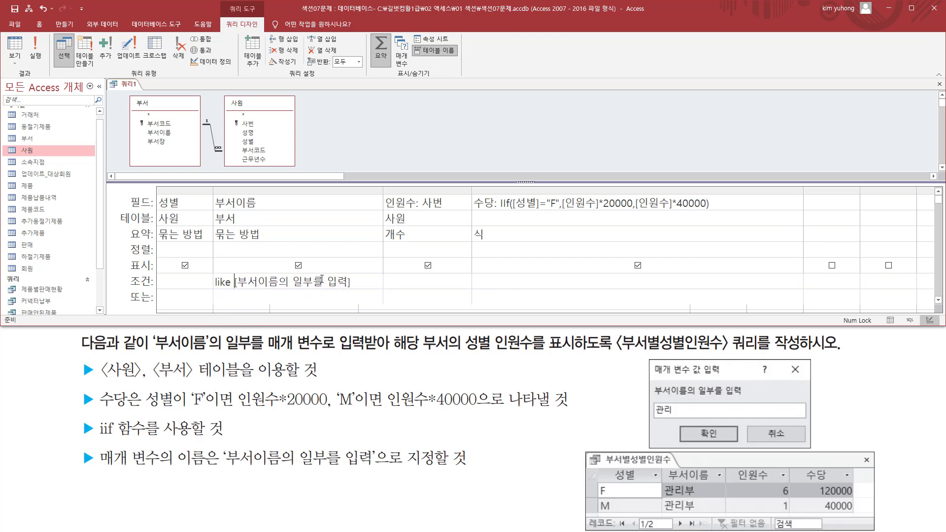
{"action": "type", "text": "\""}
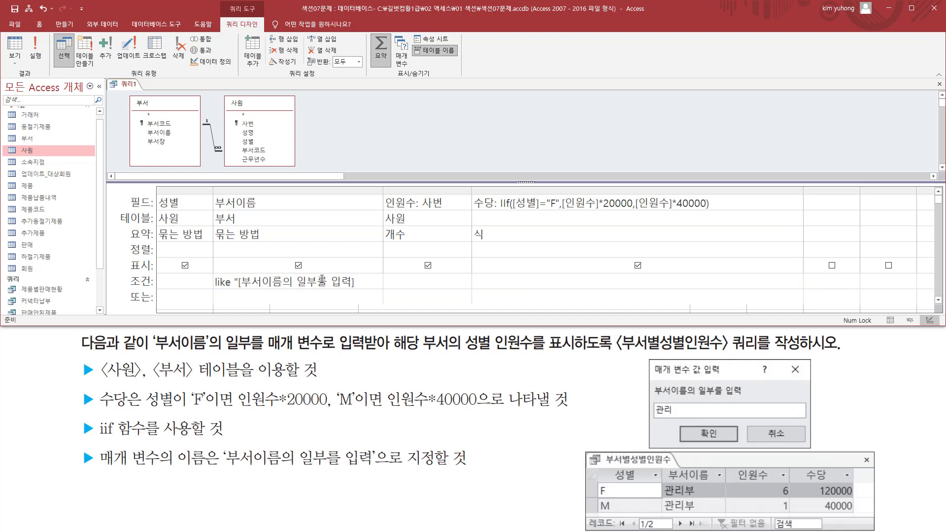
{"action": "type", "text": "*\" "}
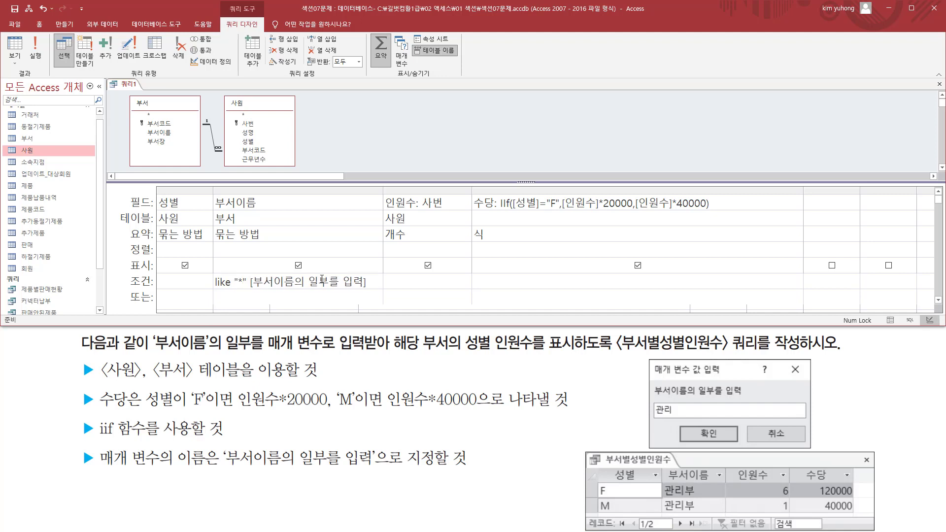
{"action": "type", "text": "& "}
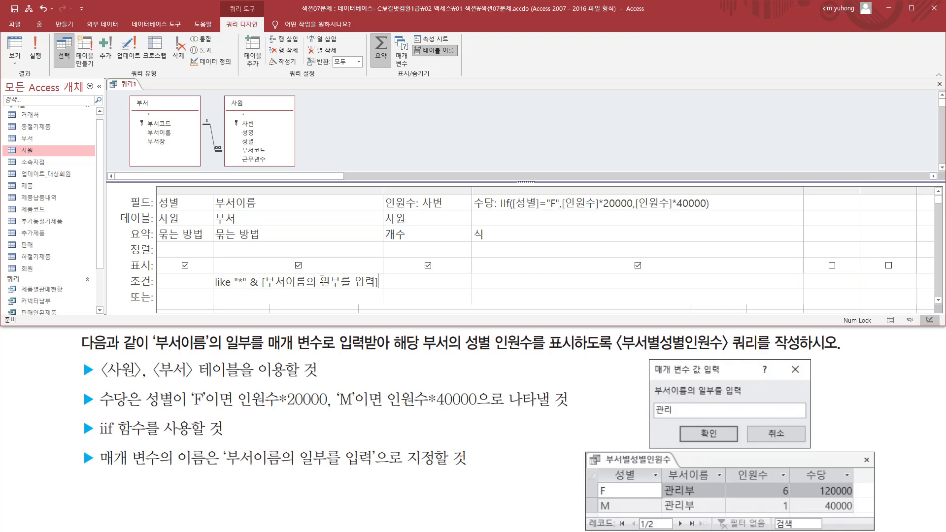
{"action": "type", "text": " & \"*"}
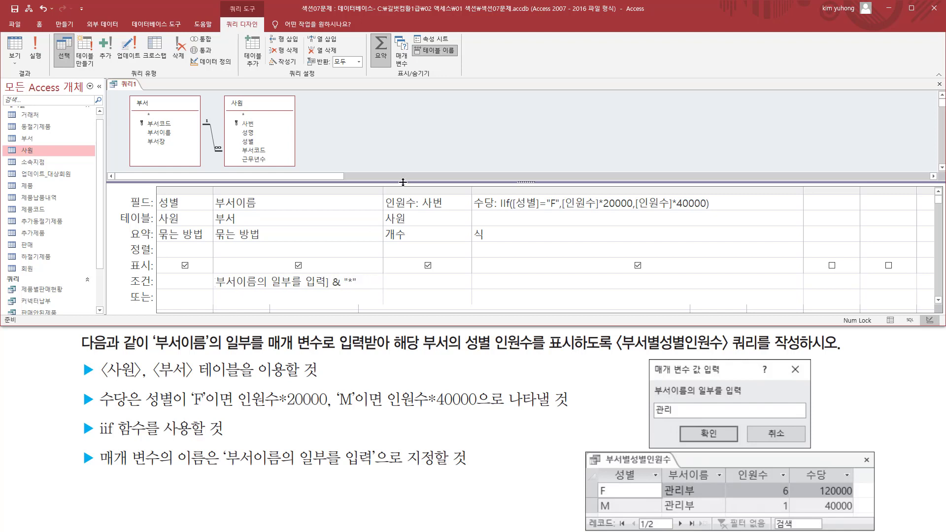
{"action": "left_click_drag", "start_coordinate": [383, 191], "coordinate": [456, 190]}
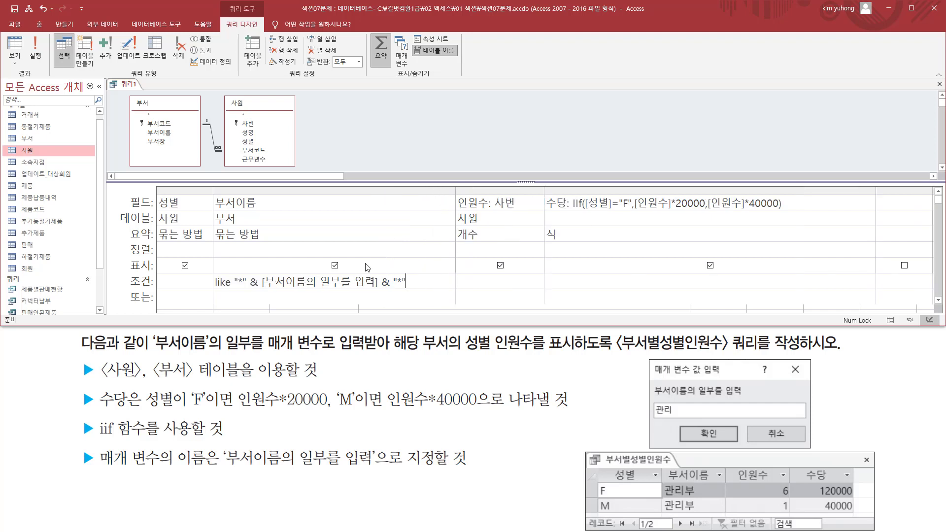
{"action": "key", "text": "ctrl+shift+d"}
{"action": "left_click_drag", "start_coordinate": [262, 269], "coordinate": [380, 291]}
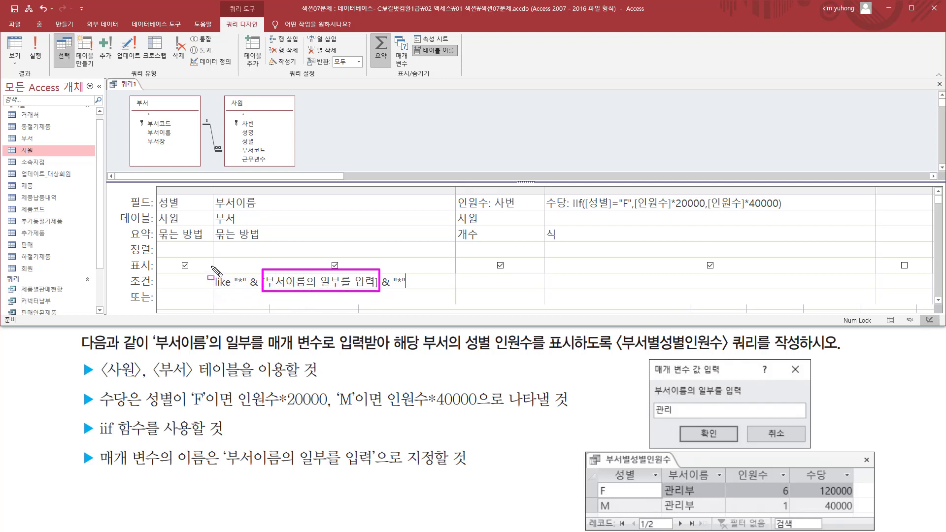
{"action": "mouse_move", "coordinate": [212, 265]}
{"action": "left_mouse_down"}
{"action": "mouse_move", "coordinate": [227, 293]}
{"action": "mouse_move", "coordinate": [412, 295]}
{"action": "left_mouse_up"}
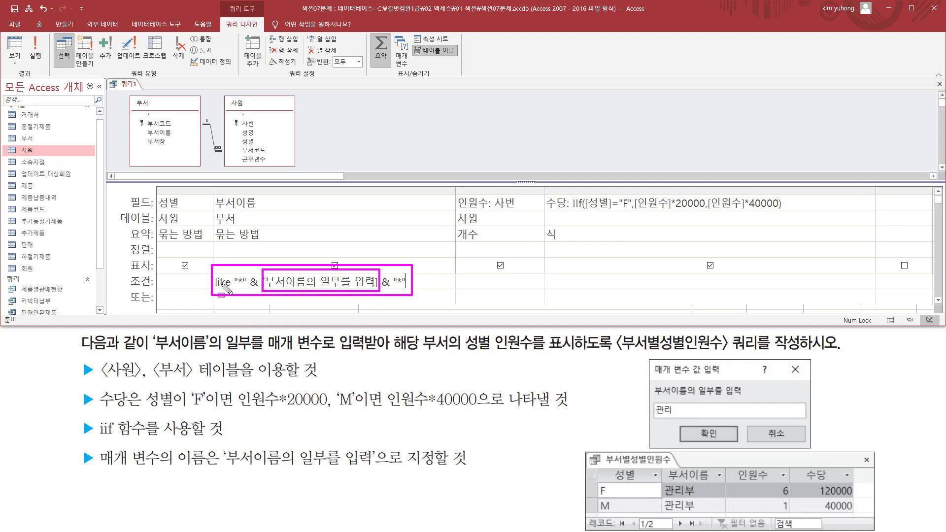
{"action": "key", "text": "Escape"}
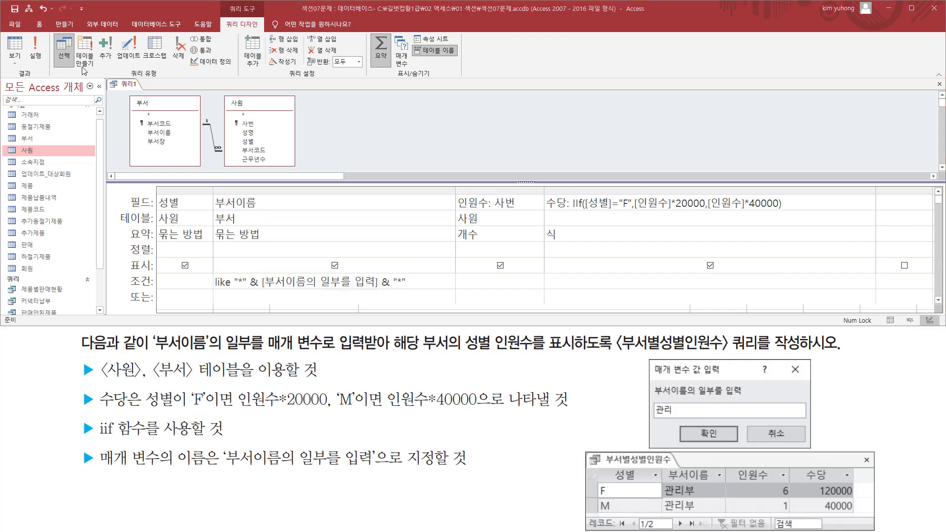
Run the query with 관리 as the value of the 부서이름의 일부를 입력 parameter.
{"action": "left_click", "coordinate": [34, 48]}
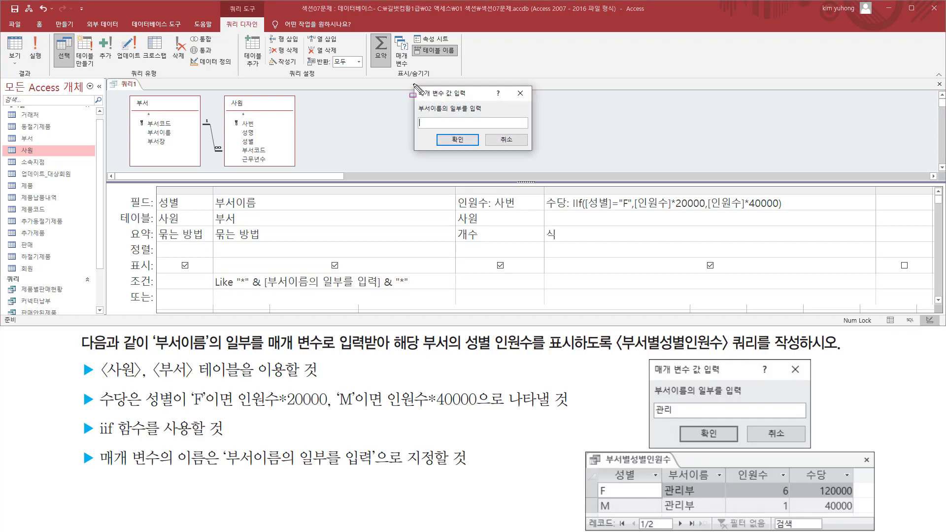
{"action": "left_click_drag", "start_coordinate": [413, 84], "coordinate": [536, 152]}
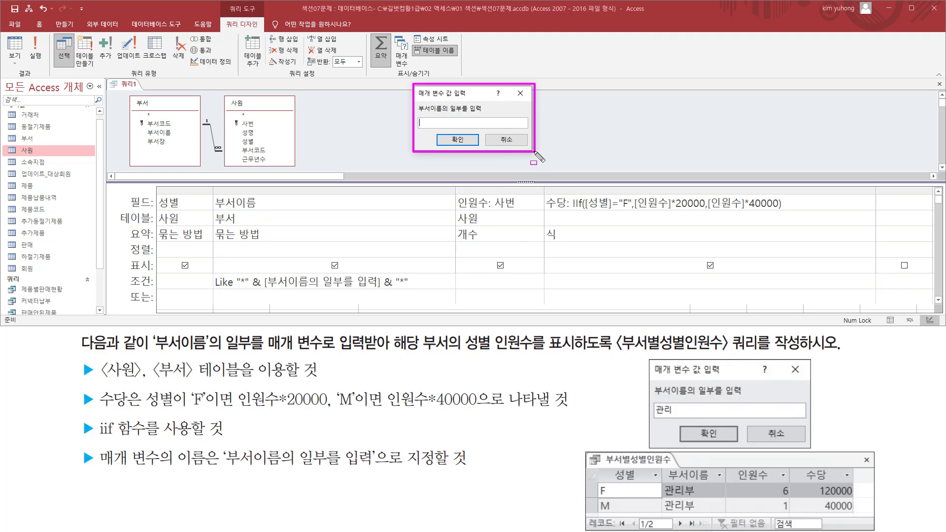
{"action": "key", "text": "Escape"}
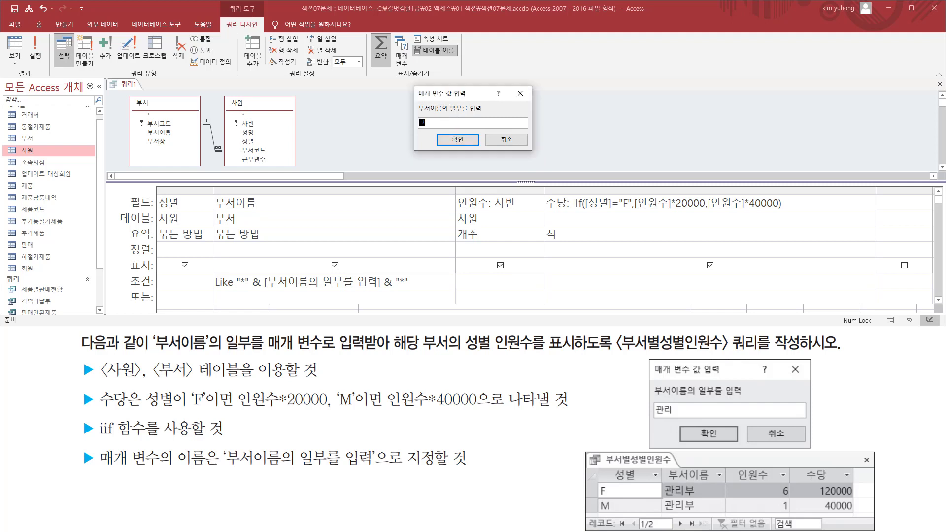
{"action": "left_click", "coordinate": [442, 144]}
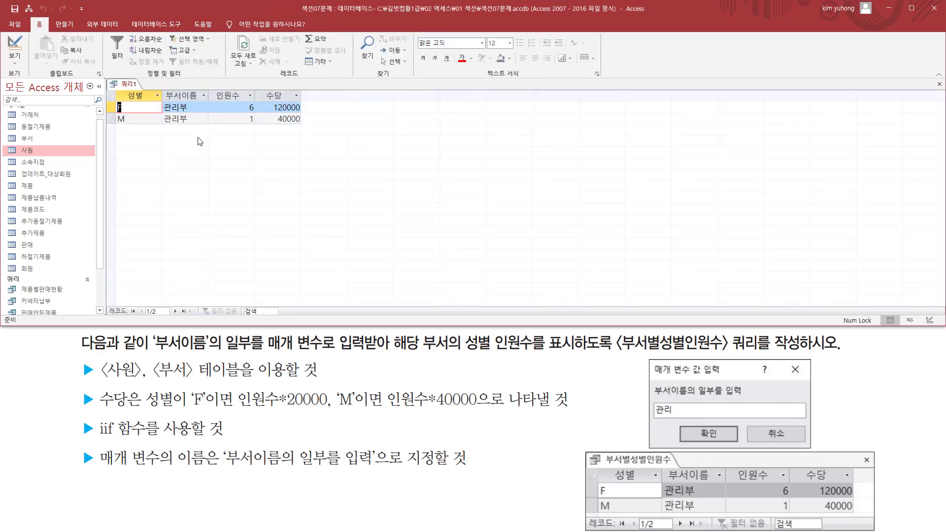
Compare the 관리부 rows and their 수당 values per 성별 with the sample result of the exercise.
{"action": "mouse_move", "coordinate": [161, 100]}
{"action": "left_mouse_down"}
{"action": "mouse_move", "coordinate": [181, 128]}
{"action": "mouse_move", "coordinate": [195, 127]}
{"action": "left_mouse_up"}
{"action": "mouse_move", "coordinate": [108, 88]}
{"action": "left_mouse_down"}
{"action": "mouse_move", "coordinate": [119, 110]}
{"action": "mouse_move", "coordinate": [309, 128]}
{"action": "left_mouse_up"}
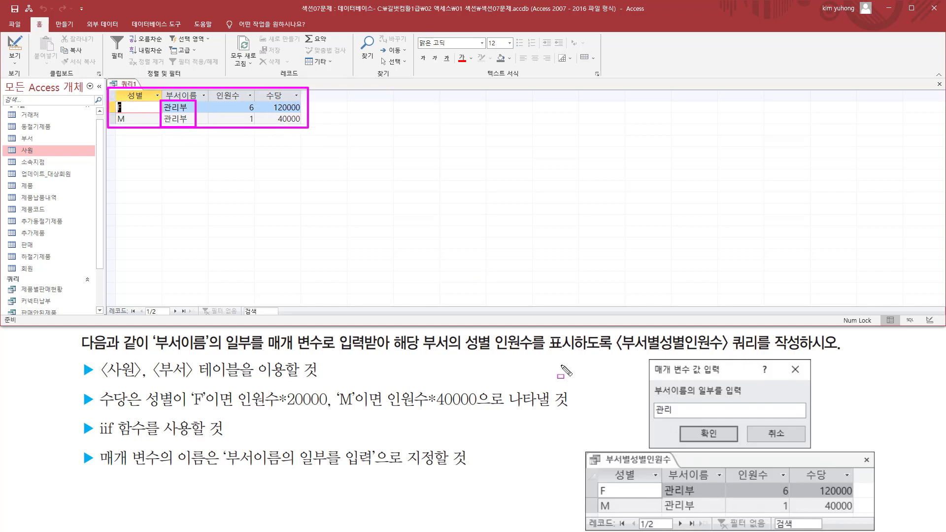
{"action": "mouse_move", "coordinate": [595, 467]}
{"action": "left_mouse_down"}
{"action": "mouse_move", "coordinate": [599, 517]}
{"action": "mouse_move", "coordinate": [860, 518]}
{"action": "left_mouse_up"}
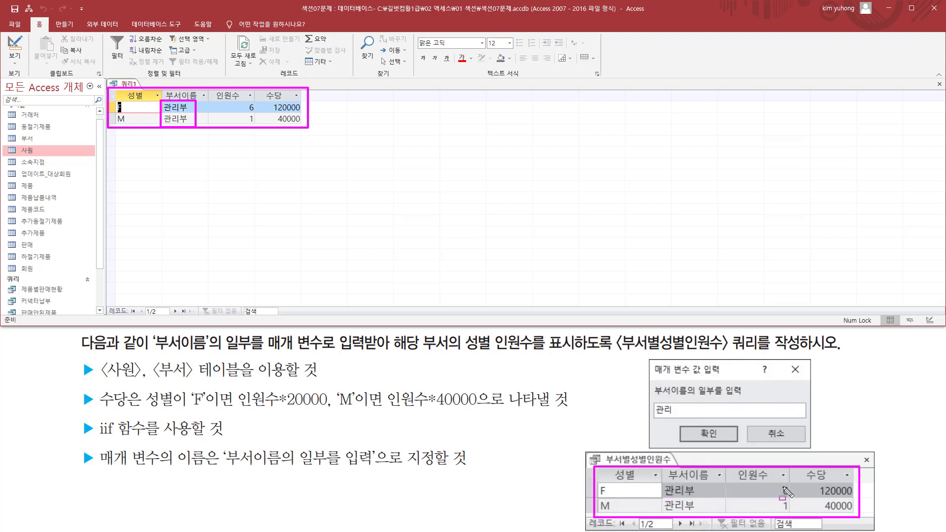
{"action": "key", "text": "Escape"}
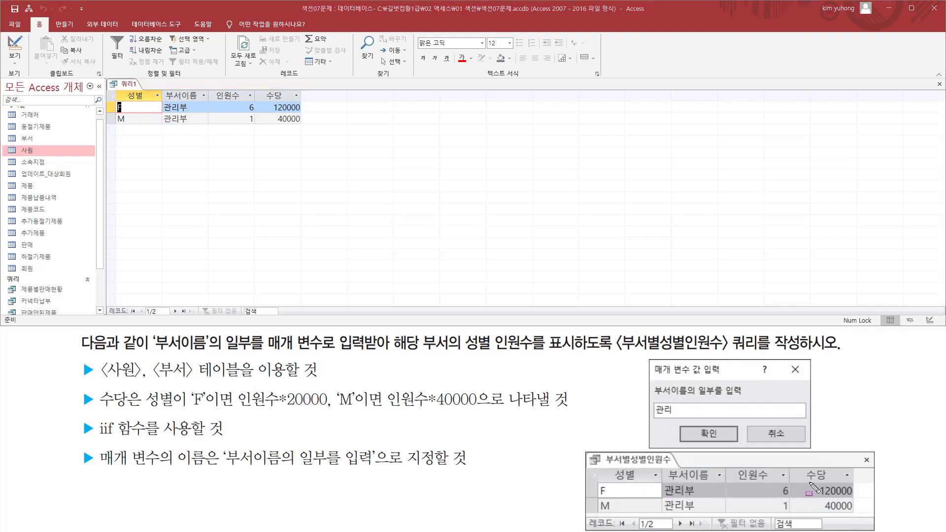
{"action": "mouse_move", "coordinate": [808, 481]}
{"action": "left_mouse_down"}
{"action": "mouse_move", "coordinate": [862, 515]}
{"action": "mouse_move", "coordinate": [847, 498]}
{"action": "mouse_move", "coordinate": [856, 498]}
{"action": "left_mouse_up"}
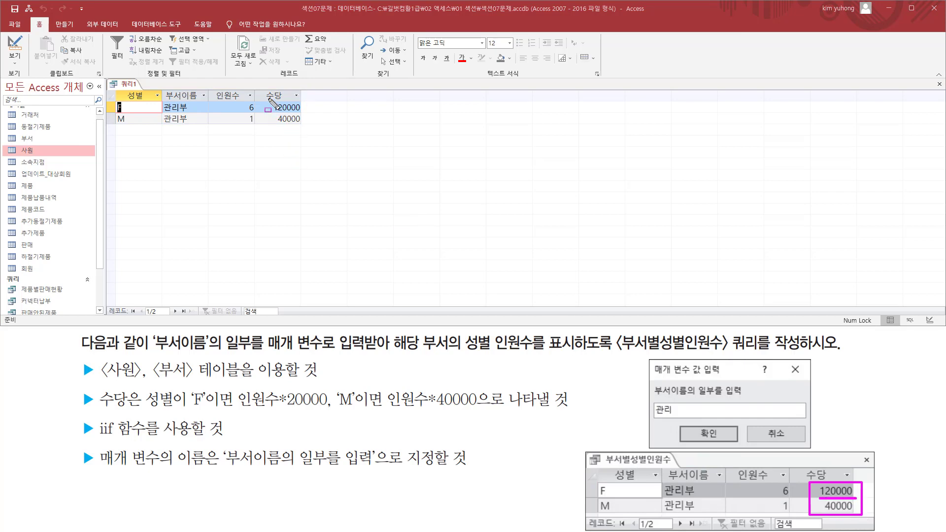
{"action": "left_click_drag", "start_coordinate": [268, 98], "coordinate": [309, 126]}
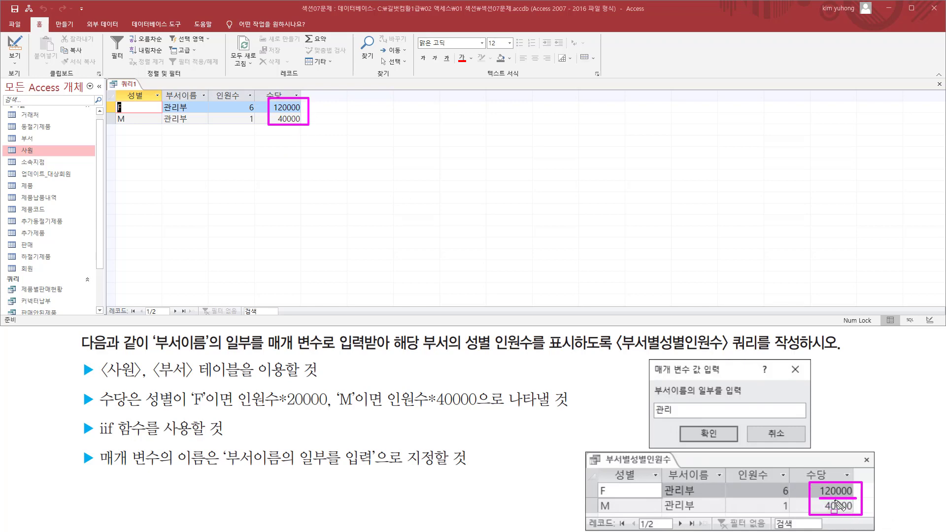
{"action": "key", "text": "Escape"}
{"action": "left_click_drag", "start_coordinate": [814, 481], "coordinate": [858, 512]}
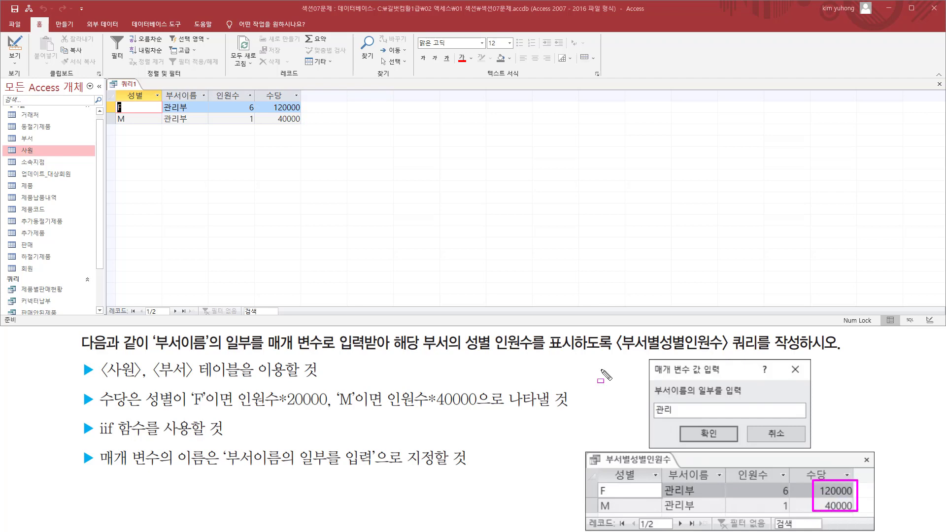
{"action": "left_click_drag", "start_coordinate": [267, 101], "coordinate": [309, 128]}
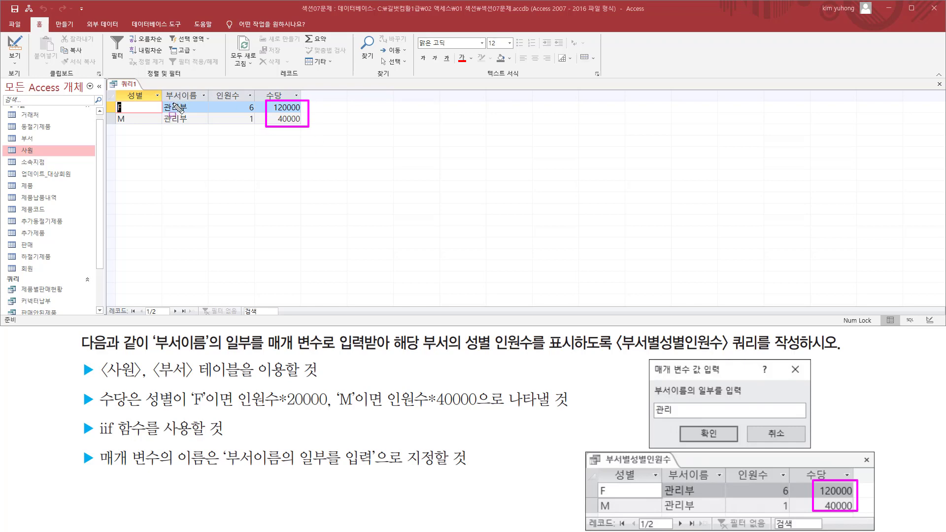
{"action": "key", "text": "Escape"}
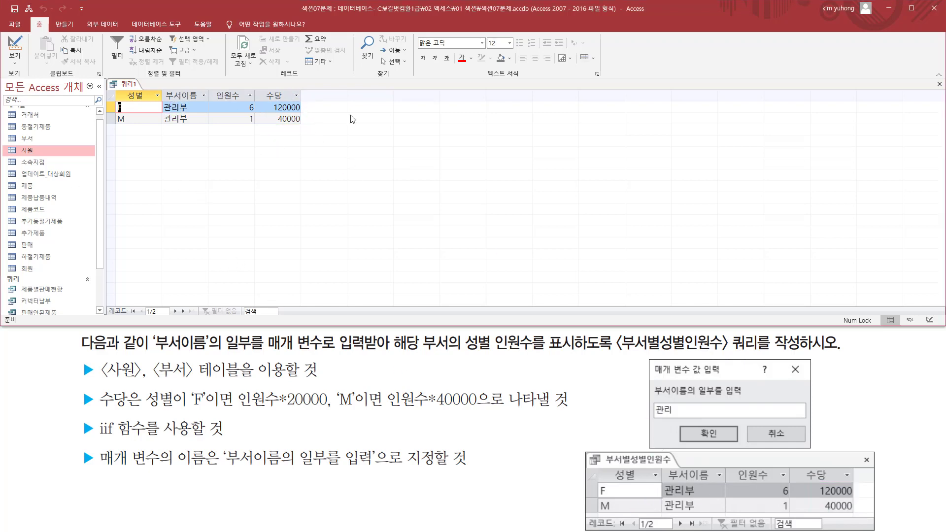
Close the query, save it under the name 부서별성별인원수 and select it in the object list.
{"action": "left_click", "coordinate": [940, 85]}
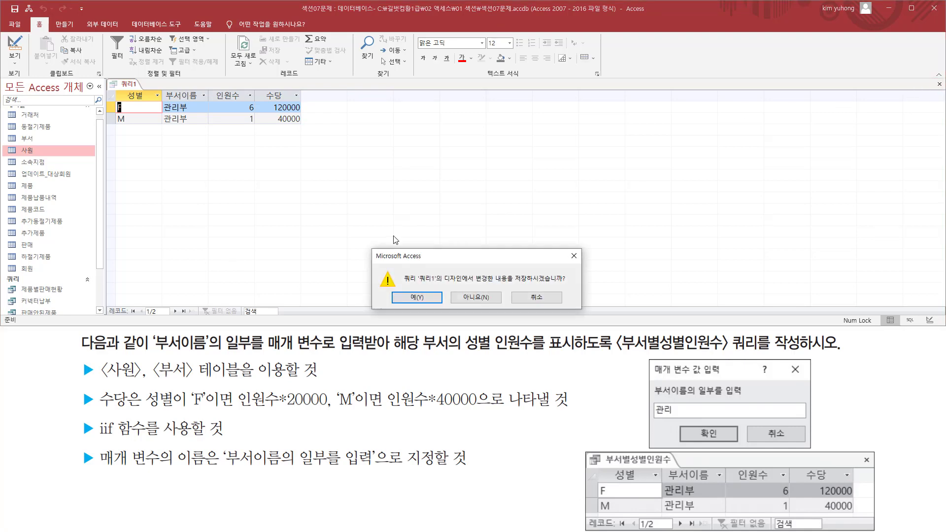
{"action": "left_click", "coordinate": [417, 298]}
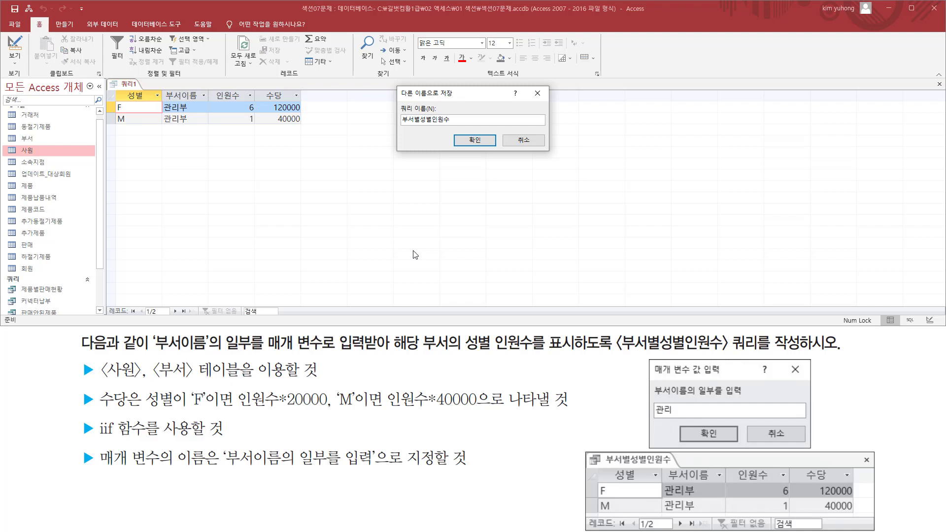
{"action": "left_click", "coordinate": [475, 140]}
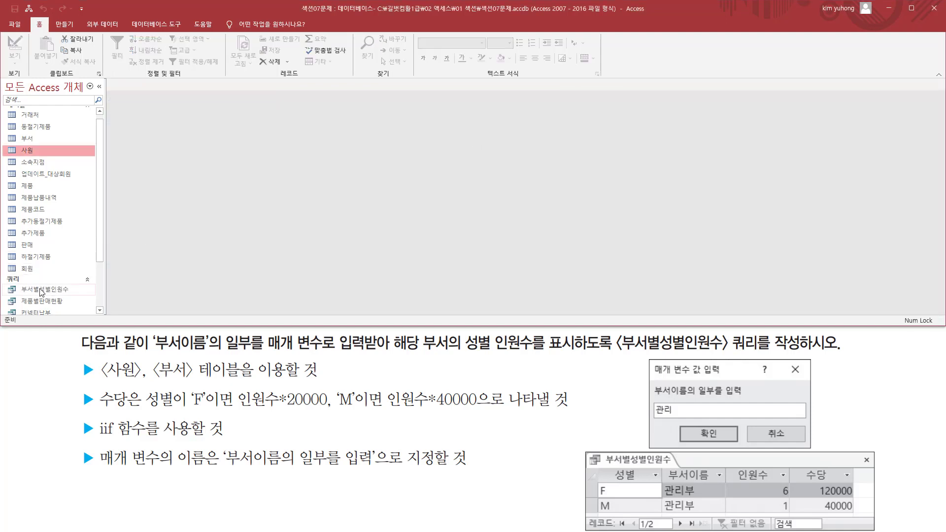
{"action": "key", "text": "ctrl+2"}
{"action": "left_click_drag", "start_coordinate": [16, 286], "coordinate": [73, 293]}
{"action": "key", "text": "Escape"}
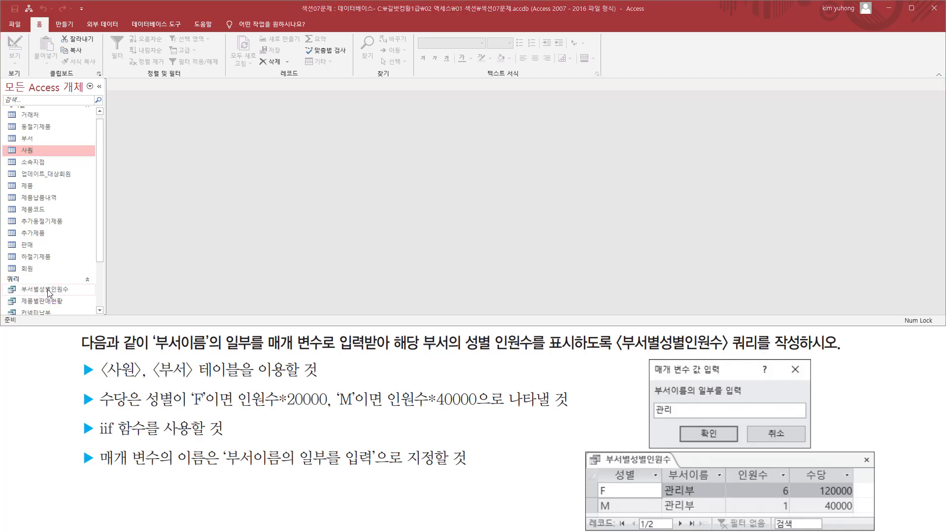
{"action": "left_click", "coordinate": [58, 291]}
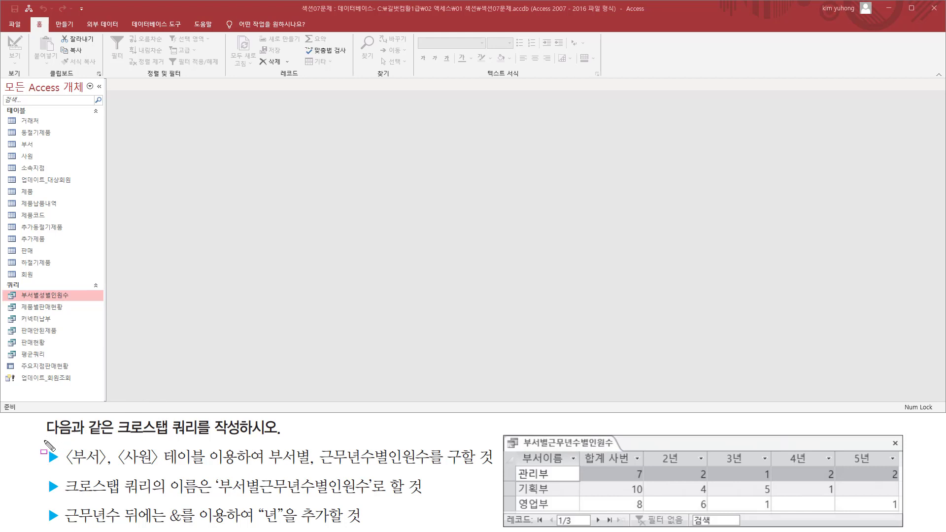
Examine the requirements of the 부서별근무년수별인원수 crosstab query and the column headings and values in its sample result.
{"action": "mouse_move", "coordinate": [44, 441]}
{"action": "left_mouse_down"}
{"action": "mouse_move", "coordinate": [286, 441]}
{"action": "mouse_move", "coordinate": [285, 417]}
{"action": "left_mouse_up"}
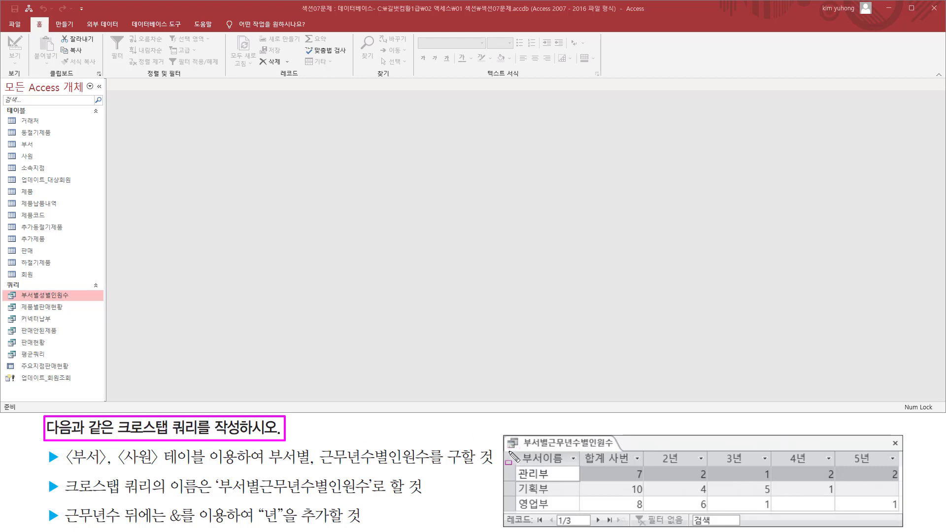
{"action": "mouse_move", "coordinate": [513, 450]}
{"action": "left_mouse_down"}
{"action": "mouse_move", "coordinate": [695, 517]}
{"action": "mouse_move", "coordinate": [904, 519]}
{"action": "left_mouse_up"}
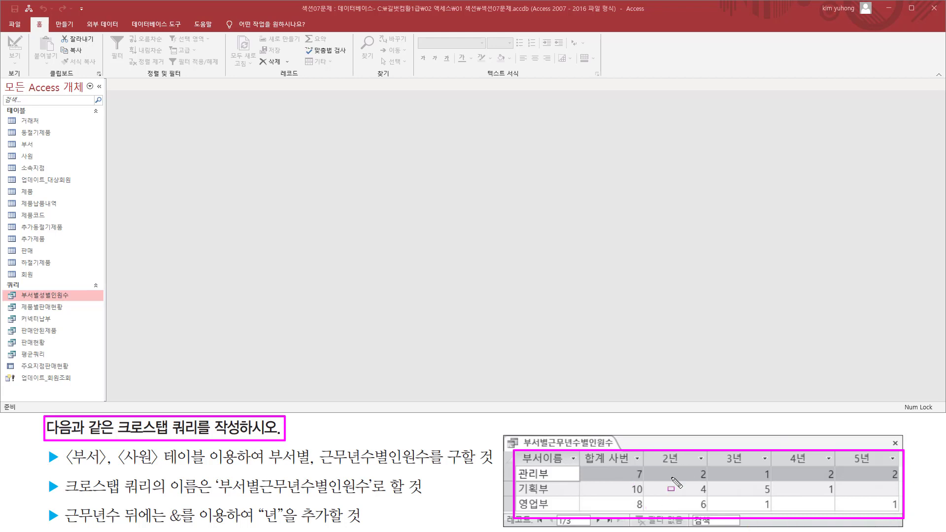
{"action": "key", "text": "Escape"}
{"action": "key", "text": "ctrl+shift+d"}
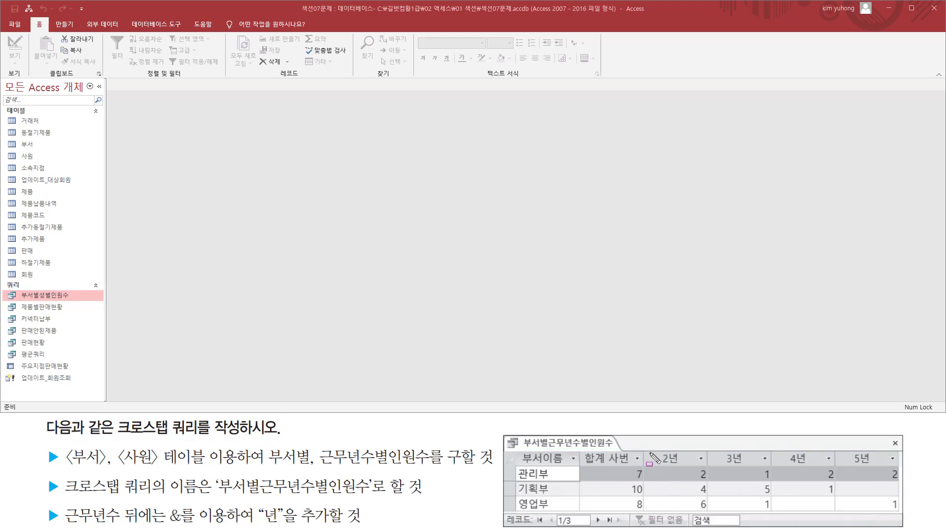
{"action": "mouse_move", "coordinate": [649, 450]}
{"action": "left_mouse_down"}
{"action": "mouse_move", "coordinate": [686, 466]}
{"action": "mouse_move", "coordinate": [901, 467]}
{"action": "left_mouse_up"}
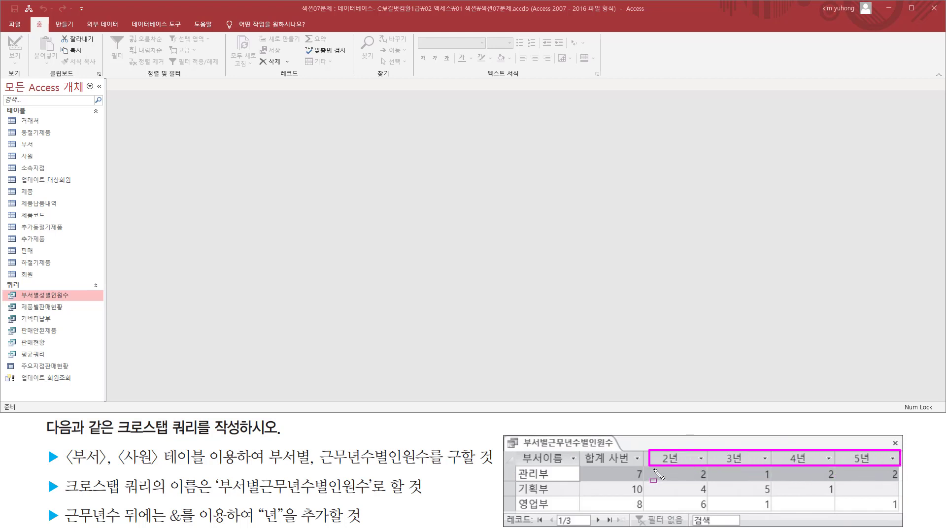
{"action": "mouse_move", "coordinate": [656, 467]}
{"action": "left_mouse_down"}
{"action": "mouse_move", "coordinate": [688, 499]}
{"action": "mouse_move", "coordinate": [906, 517]}
{"action": "left_mouse_up"}
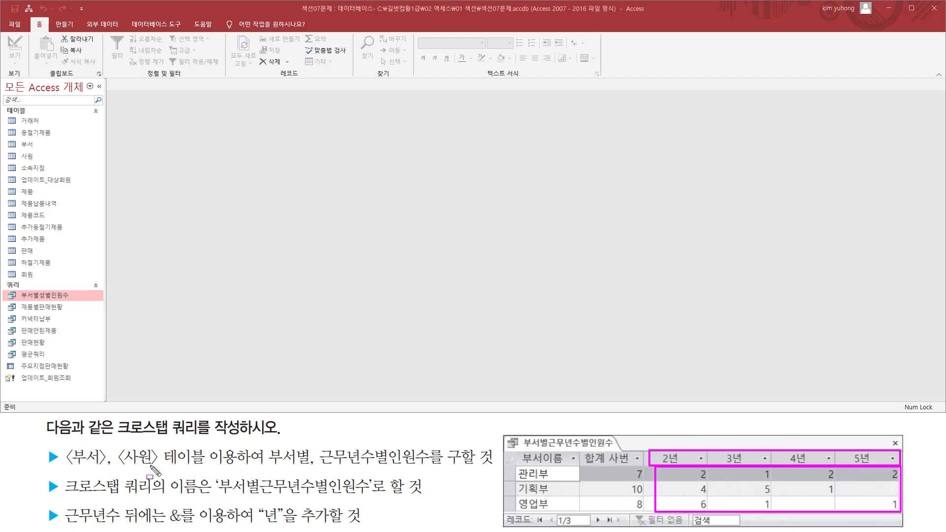
Examine how 부서이름, 근무년수 and 사번 supply the row headings, column headings, counts and 합계 사번 column of the sample crosstab.
{"action": "mouse_move", "coordinate": [315, 469]}
{"action": "left_mouse_down"}
{"action": "mouse_move", "coordinate": [388, 470]}
{"action": "mouse_move", "coordinate": [389, 447]}
{"action": "mouse_move", "coordinate": [409, 468]}
{"action": "mouse_move", "coordinate": [429, 469]}
{"action": "left_mouse_up"}
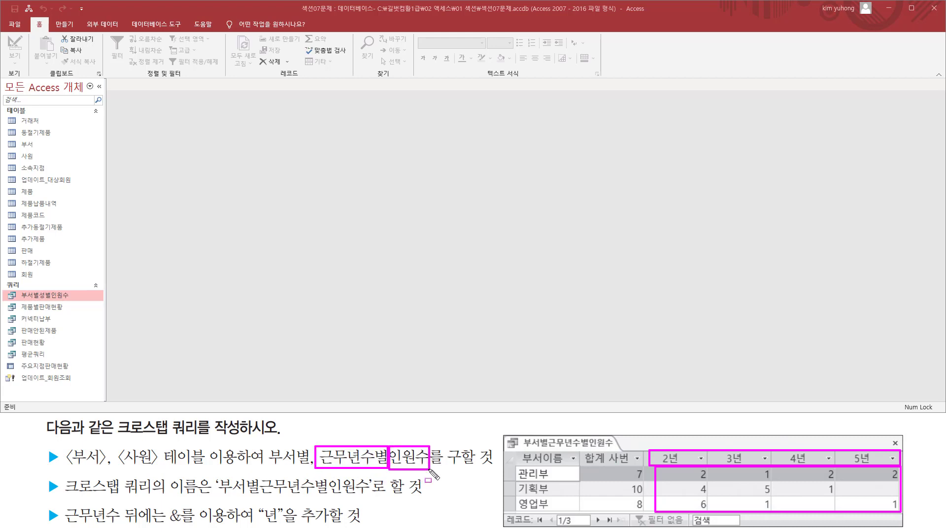
{"action": "mouse_move", "coordinate": [687, 471]}
{"action": "left_mouse_down"}
{"action": "mouse_move", "coordinate": [702, 482]}
{"action": "mouse_move", "coordinate": [893, 512]}
{"action": "left_mouse_up"}
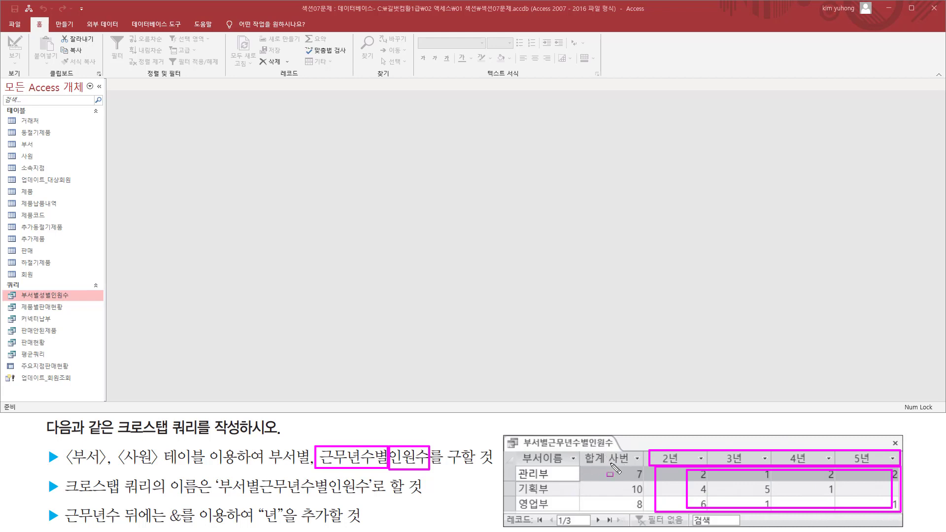
{"action": "left_click_drag", "start_coordinate": [610, 466], "coordinate": [628, 467]}
{"action": "left_click_drag", "start_coordinate": [699, 476], "coordinate": [886, 504]}
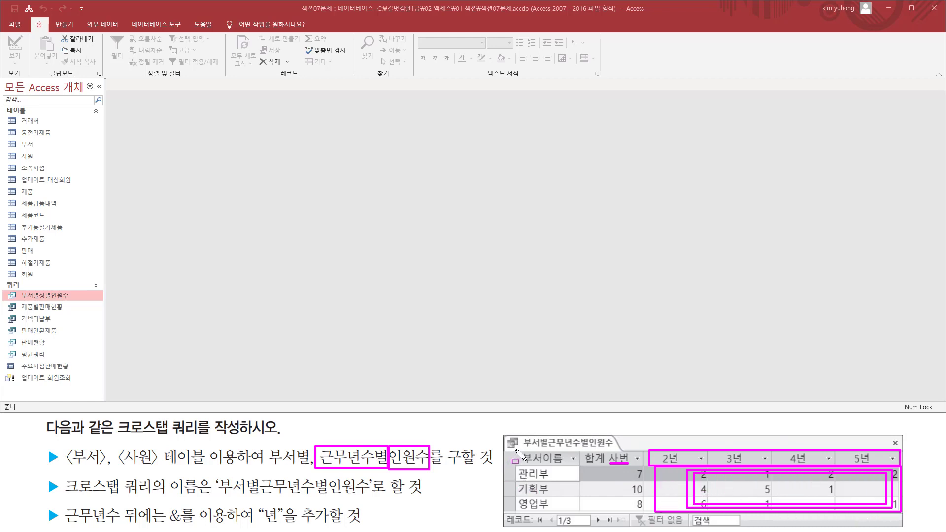
{"action": "left_click_drag", "start_coordinate": [517, 451], "coordinate": [571, 516]}
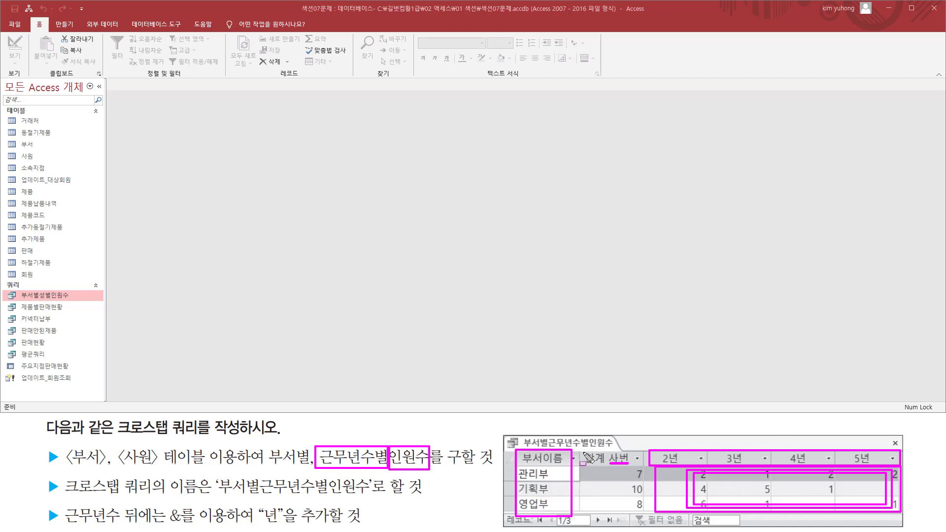
{"action": "left_click_drag", "start_coordinate": [583, 450], "coordinate": [644, 516]}
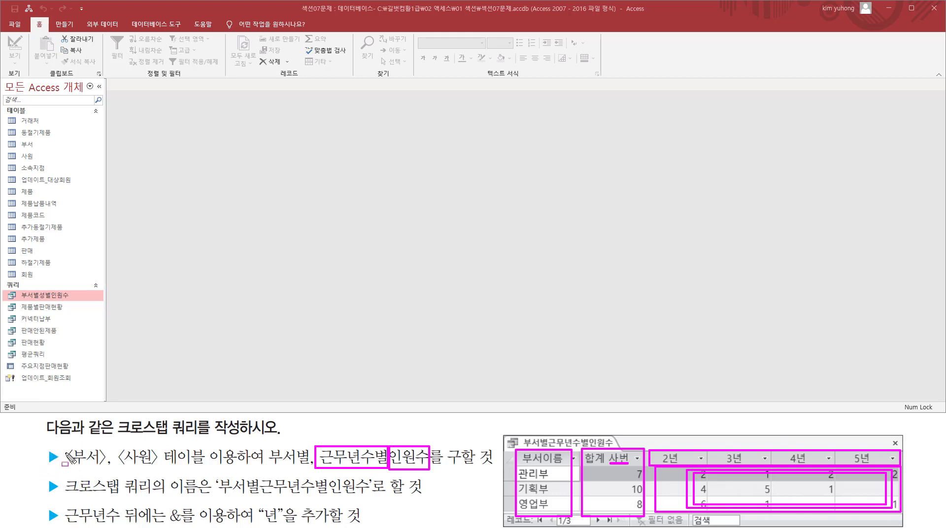
{"action": "mouse_move", "coordinate": [65, 446]}
{"action": "left_mouse_down"}
{"action": "mouse_move", "coordinate": [121, 468]}
{"action": "mouse_move", "coordinate": [427, 471]}
{"action": "left_mouse_up"}
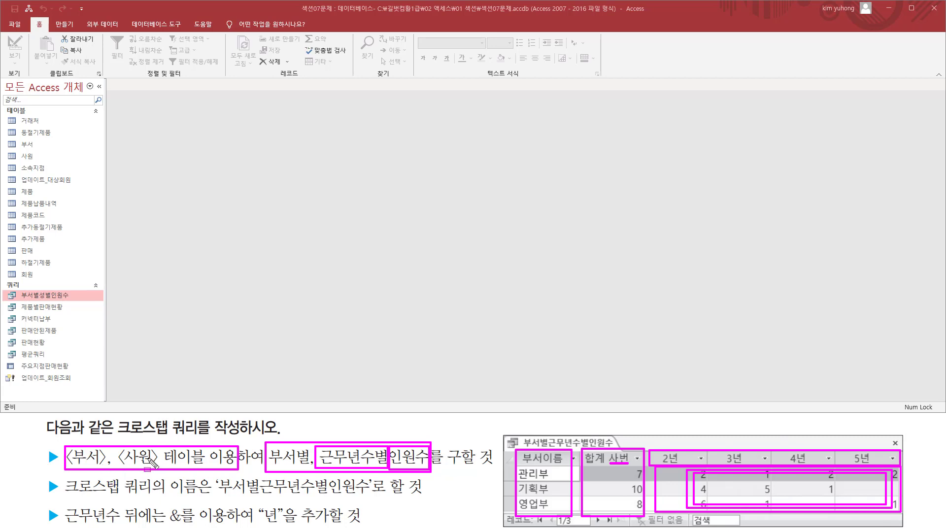
{"action": "key", "text": "Escape"}
Create a new query in design view and add the 부서 and 사원 tables to it.
{"action": "left_click", "coordinate": [64, 24]}
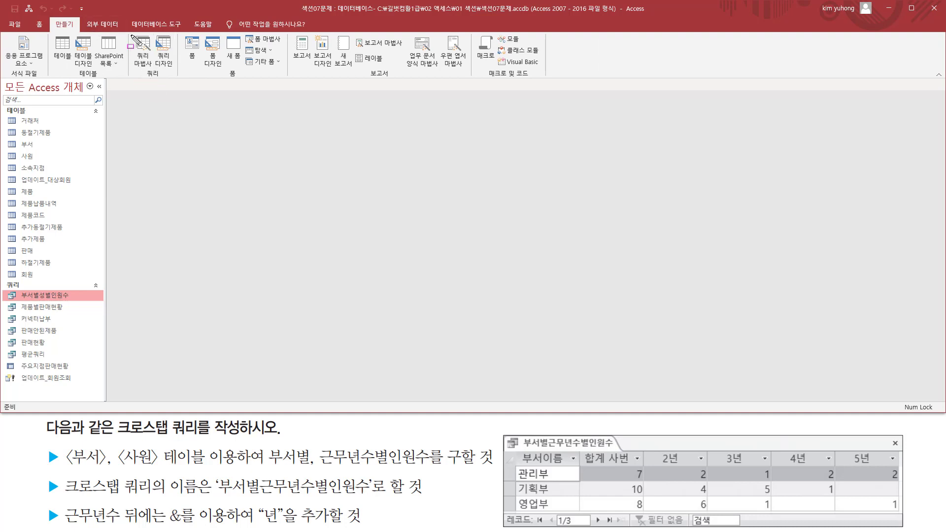
{"action": "left_click_drag", "start_coordinate": [131, 35], "coordinate": [151, 71]}
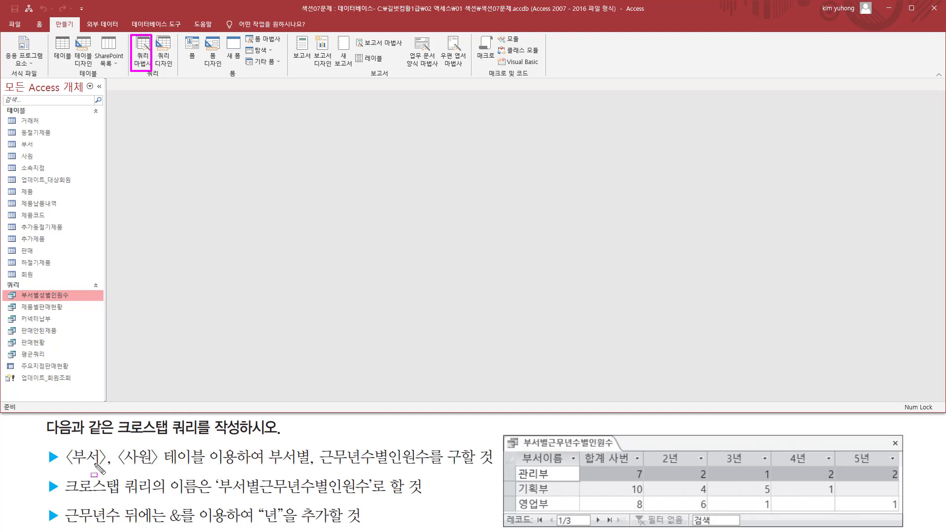
{"action": "left_click_drag", "start_coordinate": [65, 445], "coordinate": [239, 471]}
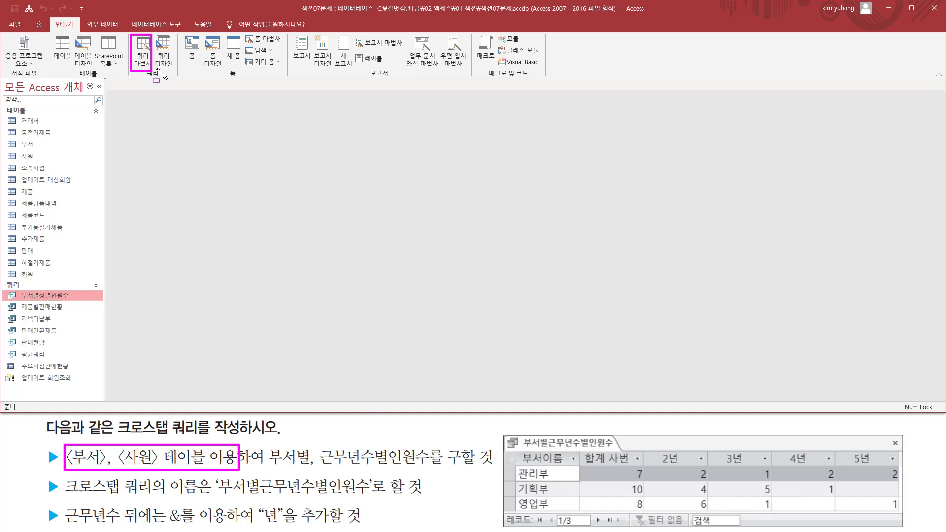
{"action": "left_click_drag", "start_coordinate": [155, 68], "coordinate": [176, 68]}
{"action": "key", "text": "Escape"}
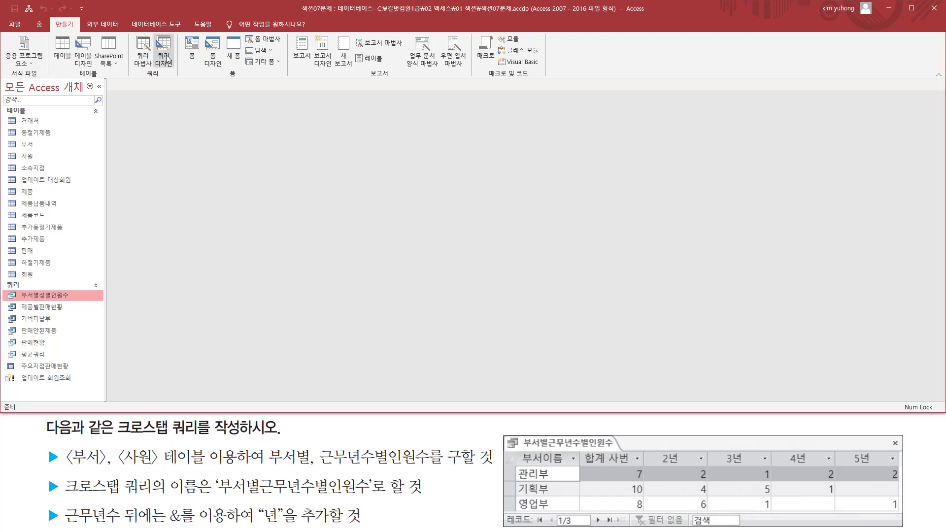
{"action": "left_click", "coordinate": [167, 55]}
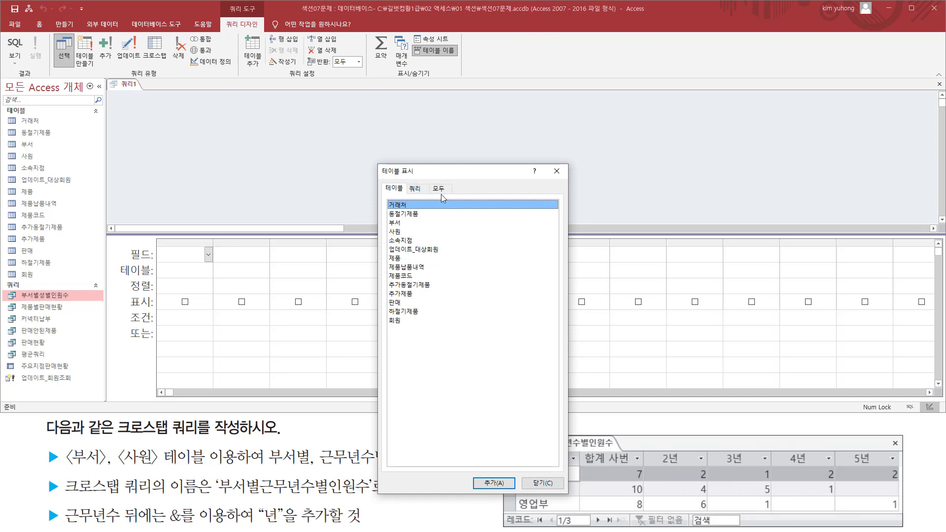
{"action": "double_click", "coordinate": [398, 223]}
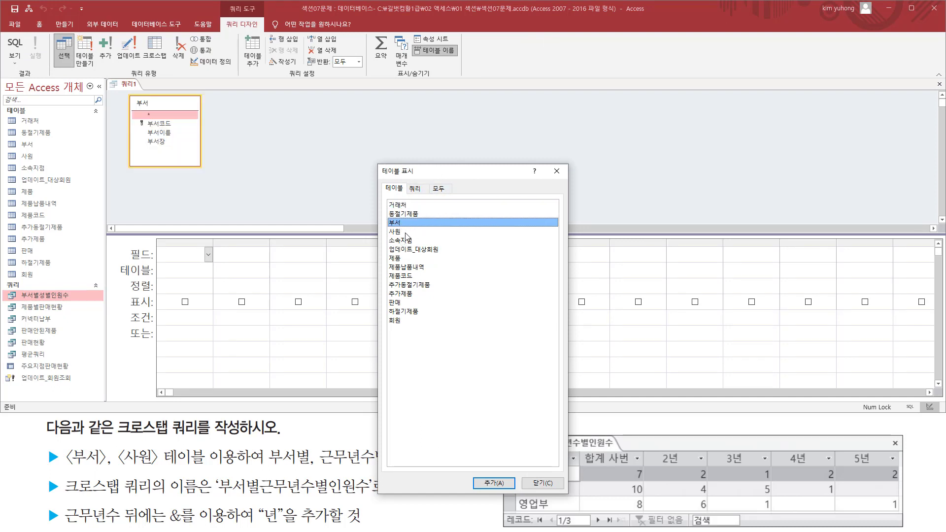
{"action": "double_click", "coordinate": [396, 232]}
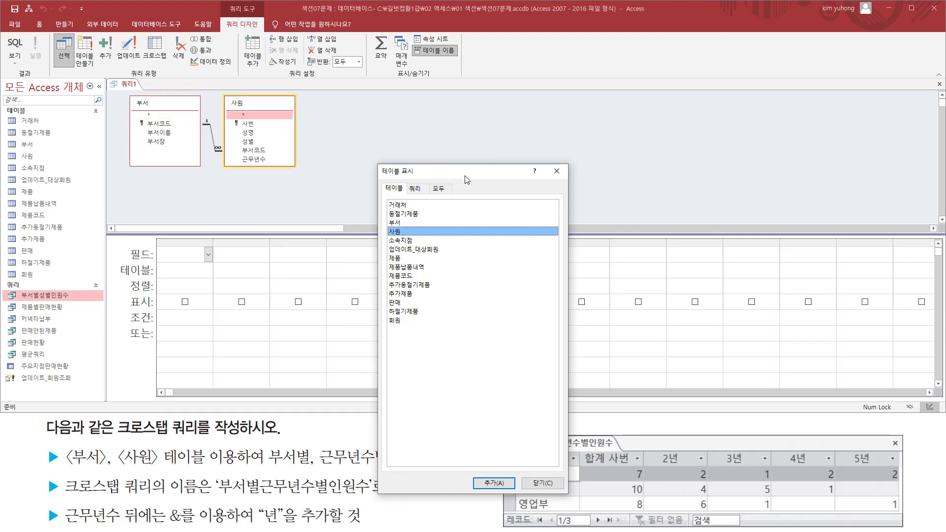
{"action": "left_click", "coordinate": [557, 171]}
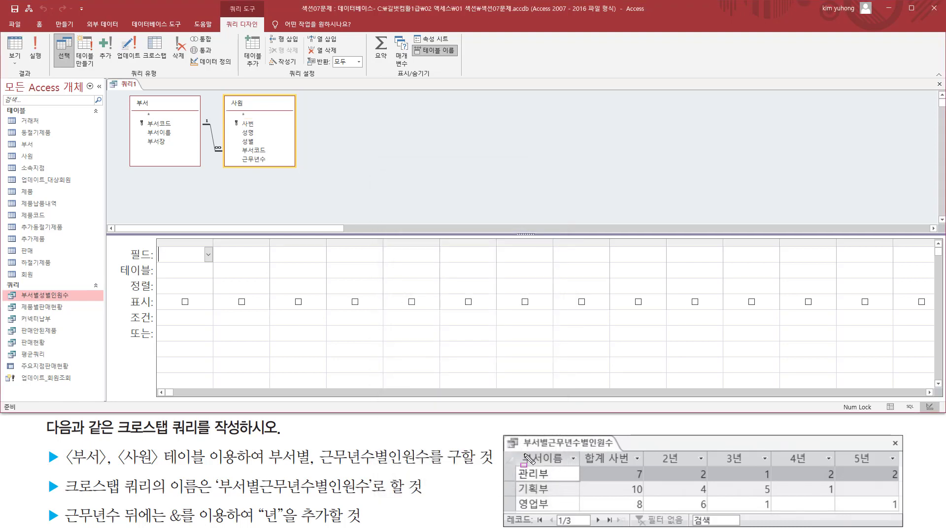
Add 부서이름 from the 부서 table and 근무년수 from the 사원 table as the first two query fields.
{"action": "left_click_drag", "start_coordinate": [520, 447], "coordinate": [566, 466]}
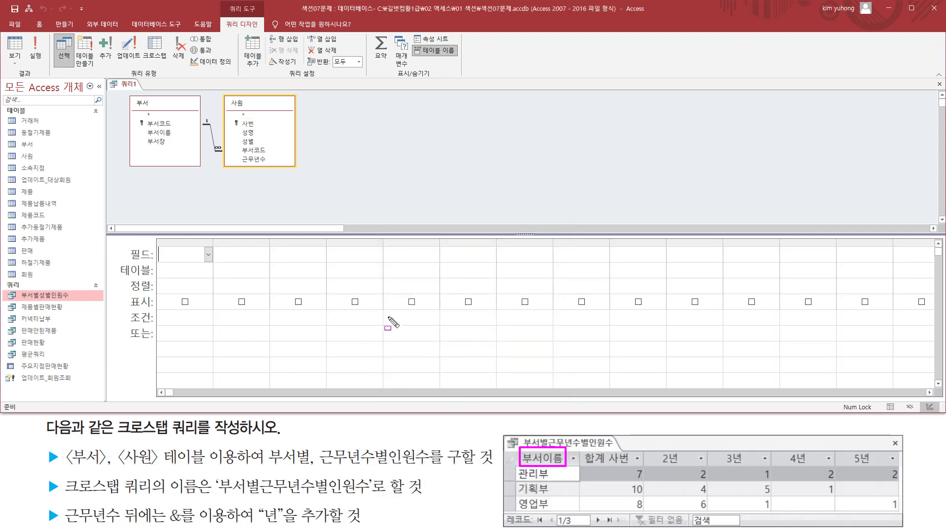
{"action": "key", "text": "Escape"}
{"action": "double_click", "coordinate": [161, 134]}
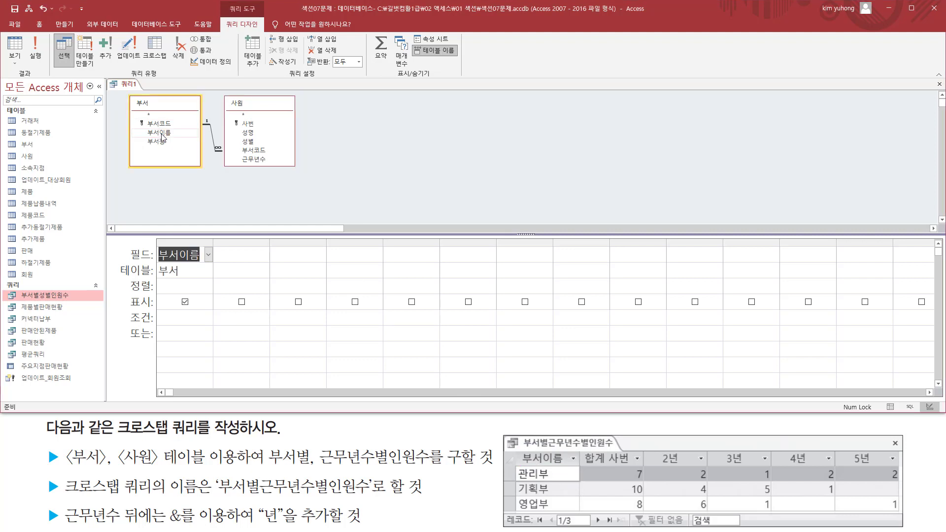
{"action": "left_click_drag", "start_coordinate": [652, 448], "coordinate": [907, 466]}
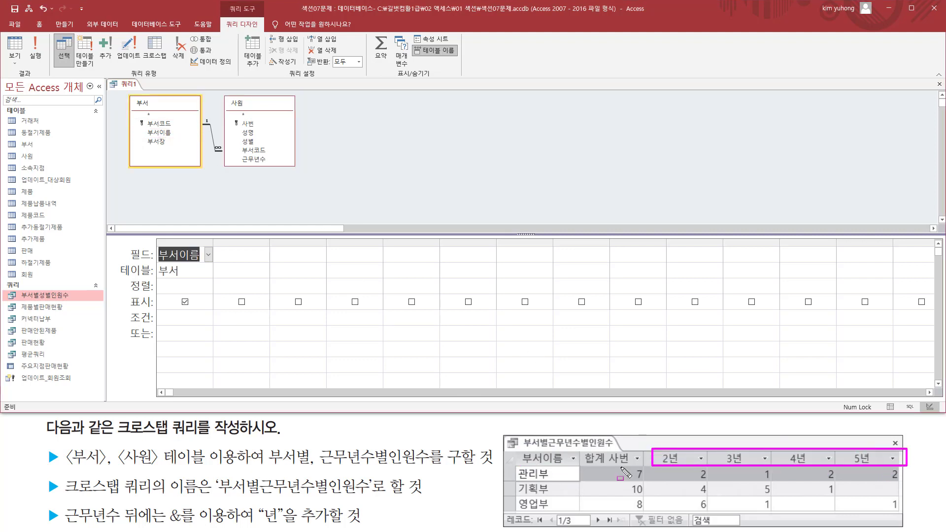
{"action": "left_click_drag", "start_coordinate": [318, 445], "coordinate": [388, 466]}
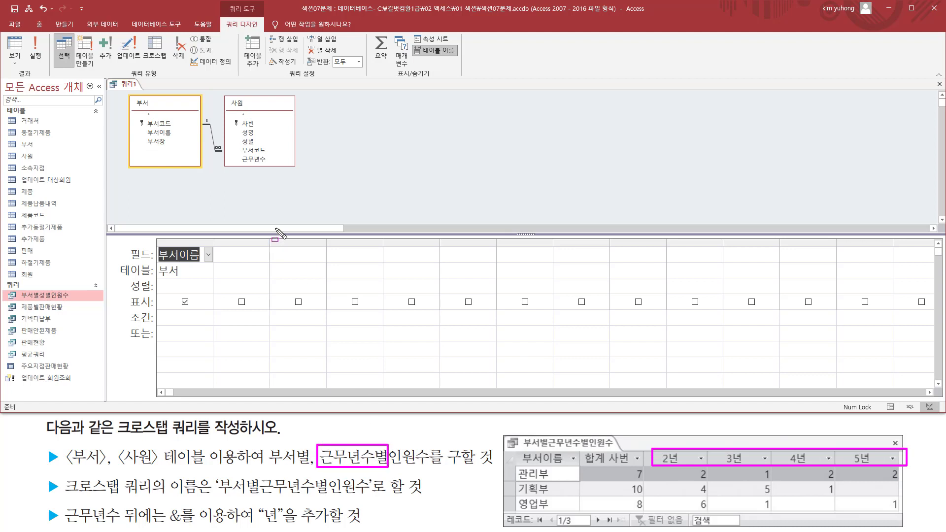
{"action": "key", "text": "Escape"}
{"action": "left_click", "coordinate": [255, 159]}
{"action": "double_click", "coordinate": [255, 159]}
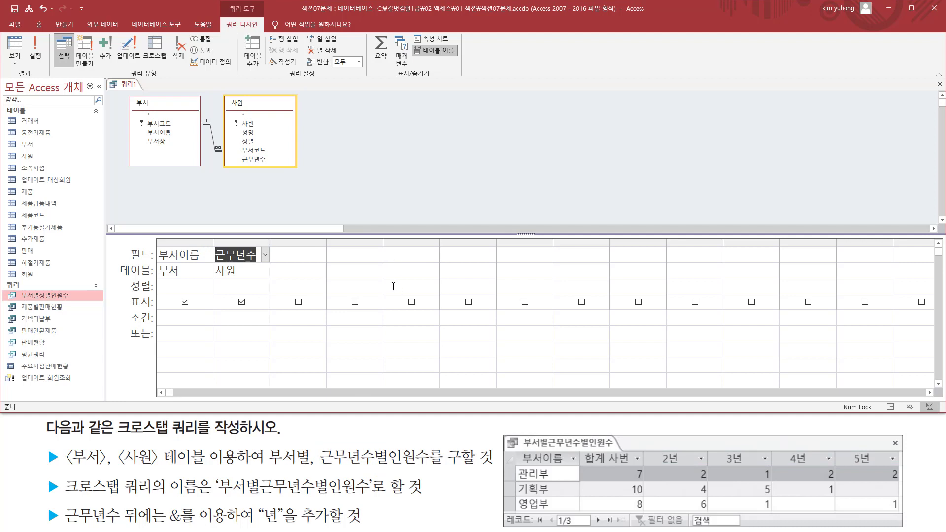
Add the 사번 field of the 사원 table twice, for the crosstab's counted values and its 합계 사번 column.
{"action": "left_click_drag", "start_coordinate": [660, 465], "coordinate": [903, 518]}
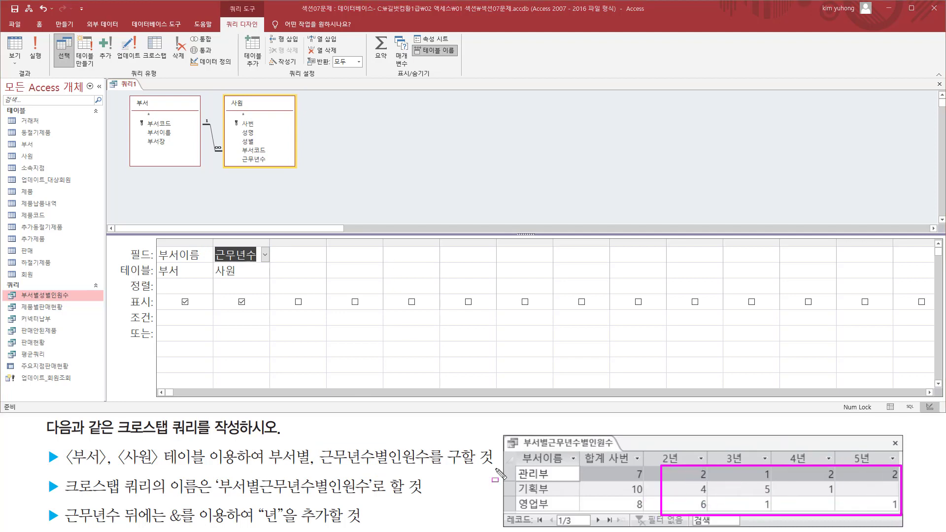
{"action": "left_click_drag", "start_coordinate": [391, 443], "coordinate": [430, 470]}
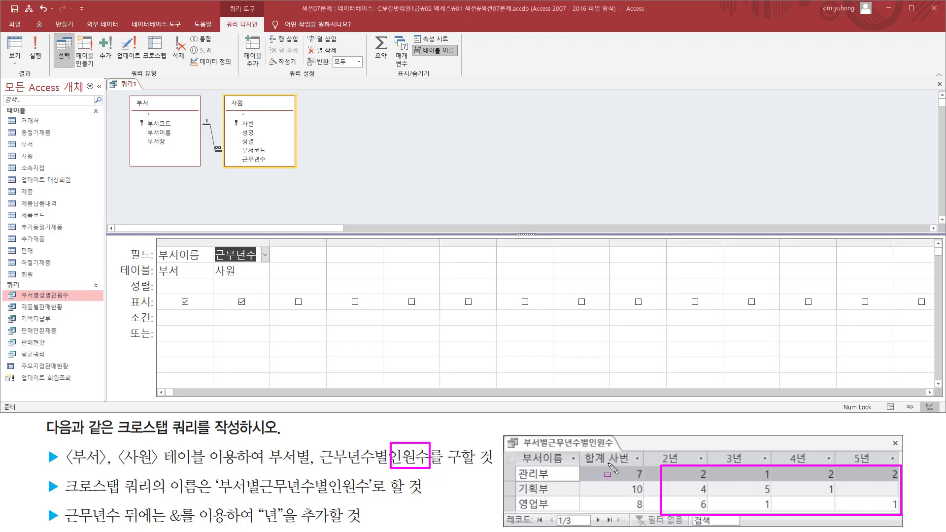
{"action": "left_click_drag", "start_coordinate": [608, 462], "coordinate": [624, 464]}
{"action": "left_click_drag", "start_coordinate": [238, 115], "coordinate": [263, 130]}
{"action": "key", "text": "Escape"}
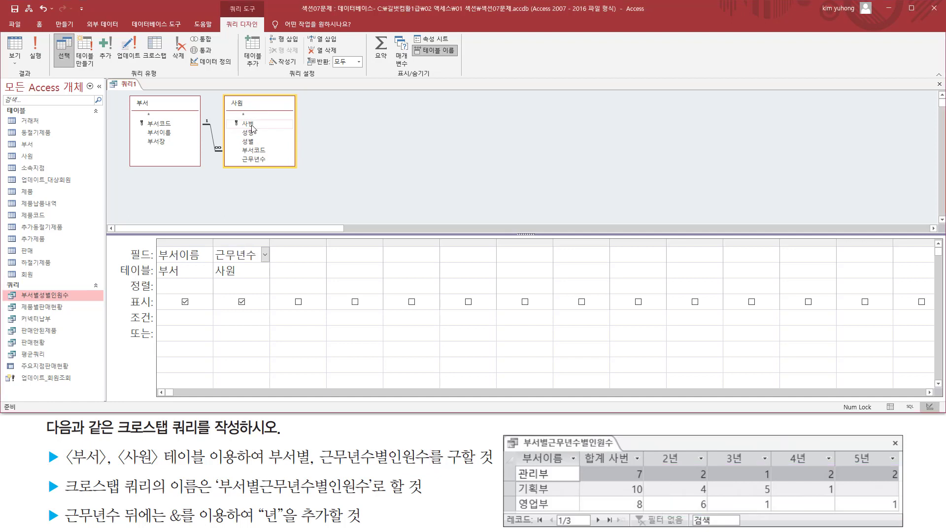
{"action": "left_click", "coordinate": [251, 124]}
{"action": "double_click", "coordinate": [252, 124]}
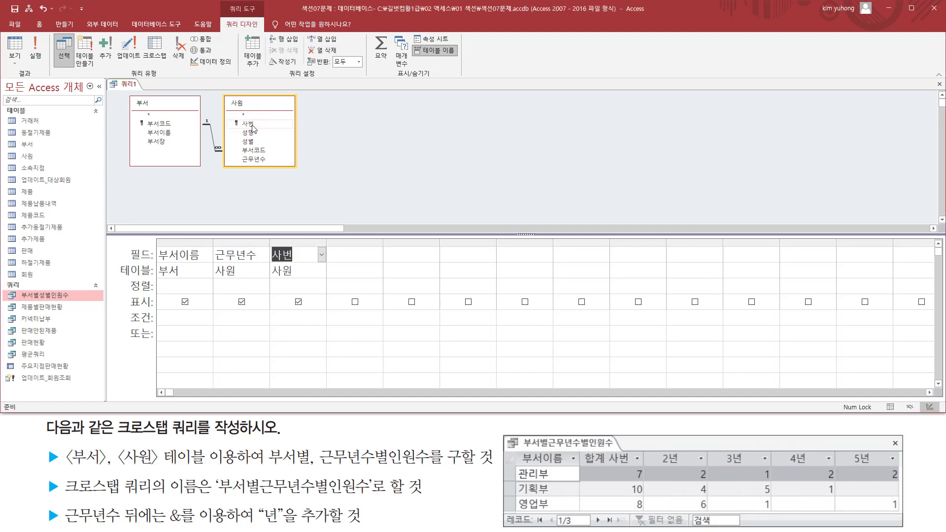
{"action": "double_click", "coordinate": [252, 125]}
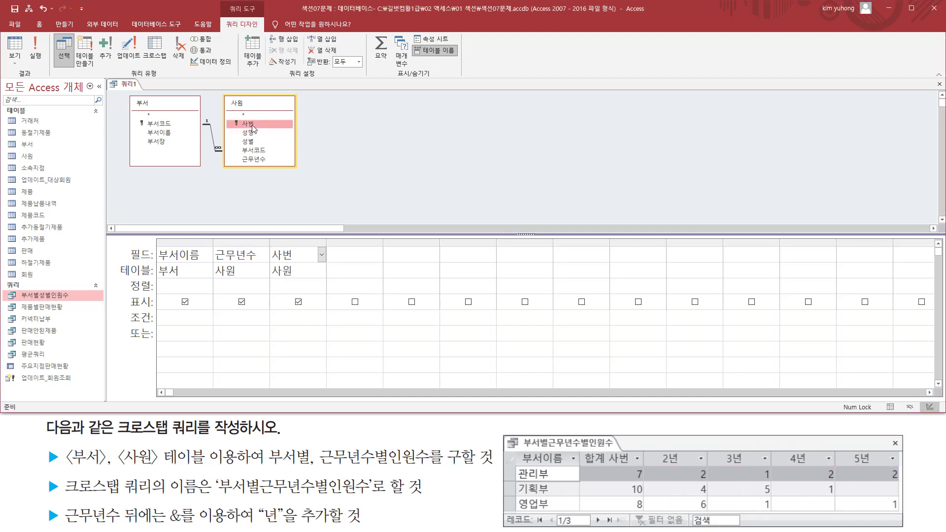
{"action": "left_click_drag", "start_coordinate": [269, 240], "coordinate": [314, 288]}
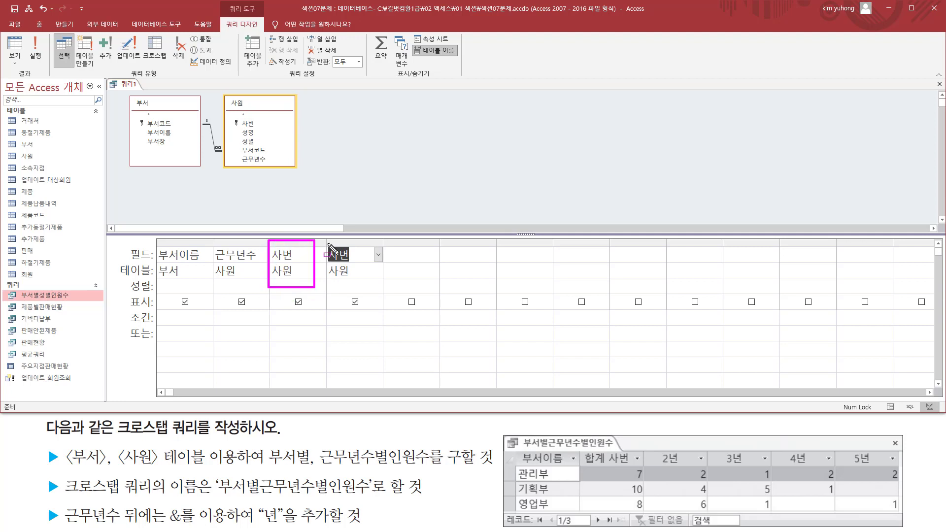
{"action": "left_click_drag", "start_coordinate": [326, 237], "coordinate": [360, 286]}
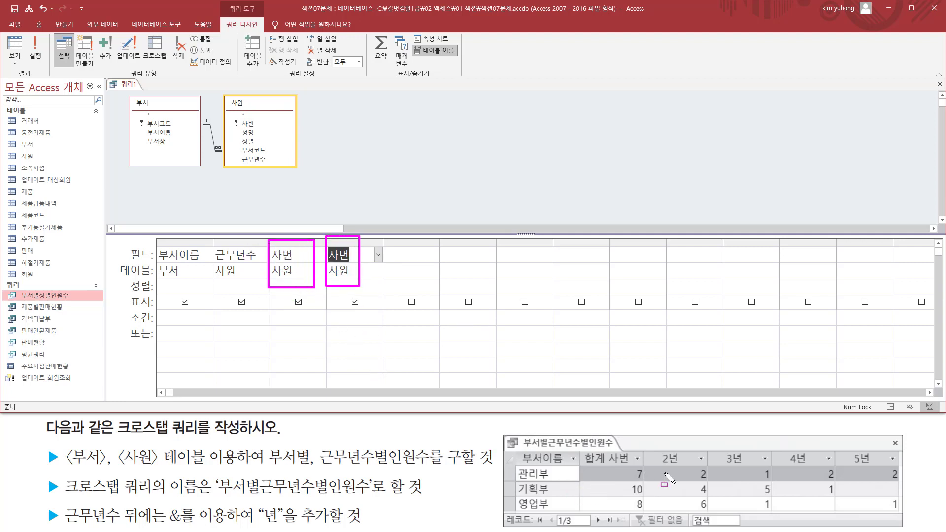
{"action": "mouse_move", "coordinate": [662, 468]}
{"action": "left_mouse_down"}
{"action": "mouse_move", "coordinate": [818, 510]}
{"action": "mouse_move", "coordinate": [900, 509]}
{"action": "left_mouse_up"}
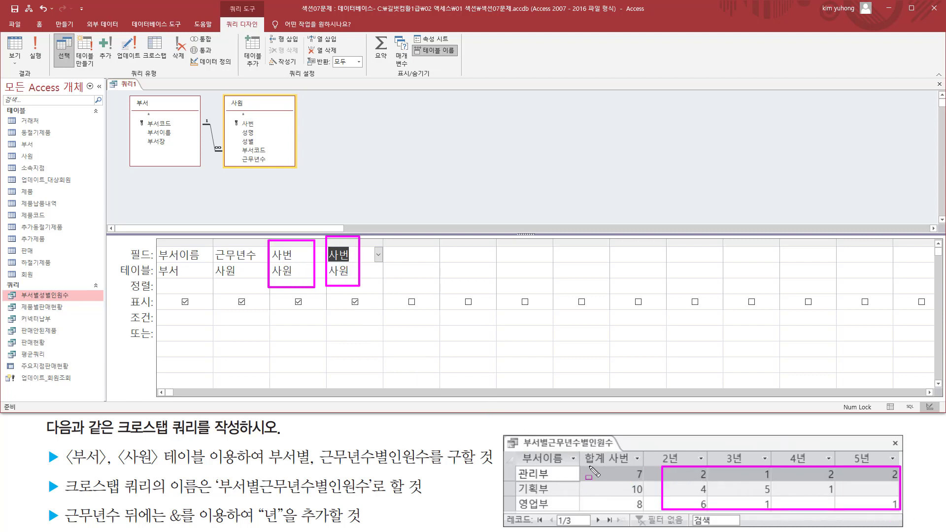
{"action": "left_click_drag", "start_coordinate": [584, 448], "coordinate": [644, 513]}
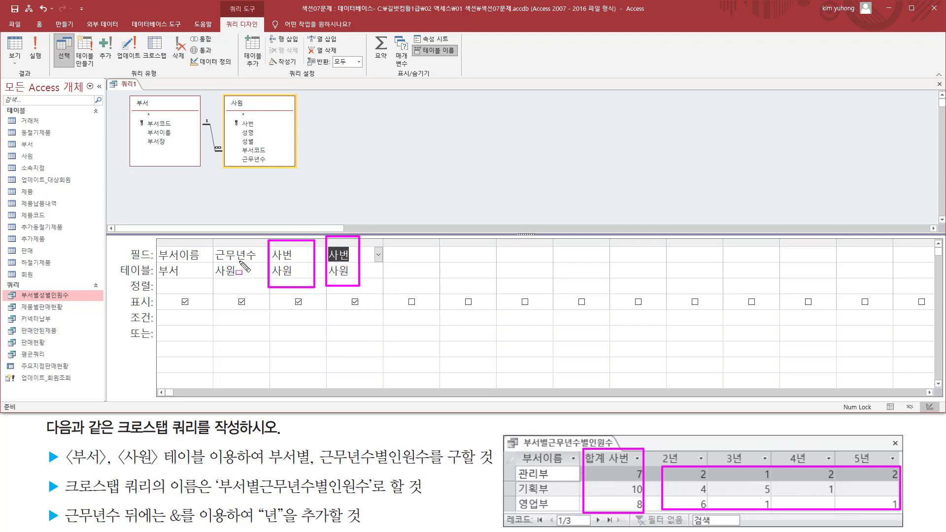
{"action": "key", "text": "Escape"}
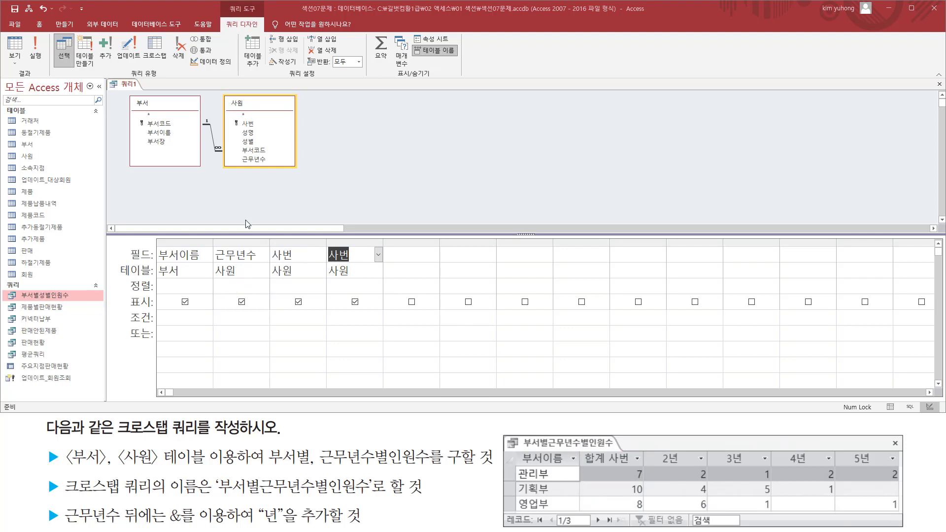
Change the query type to 크로스탭.
{"action": "mouse_move", "coordinate": [141, 32]}
{"action": "left_mouse_down"}
{"action": "mouse_move", "coordinate": [160, 63]}
{"action": "mouse_move", "coordinate": [177, 64]}
{"action": "left_mouse_up"}
{"action": "left_click_drag", "start_coordinate": [117, 78], "coordinate": [151, 78]}
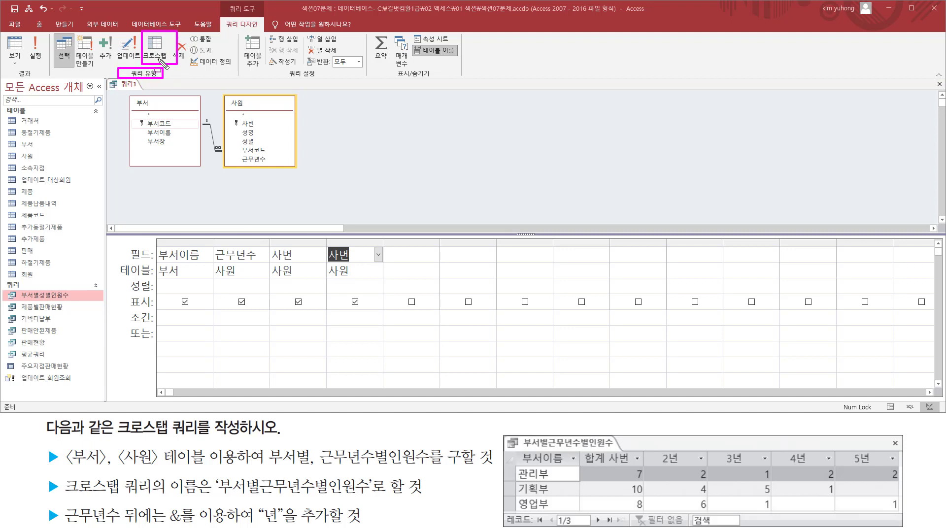
{"action": "key", "text": "Escape"}
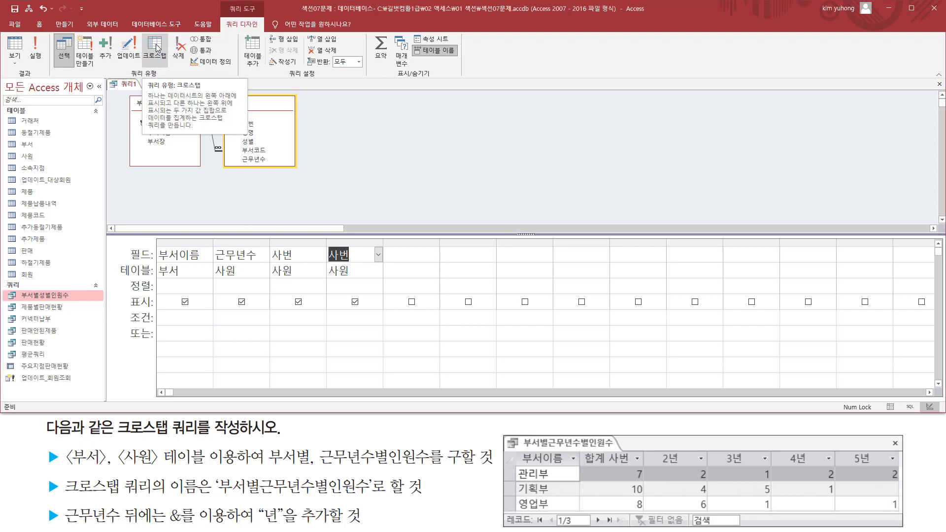
{"action": "left_click", "coordinate": [156, 48]}
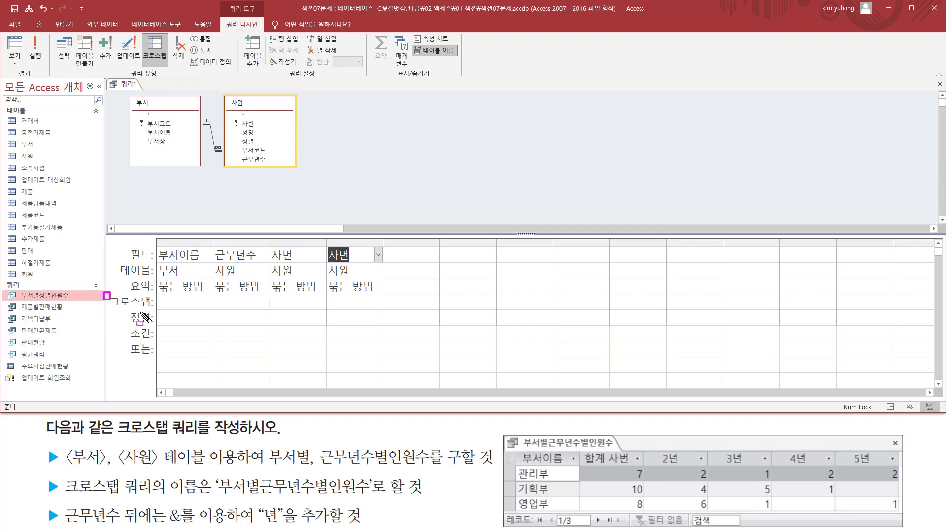
Set the 크로스탭 role of the 부서이름 field to 행 머리글.
{"action": "left_click_drag", "start_coordinate": [107, 296], "coordinate": [416, 323]}
{"action": "key", "text": "Escape"}
{"action": "left_click", "coordinate": [202, 303]}
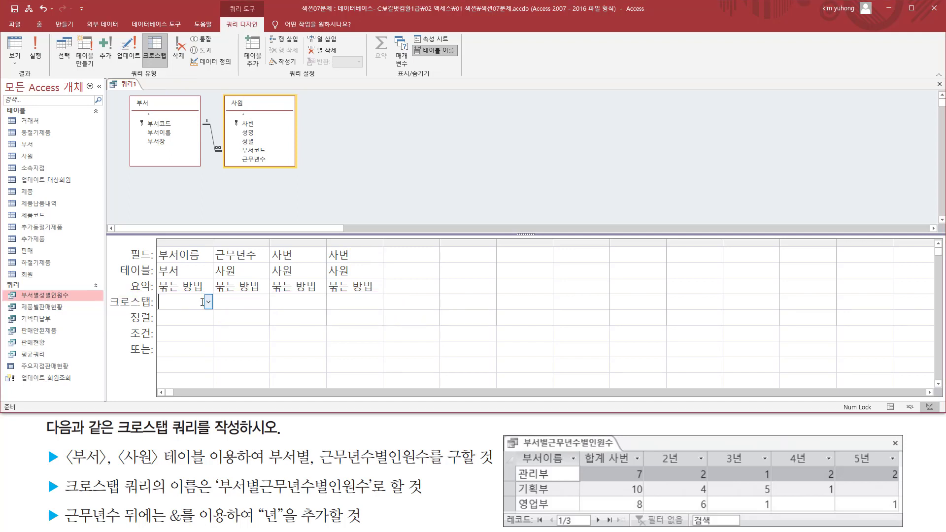
{"action": "left_click", "coordinate": [209, 302]}
{"action": "left_click", "coordinate": [179, 310]}
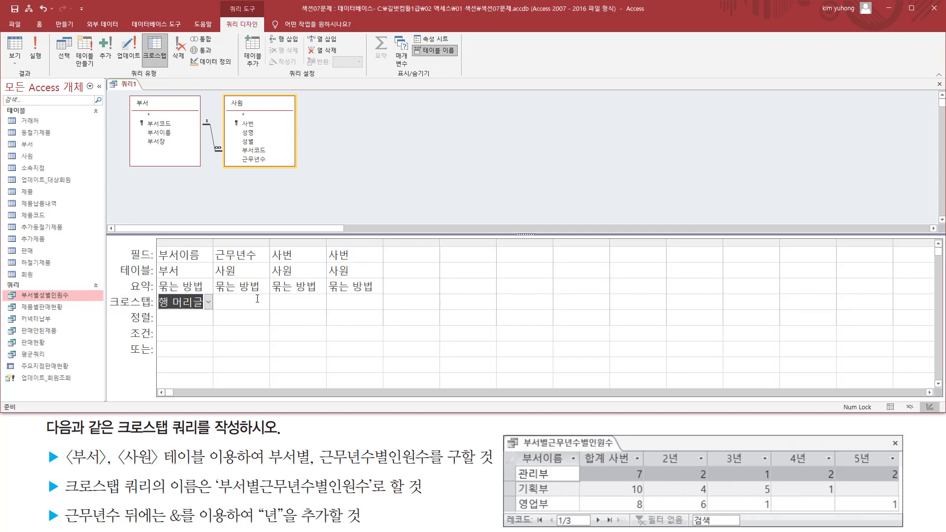
Set the 크로스탭 role of 근무년수 to 열 머리글 and of the first 사번 field to 값.
{"action": "left_click", "coordinate": [260, 302]}
{"action": "left_click", "coordinate": [266, 302]}
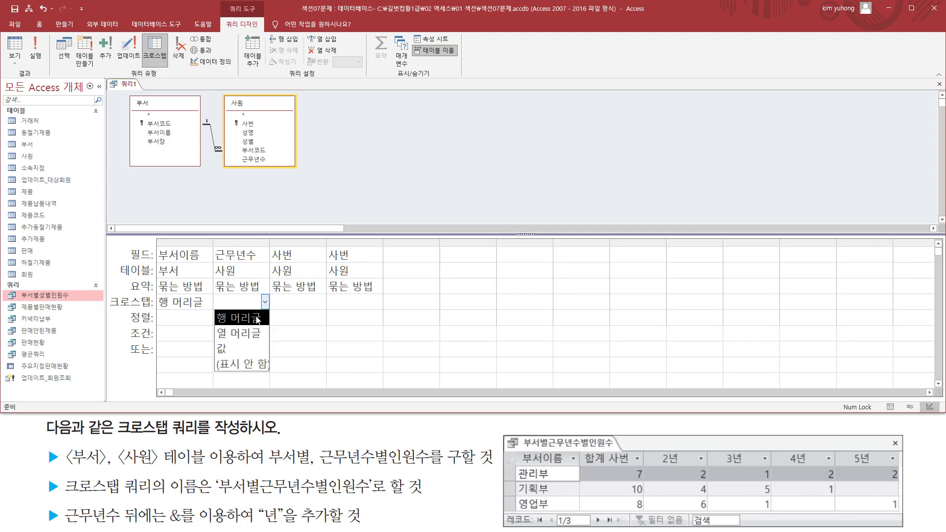
{"action": "left_click", "coordinate": [242, 333]}
{"action": "left_click", "coordinate": [323, 302]}
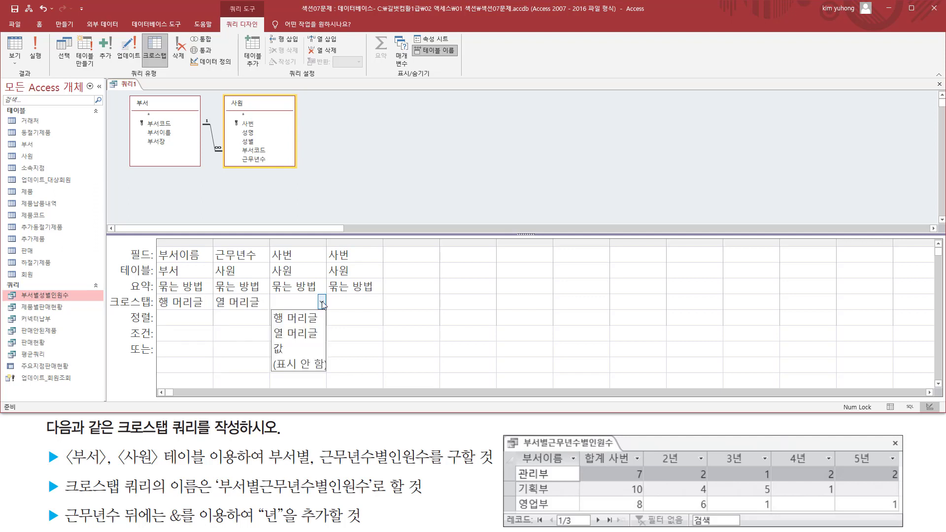
{"action": "left_click", "coordinate": [302, 350]}
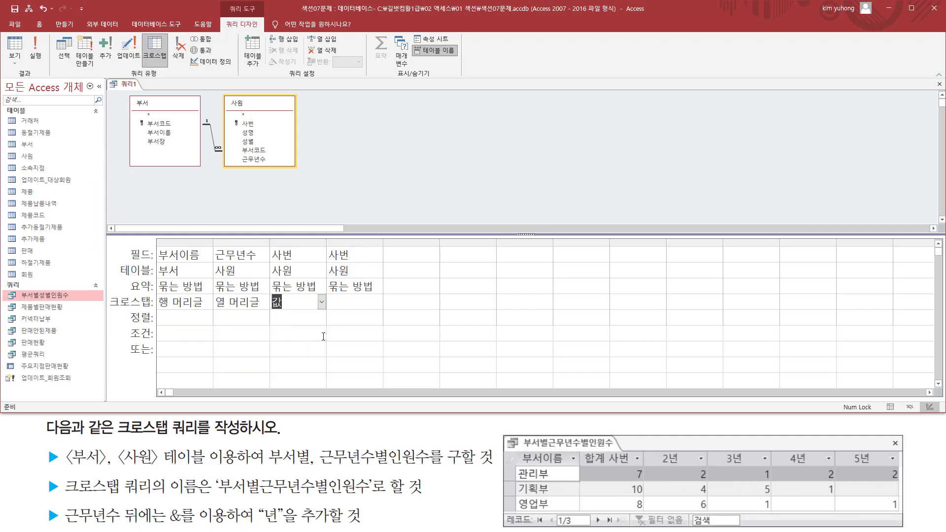
Set the 크로스탭 role of the second 사번 field to 행 머리글.
{"action": "left_click", "coordinate": [359, 308]}
{"action": "left_click", "coordinate": [379, 302]}
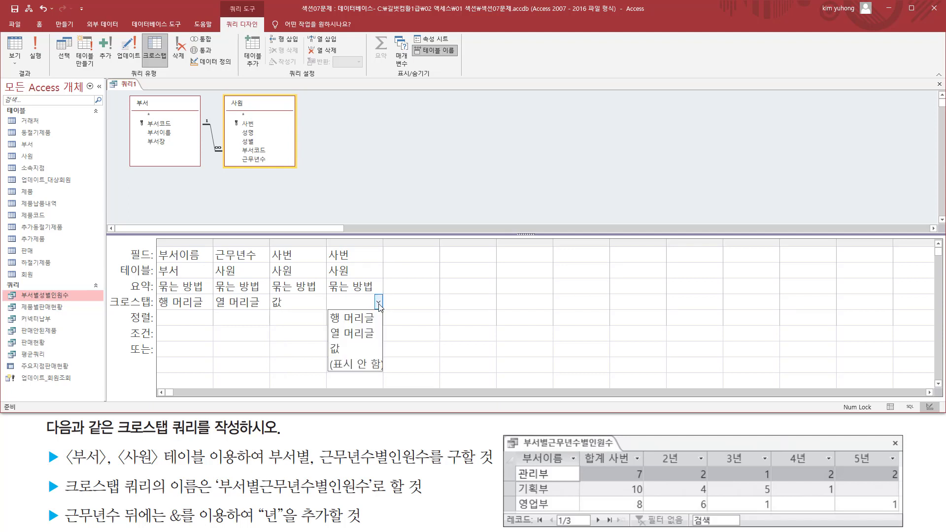
{"action": "left_click", "coordinate": [359, 319]}
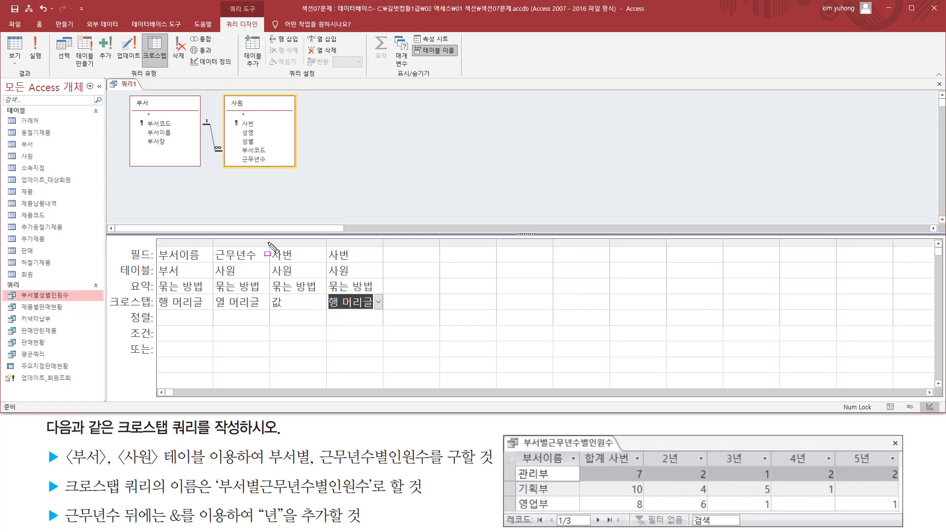
{"action": "left_click_drag", "start_coordinate": [267, 242], "coordinate": [389, 317]}
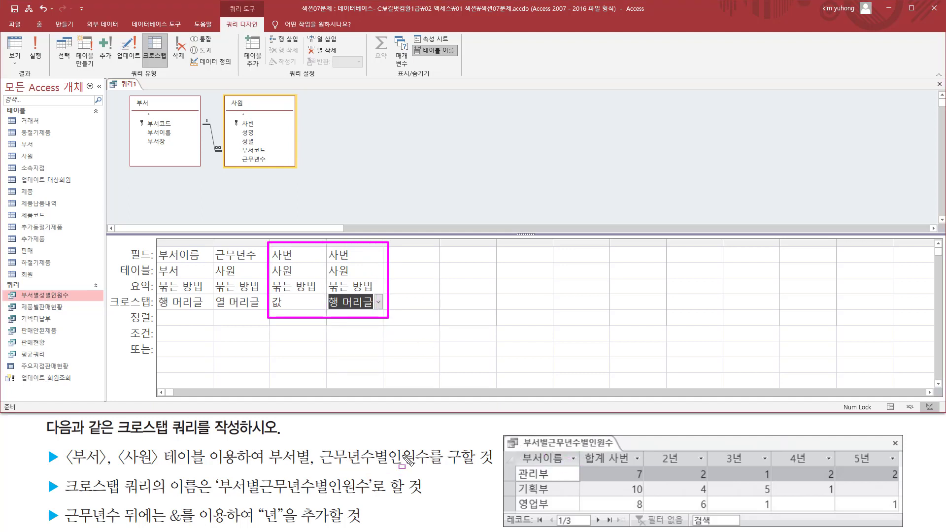
{"action": "left_click_drag", "start_coordinate": [389, 445], "coordinate": [433, 468]}
{"action": "key", "text": "Escape"}
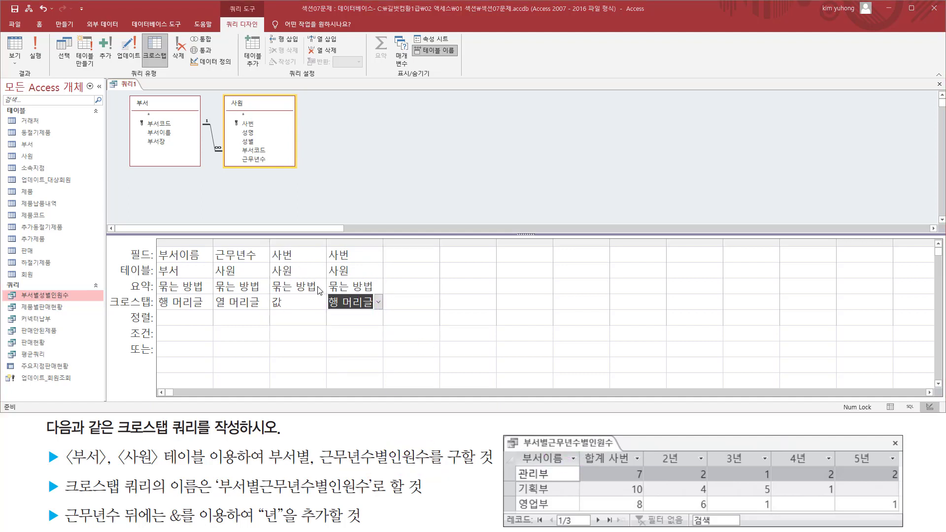
Set the 요약 function of both 사번 fields to 개수.
{"action": "left_click", "coordinate": [315, 286]}
{"action": "left_click", "coordinate": [321, 287]}
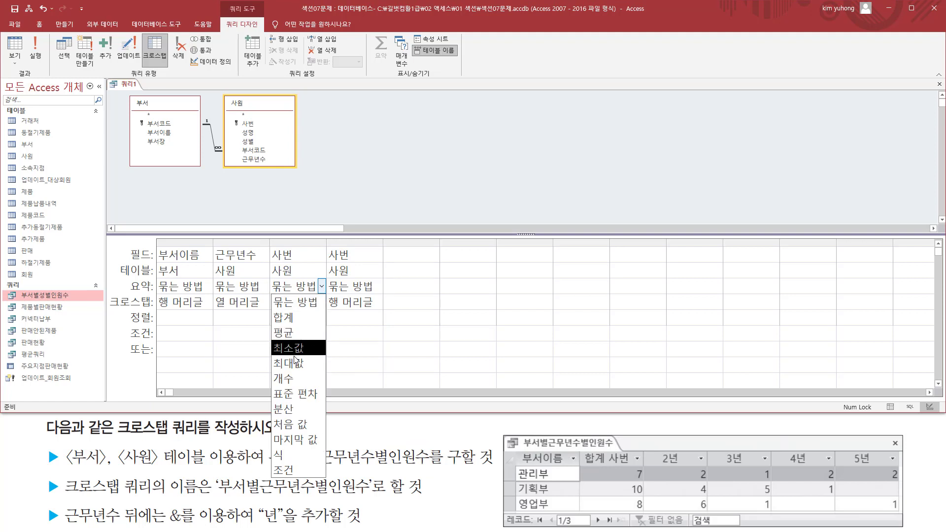
{"action": "left_click", "coordinate": [293, 378]}
{"action": "left_click", "coordinate": [379, 286]}
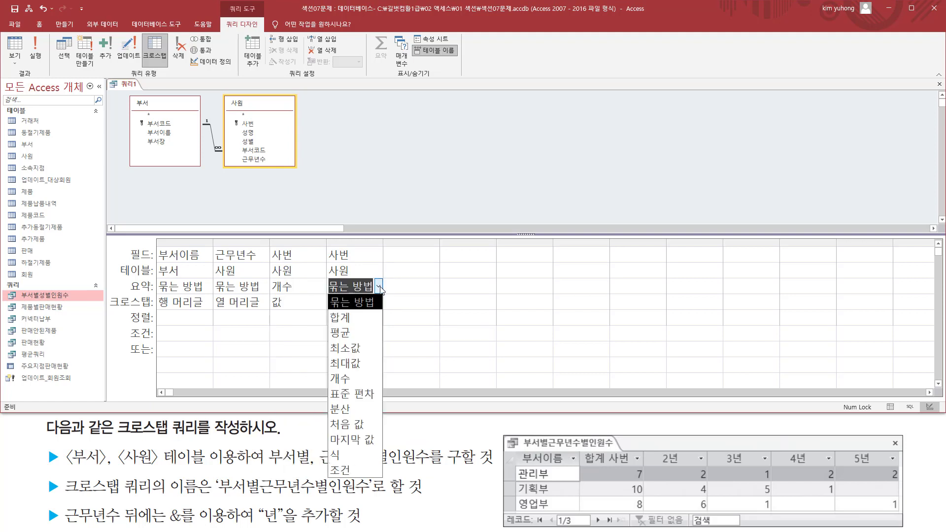
{"action": "left_click", "coordinate": [351, 380]}
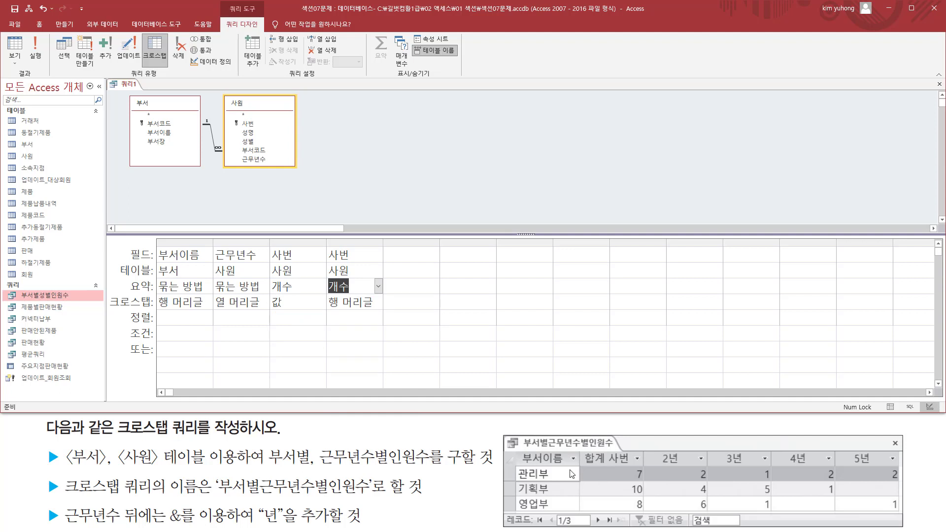
{"action": "mouse_move", "coordinate": [581, 450]}
{"action": "left_mouse_down"}
{"action": "mouse_move", "coordinate": [602, 466]}
{"action": "mouse_move", "coordinate": [643, 466]}
{"action": "left_mouse_up"}
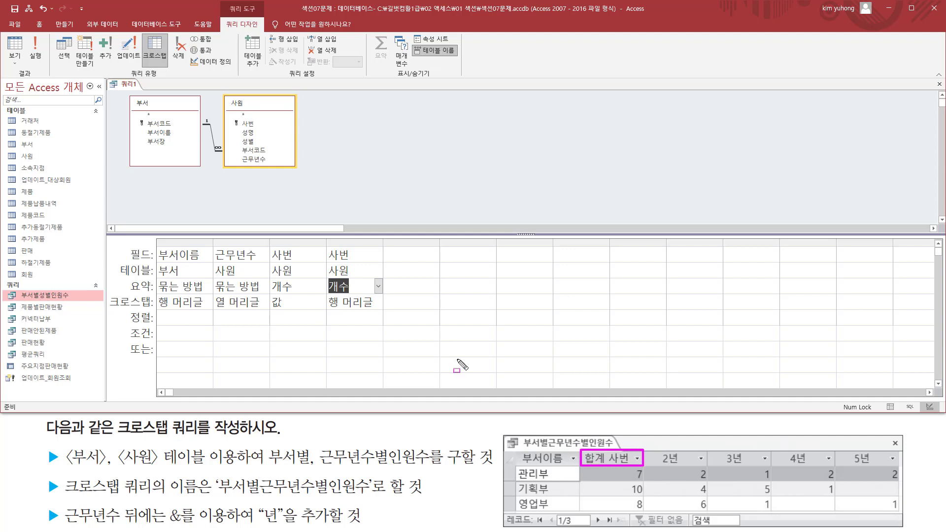
{"action": "left_click_drag", "start_coordinate": [328, 298], "coordinate": [377, 309]}
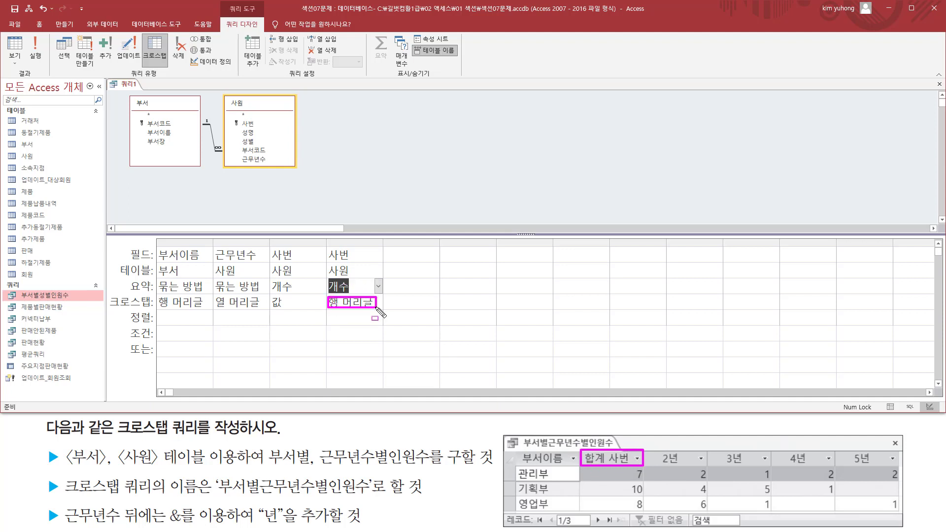
{"action": "left_click_drag", "start_coordinate": [326, 244], "coordinate": [356, 262]}
{"action": "key", "text": "Escape"}
Give the second 사번 field the heading 합계 사번 and widen its column in the query design grid.
{"action": "left_click", "coordinate": [333, 254]}
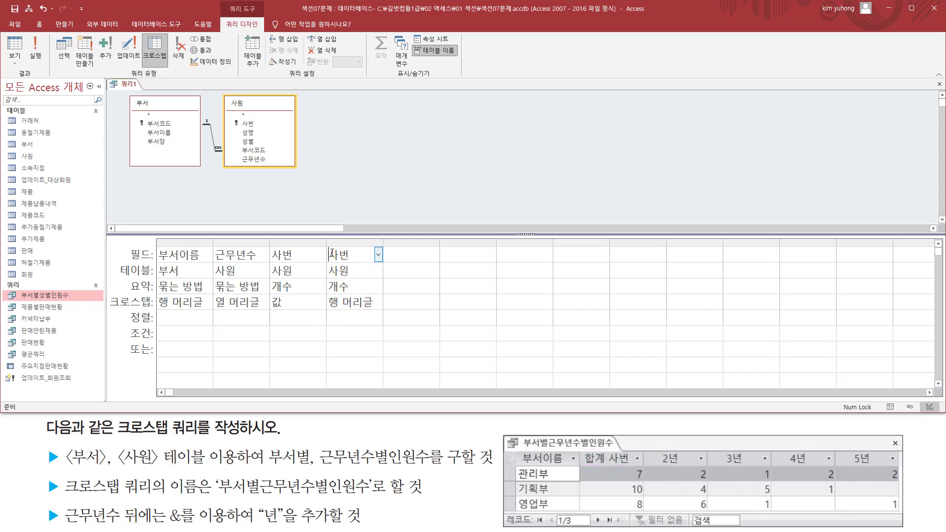
{"action": "type", "text": "합ㄱ"}
{"action": "type", "text": " ㅅ"}
{"action": "type", "text": "번"}
{"action": "type", "text": ":사"}
{"action": "left_click_drag", "start_coordinate": [384, 243], "coordinate": [445, 244]}
{"action": "left_click", "coordinate": [395, 287]}
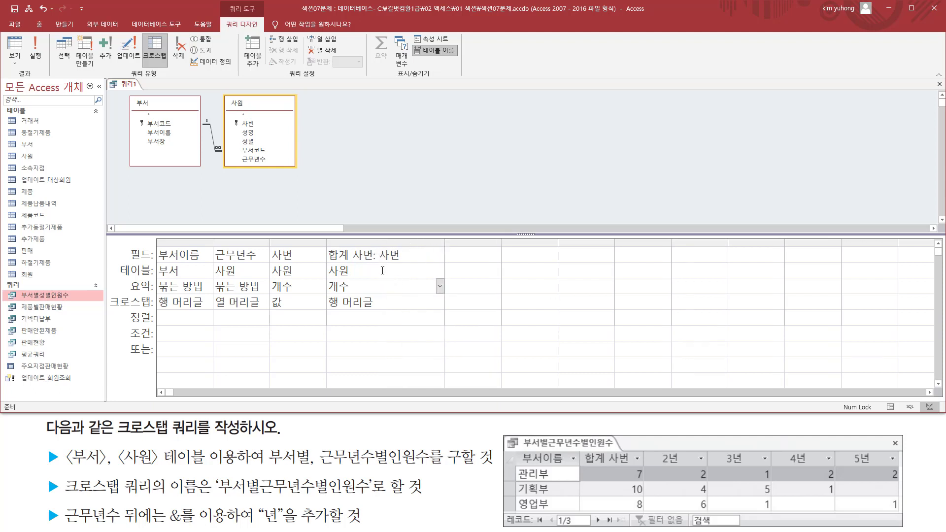
Run the crosstab query and compare its row headings, 합계 사번 column, values and column headings with the sample result.
{"action": "left_click", "coordinate": [35, 49]}
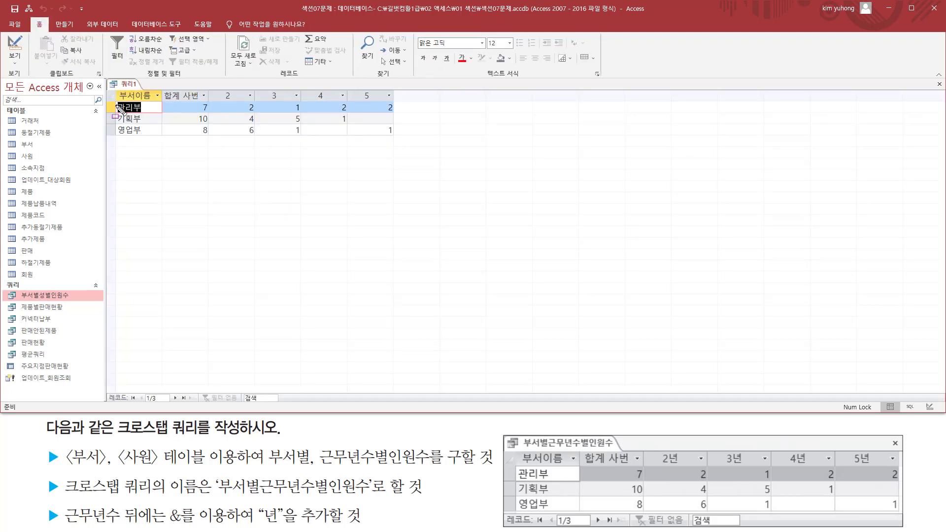
{"action": "mouse_move", "coordinate": [115, 87]}
{"action": "left_mouse_down"}
{"action": "mouse_move", "coordinate": [158, 103]}
{"action": "mouse_move", "coordinate": [157, 138]}
{"action": "left_mouse_up"}
{"action": "left_click_drag", "start_coordinate": [514, 450], "coordinate": [570, 511]}
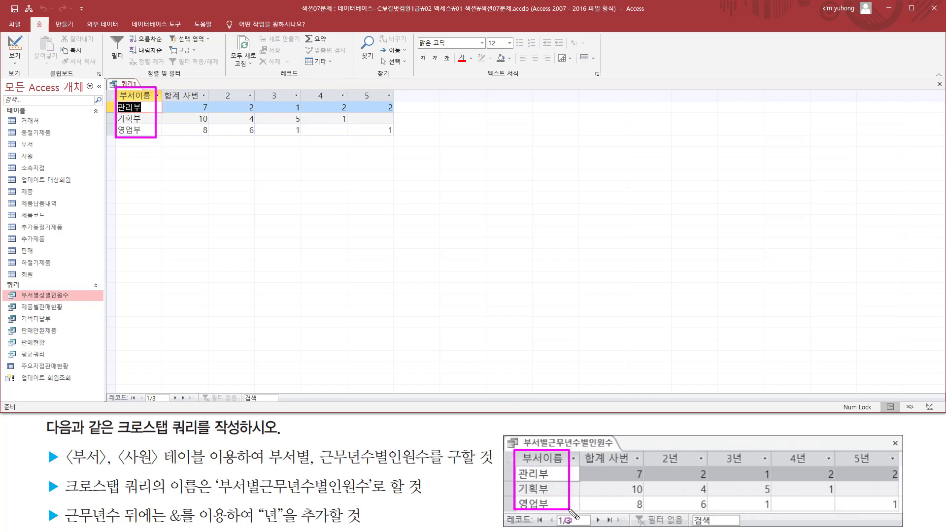
{"action": "mouse_move", "coordinate": [585, 448]}
{"action": "left_mouse_down"}
{"action": "mouse_move", "coordinate": [649, 485]}
{"action": "mouse_move", "coordinate": [646, 515]}
{"action": "left_mouse_up"}
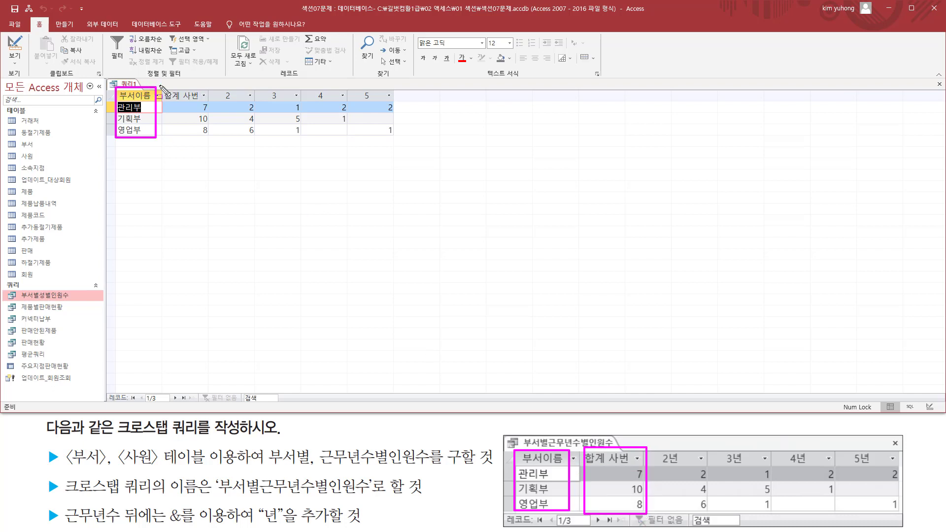
{"action": "left_click_drag", "start_coordinate": [159, 85], "coordinate": [210, 137]}
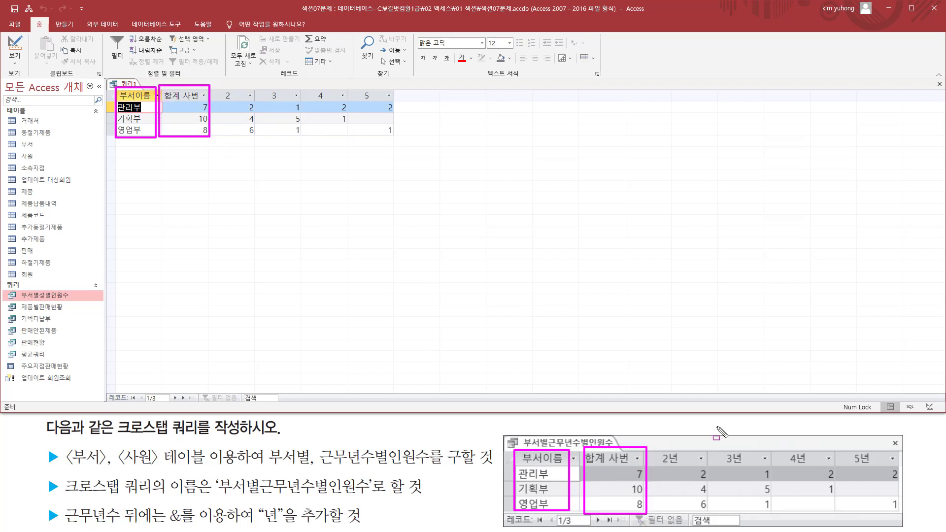
{"action": "mouse_move", "coordinate": [683, 466]}
{"action": "left_mouse_down"}
{"action": "mouse_move", "coordinate": [690, 486]}
{"action": "mouse_move", "coordinate": [911, 492]}
{"action": "mouse_move", "coordinate": [910, 510]}
{"action": "left_mouse_up"}
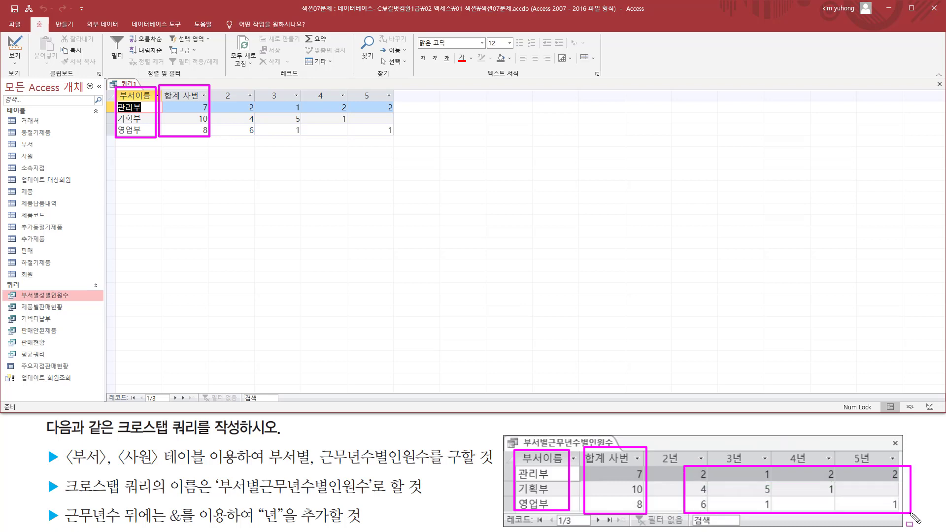
{"action": "mouse_move", "coordinate": [214, 100]}
{"action": "left_mouse_down"}
{"action": "mouse_move", "coordinate": [392, 147]}
{"action": "mouse_move", "coordinate": [397, 137]}
{"action": "left_mouse_up"}
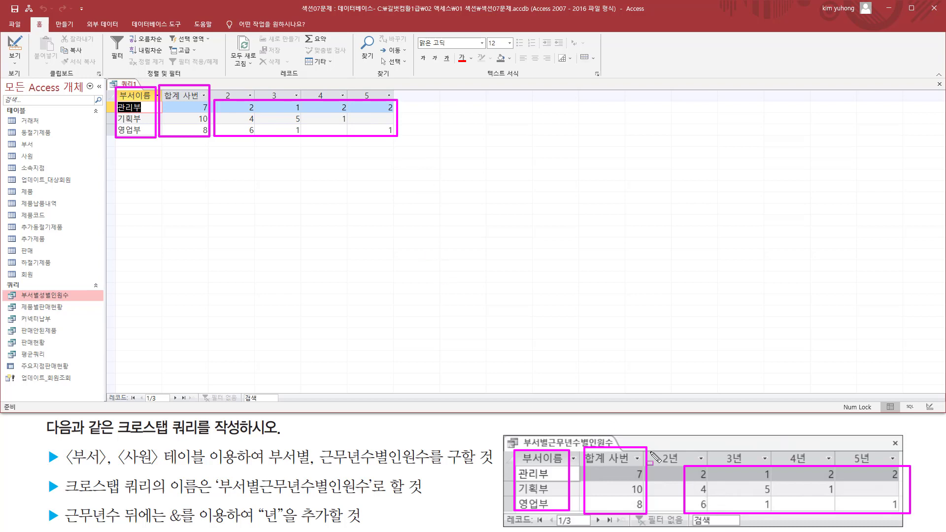
{"action": "mouse_move", "coordinate": [656, 444]}
{"action": "left_mouse_down"}
{"action": "mouse_move", "coordinate": [770, 471]}
{"action": "mouse_move", "coordinate": [896, 465]}
{"action": "left_mouse_up"}
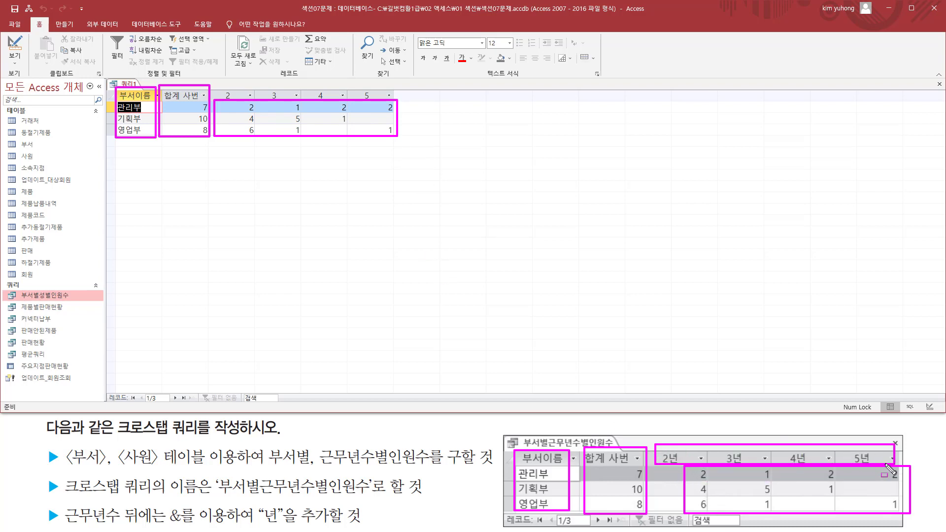
{"action": "mouse_move", "coordinate": [218, 82]}
{"action": "left_mouse_down"}
{"action": "mouse_move", "coordinate": [225, 98]}
{"action": "mouse_move", "coordinate": [411, 104]}
{"action": "mouse_move", "coordinate": [398, 99]}
{"action": "left_mouse_up"}
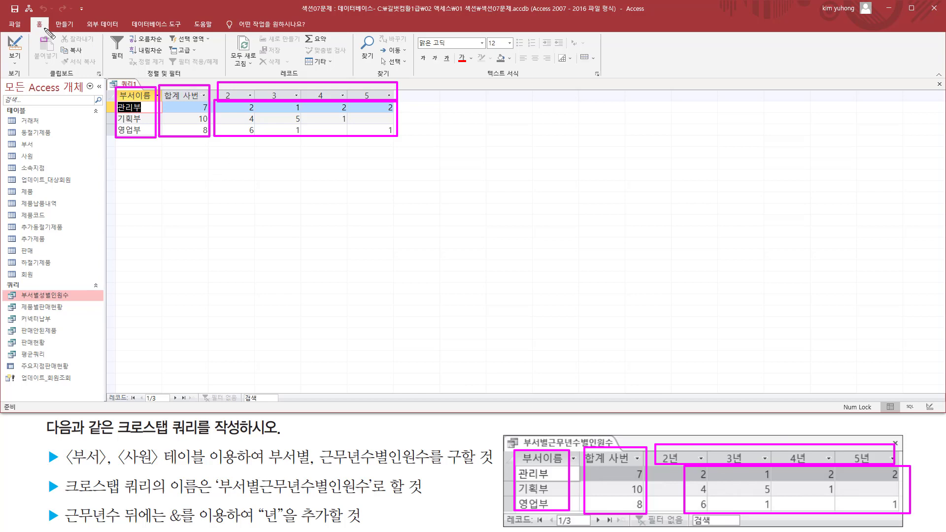
{"action": "key", "text": "Escape"}
Return to the query design, widen the 근무년수 column and change its field to the expression [근무년수] & "년".
{"action": "left_click", "coordinate": [15, 47]}
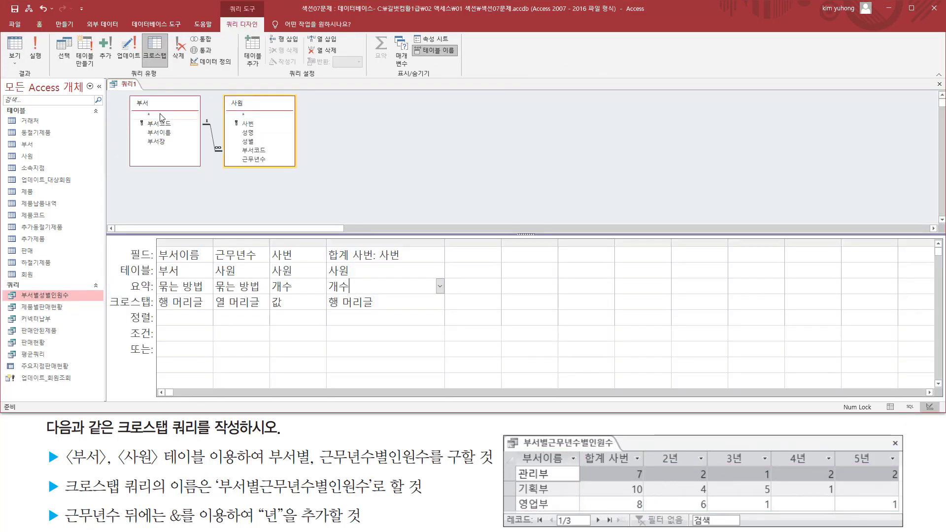
{"action": "left_click", "coordinate": [261, 254]}
{"action": "double_click", "coordinate": [257, 255]}
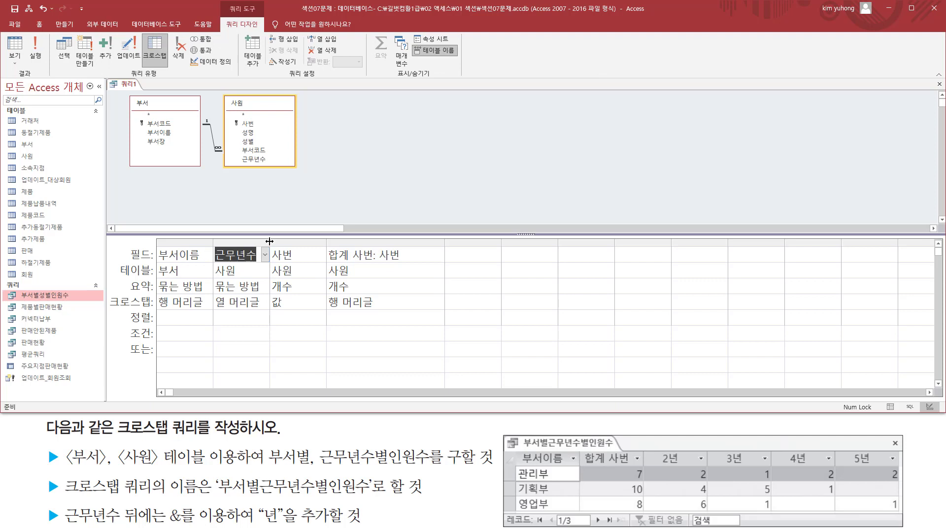
{"action": "left_click_drag", "start_coordinate": [269, 241], "coordinate": [392, 241]}
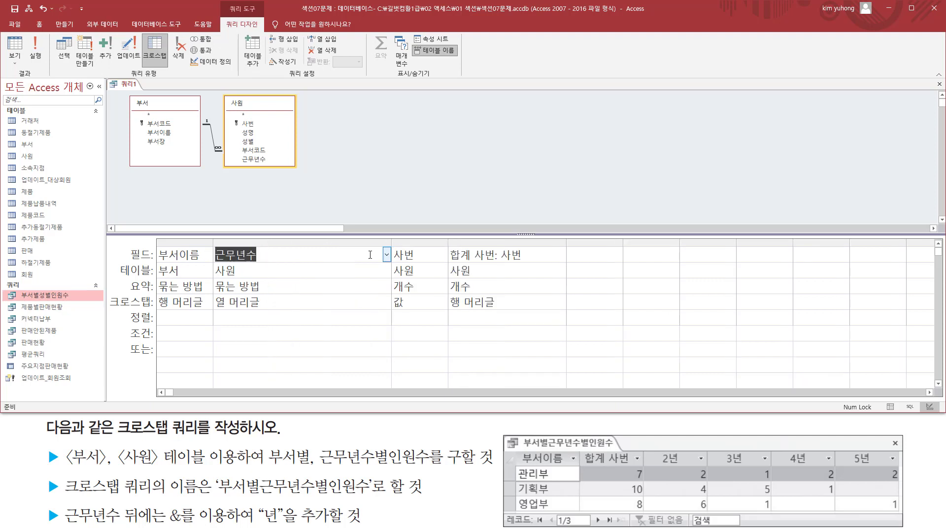
{"action": "left_click", "coordinate": [277, 256]}
{"action": "type", "text": "["}
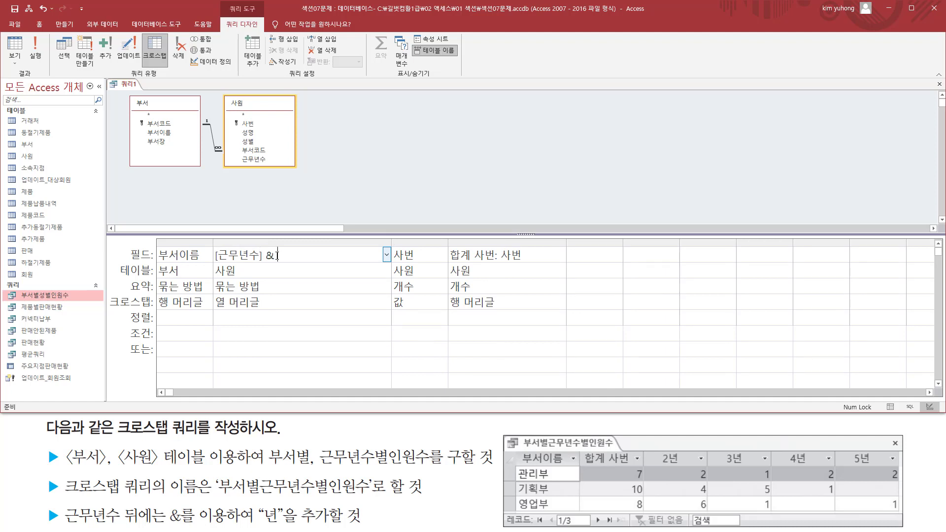
{"action": "type", "text": "us"}
{"action": "key", "text": "BackSpace"}
{"action": "key", "text": "Hangul"}
{"action": "type", "text": "ㄴ"}
{"action": "key", "text": "Tab"}
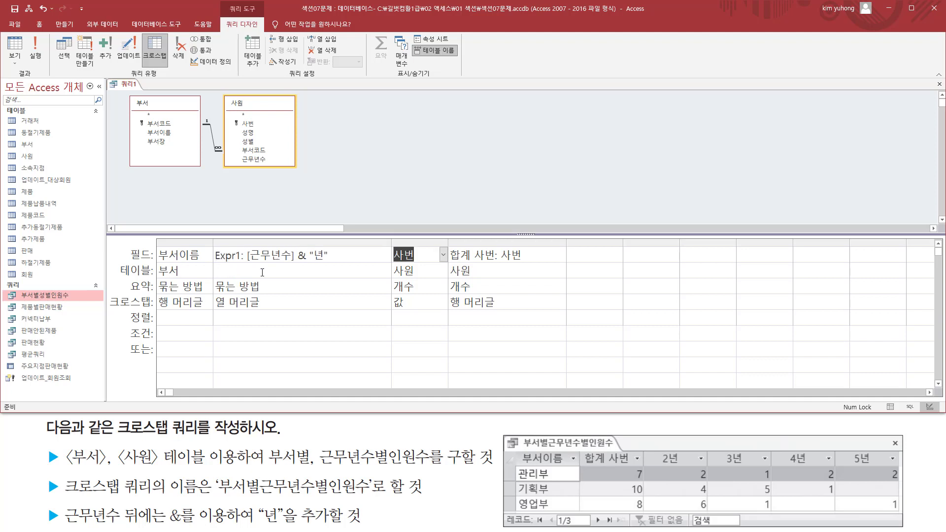
{"action": "key", "text": "ctrl+2"}
{"action": "mouse_move", "coordinate": [212, 262]}
{"action": "left_mouse_down"}
{"action": "mouse_move", "coordinate": [244, 263]}
{"action": "mouse_move", "coordinate": [246, 247]}
{"action": "mouse_move", "coordinate": [243, 256]}
{"action": "left_mouse_up"}
{"action": "key", "text": "Escape"}
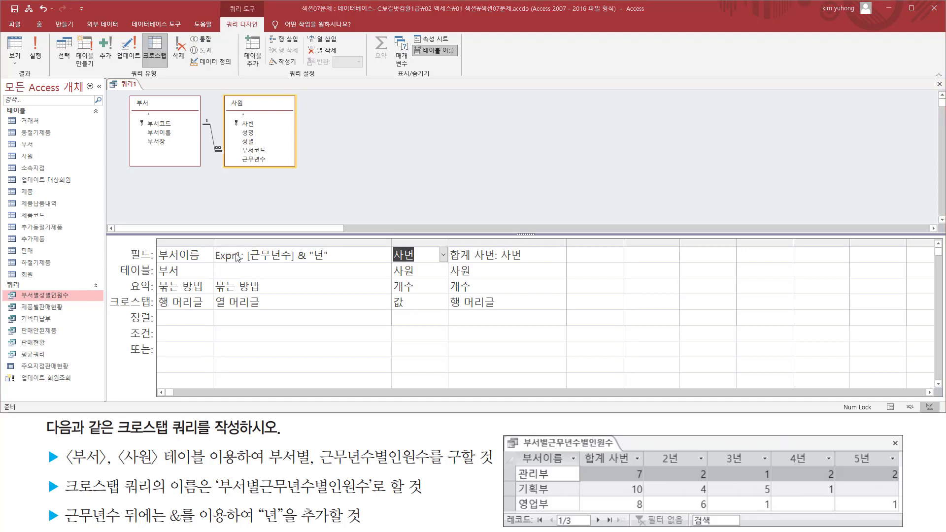
Run the crosstab query again and check the "년" suffix in the years-of-service column headings.
{"action": "left_click", "coordinate": [35, 49]}
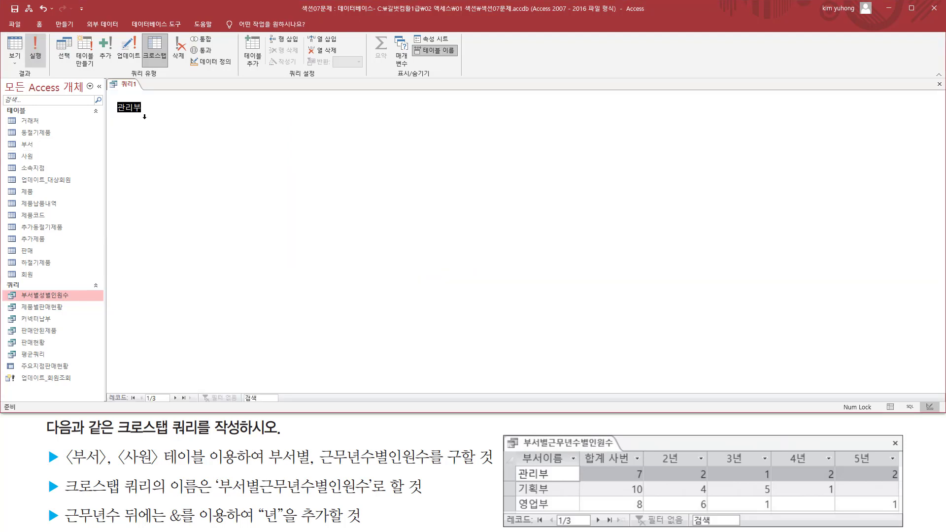
{"action": "mouse_move", "coordinate": [211, 85]}
{"action": "left_mouse_down"}
{"action": "mouse_move", "coordinate": [274, 100]}
{"action": "mouse_move", "coordinate": [390, 101]}
{"action": "left_mouse_up"}
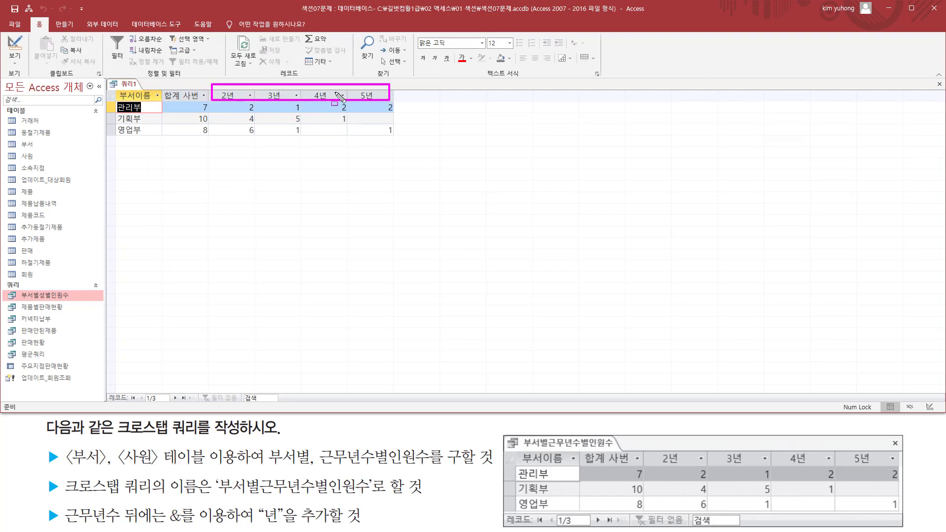
{"action": "key", "text": "Escape"}
{"action": "left_click", "coordinate": [133, 106]}
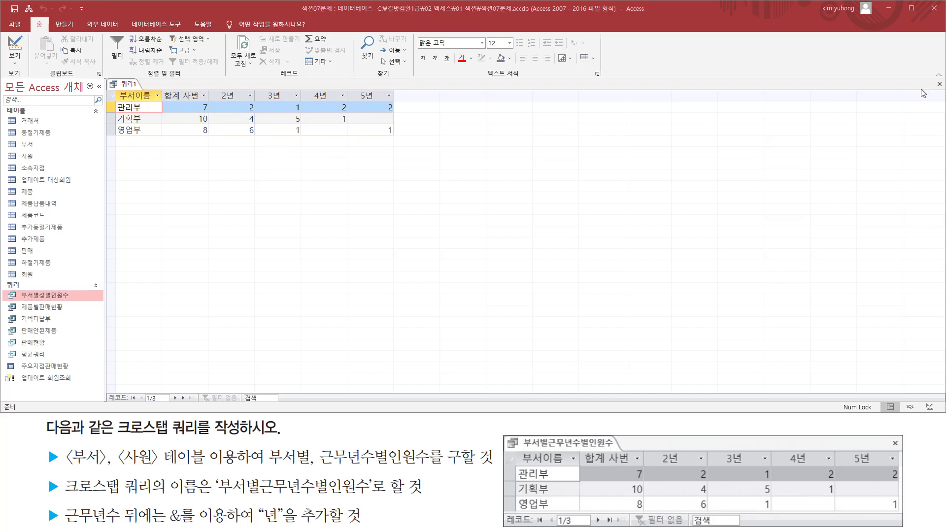
Close the query and save it under the name 부서별근무년수별인원수.
{"action": "left_click", "coordinate": [940, 84]}
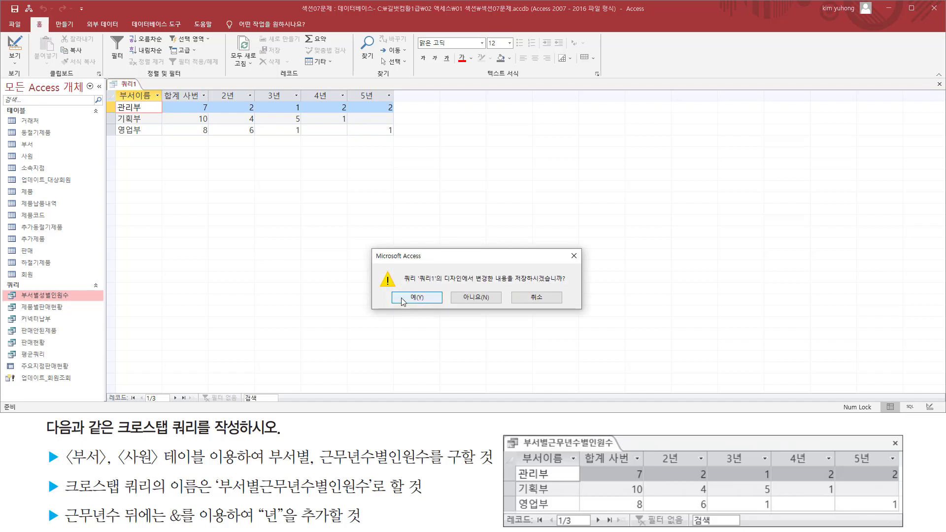
{"action": "left_click", "coordinate": [417, 298]}
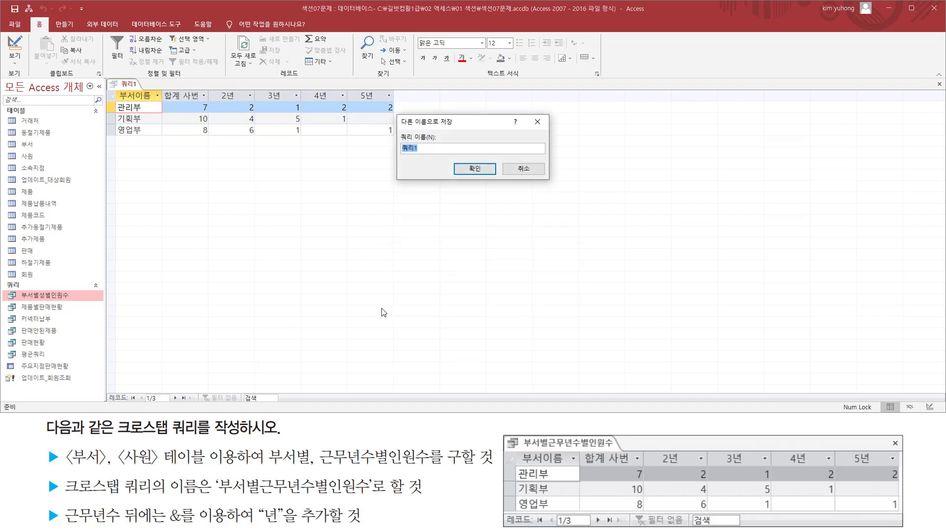
{"action": "left_click_drag", "start_coordinate": [53, 496], "coordinate": [373, 499]}
{"action": "key", "text": "Escape"}
{"action": "left_click", "coordinate": [440, 133]}
{"action": "type", "text": "부서별근무년수별인원수"}
{"action": "left_click", "coordinate": [475, 169]}
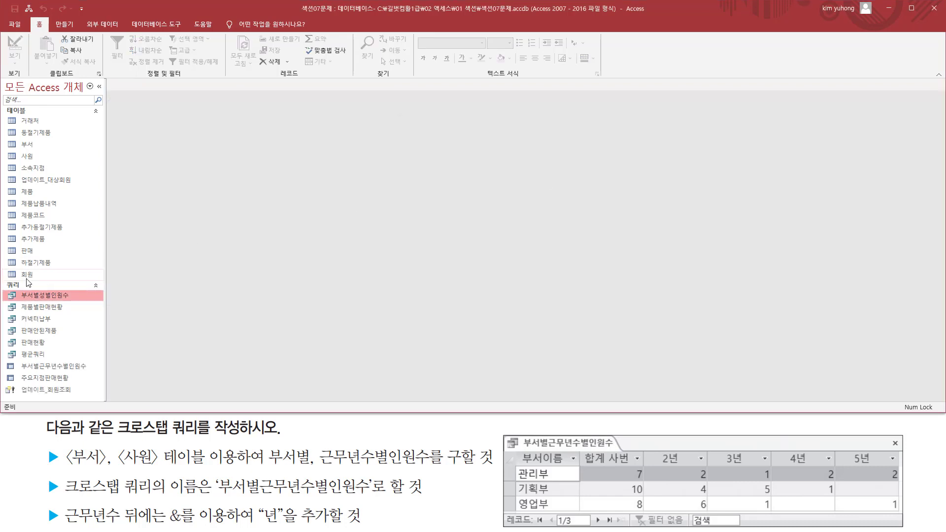
{"action": "mouse_move", "coordinate": [16, 358]}
{"action": "left_mouse_down"}
{"action": "mouse_move", "coordinate": [30, 373]}
{"action": "mouse_move", "coordinate": [91, 374]}
{"action": "left_mouse_up"}
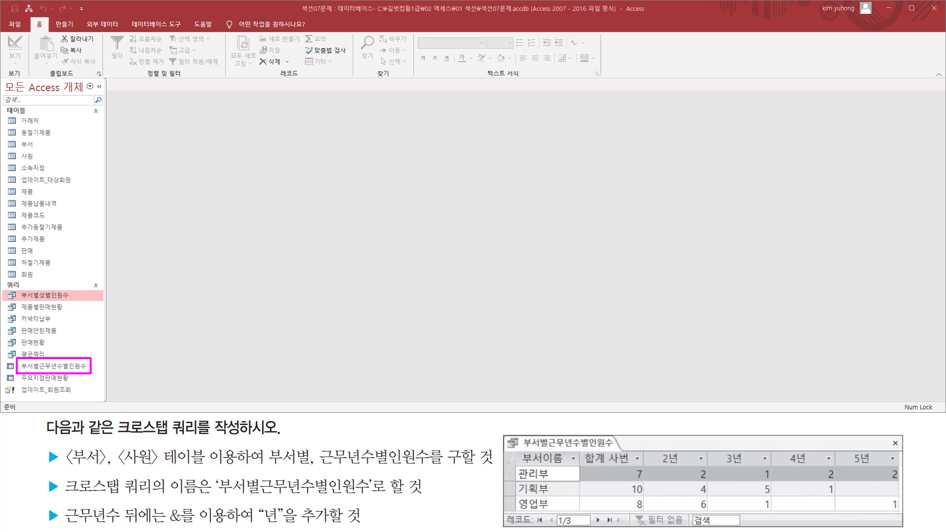
Review the crosstab task's instructions and sample result for the required source tables and fields.
{"action": "key", "text": "ctrl+z"}
{"action": "mouse_move", "coordinate": [38, 426]}
{"action": "left_mouse_down"}
{"action": "mouse_move", "coordinate": [64, 458]}
{"action": "mouse_move", "coordinate": [316, 490]}
{"action": "mouse_move", "coordinate": [495, 528]}
{"action": "left_mouse_up"}
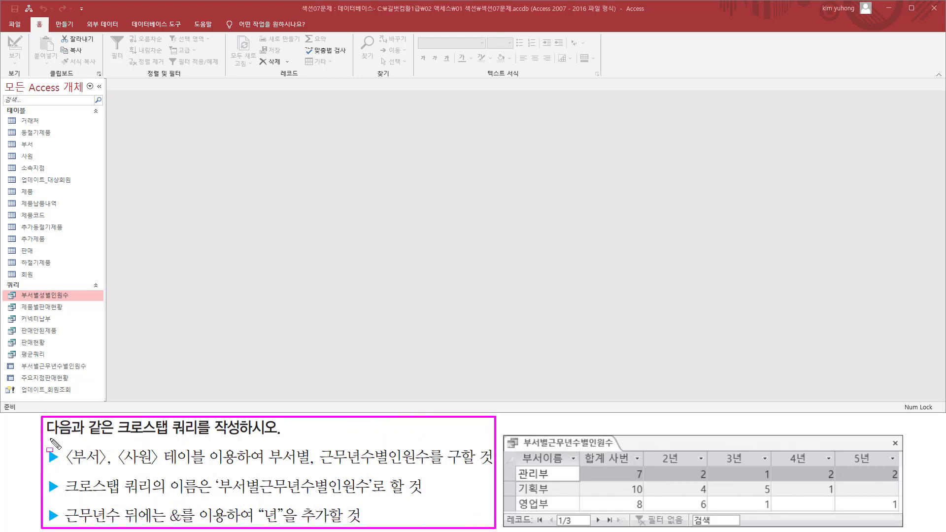
{"action": "mouse_move", "coordinate": [48, 437]}
{"action": "left_mouse_down"}
{"action": "mouse_move", "coordinate": [69, 446]}
{"action": "mouse_move", "coordinate": [281, 447]}
{"action": "left_mouse_up"}
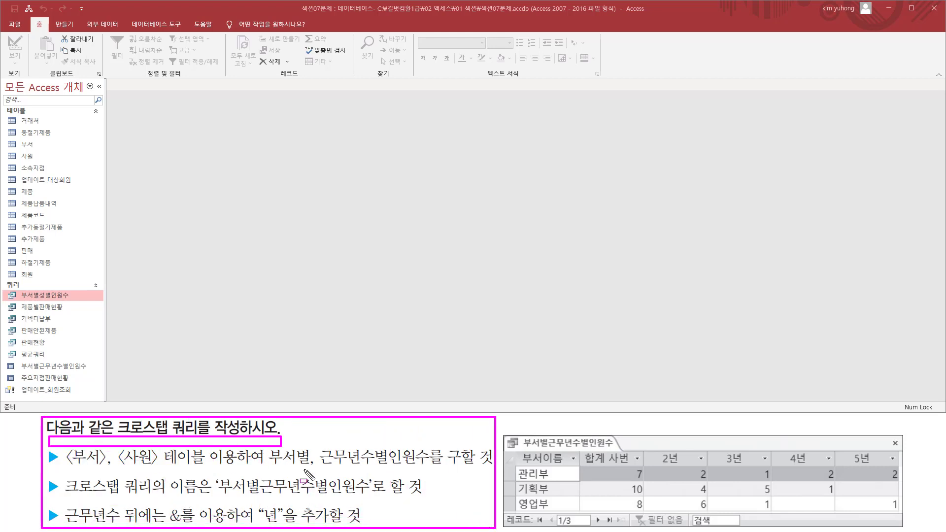
{"action": "key", "text": "Escape"}
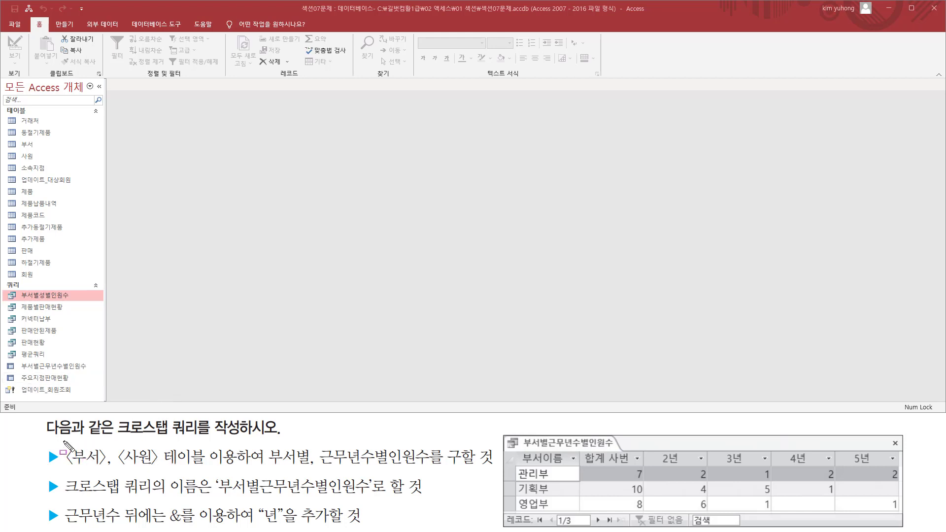
{"action": "mouse_move", "coordinate": [63, 441]}
{"action": "left_mouse_down"}
{"action": "mouse_move", "coordinate": [92, 469]}
{"action": "mouse_move", "coordinate": [210, 469]}
{"action": "left_mouse_up"}
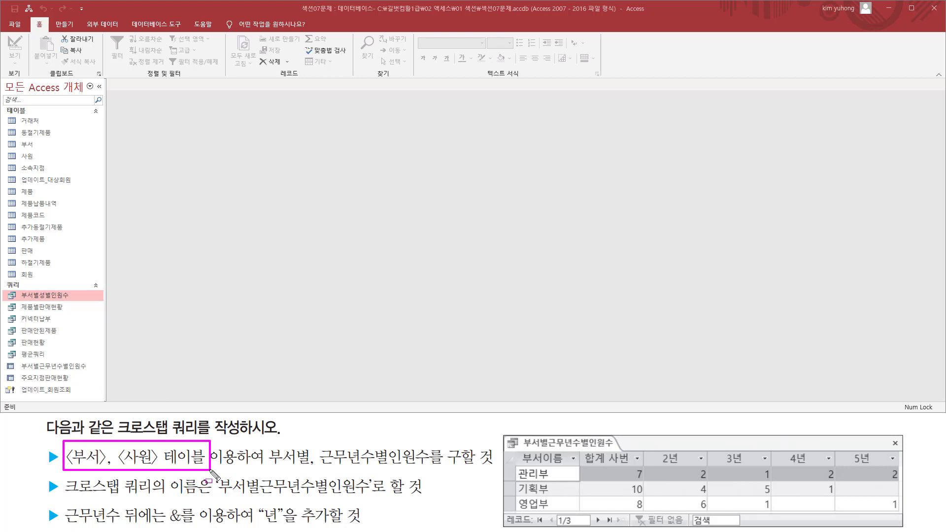
{"action": "mouse_move", "coordinate": [515, 450]}
{"action": "left_mouse_down"}
{"action": "mouse_move", "coordinate": [671, 506]}
{"action": "mouse_move", "coordinate": [897, 514]}
{"action": "left_mouse_up"}
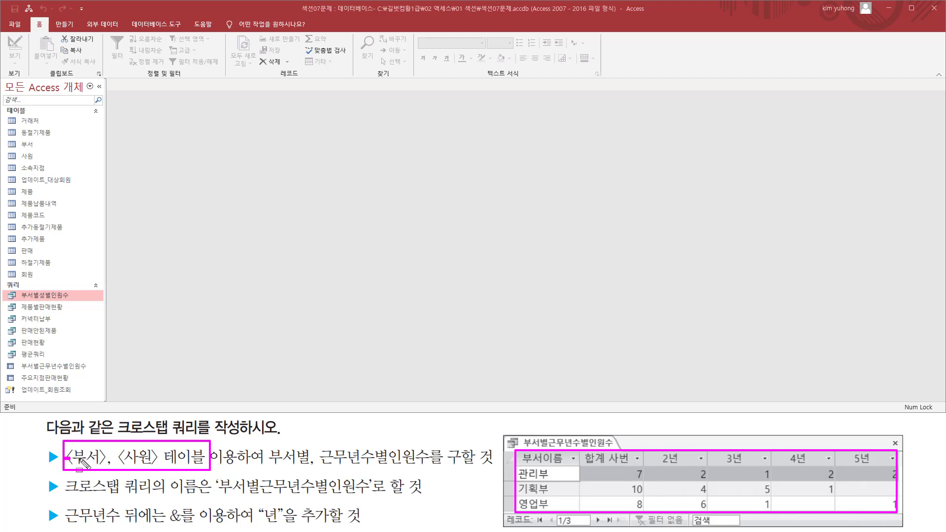
{"action": "left_click_drag", "start_coordinate": [80, 460], "coordinate": [205, 459]}
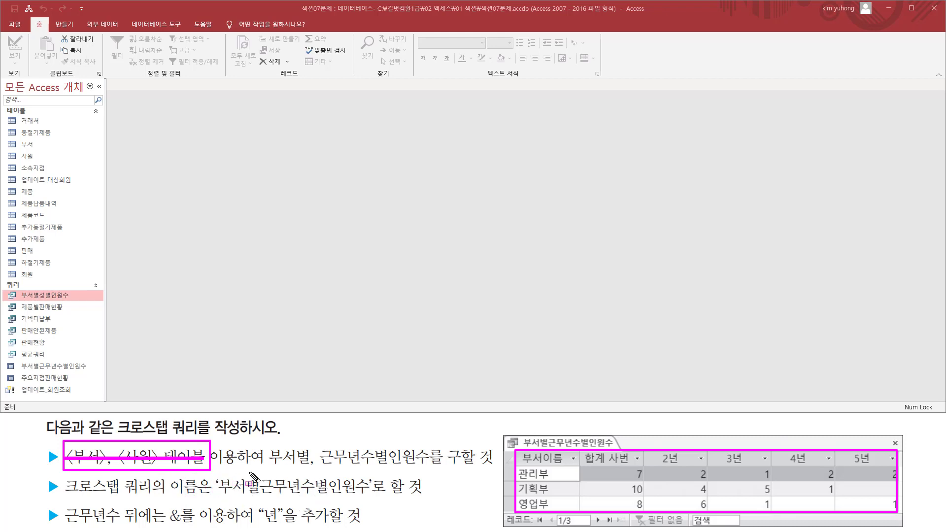
{"action": "key", "text": "Escape"}
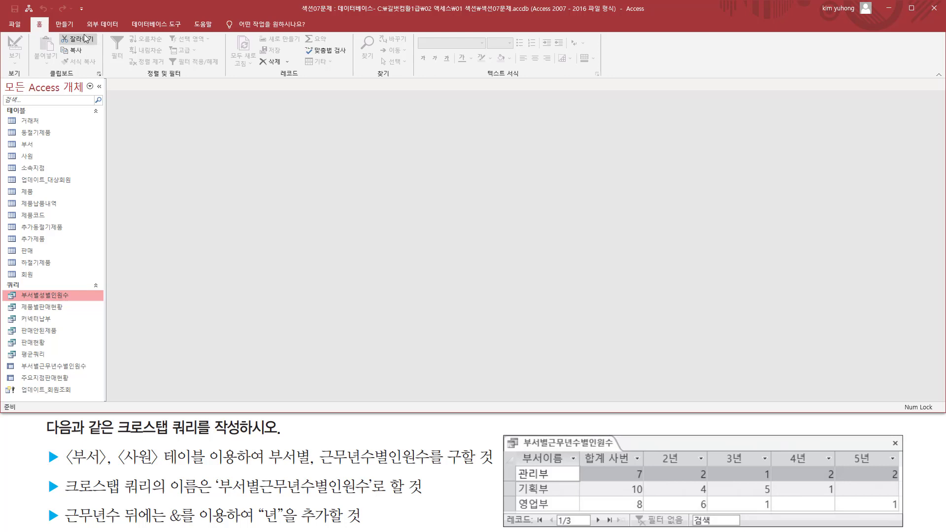
Create a new query in design view and add the 부서 and 사원 tables to it.
{"action": "left_click", "coordinate": [64, 24]}
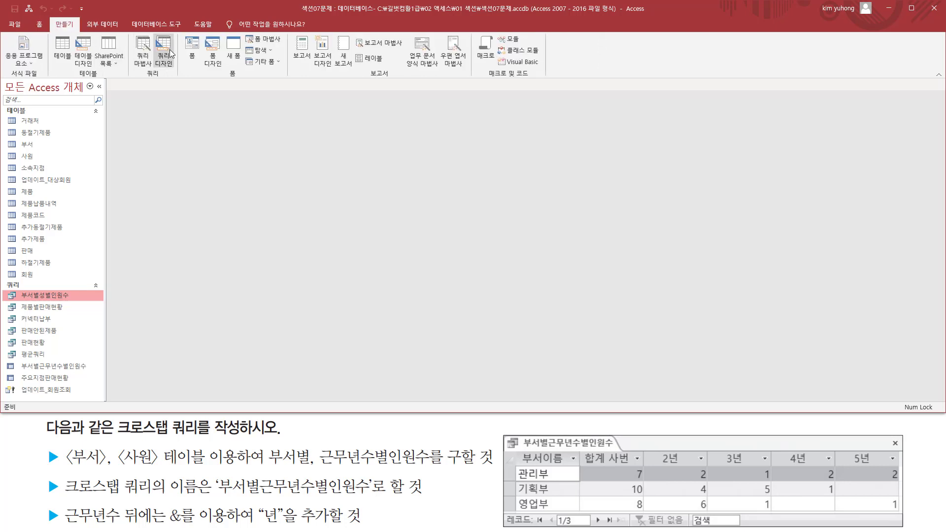
{"action": "left_click", "coordinate": [167, 49]}
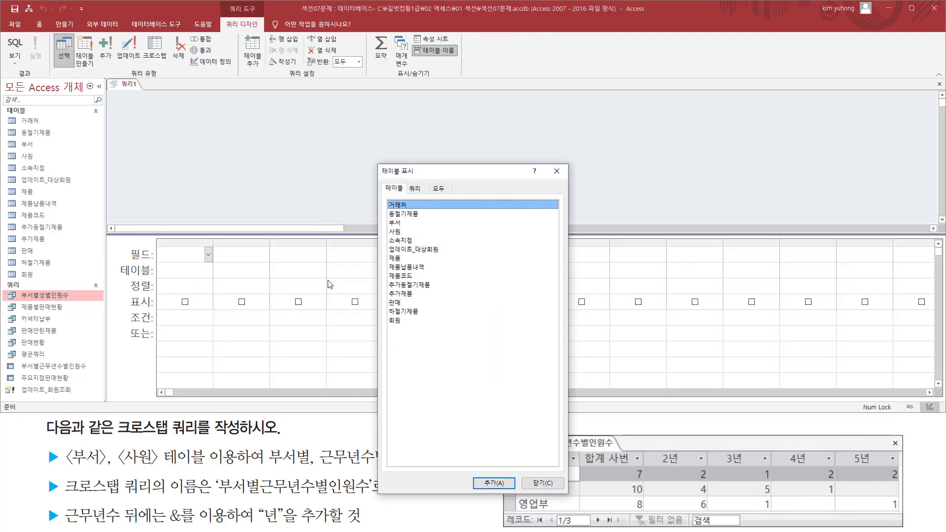
{"action": "double_click", "coordinate": [395, 222]}
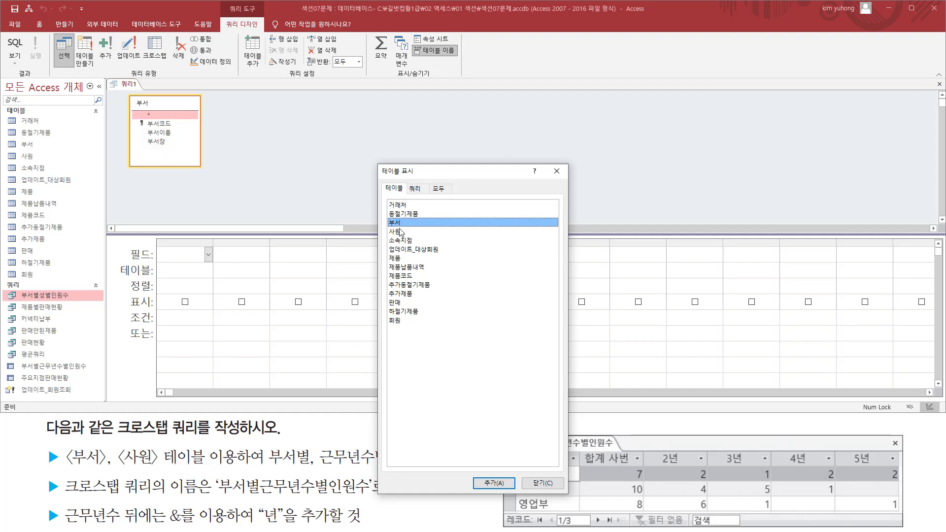
{"action": "left_click", "coordinate": [399, 232]}
{"action": "double_click", "coordinate": [424, 232]}
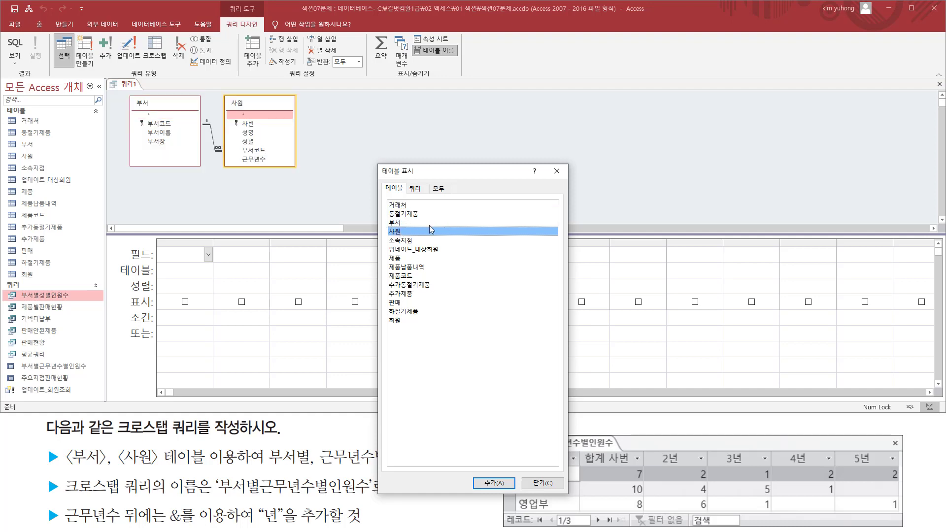
{"action": "left_click", "coordinate": [557, 171]}
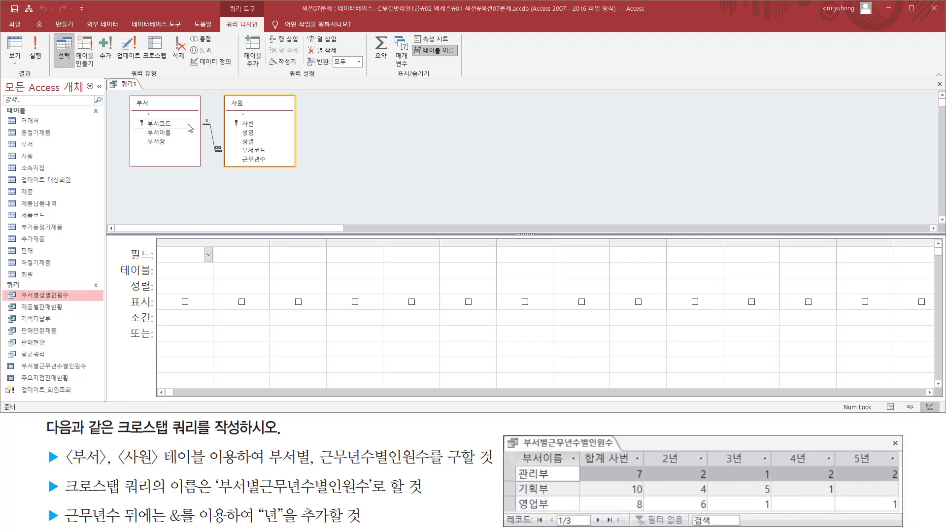
Add 부서이름 from the 부서 table and 사번 and 근무년수 from the 사원 table to the query grid.
{"action": "double_click", "coordinate": [159, 133]}
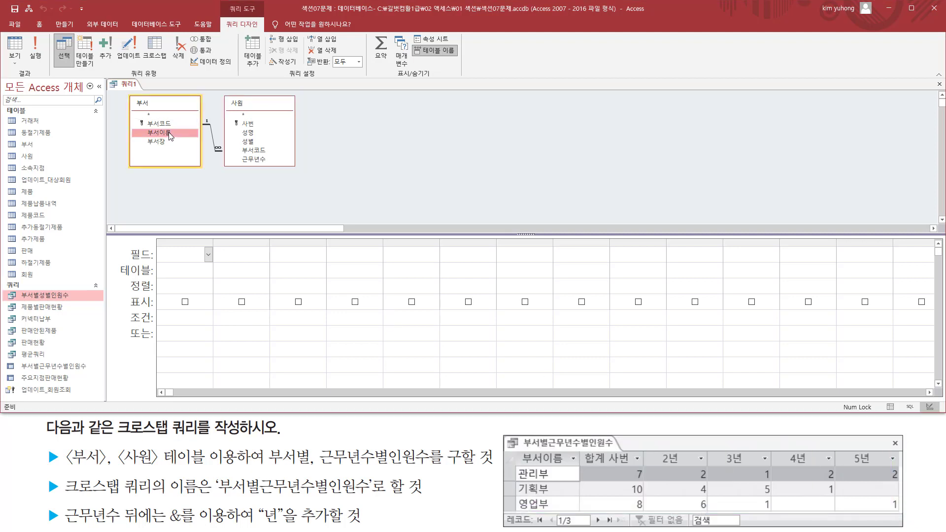
{"action": "double_click", "coordinate": [251, 125]}
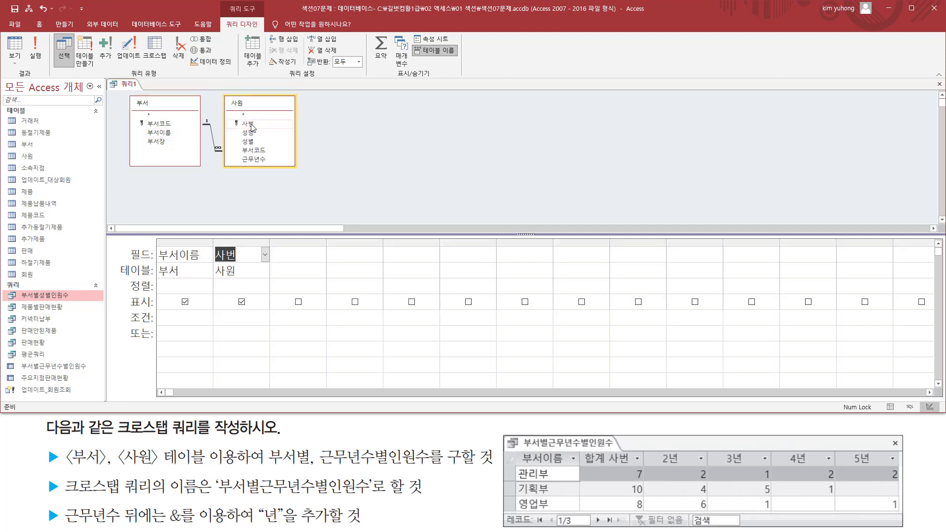
{"action": "double_click", "coordinate": [254, 160]}
{"action": "mouse_move", "coordinate": [156, 236]}
{"action": "left_mouse_down"}
{"action": "mouse_move", "coordinate": [288, 283]}
{"action": "mouse_move", "coordinate": [327, 284]}
{"action": "left_mouse_up"}
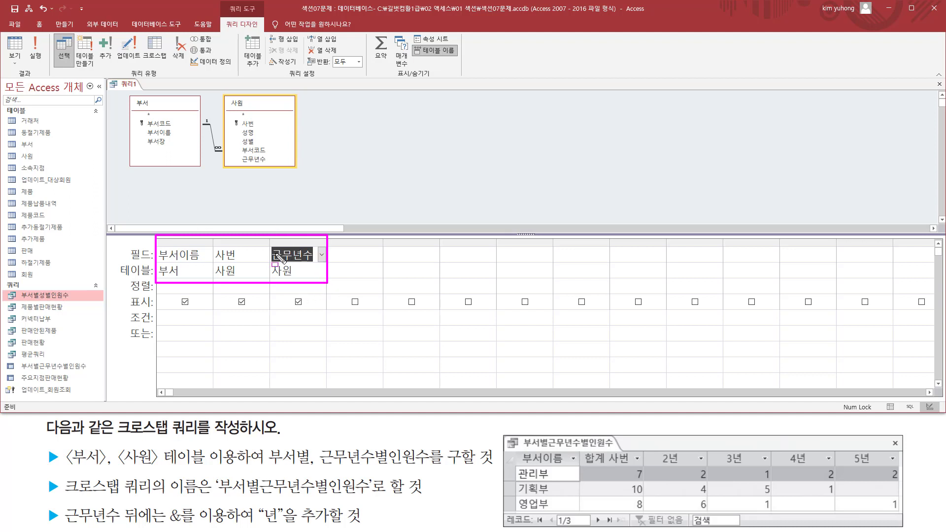
{"action": "key", "text": "Escape"}
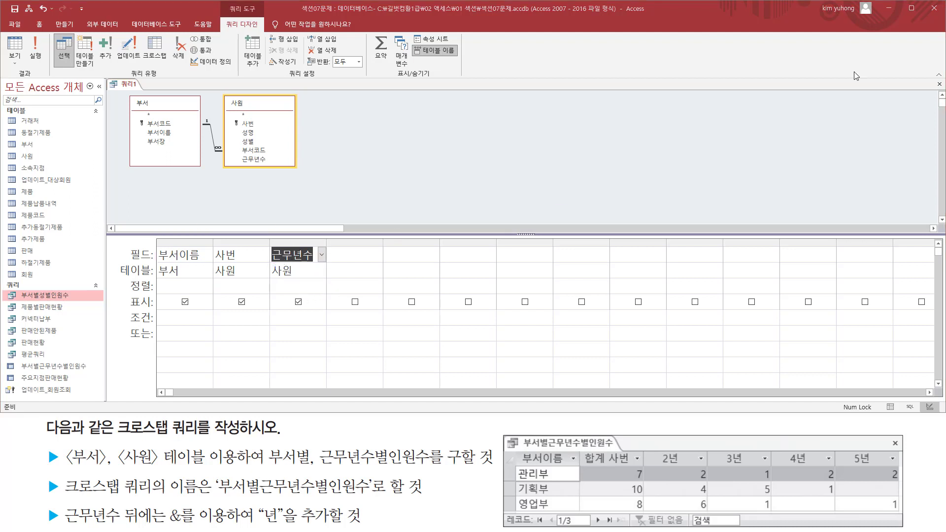
Close the select query and save it under the name 임시.
{"action": "left_click", "coordinate": [940, 85]}
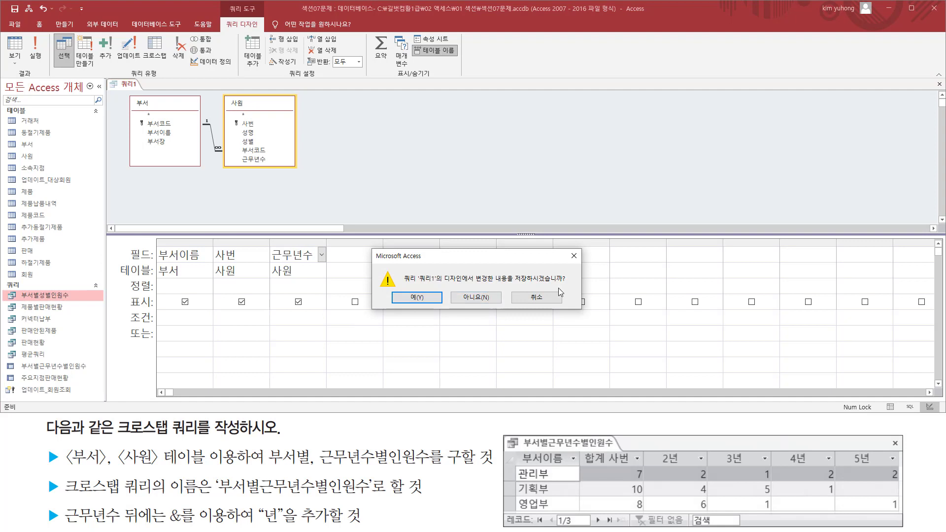
{"action": "left_click", "coordinate": [435, 301]}
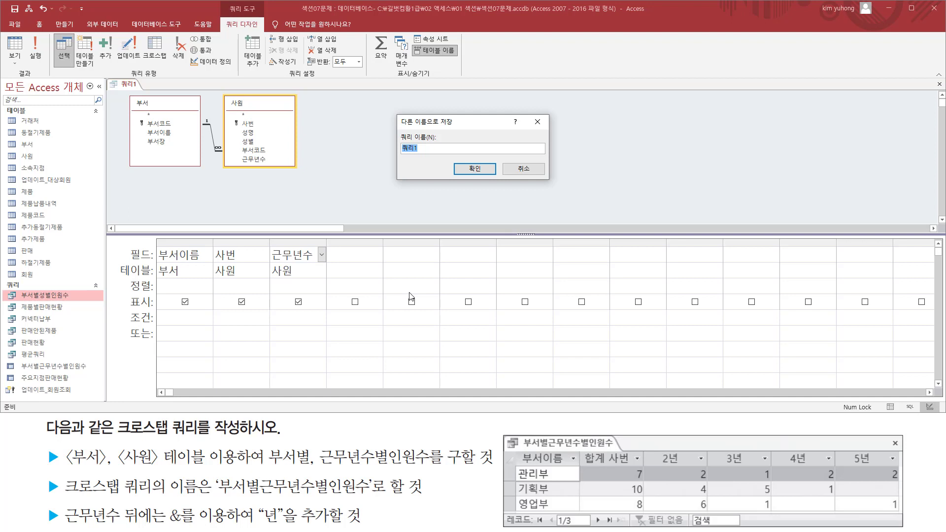
{"action": "type", "text": "이"}
{"action": "left_click", "coordinate": [440, 148]}
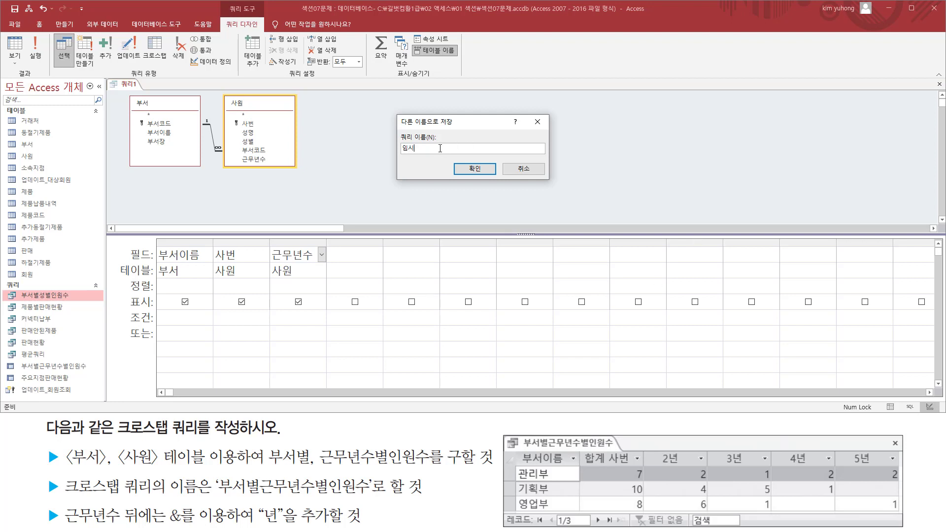
{"action": "left_click", "coordinate": [474, 168]}
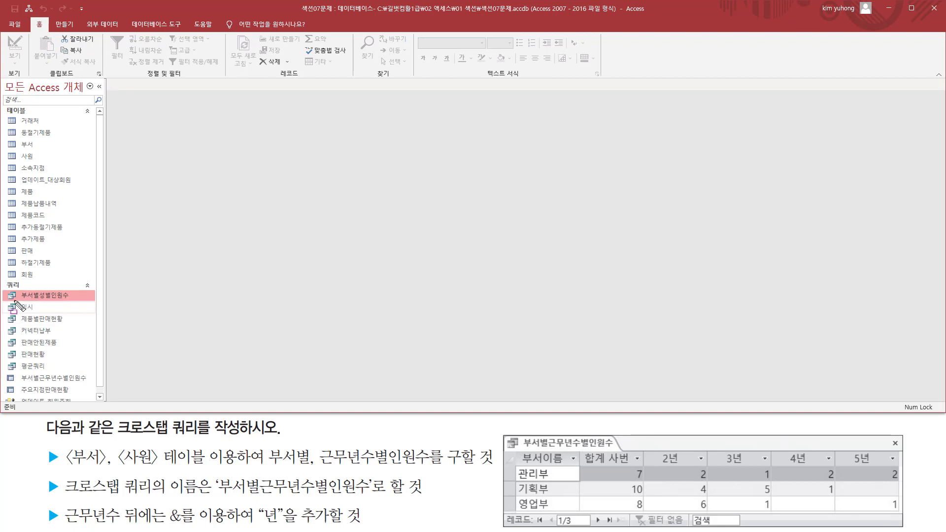
{"action": "left_click_drag", "start_coordinate": [13, 301], "coordinate": [47, 312]}
{"action": "mouse_move", "coordinate": [113, 417]}
{"action": "left_mouse_down"}
{"action": "mouse_move", "coordinate": [197, 449]}
{"action": "mouse_move", "coordinate": [252, 439]}
{"action": "left_mouse_up"}
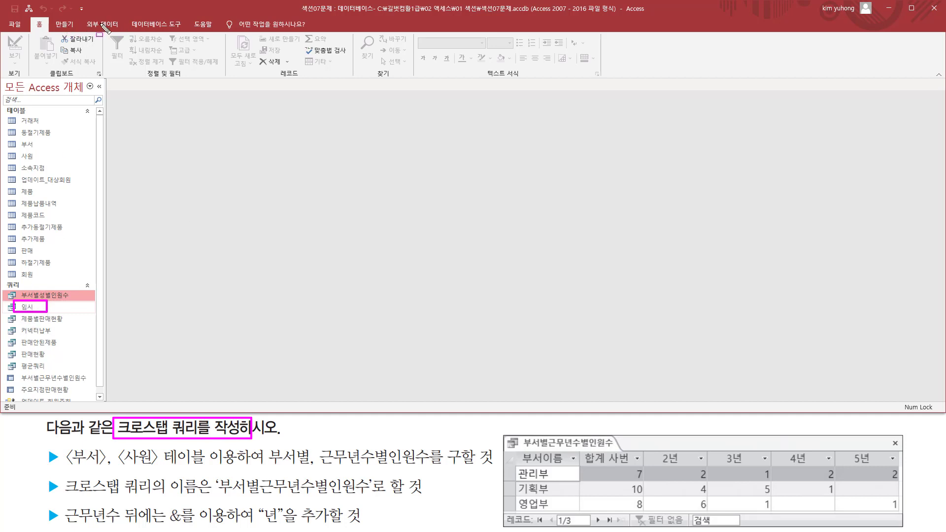
Start the crosstab query wizard and choose the 임시 query as its data source.
{"action": "left_click", "coordinate": [65, 24]}
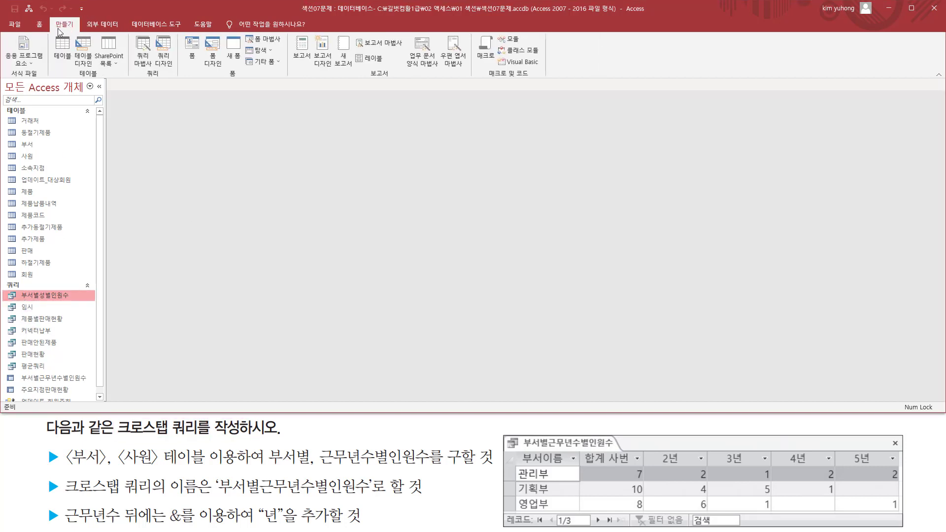
{"action": "left_click", "coordinate": [144, 53]}
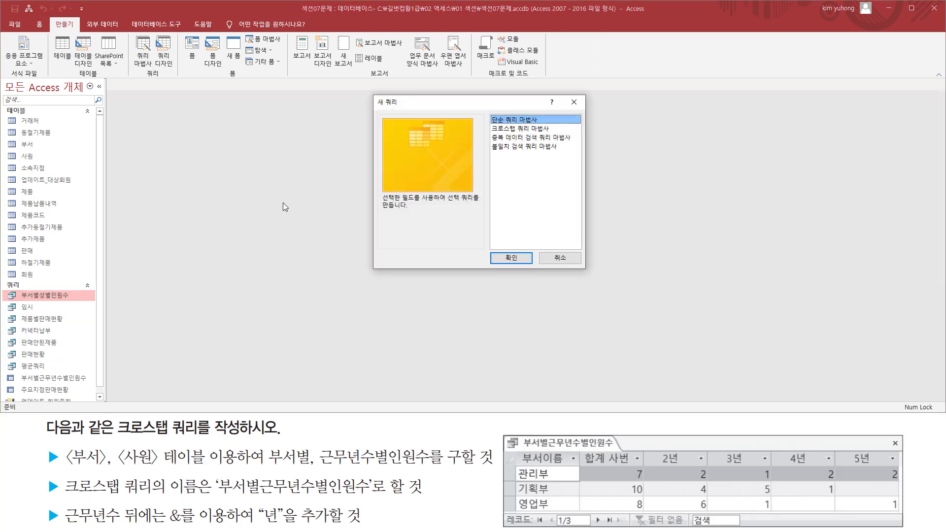
{"action": "left_click", "coordinate": [518, 129]}
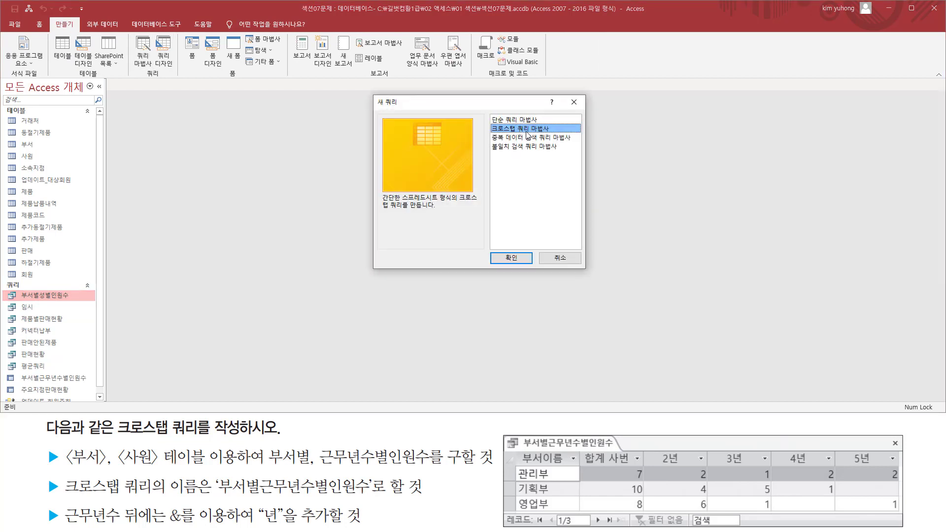
{"action": "left_click", "coordinate": [512, 258]}
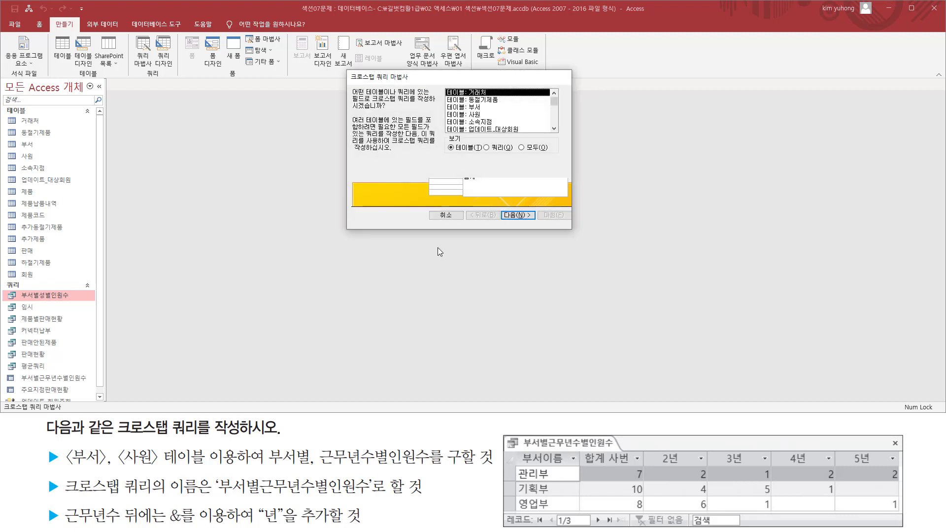
{"action": "left_click_drag", "start_coordinate": [351, 84], "coordinate": [435, 113]}
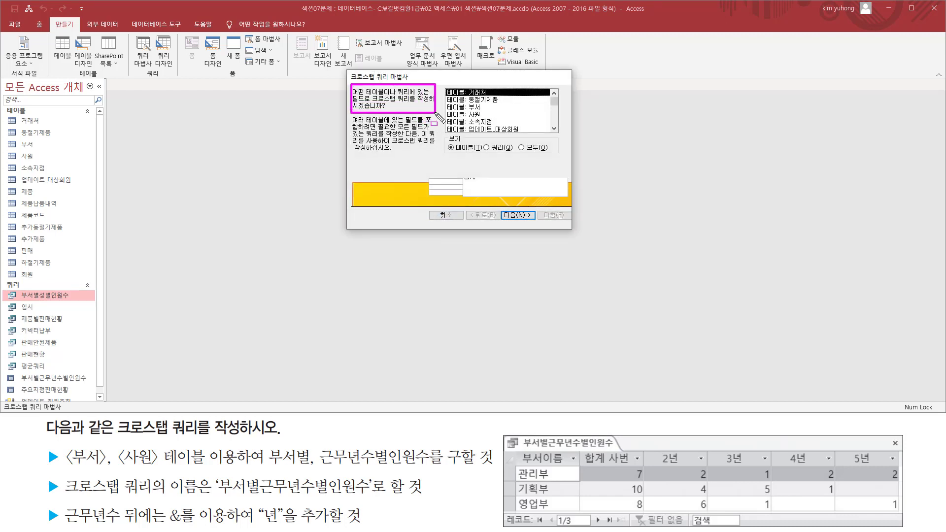
{"action": "key", "text": "Escape"}
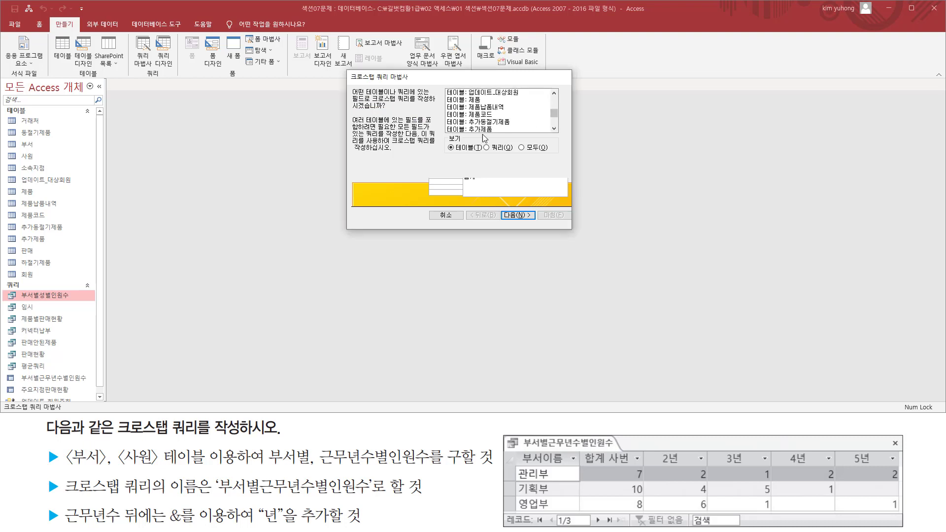
{"action": "left_click", "coordinate": [488, 147]}
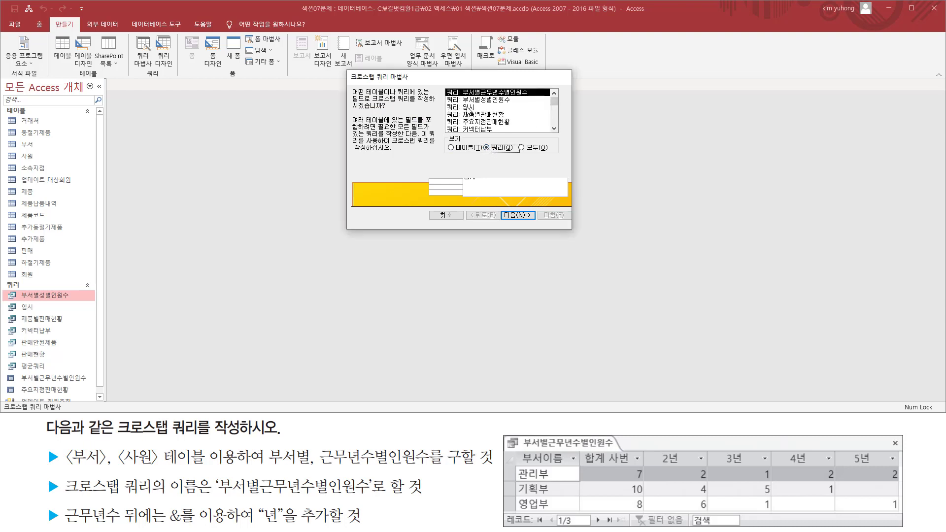
{"action": "left_click", "coordinate": [454, 107]}
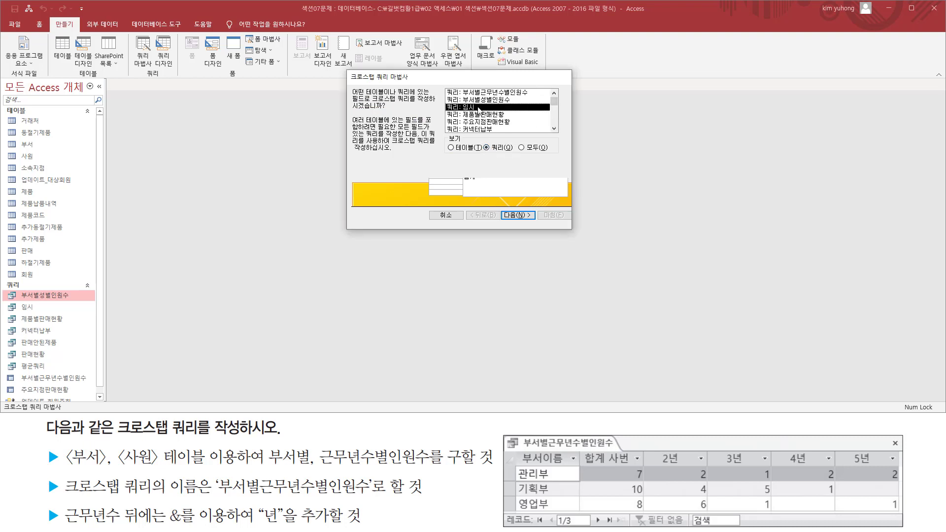
{"action": "left_click", "coordinate": [517, 216]}
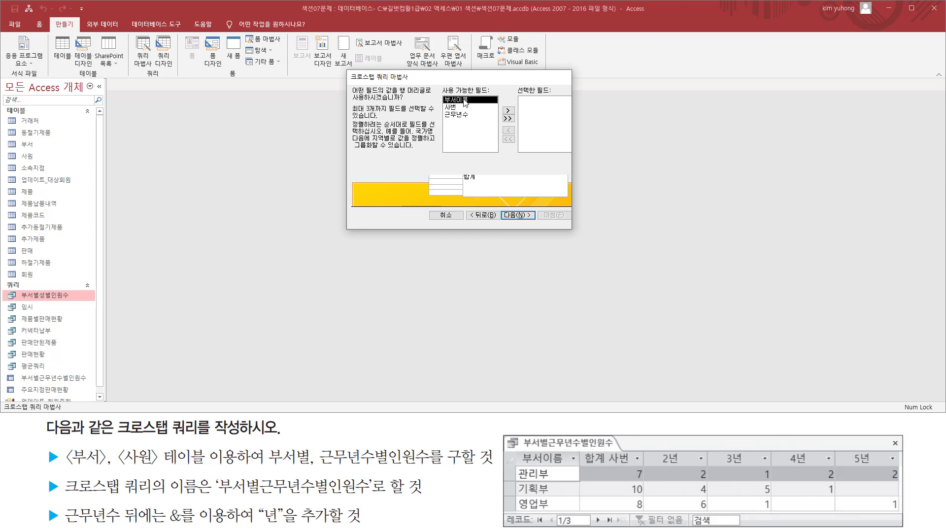
Set 부서이름 as the crosstab's row heading and 근무년수 as its column heading.
{"action": "left_click", "coordinate": [508, 111]}
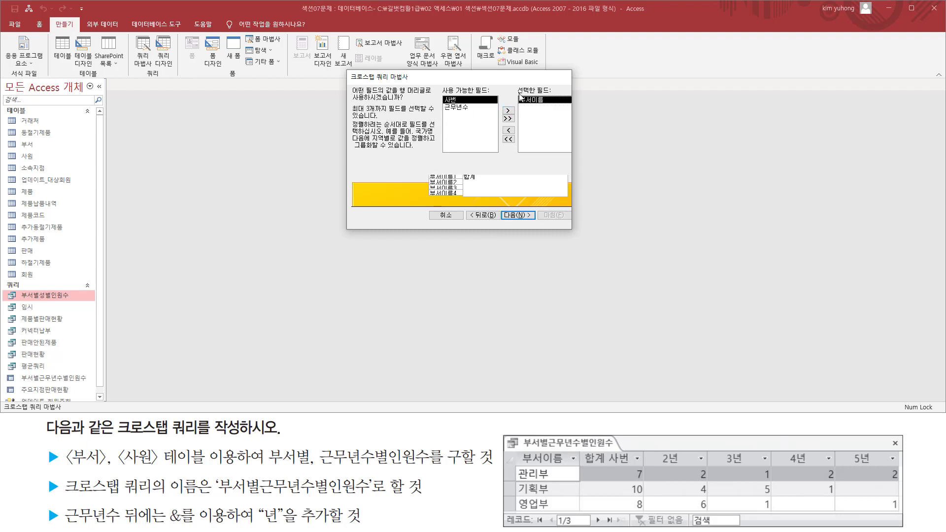
{"action": "left_click", "coordinate": [522, 215]}
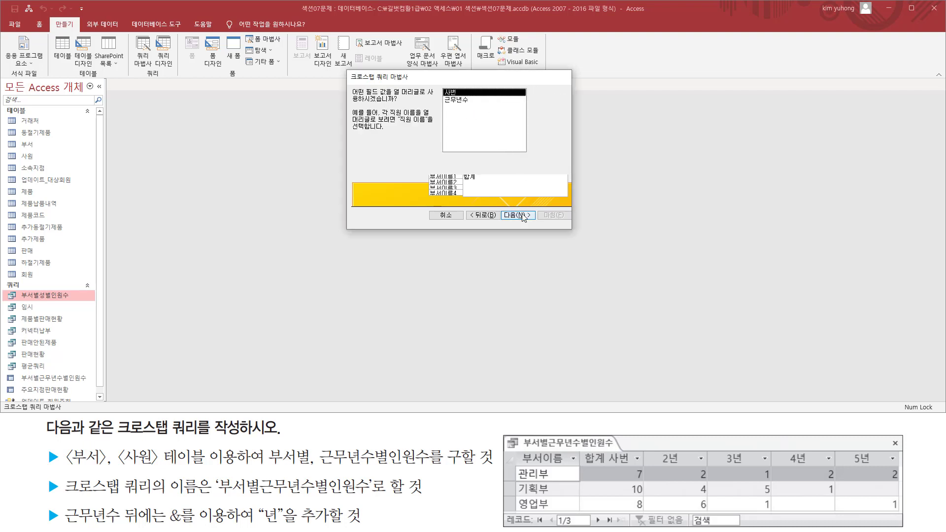
{"action": "left_click_drag", "start_coordinate": [392, 84], "coordinate": [433, 97]}
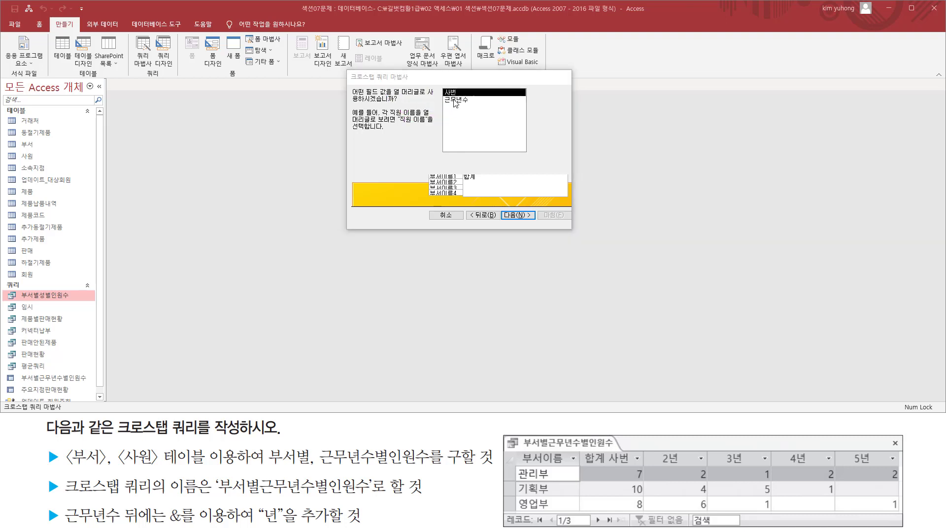
{"action": "left_click", "coordinate": [459, 102]}
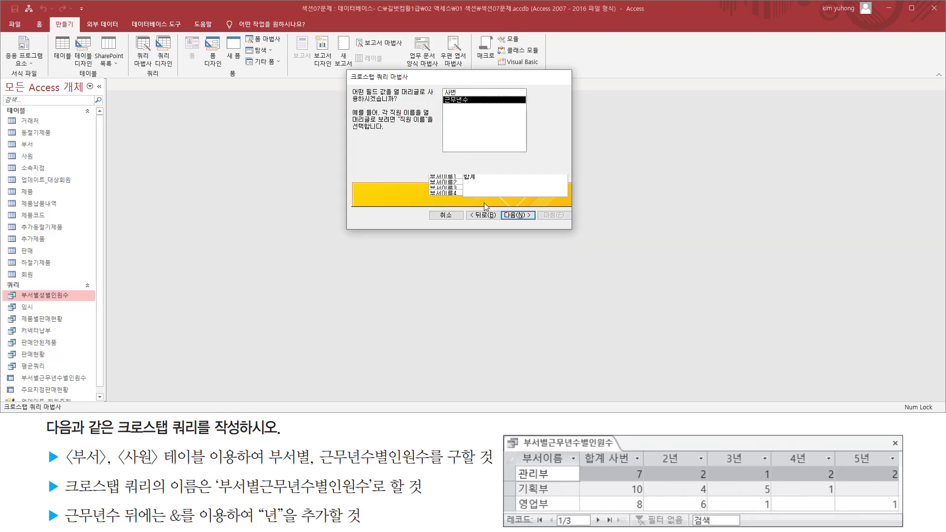
{"action": "left_click", "coordinate": [525, 218]}
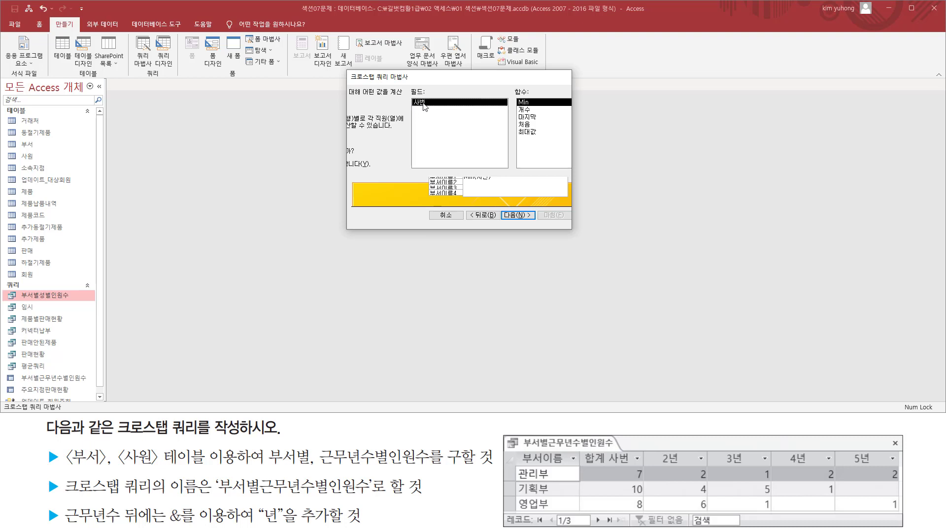
Calculate the crosstab's values with the 개수 function on 사번 and proceed to naming the query.
{"action": "left_click", "coordinate": [531, 110]}
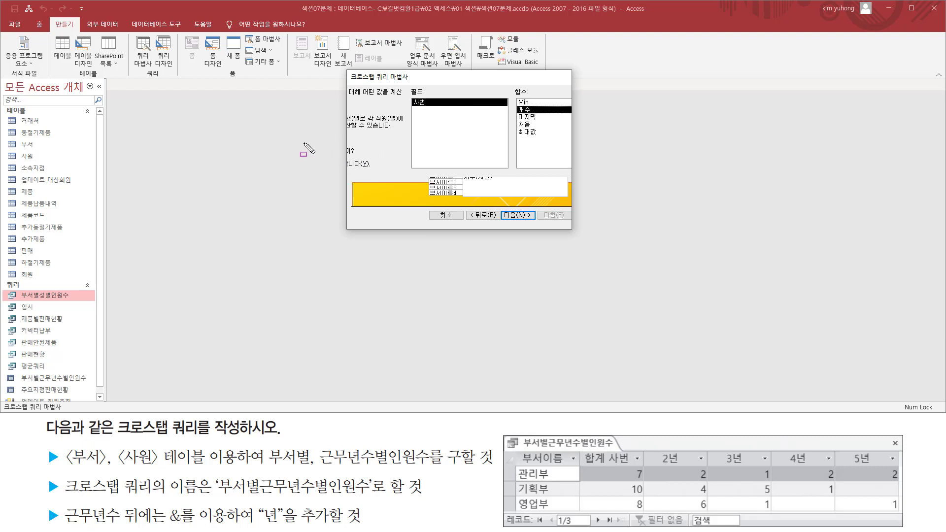
{"action": "mouse_move", "coordinate": [302, 143]}
{"action": "left_mouse_down"}
{"action": "mouse_move", "coordinate": [346, 168]}
{"action": "mouse_move", "coordinate": [376, 169]}
{"action": "left_mouse_up"}
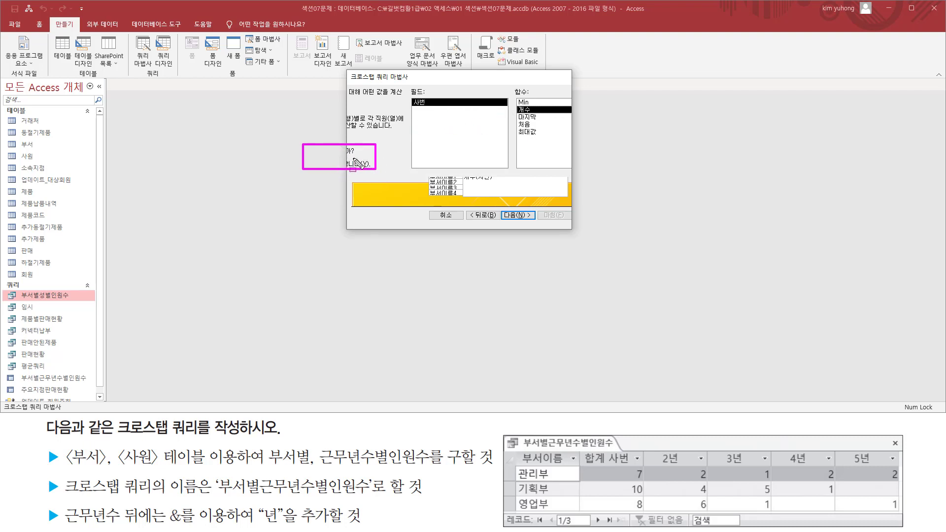
{"action": "mouse_move", "coordinate": [585, 449]}
{"action": "left_mouse_down"}
{"action": "mouse_move", "coordinate": [640, 503]}
{"action": "mouse_move", "coordinate": [643, 522]}
{"action": "mouse_move", "coordinate": [644, 513]}
{"action": "left_mouse_up"}
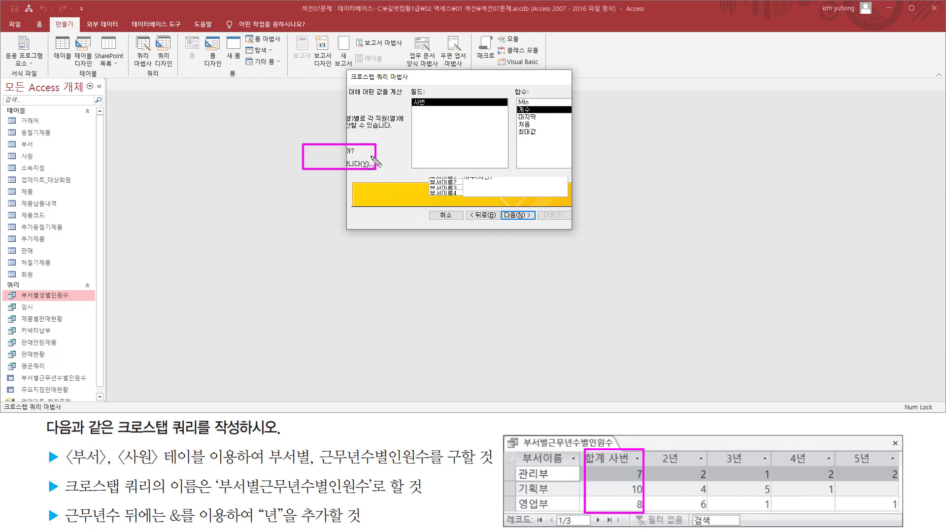
{"action": "key", "text": "Escape"}
{"action": "left_click", "coordinate": [515, 216]}
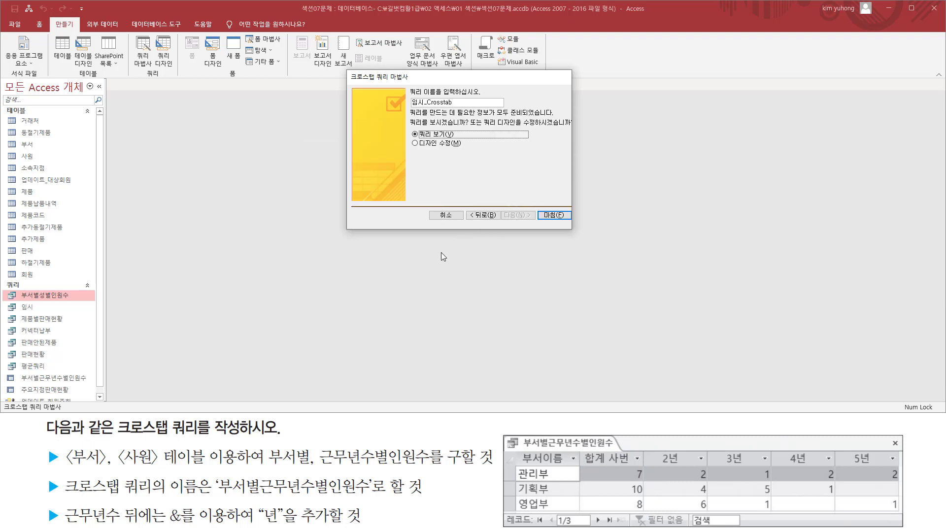
Name the crosstab query 부서별근무년수별인원수(임시) and finish the wizard with the query opened for viewing.
{"action": "double_click", "coordinate": [470, 103]}
{"action": "type", "text": "부"}
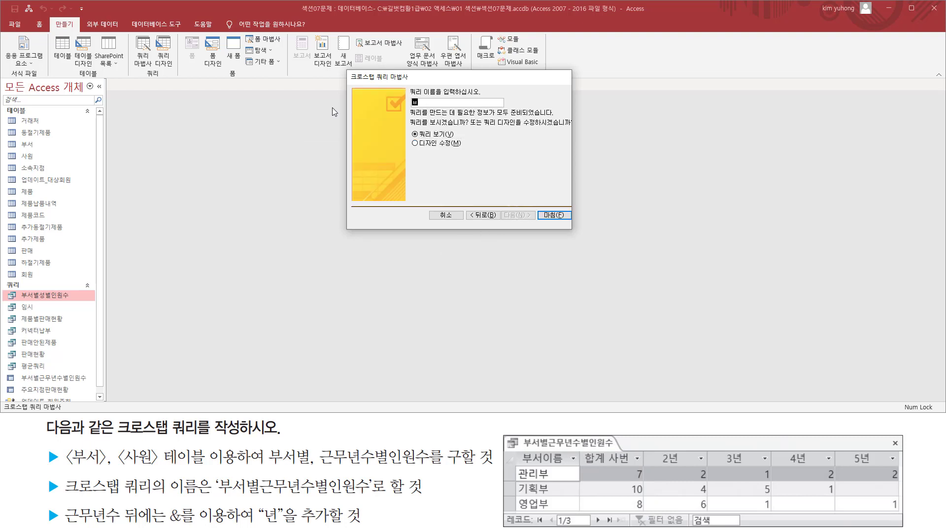
{"action": "type", "text": "서별근무년수별인원수"}
{"action": "left_click_drag", "start_coordinate": [411, 105], "coordinate": [478, 105]}
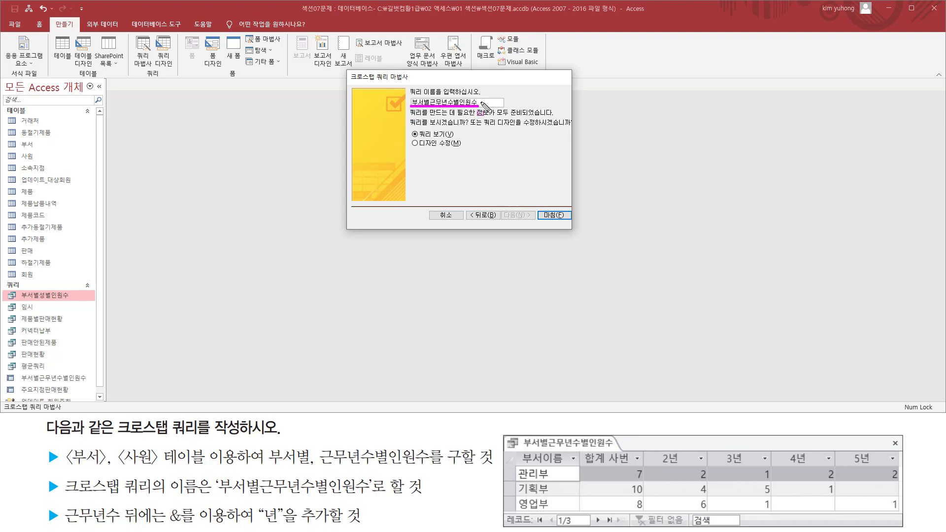
{"action": "key", "text": "Escape"}
{"action": "type", "text": "(임시"}
{"action": "left_click", "coordinate": [552, 215]}
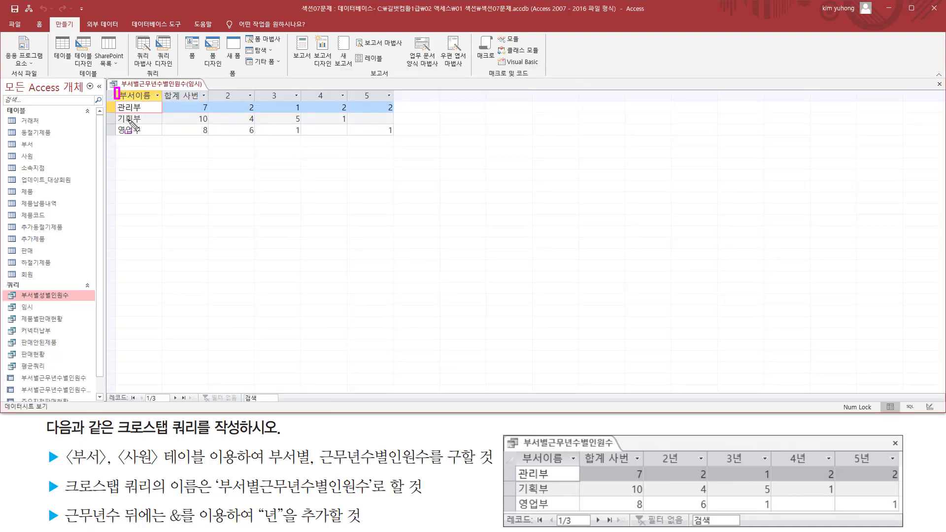
{"action": "left_click_drag", "start_coordinate": [115, 88], "coordinate": [399, 142]}
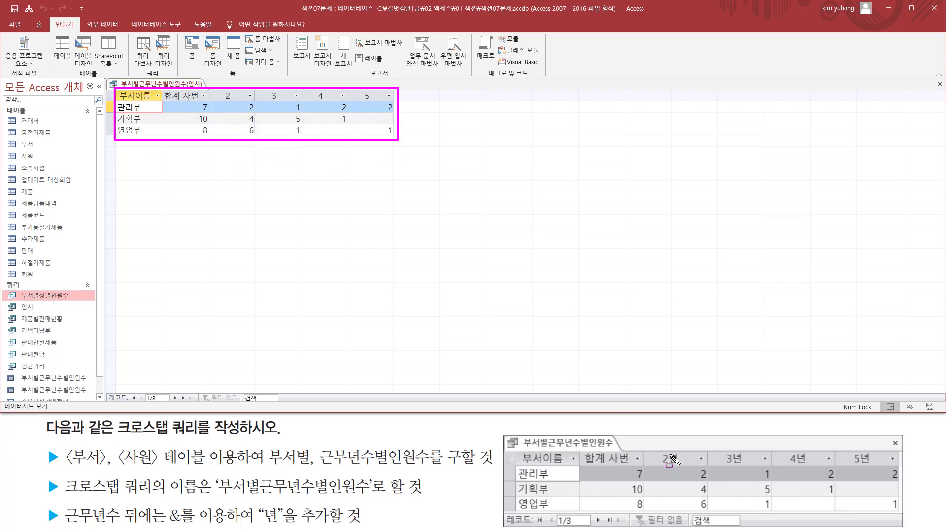
{"action": "mouse_move", "coordinate": [651, 447]}
{"action": "left_mouse_down"}
{"action": "mouse_move", "coordinate": [660, 460]}
{"action": "mouse_move", "coordinate": [892, 464]}
{"action": "left_mouse_up"}
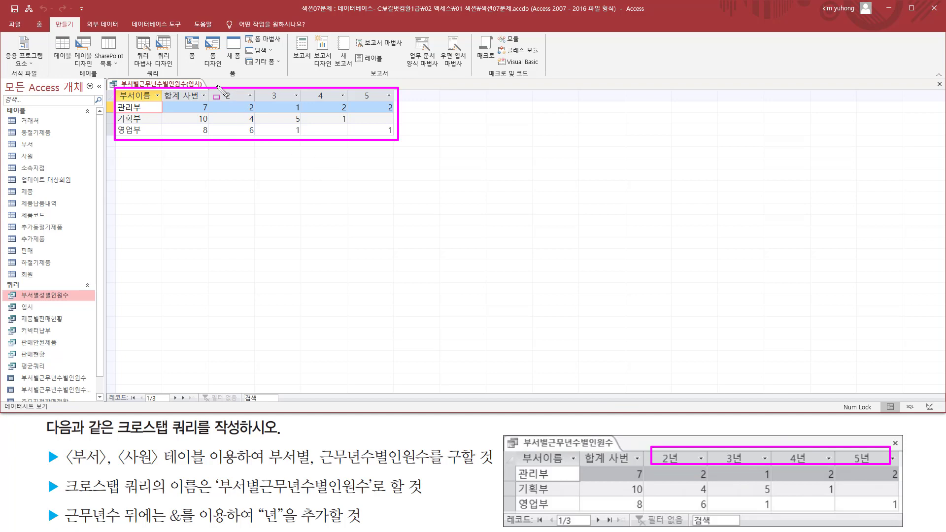
{"action": "left_click_drag", "start_coordinate": [217, 85], "coordinate": [396, 106]}
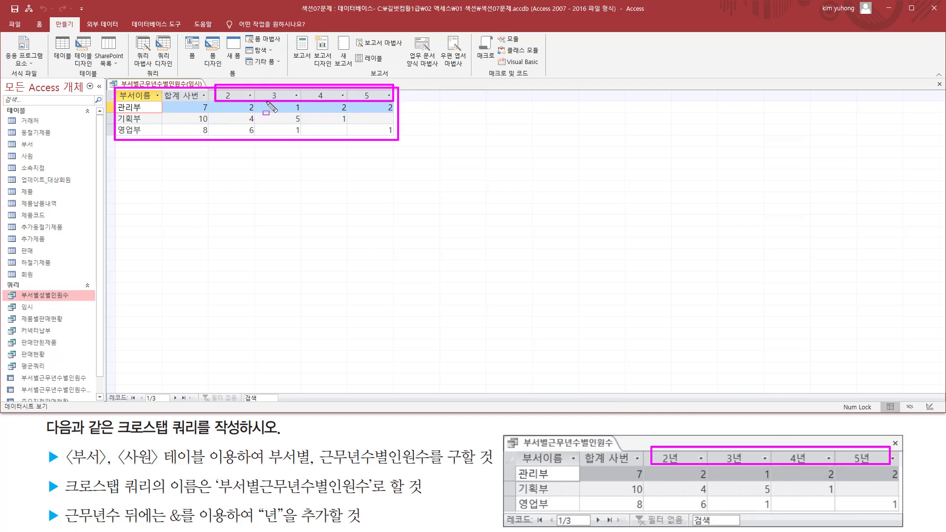
{"action": "key", "text": "Escape"}
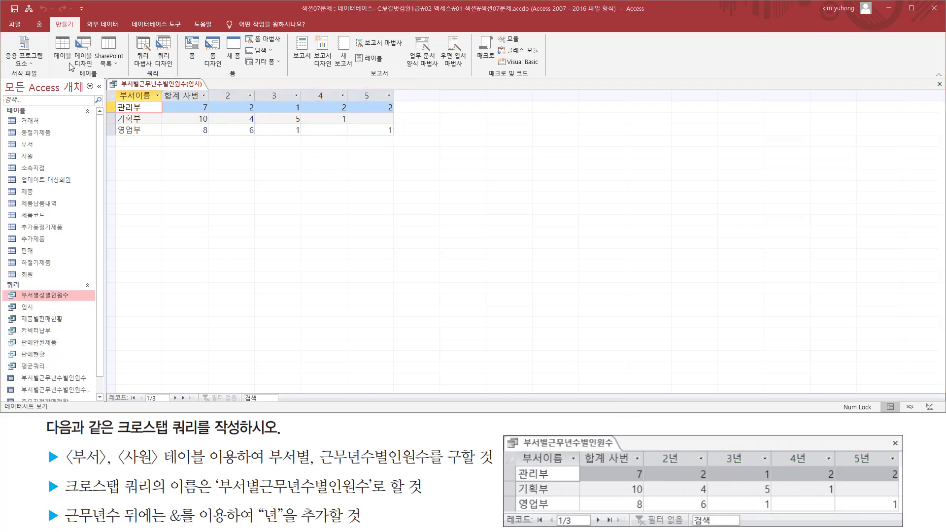
In the crosstab query's design, append & "년" to the [근무년수] column-heading field and run the query.
{"action": "right_click", "coordinate": [151, 84]}
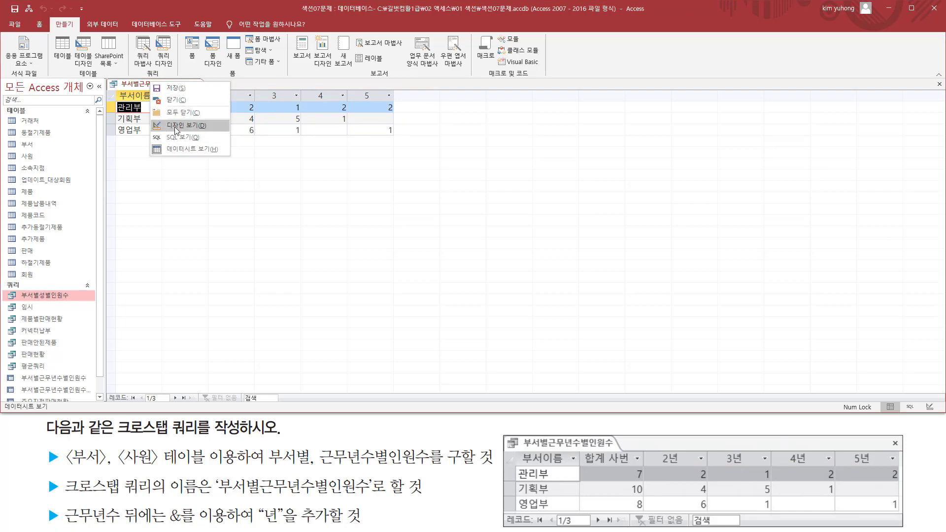
{"action": "left_click", "coordinate": [176, 126]}
{"action": "left_click", "coordinate": [257, 255]}
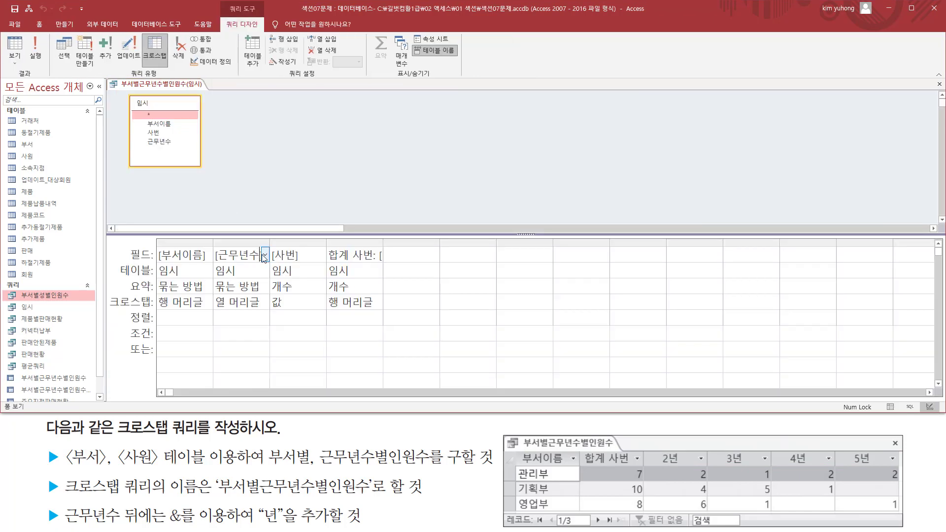
{"action": "left_click_drag", "start_coordinate": [269, 242], "coordinate": [445, 242]}
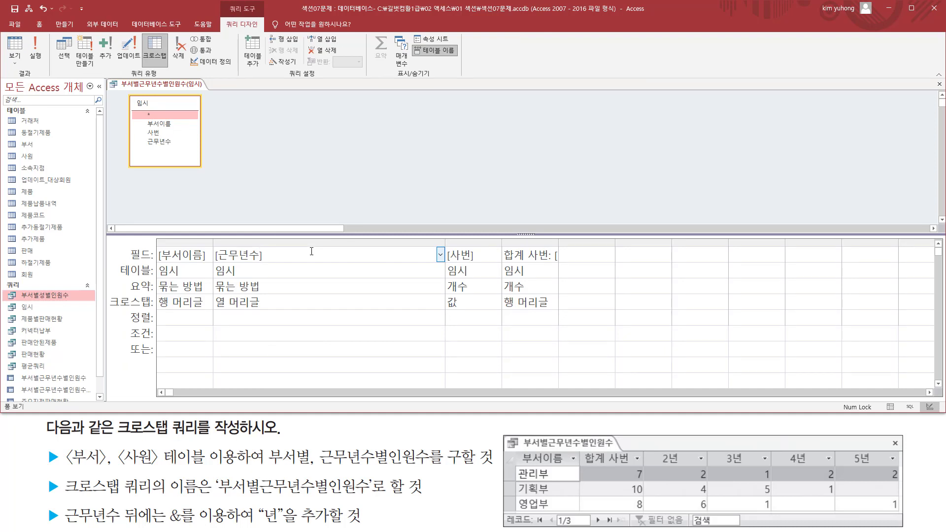
{"action": "type", "text": "& \"ㄴ"}
{"action": "type", "text": "\""}
{"action": "key", "text": "Tab"}
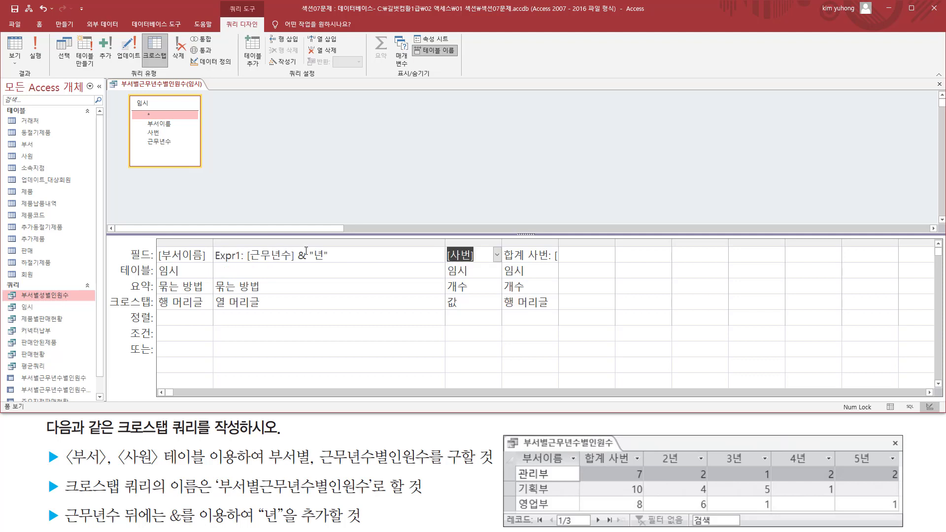
{"action": "left_click", "coordinate": [31, 47]}
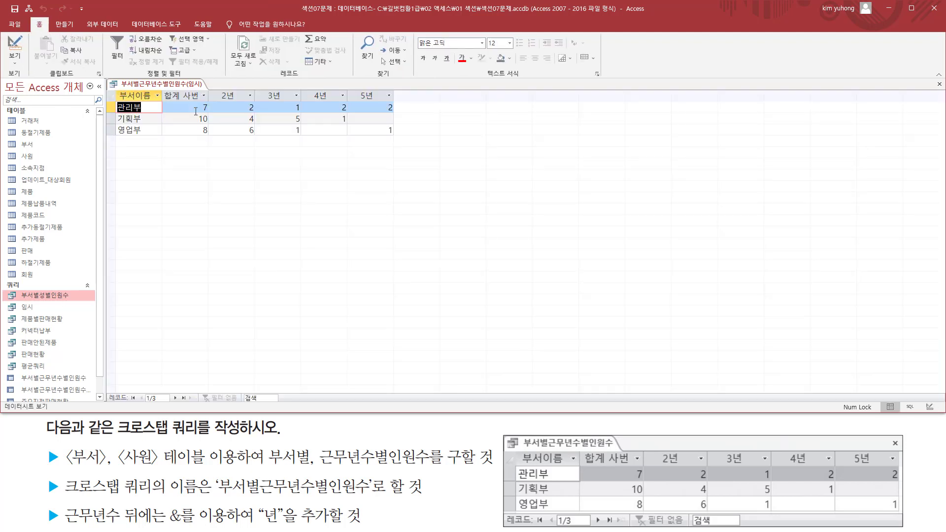
{"action": "left_click_drag", "start_coordinate": [117, 87], "coordinate": [404, 139]}
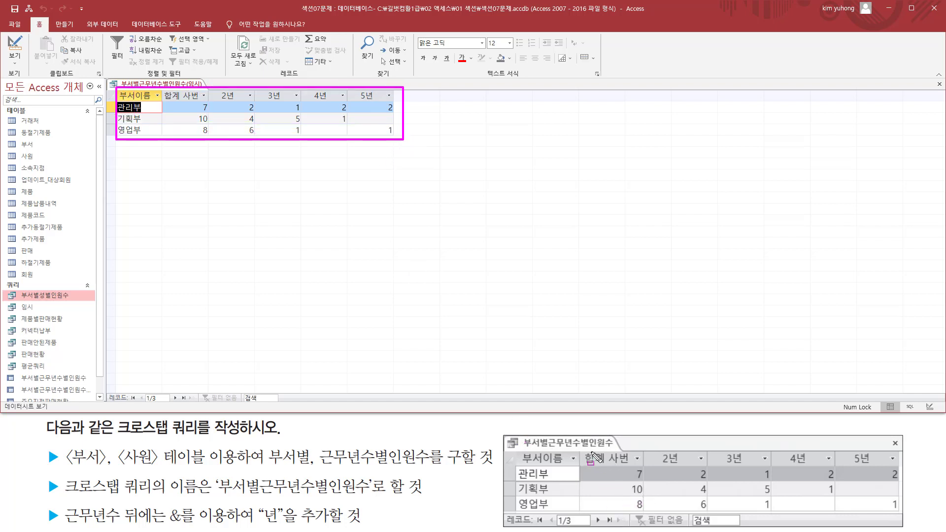
{"action": "mouse_move", "coordinate": [585, 458]}
{"action": "left_mouse_down"}
{"action": "mouse_move", "coordinate": [632, 458]}
{"action": "mouse_move", "coordinate": [642, 524]}
{"action": "left_mouse_up"}
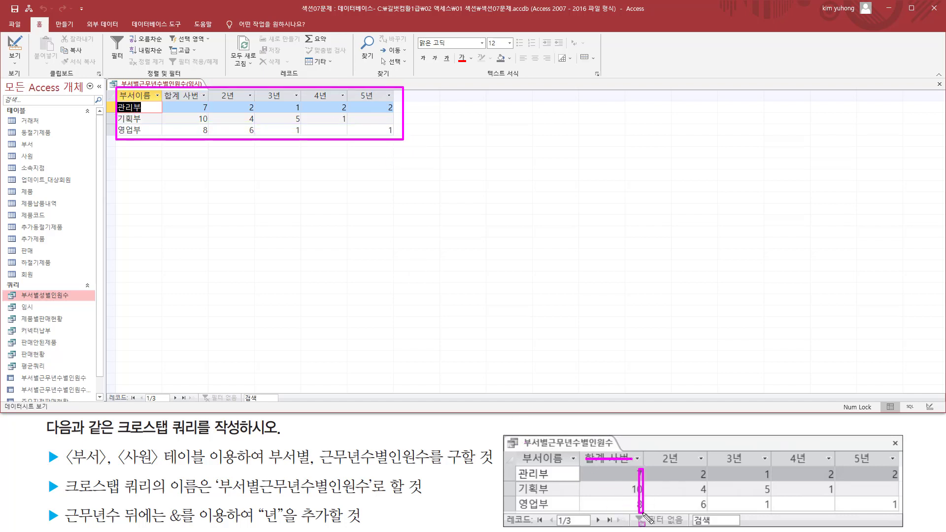
{"action": "left_click_drag", "start_coordinate": [166, 89], "coordinate": [205, 138]}
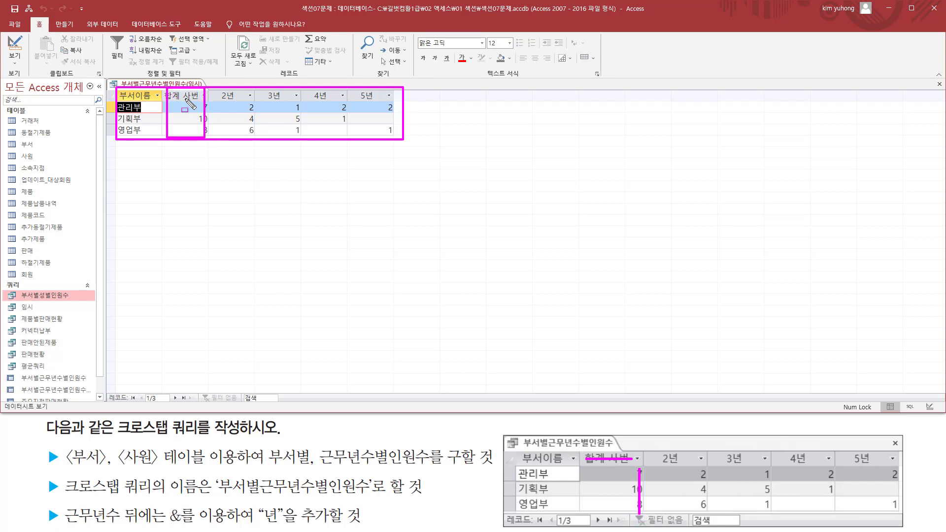
{"action": "key", "text": "Escape"}
Cut the 합계 사번 row-heading column from the crosstab query's design and run the query again.
{"action": "left_click", "coordinate": [15, 44]}
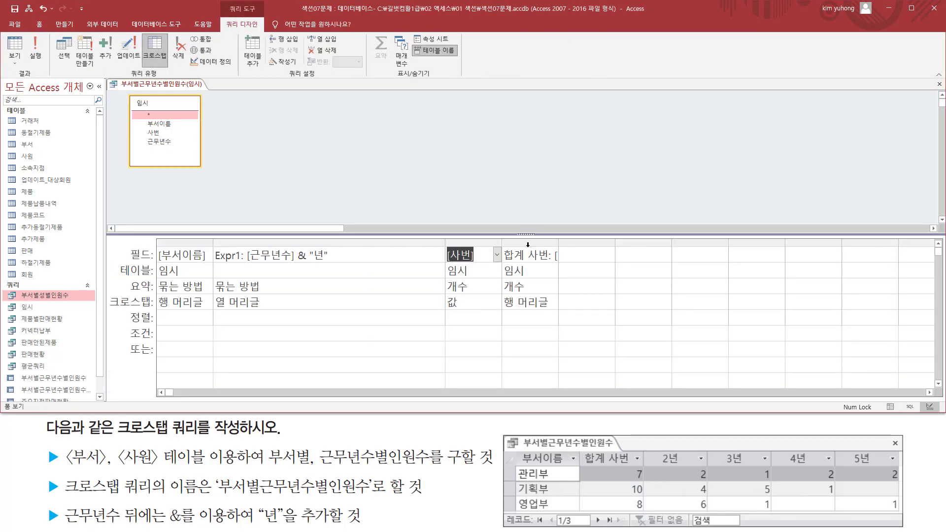
{"action": "left_click", "coordinate": [529, 243]}
{"action": "key", "text": "ctrl+2"}
{"action": "left_click_drag", "start_coordinate": [504, 238], "coordinate": [566, 358]}
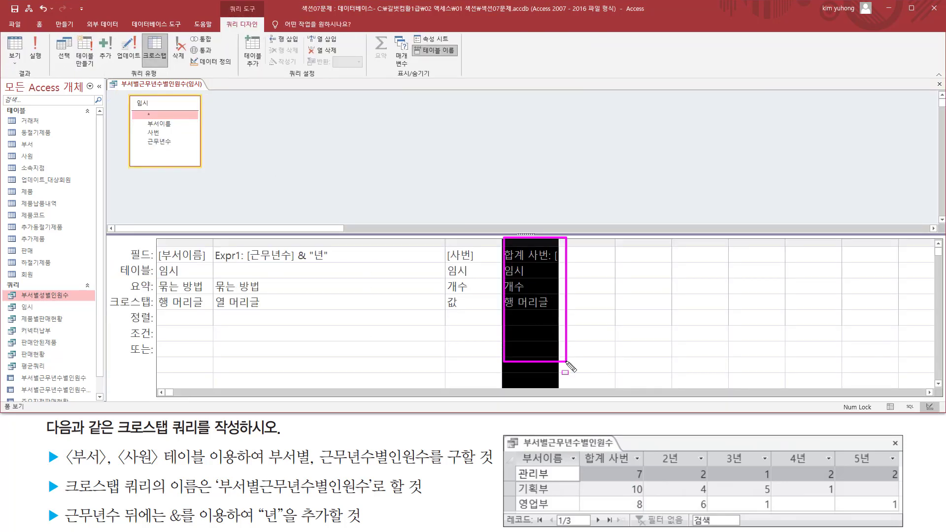
{"action": "left_click_drag", "start_coordinate": [508, 239], "coordinate": [538, 248]}
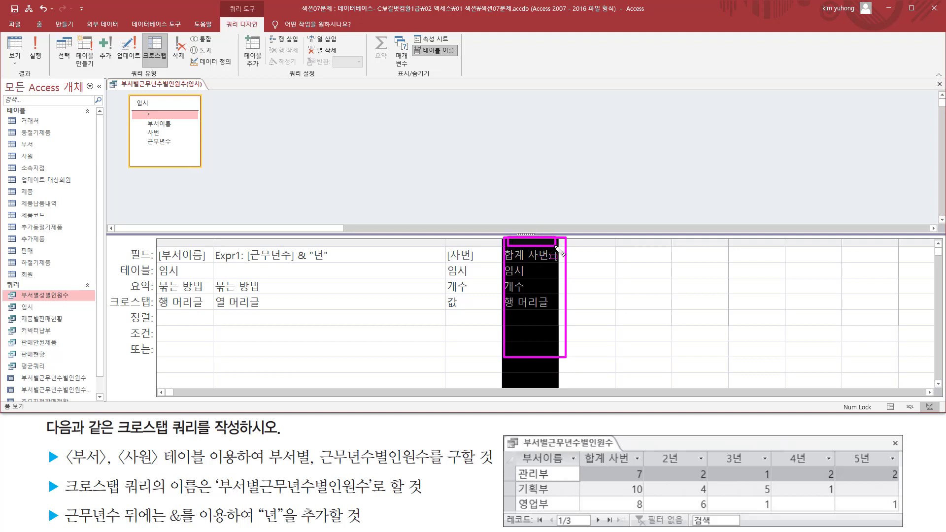
{"action": "key", "text": "Escape"}
{"action": "right_click", "coordinate": [534, 242]}
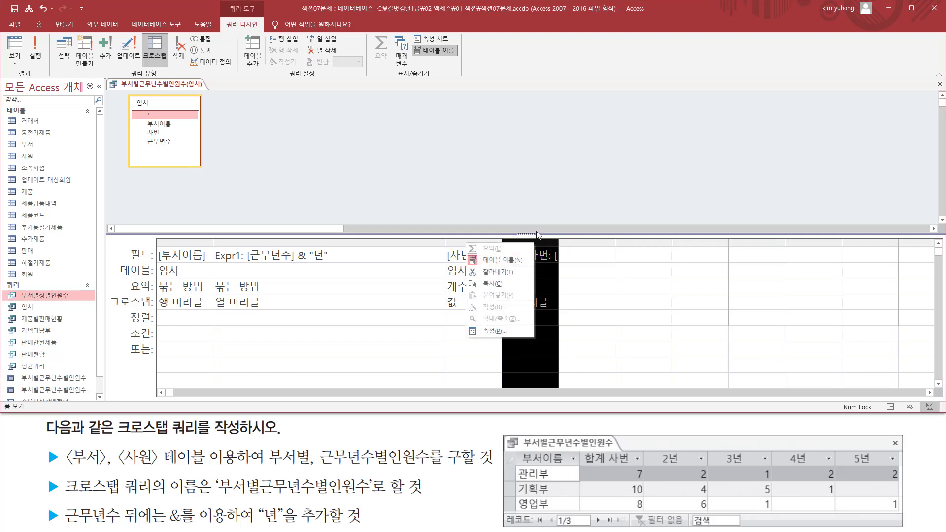
{"action": "left_click", "coordinate": [498, 273]}
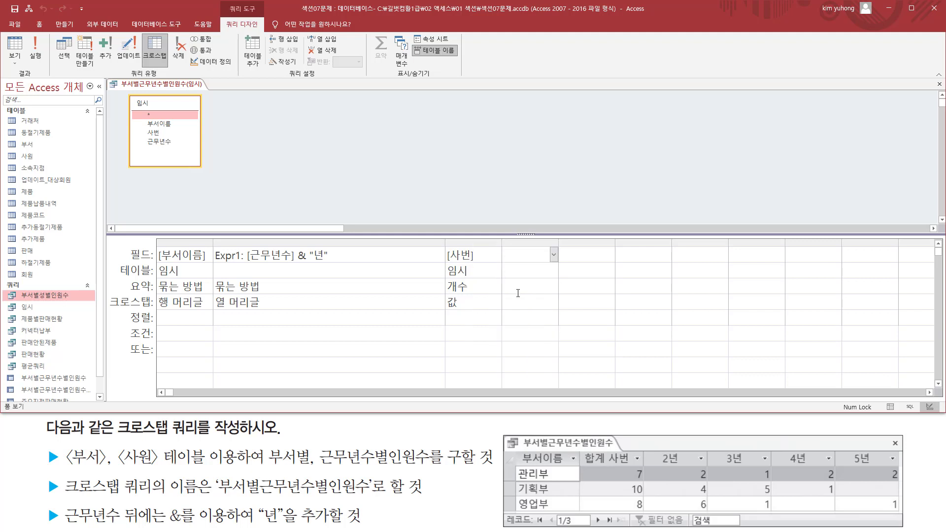
{"action": "left_click", "coordinate": [41, 53]}
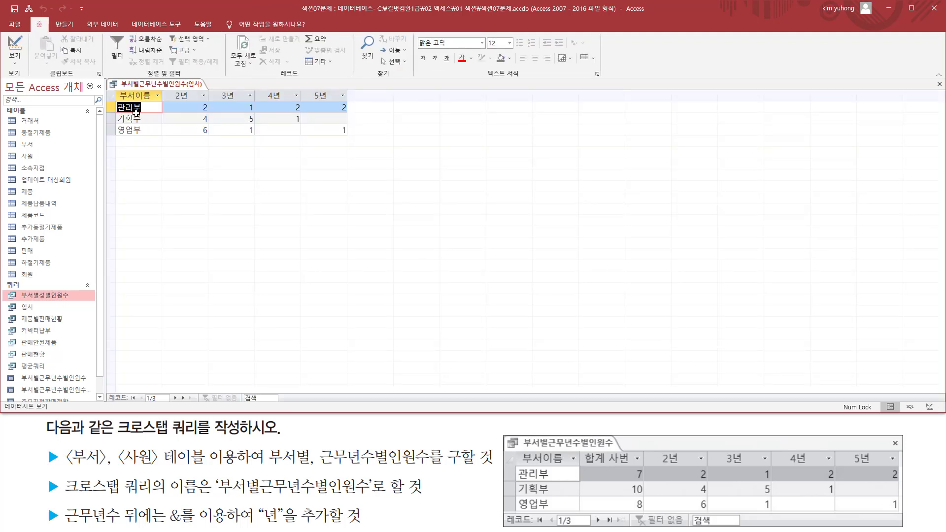
Close the 부서별근무년수별인원수(임시) query and save its design changes.
{"action": "mouse_move", "coordinate": [116, 88]}
{"action": "left_mouse_down"}
{"action": "mouse_move", "coordinate": [361, 155]}
{"action": "mouse_move", "coordinate": [360, 144]}
{"action": "left_mouse_up"}
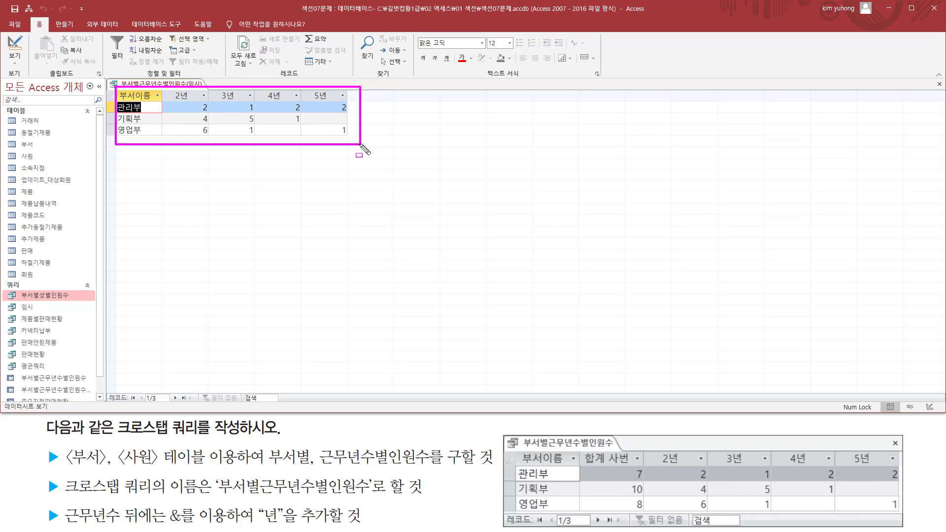
{"action": "key", "text": "Escape"}
{"action": "left_click", "coordinate": [181, 84]}
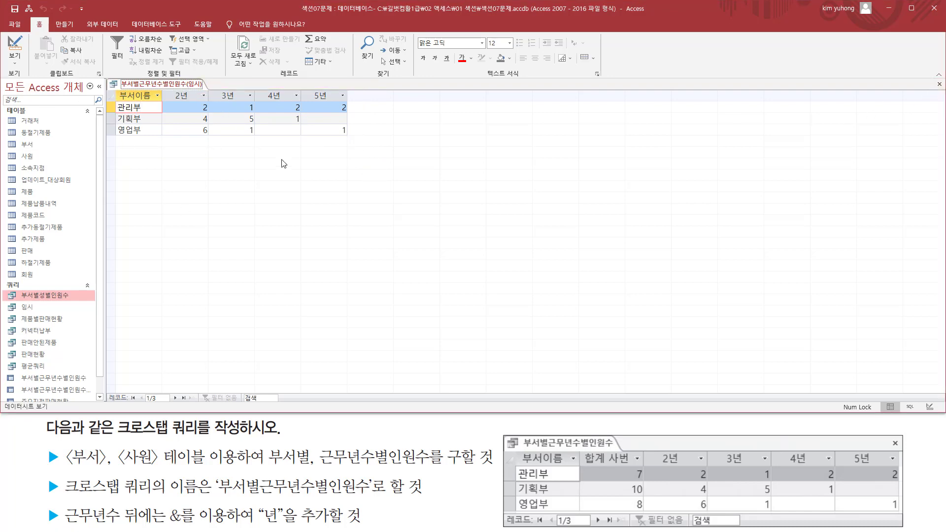
{"action": "left_click", "coordinate": [940, 84]}
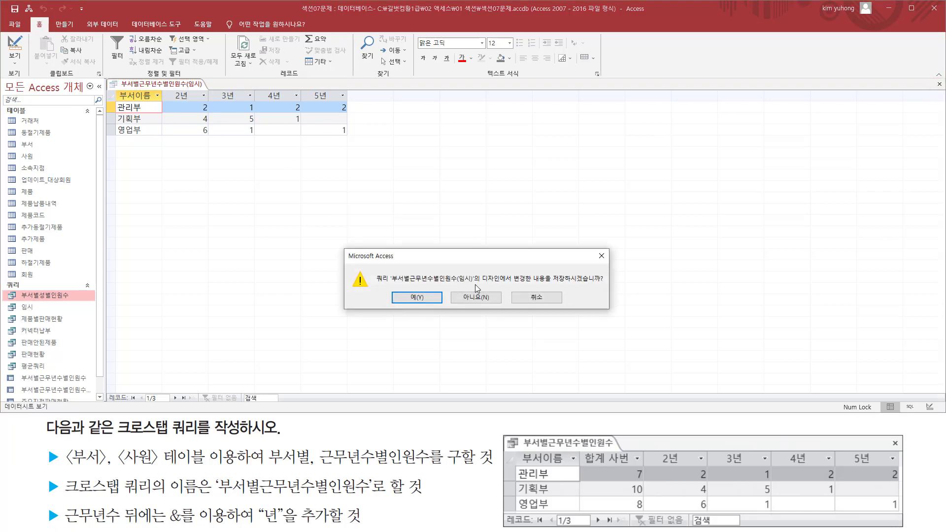
{"action": "left_click", "coordinate": [423, 298]}
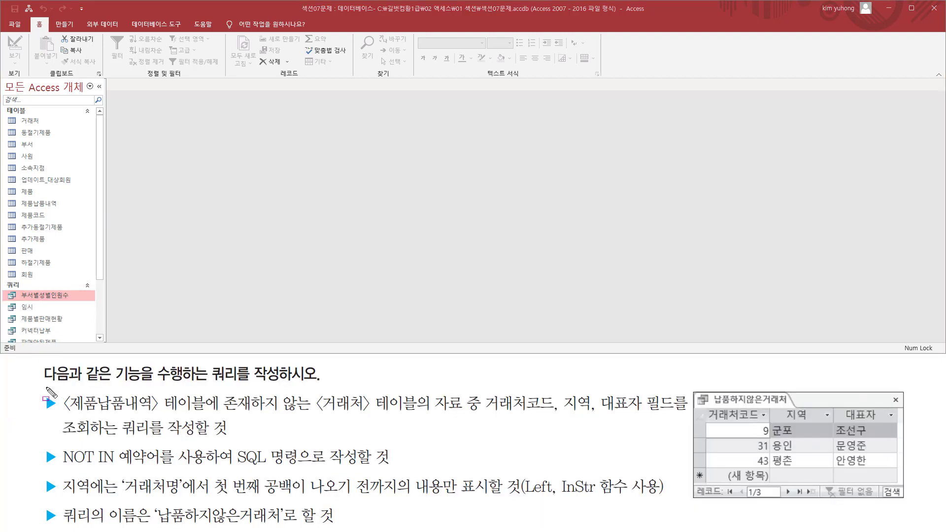
Read the requirements for the 납품하지않은거래처 query: source tables, output fields, NOT IN condition and the 지역 expression.
{"action": "left_click_drag", "start_coordinate": [43, 383], "coordinate": [319, 385]}
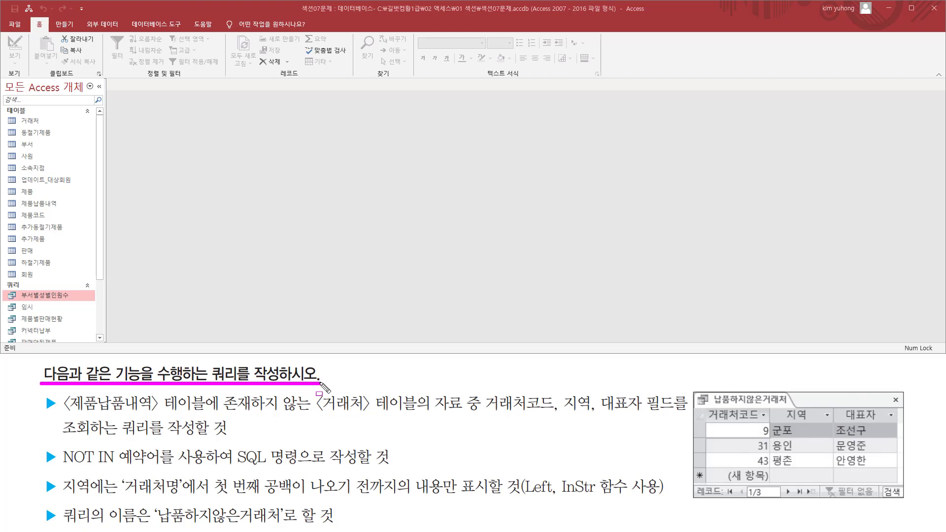
{"action": "key", "text": "Escape"}
{"action": "key", "text": "ctrl+shift+d"}
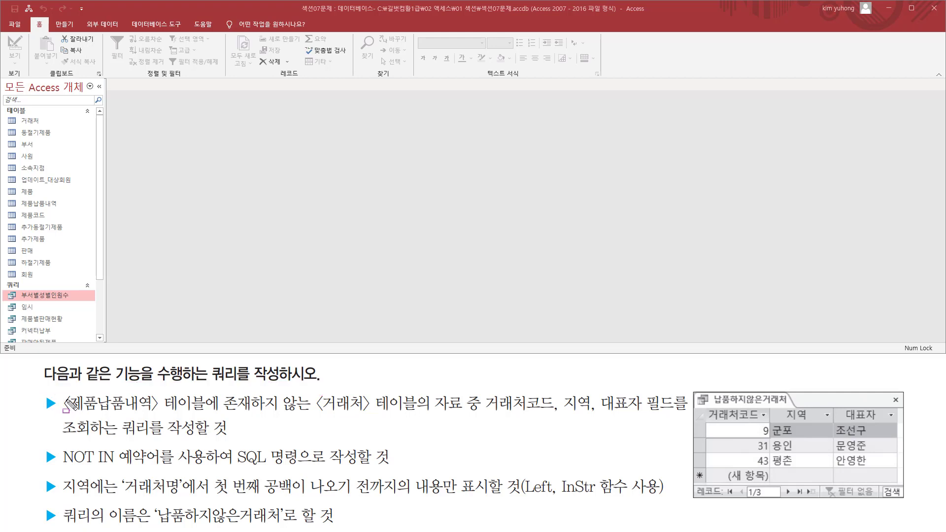
{"action": "mouse_move", "coordinate": [60, 390]}
{"action": "left_mouse_down"}
{"action": "mouse_move", "coordinate": [75, 413]}
{"action": "mouse_move", "coordinate": [681, 414]}
{"action": "left_mouse_up"}
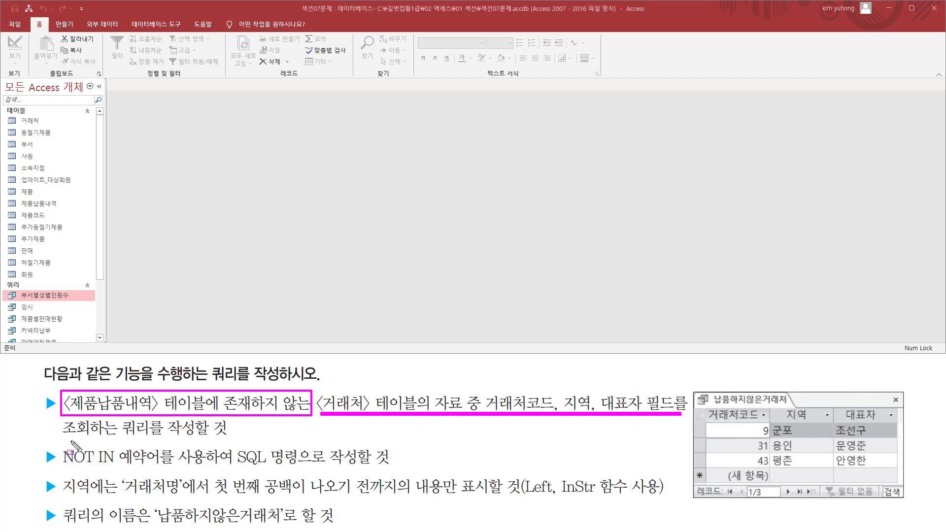
{"action": "left_click_drag", "start_coordinate": [58, 437], "coordinate": [242, 437]}
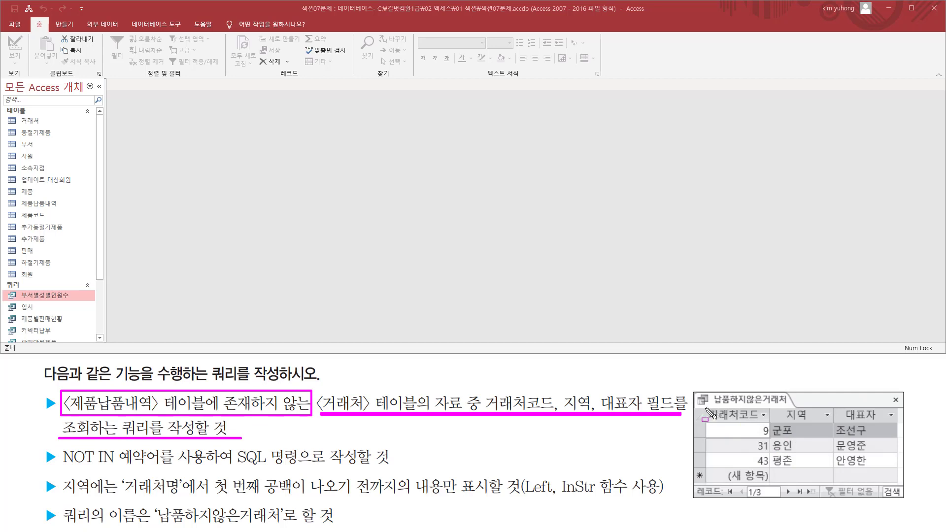
{"action": "mouse_move", "coordinate": [707, 408]}
{"action": "left_mouse_down"}
{"action": "mouse_move", "coordinate": [885, 429]}
{"action": "mouse_move", "coordinate": [902, 447]}
{"action": "mouse_move", "coordinate": [902, 471]}
{"action": "left_mouse_up"}
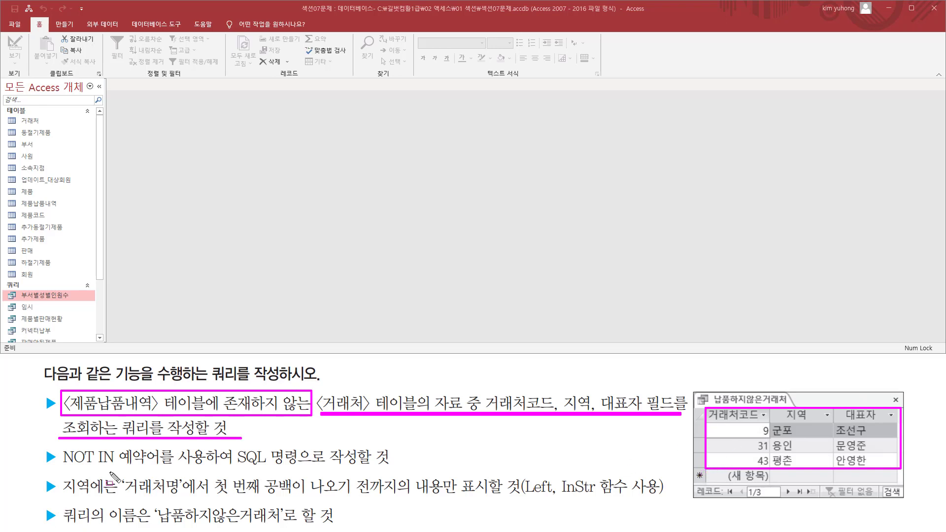
{"action": "mouse_move", "coordinate": [60, 471]}
{"action": "left_mouse_down"}
{"action": "mouse_move", "coordinate": [393, 468]}
{"action": "mouse_move", "coordinate": [393, 449]}
{"action": "left_mouse_up"}
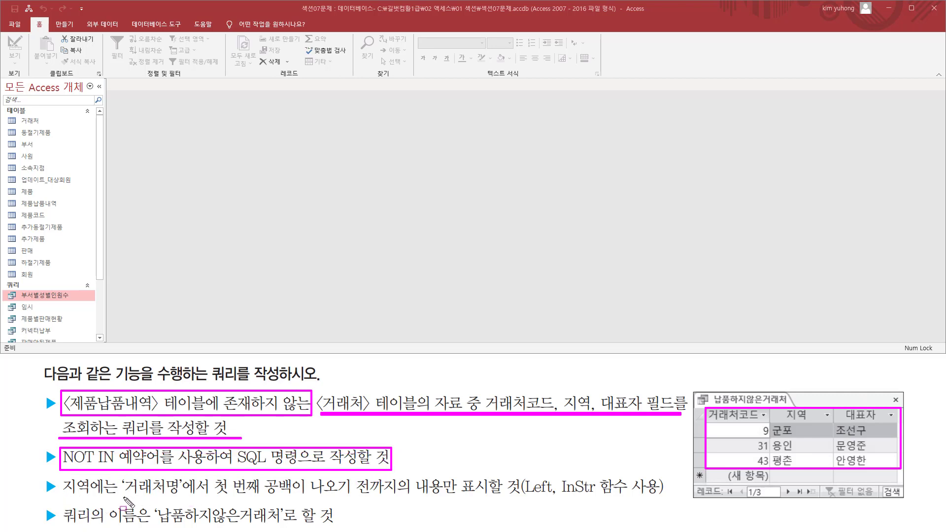
{"action": "left_click_drag", "start_coordinate": [124, 497], "coordinate": [179, 497]}
{"action": "left_click_drag", "start_coordinate": [179, 498], "coordinate": [524, 499]}
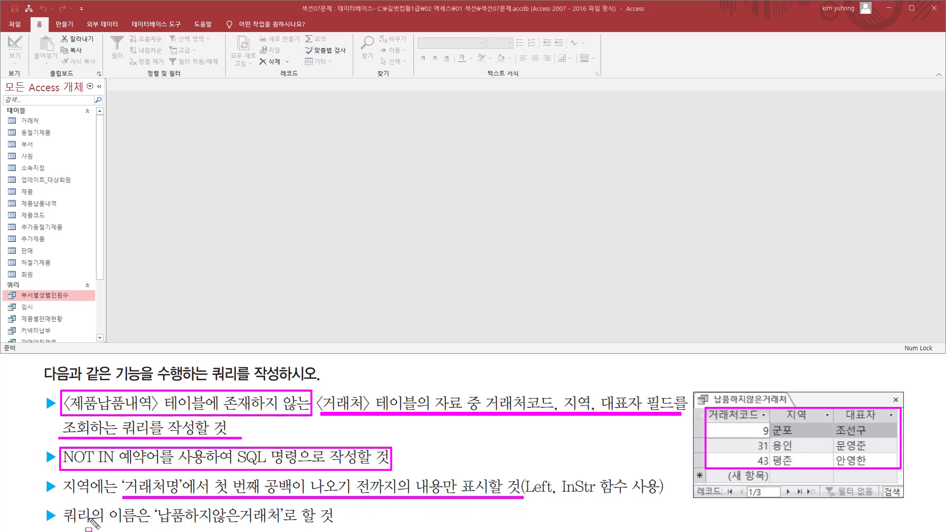
{"action": "left_click_drag", "start_coordinate": [150, 507], "coordinate": [286, 527]}
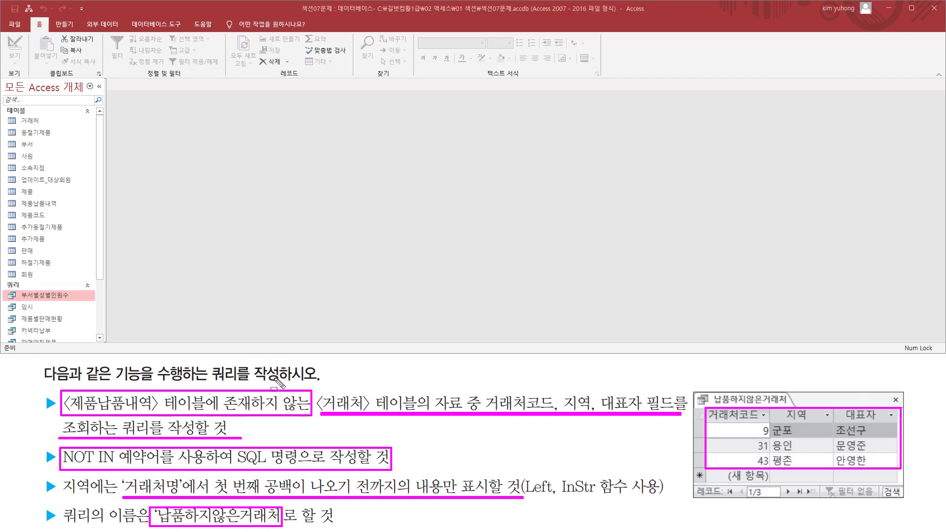
{"action": "key", "text": "Escape"}
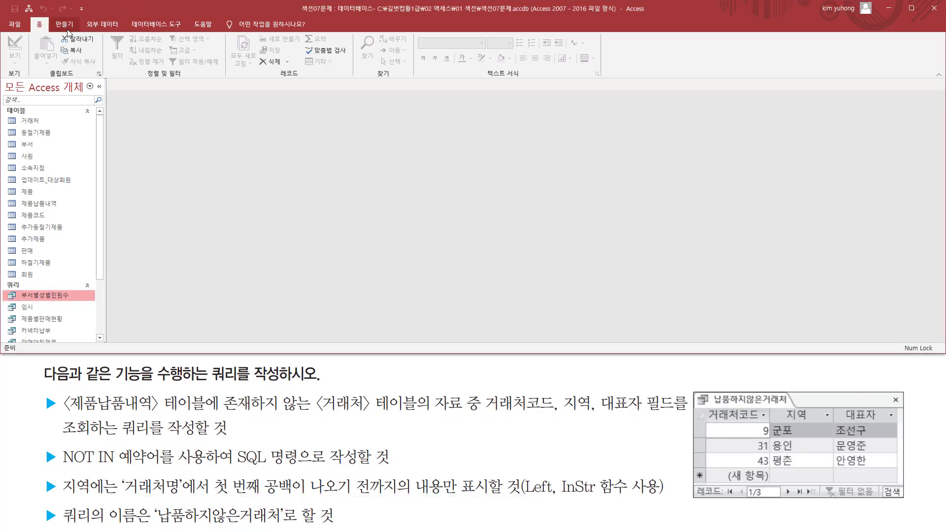
{"action": "left_click_drag", "start_coordinate": [58, 388], "coordinate": [206, 417]}
{"action": "left_click_drag", "start_coordinate": [311, 387], "coordinate": [421, 418]}
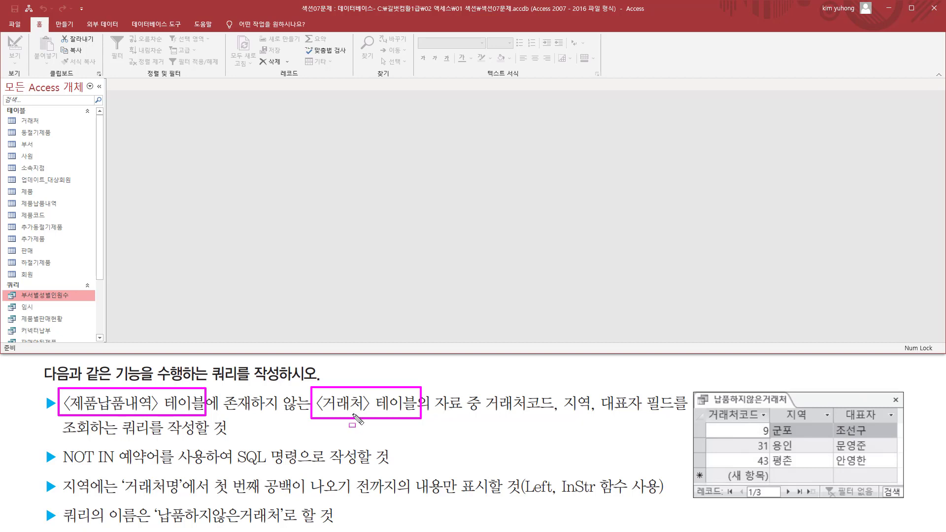
{"action": "mouse_move", "coordinate": [58, 444]}
{"action": "left_mouse_down"}
{"action": "mouse_move", "coordinate": [70, 459]}
{"action": "mouse_move", "coordinate": [206, 469]}
{"action": "left_mouse_up"}
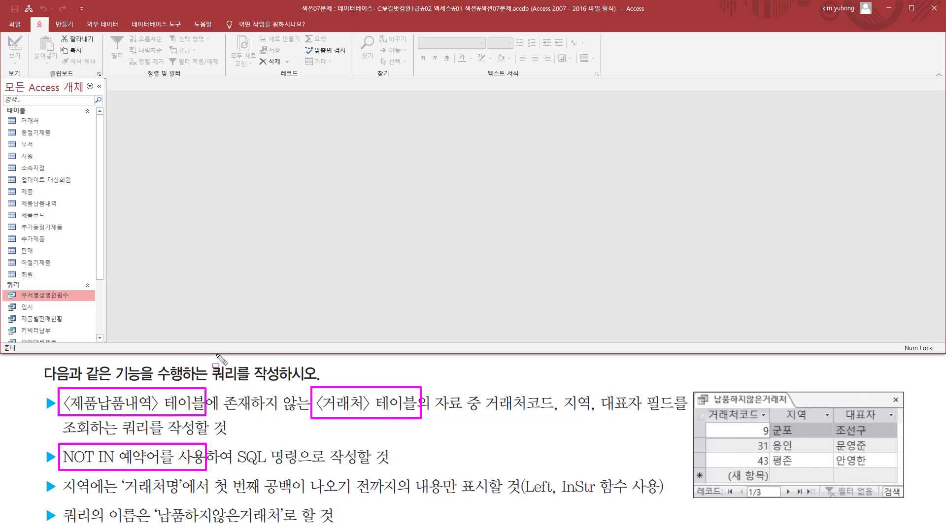
{"action": "key", "text": "Escape"}
Create a new query in Design view and move the table selection dialog off the task text.
{"action": "left_click", "coordinate": [64, 23]}
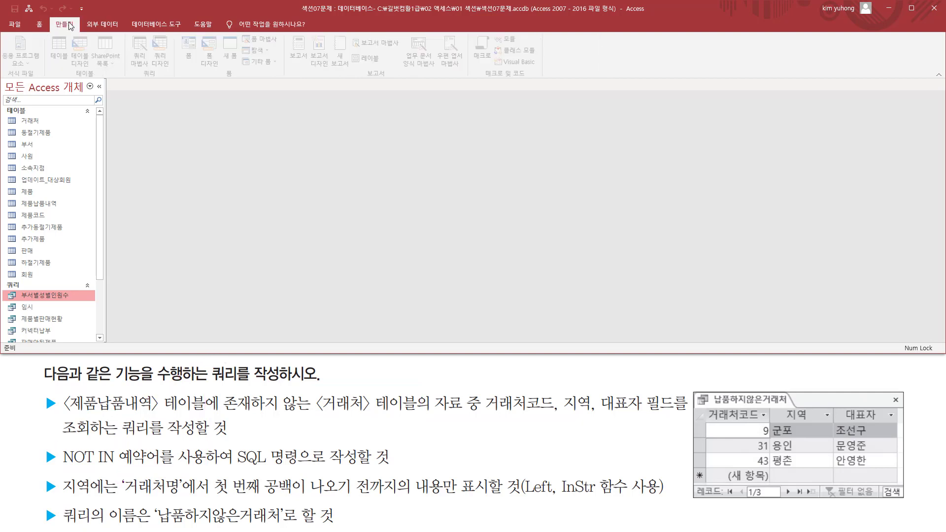
{"action": "left_click", "coordinate": [173, 51]}
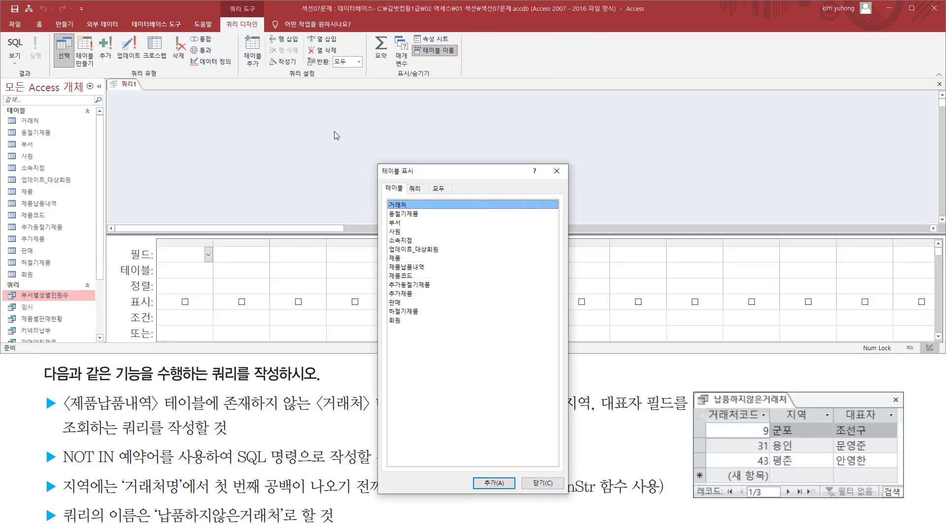
{"action": "left_click_drag", "start_coordinate": [424, 178], "coordinate": [493, 58]}
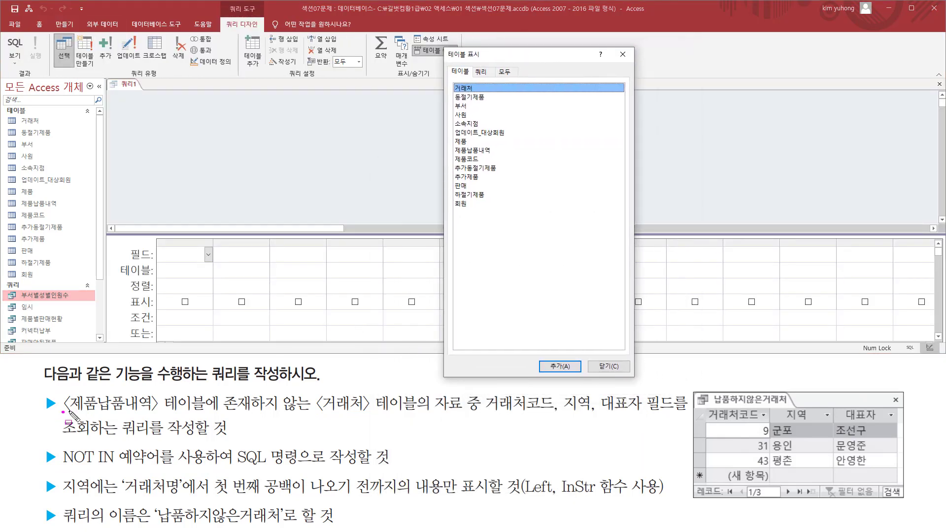
{"action": "left_click_drag", "start_coordinate": [63, 413], "coordinate": [205, 412]}
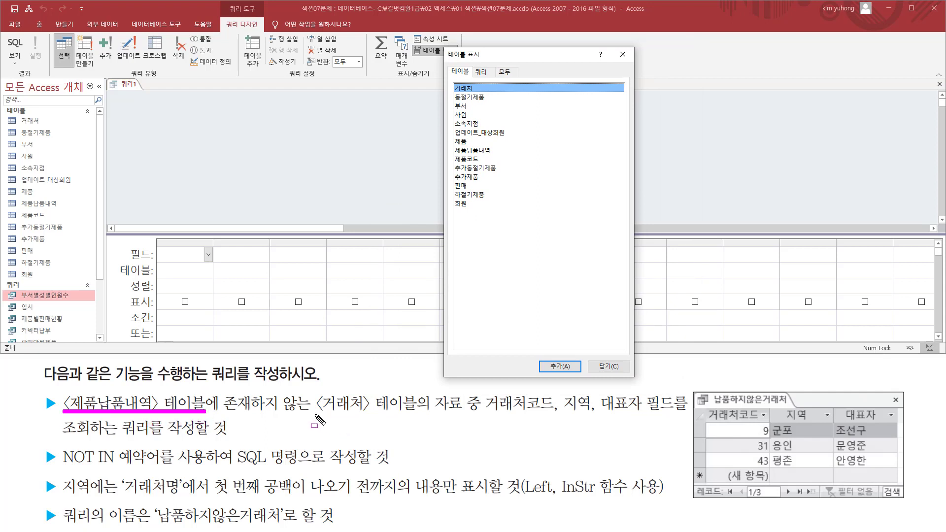
{"action": "left_click_drag", "start_coordinate": [314, 413], "coordinate": [418, 414]}
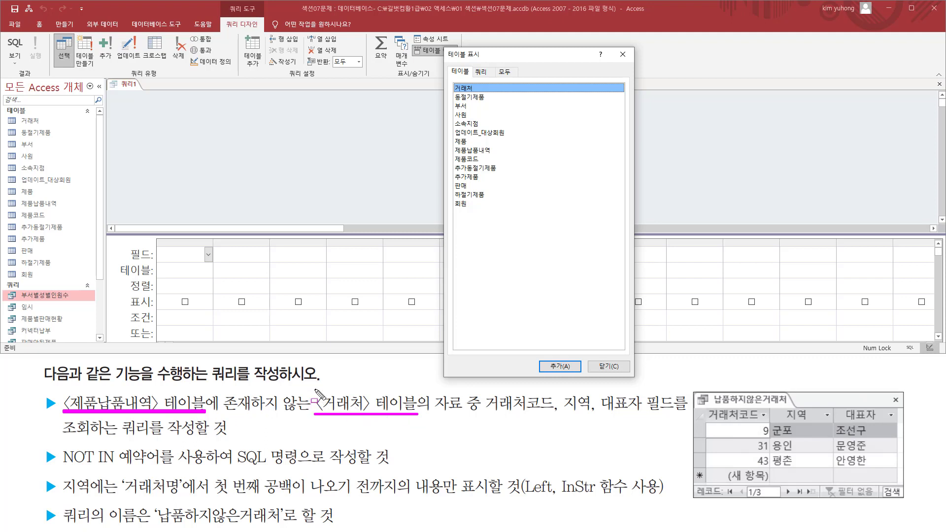
{"action": "mouse_move", "coordinate": [315, 390]}
{"action": "left_mouse_down"}
{"action": "mouse_move", "coordinate": [337, 411]}
{"action": "mouse_move", "coordinate": [645, 423]}
{"action": "left_mouse_up"}
{"action": "left_click", "coordinate": [485, 393]}
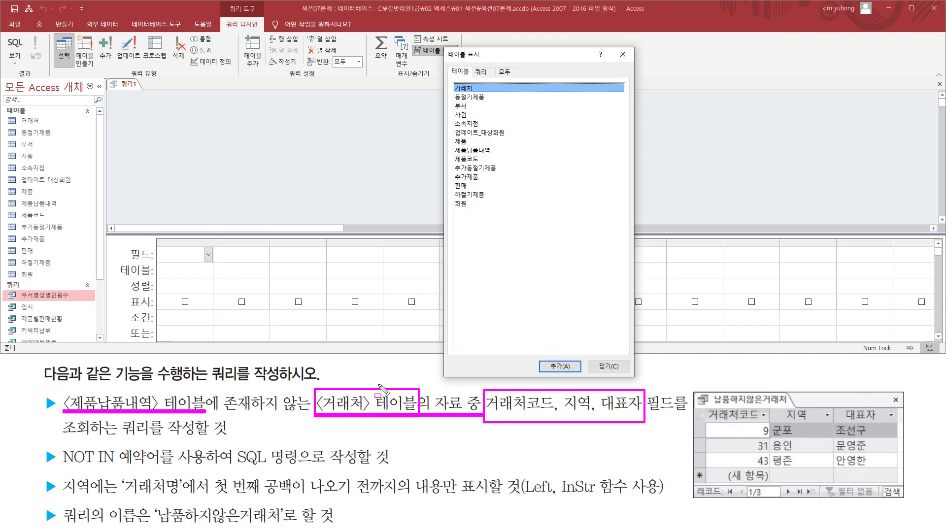
Add the 거래처 table to the query, close the table selection dialog and enlarge the design grid area.
{"action": "key", "text": "Escape"}
{"action": "double_click", "coordinate": [471, 89]}
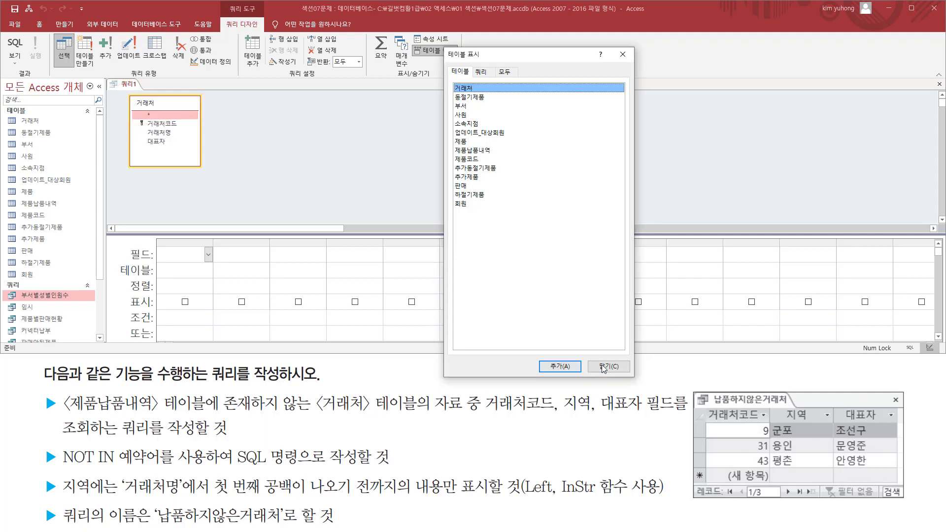
{"action": "left_click", "coordinate": [623, 55]}
{"action": "left_click_drag", "start_coordinate": [200, 233], "coordinate": [200, 198]}
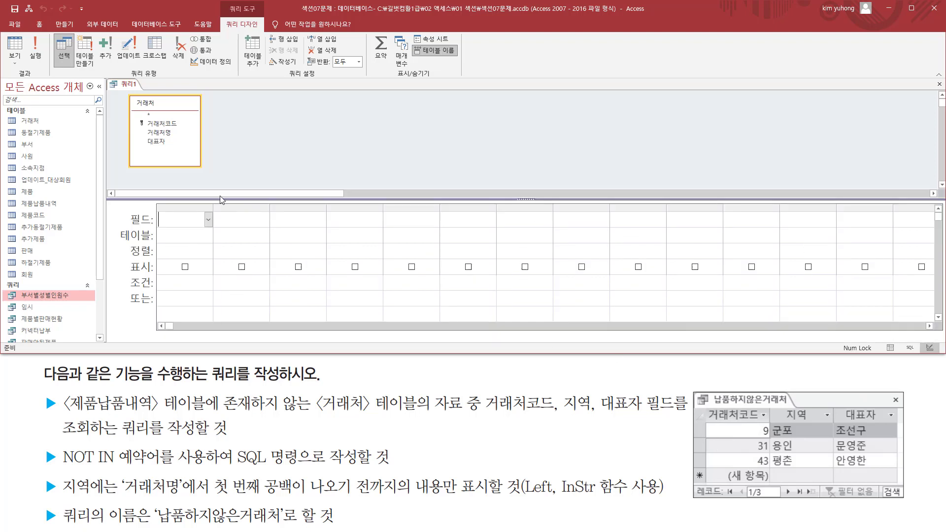
{"action": "mouse_move", "coordinate": [701, 408]}
{"action": "left_mouse_down"}
{"action": "mouse_move", "coordinate": [764, 426]}
{"action": "mouse_move", "coordinate": [861, 424]}
{"action": "mouse_move", "coordinate": [895, 434]}
{"action": "left_mouse_up"}
{"action": "key", "text": "Escape"}
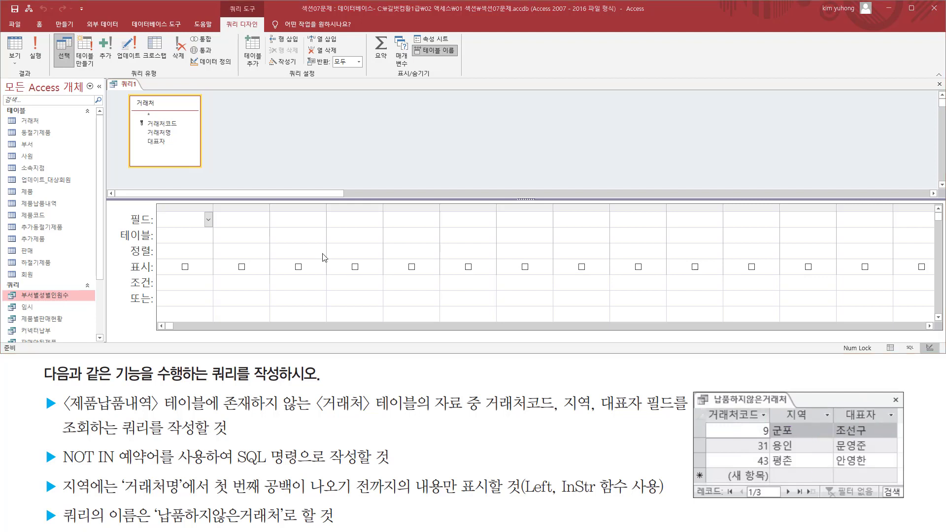
Add the 거래처코드, 거래처명 and 대표자 fields of the 거래처 table to the design grid.
{"action": "double_click", "coordinate": [178, 127]}
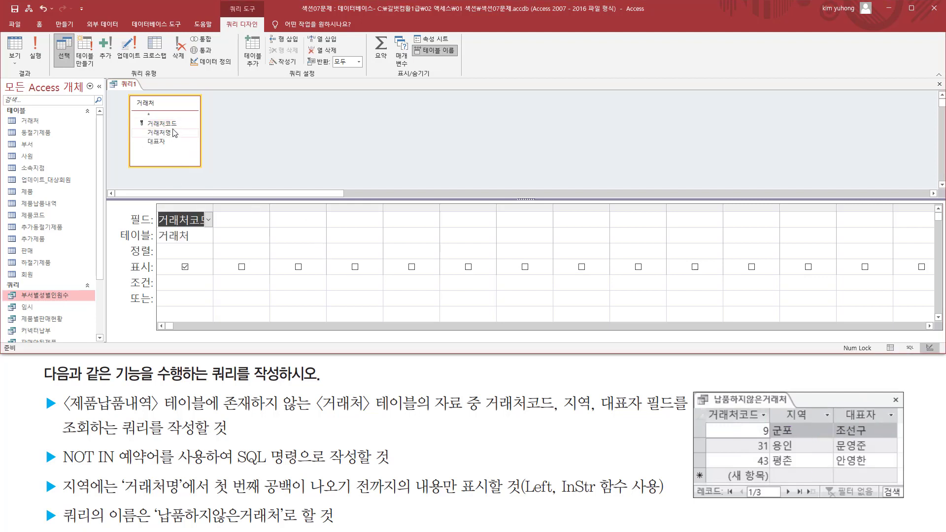
{"action": "left_click_drag", "start_coordinate": [783, 404], "coordinate": [817, 427]}
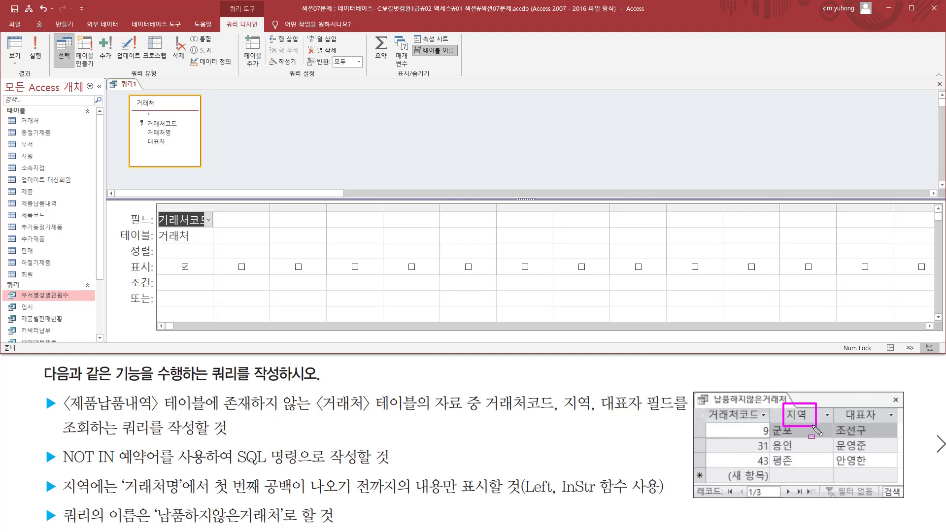
{"action": "mouse_move", "coordinate": [59, 476]}
{"action": "left_mouse_down"}
{"action": "mouse_move", "coordinate": [93, 494]}
{"action": "mouse_move", "coordinate": [497, 500]}
{"action": "left_mouse_up"}
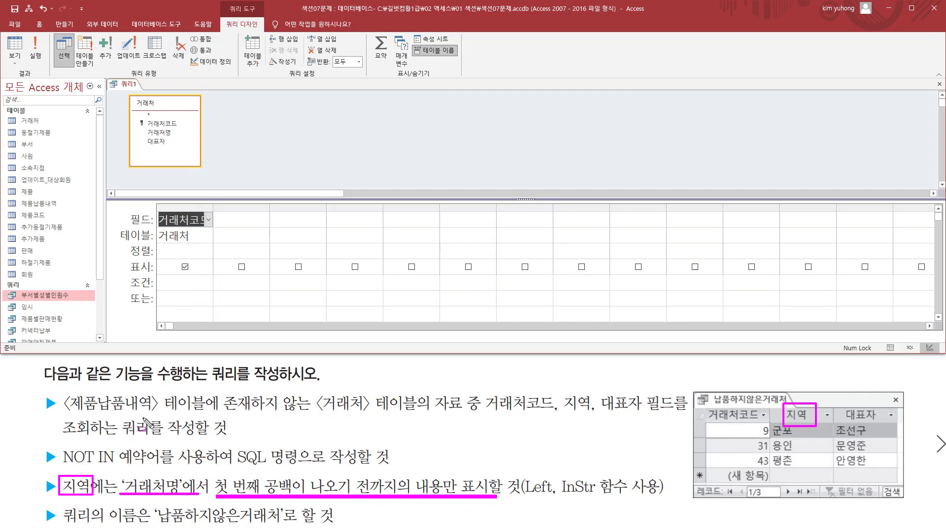
{"action": "key", "text": "Escape"}
{"action": "left_click", "coordinate": [166, 134]}
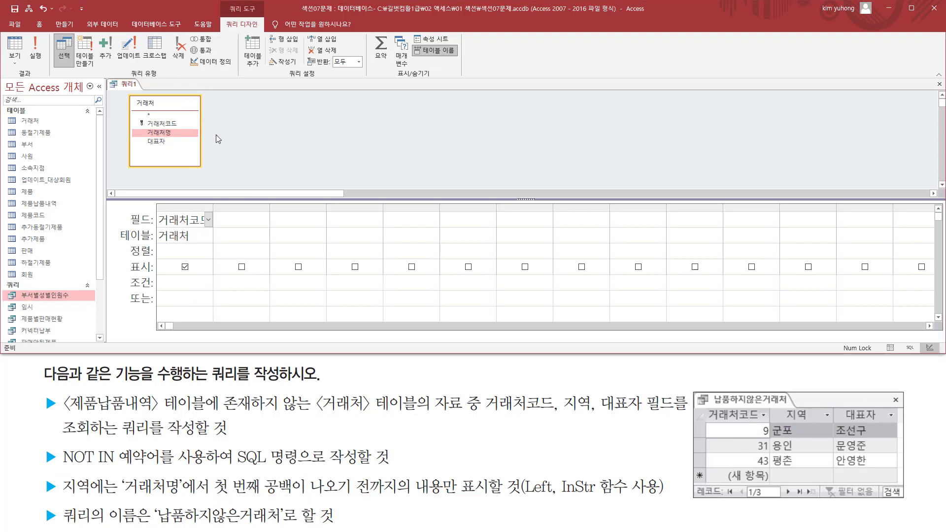
{"action": "double_click", "coordinate": [168, 134]}
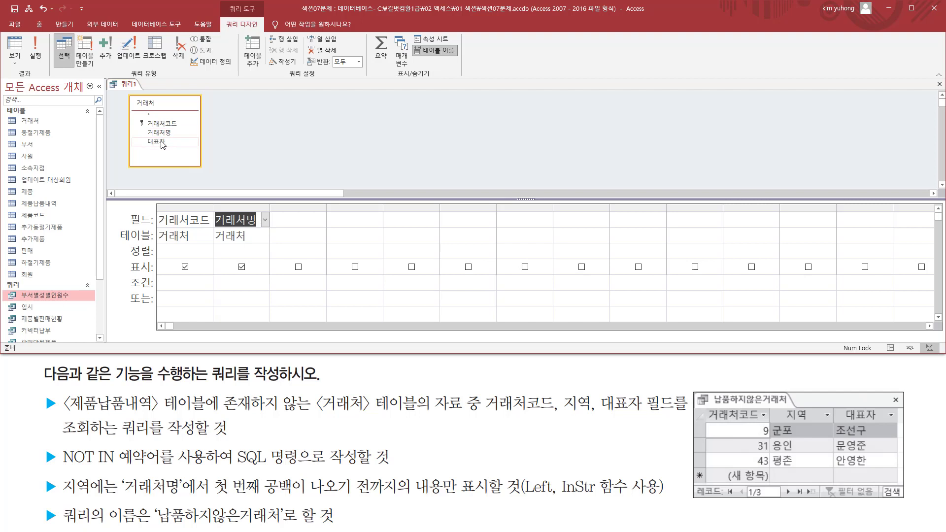
{"action": "double_click", "coordinate": [158, 142]}
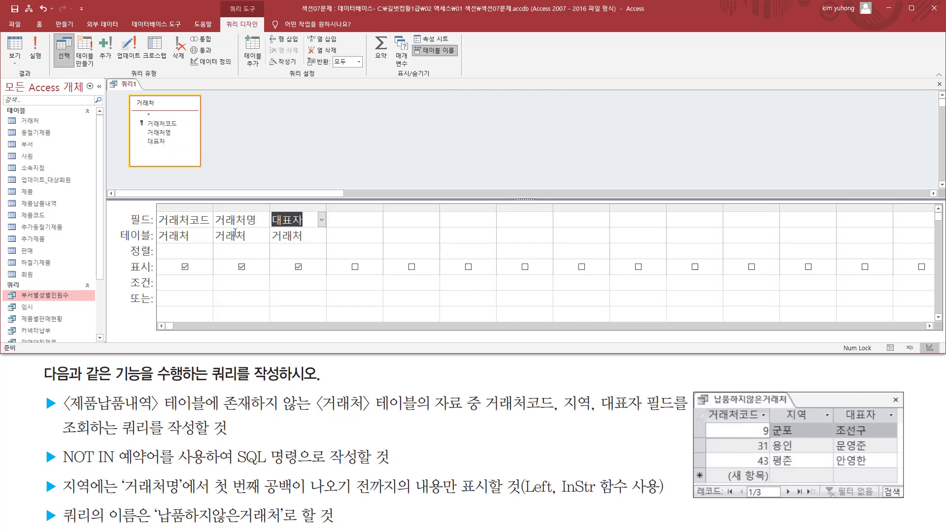
Add the 제품납품내역 table to the query design alongside the 거래처 table.
{"action": "key", "text": "F9"}
{"action": "mouse_move", "coordinate": [56, 388]}
{"action": "left_mouse_down"}
{"action": "mouse_move", "coordinate": [83, 412]}
{"action": "mouse_move", "coordinate": [161, 413]}
{"action": "left_mouse_up"}
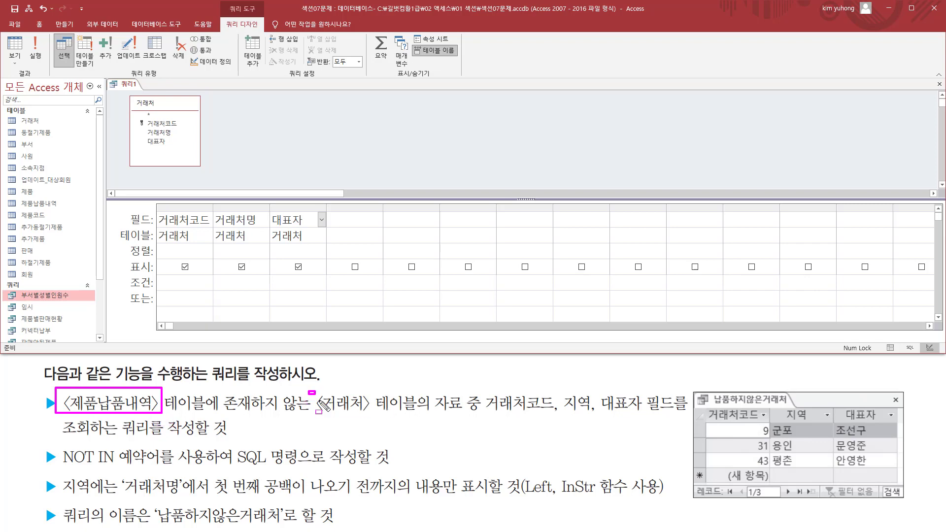
{"action": "mouse_move", "coordinate": [308, 391]}
{"action": "left_mouse_down"}
{"action": "mouse_move", "coordinate": [320, 412]}
{"action": "mouse_move", "coordinate": [377, 418]}
{"action": "left_mouse_up"}
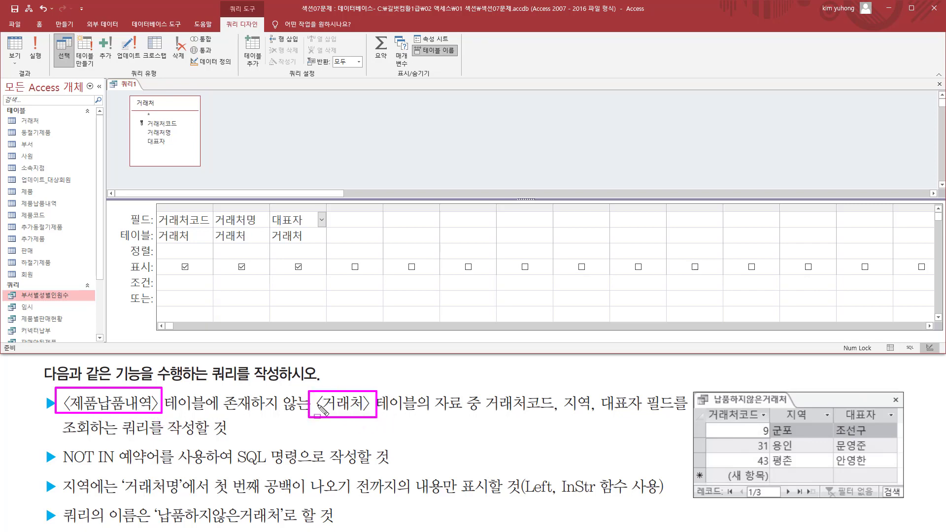
{"action": "key", "text": "Escape"}
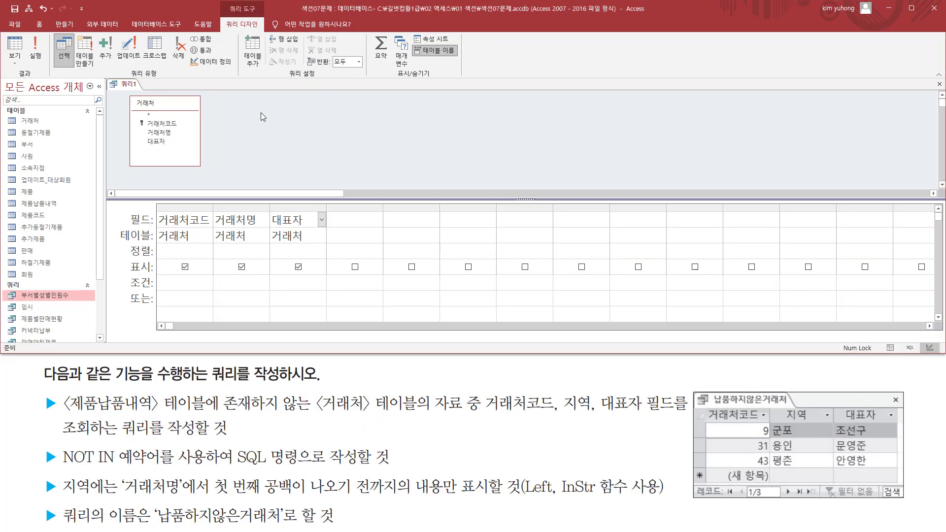
{"action": "key", "text": "ctrl+2"}
{"action": "left_click_drag", "start_coordinate": [137, 118], "coordinate": [186, 130]}
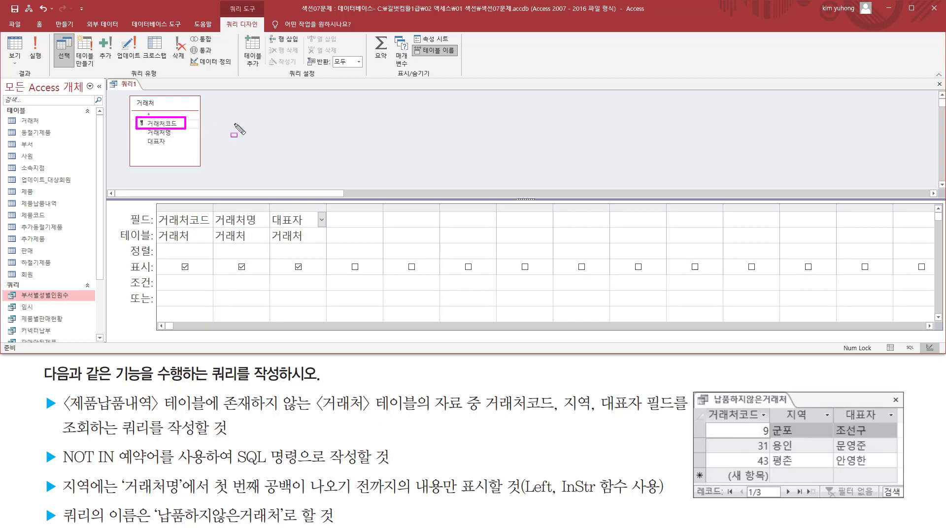
{"action": "key", "text": "Escape"}
{"action": "right_click", "coordinate": [236, 109]}
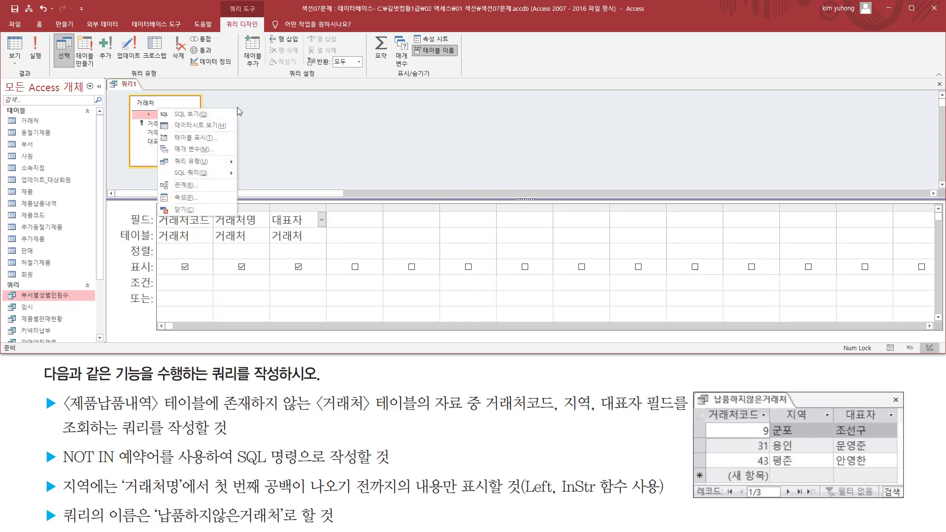
{"action": "left_click", "coordinate": [207, 138]}
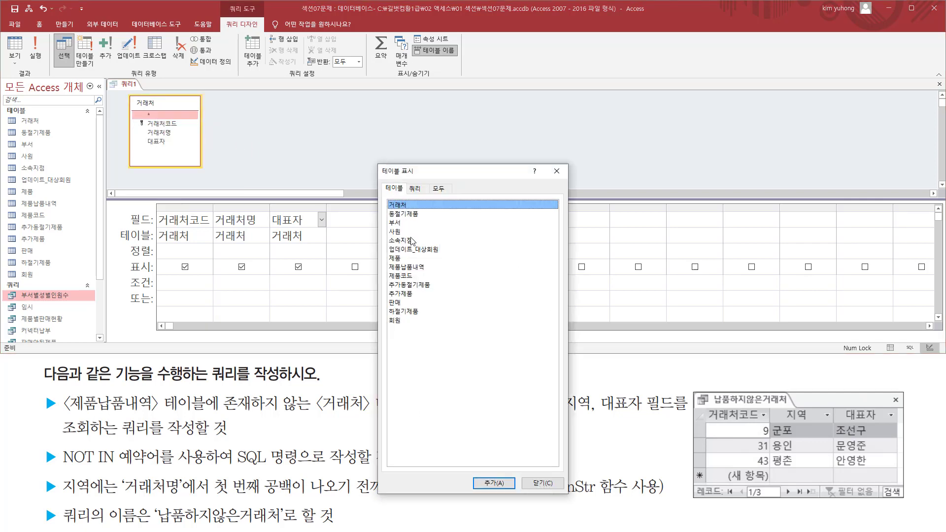
{"action": "left_click", "coordinate": [414, 267]}
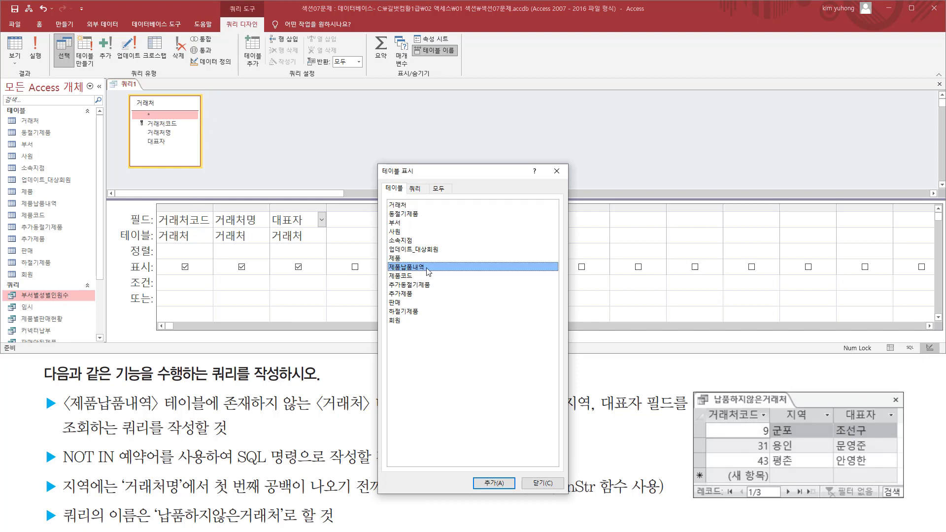
{"action": "left_click", "coordinate": [494, 483]}
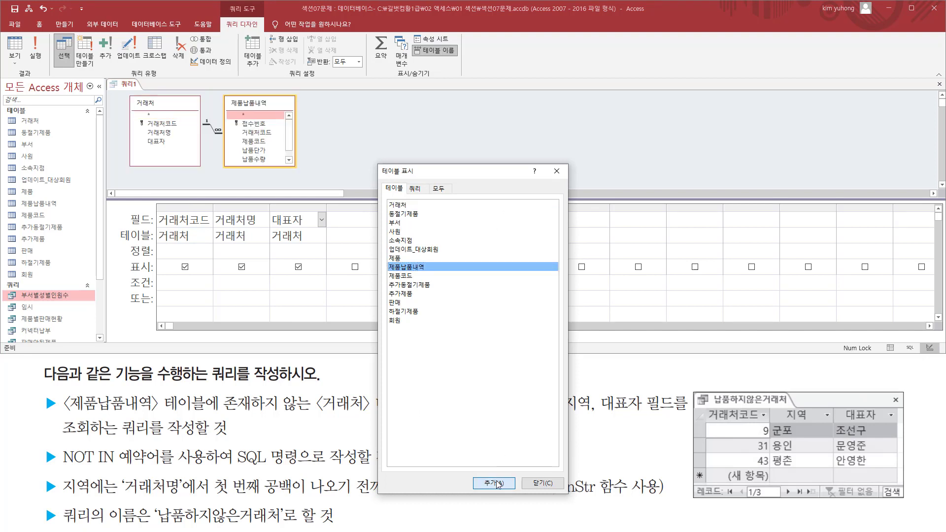
{"action": "left_click", "coordinate": [542, 484]}
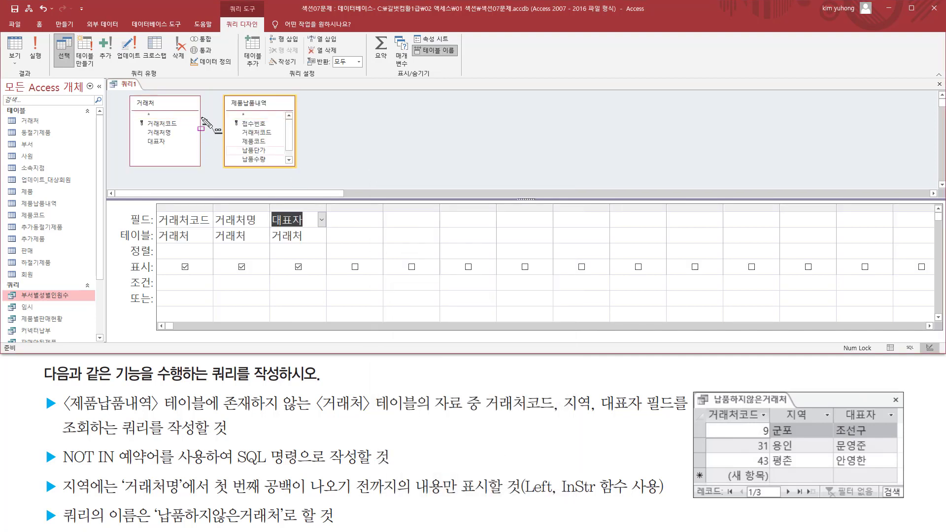
Examine which fields join the 거래처 and 제품납품내역 tables and compare them with the task text.
{"action": "left_click_drag", "start_coordinate": [199, 116], "coordinate": [226, 136]}
{"action": "left_click_drag", "start_coordinate": [140, 126], "coordinate": [177, 127]}
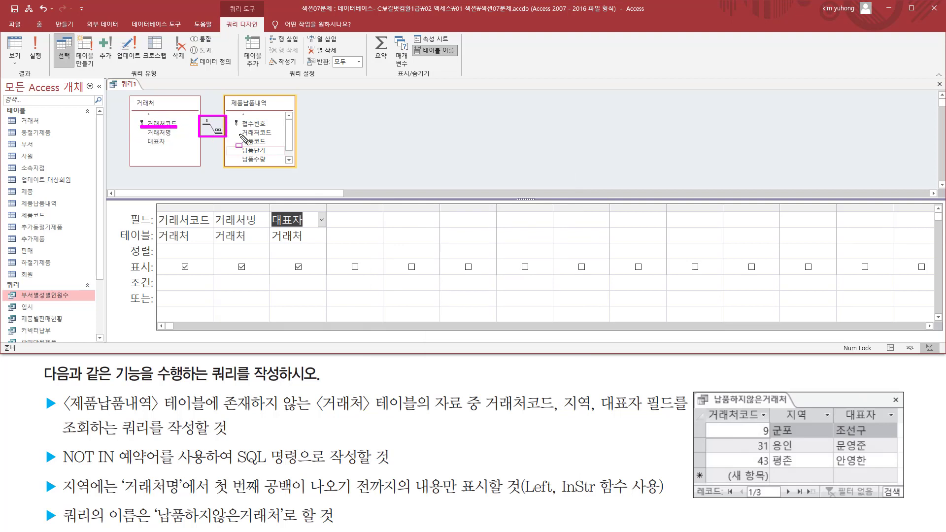
{"action": "left_click_drag", "start_coordinate": [237, 135], "coordinate": [285, 135]}
{"action": "mouse_move", "coordinate": [486, 388]}
{"action": "left_mouse_down"}
{"action": "mouse_move", "coordinate": [515, 416]}
{"action": "mouse_move", "coordinate": [557, 414]}
{"action": "left_mouse_up"}
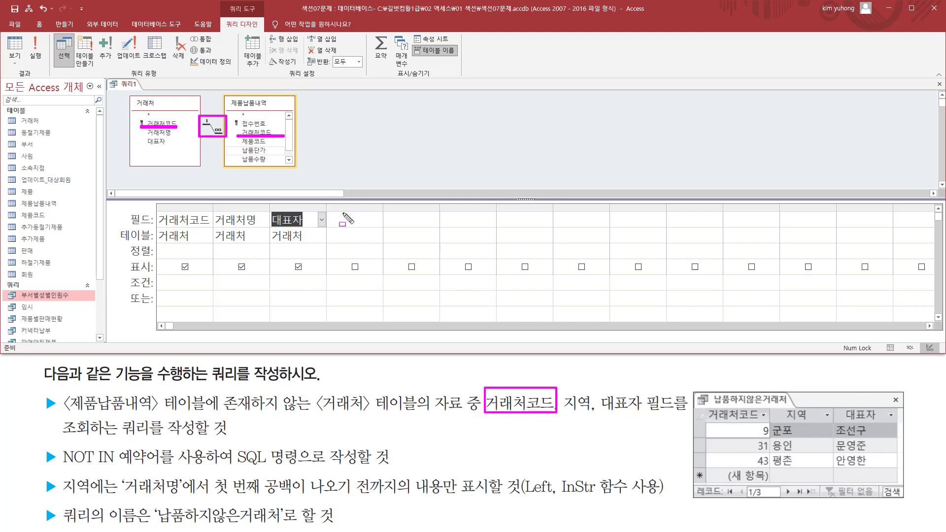
{"action": "key", "text": "Escape"}
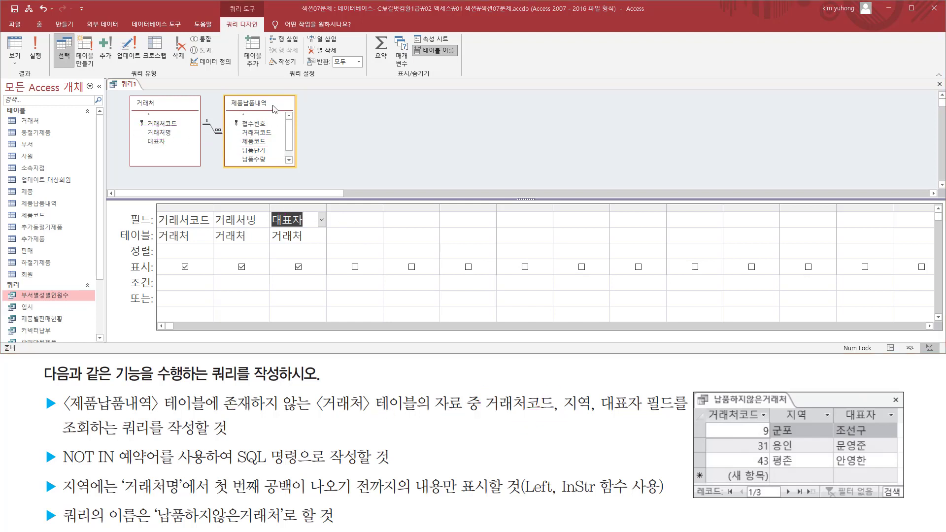
Remove the 제품납품내역 table from the query design.
{"action": "left_click", "coordinate": [275, 106]}
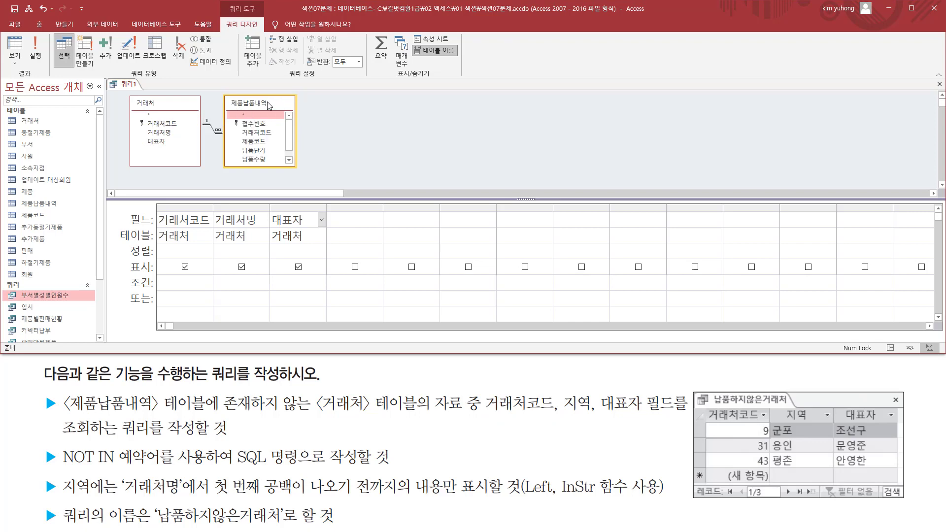
{"action": "right_click", "coordinate": [264, 103]}
{"action": "left_click", "coordinate": [277, 102]}
{"action": "right_click", "coordinate": [278, 106]}
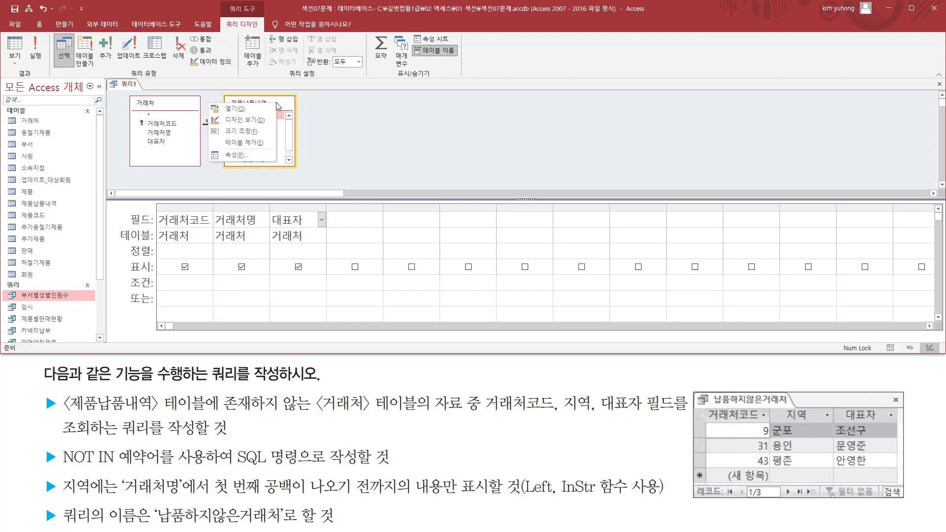
{"action": "left_click", "coordinate": [252, 143]}
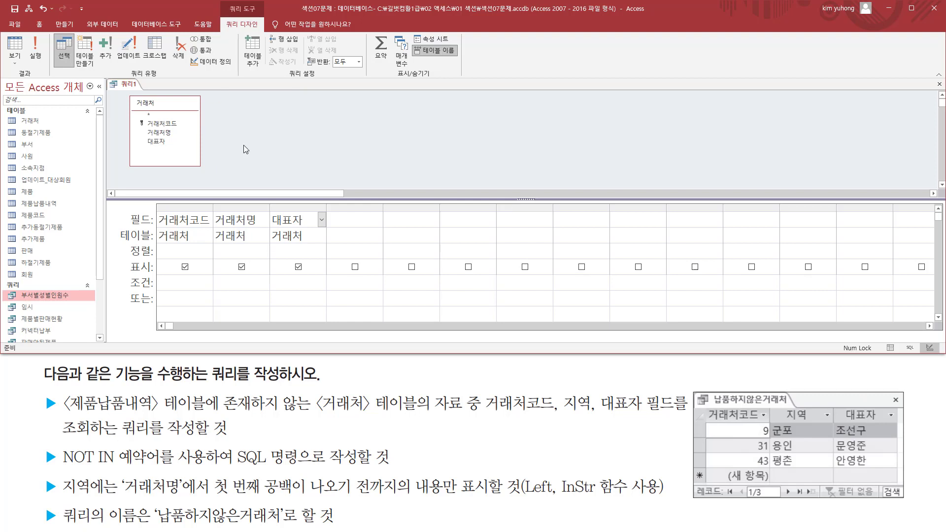
Widen the 거래처코드 column and enter the subquery (select 거래처코드 from 제품납품내역) as its criterion.
{"action": "left_click", "coordinate": [212, 209]}
{"action": "left_click_drag", "start_coordinate": [213, 207], "coordinate": [343, 208]}
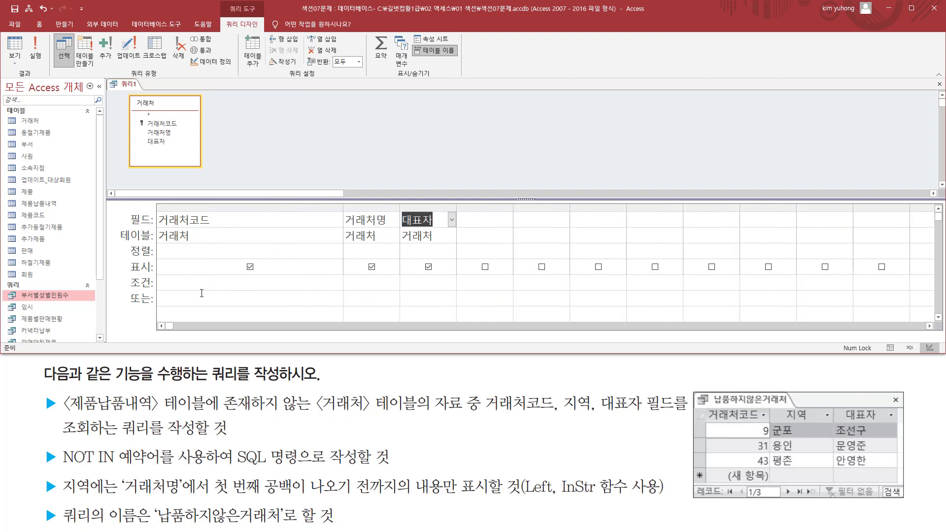
{"action": "left_click", "coordinate": [168, 282]}
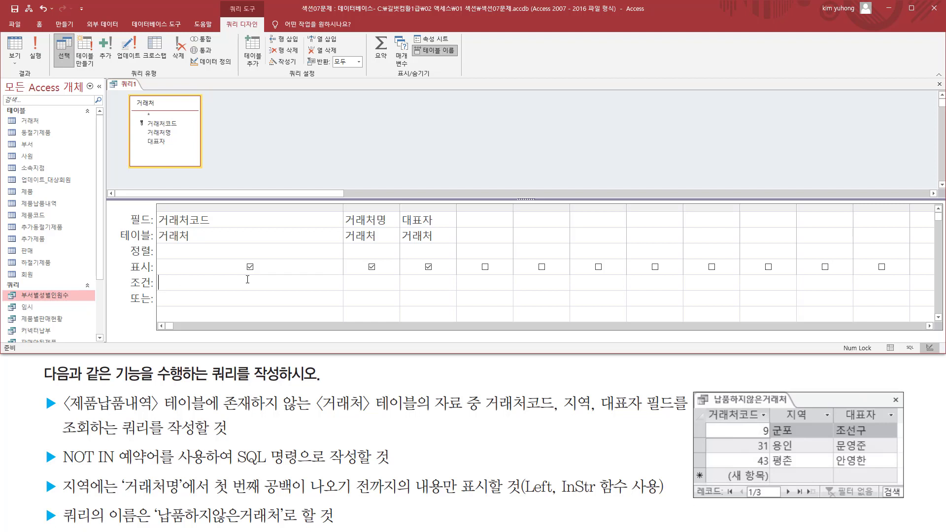
{"action": "type", "text": "(sel"}
{"action": "type", "text": "ect 거래처코드"}
{"action": "type", "text": " fro"}
{"action": "type", "text": "m 제"}
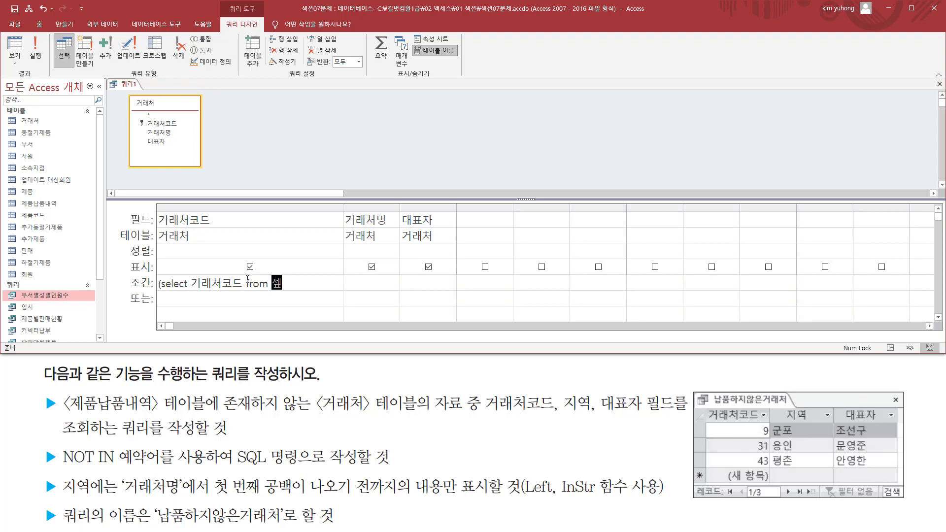
{"action": "type", "text": "품납품내"}
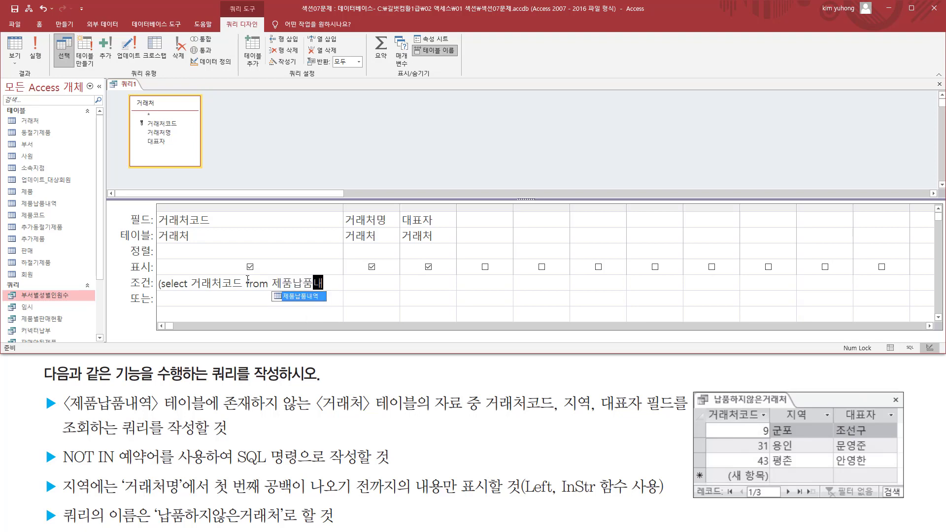
{"action": "type", "text": "역)"}
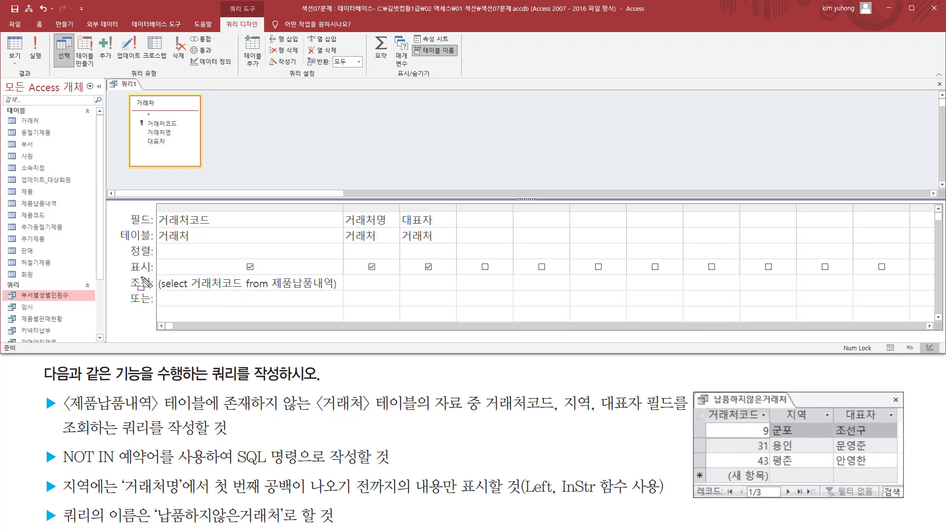
Put the not in operator in front of the subquery in the 거래처코드 criterion.
{"action": "left_click_drag", "start_coordinate": [274, 291], "coordinate": [334, 291]}
{"action": "left_click_drag", "start_coordinate": [191, 274], "coordinate": [244, 297]}
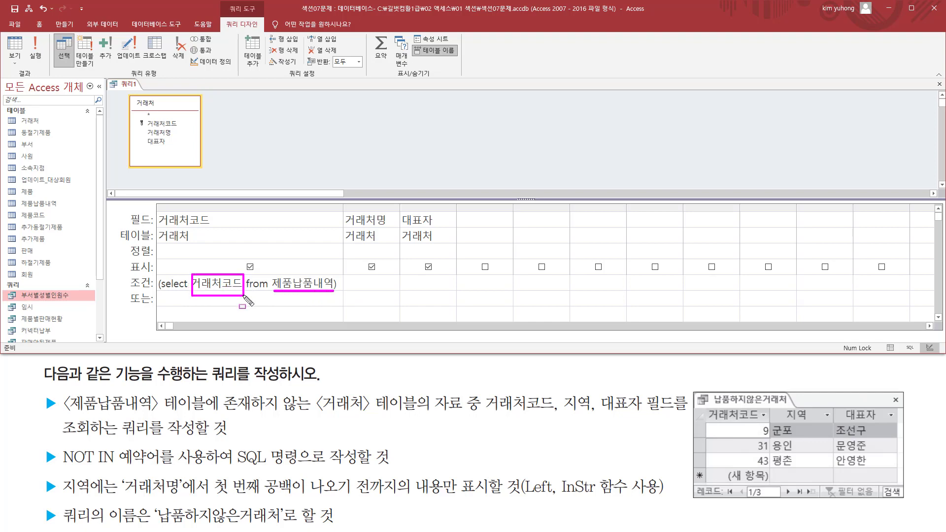
{"action": "mouse_move", "coordinate": [150, 209]}
{"action": "left_mouse_down"}
{"action": "mouse_move", "coordinate": [180, 239]}
{"action": "mouse_move", "coordinate": [227, 243]}
{"action": "left_mouse_up"}
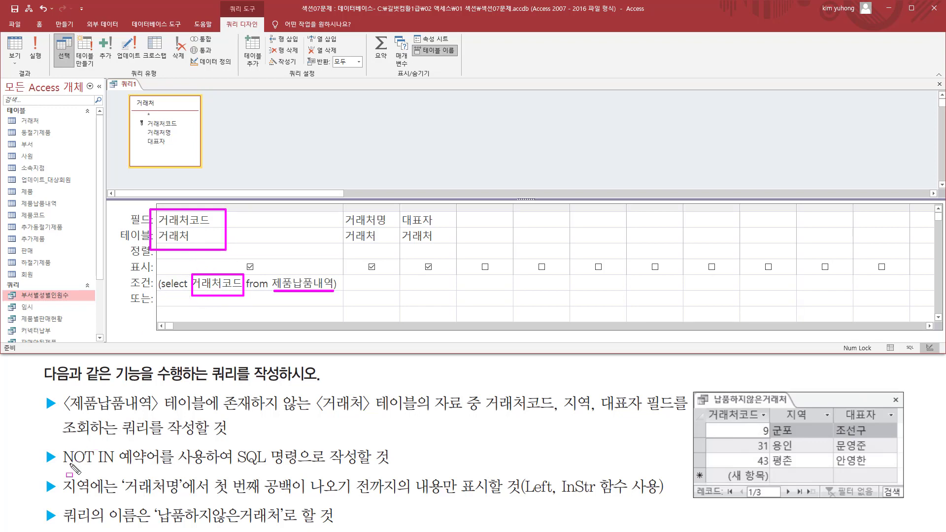
{"action": "left_click_drag", "start_coordinate": [58, 466], "coordinate": [130, 466]}
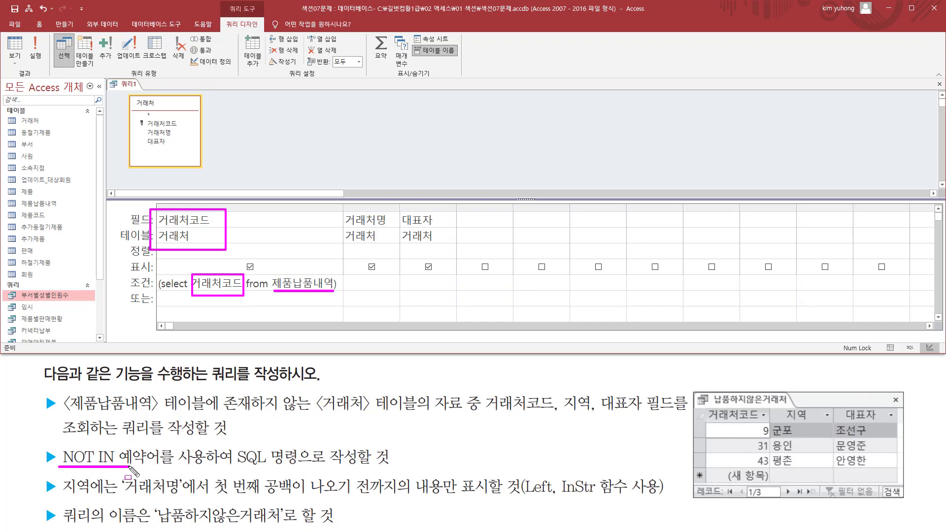
{"action": "key", "text": "Escape"}
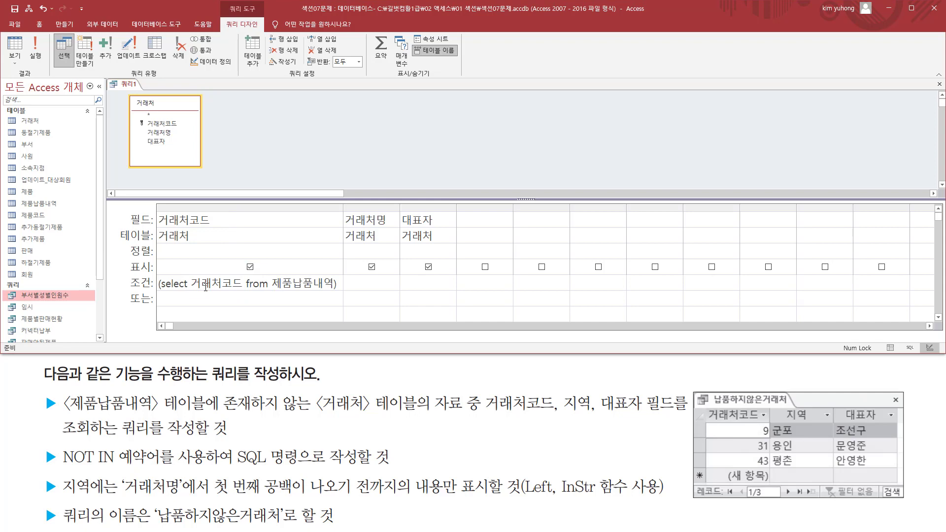
{"action": "key", "text": "Home"}
{"action": "type", "text": "ㅜ"}
{"action": "key", "text": "BackSpace"}
{"action": "key", "text": "Hangul"}
{"action": "type", "text": "not i"}
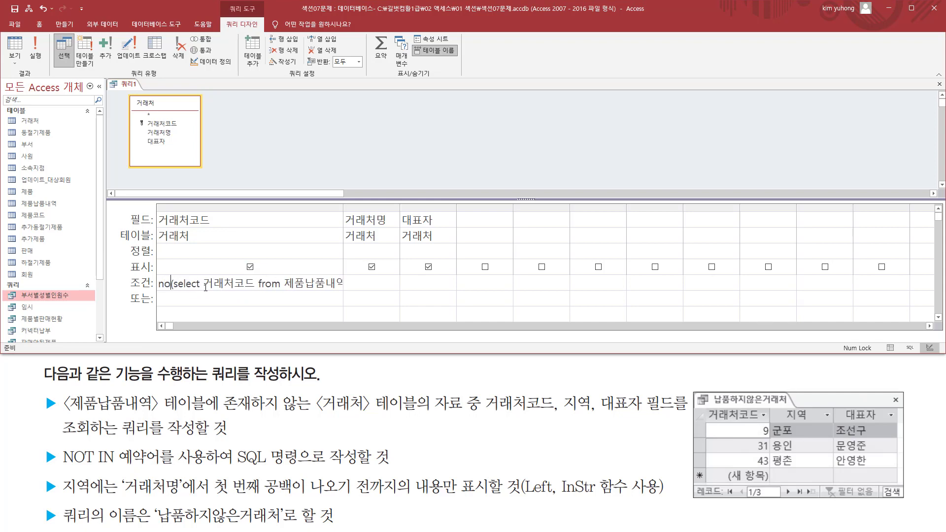
{"action": "type", "text": "n"}
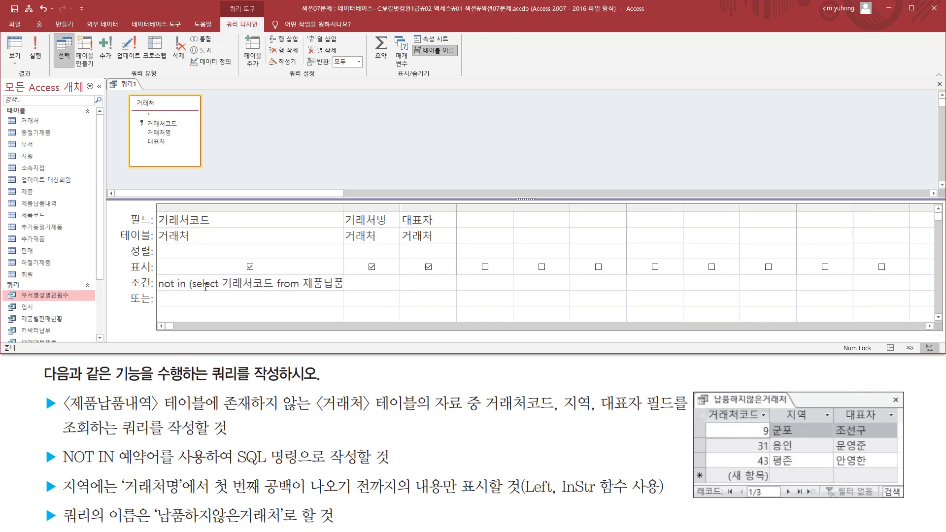
Commit the 거래처코드 criterion, widen its column to fit the full subquery, and check the tables and fields being compared.
{"action": "key", "text": "Return"}
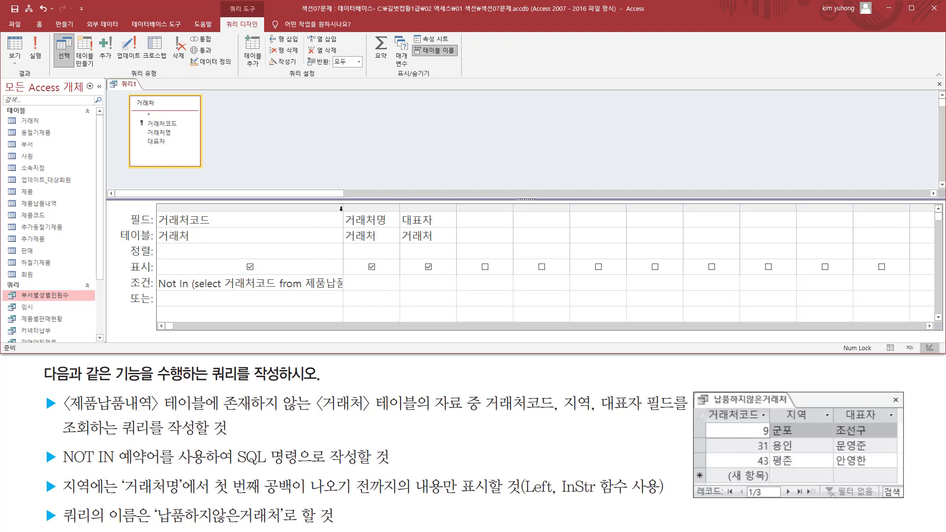
{"action": "left_click_drag", "start_coordinate": [341, 208], "coordinate": [388, 226]}
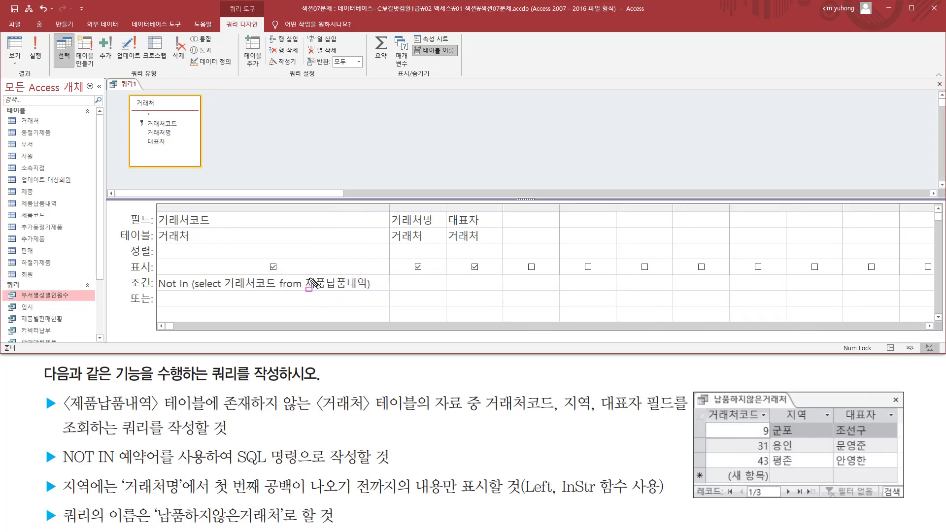
{"action": "left_click_drag", "start_coordinate": [304, 268], "coordinate": [372, 294]}
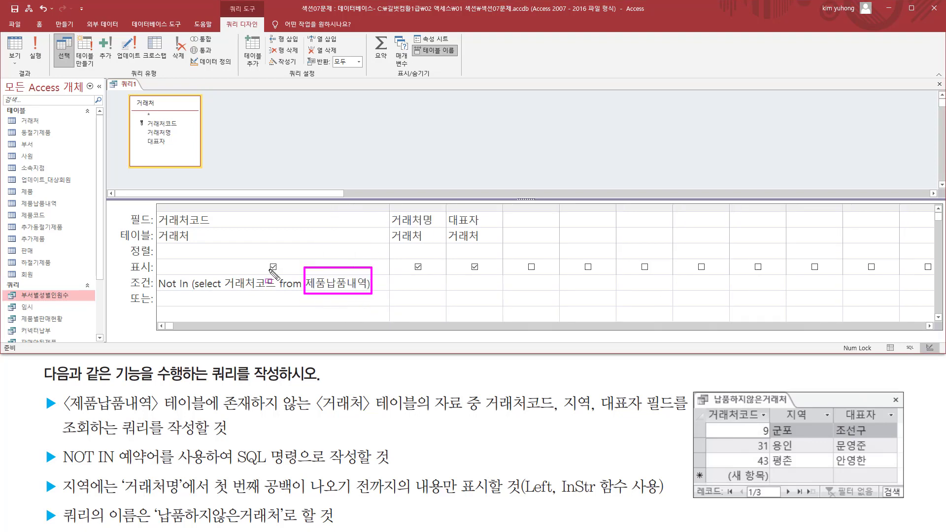
{"action": "mouse_move", "coordinate": [155, 230]}
{"action": "left_mouse_down"}
{"action": "mouse_move", "coordinate": [209, 258]}
{"action": "mouse_move", "coordinate": [199, 245]}
{"action": "left_mouse_up"}
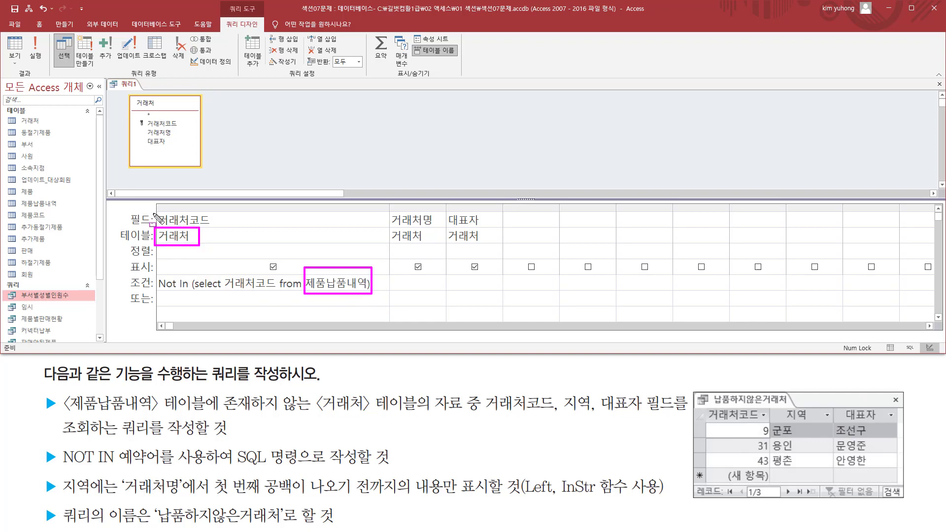
{"action": "left_click_drag", "start_coordinate": [153, 211], "coordinate": [232, 225]}
{"action": "left_click_drag", "start_coordinate": [227, 271], "coordinate": [275, 296]}
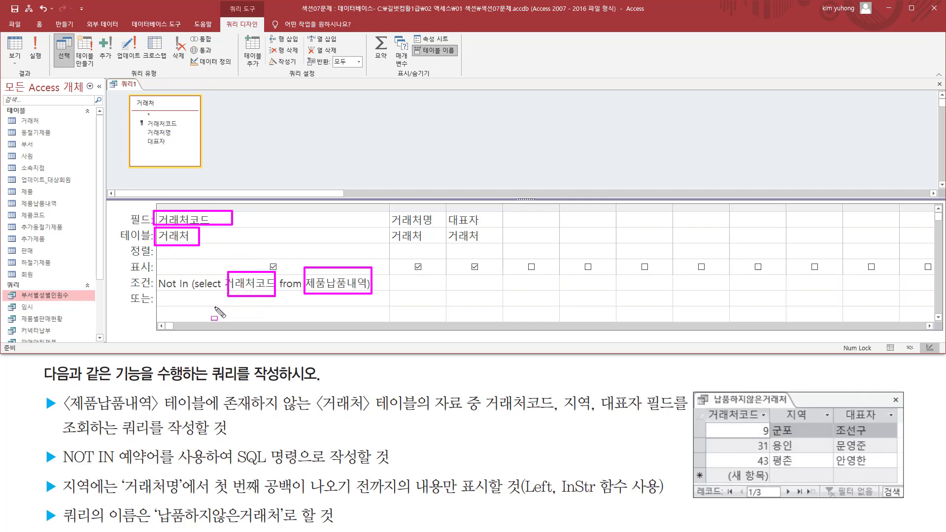
{"action": "left_click_drag", "start_coordinate": [157, 290], "coordinate": [192, 290]}
{"action": "key", "text": "Escape"}
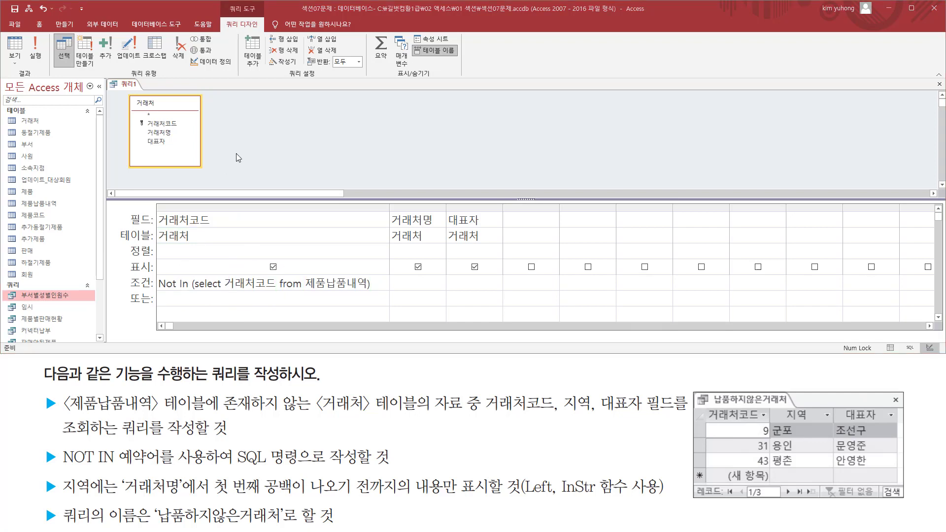
Run the query, compare its 거래처코드 values with the sample result, and fit the 거래처코드 column to its heading.
{"action": "left_click", "coordinate": [41, 60]}
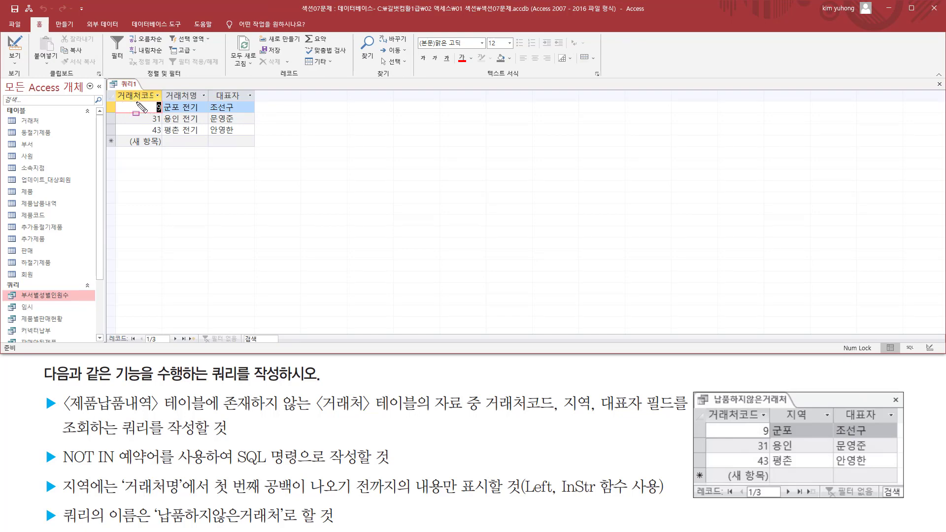
{"action": "left_click_drag", "start_coordinate": [146, 102], "coordinate": [163, 136]}
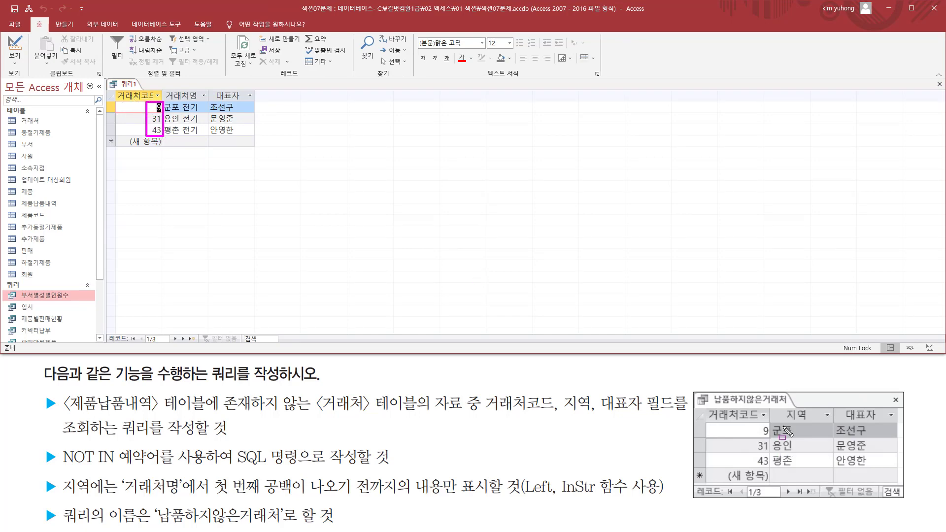
{"action": "left_click_drag", "start_coordinate": [752, 421], "coordinate": [770, 471]}
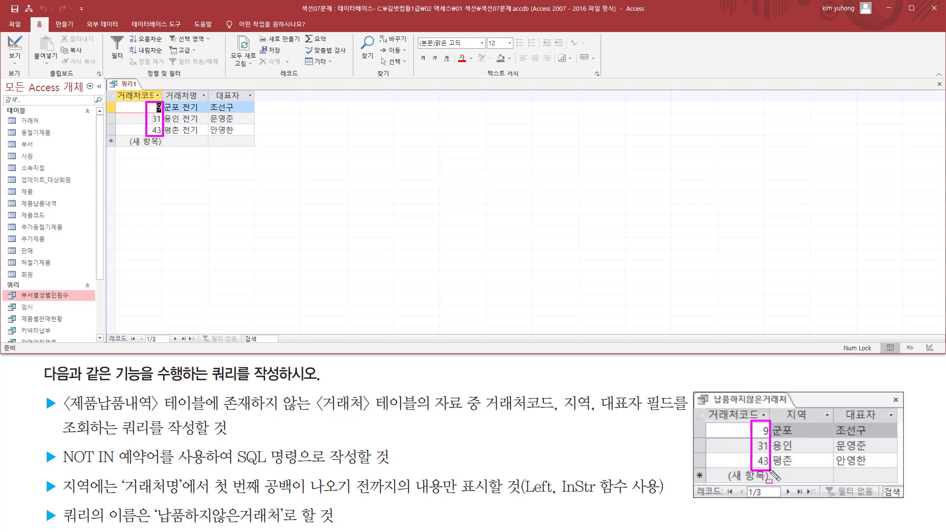
{"action": "left_click_drag", "start_coordinate": [705, 405], "coordinate": [765, 422]}
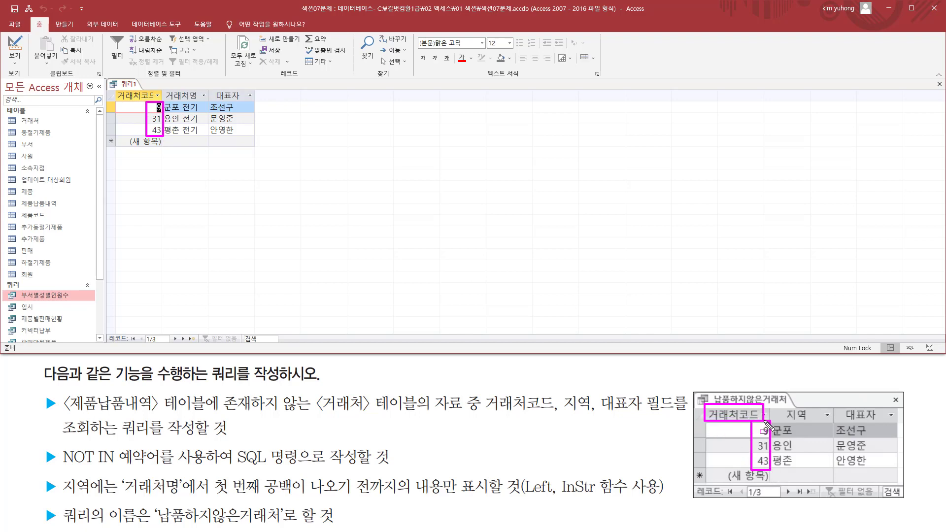
{"action": "left_click_drag", "start_coordinate": [119, 98], "coordinate": [164, 103]}
{"action": "key", "text": "Escape"}
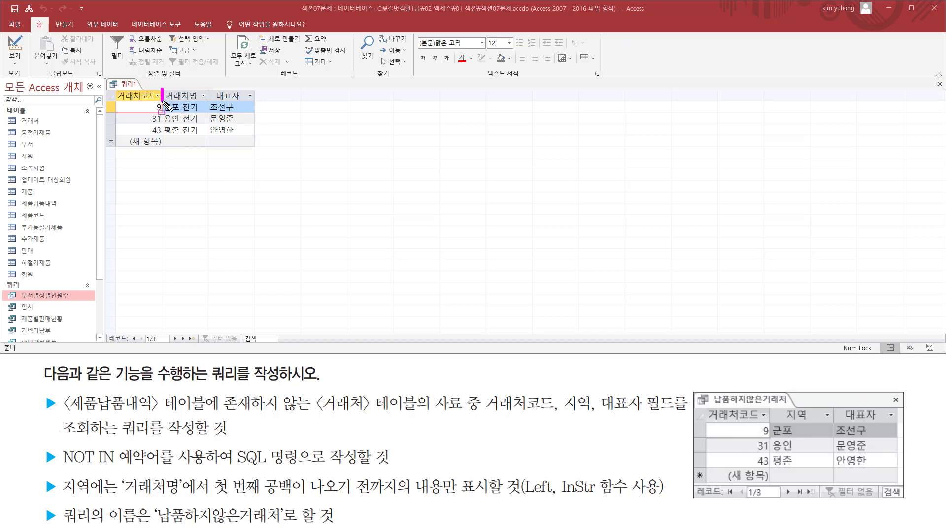
{"action": "double_click", "coordinate": [162, 95]}
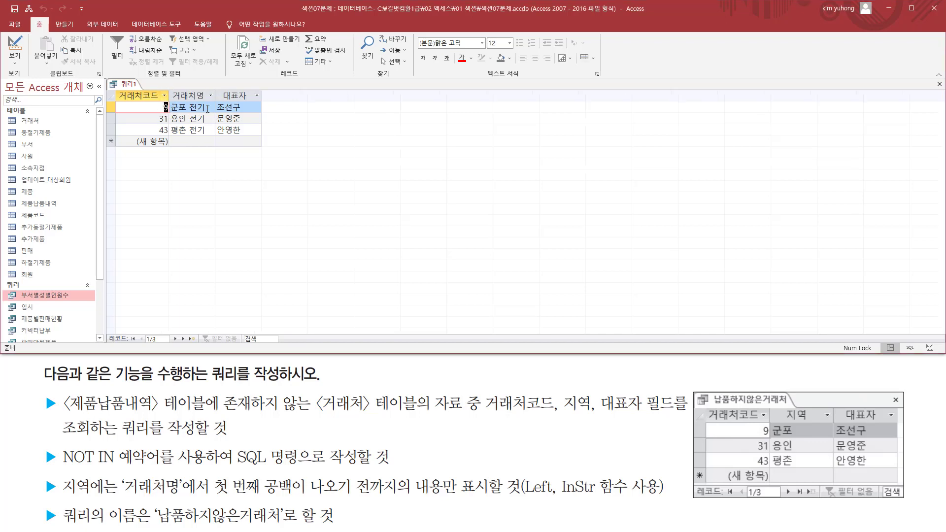
Compare the 거래처코드 and 대표자 columns of the query result with the sample 납품하지않은거래처 result.
{"action": "key", "text": "ctrl+2"}
{"action": "left_click_drag", "start_coordinate": [117, 86], "coordinate": [170, 136]}
{"action": "left_click_drag", "start_coordinate": [705, 406], "coordinate": [771, 476]}
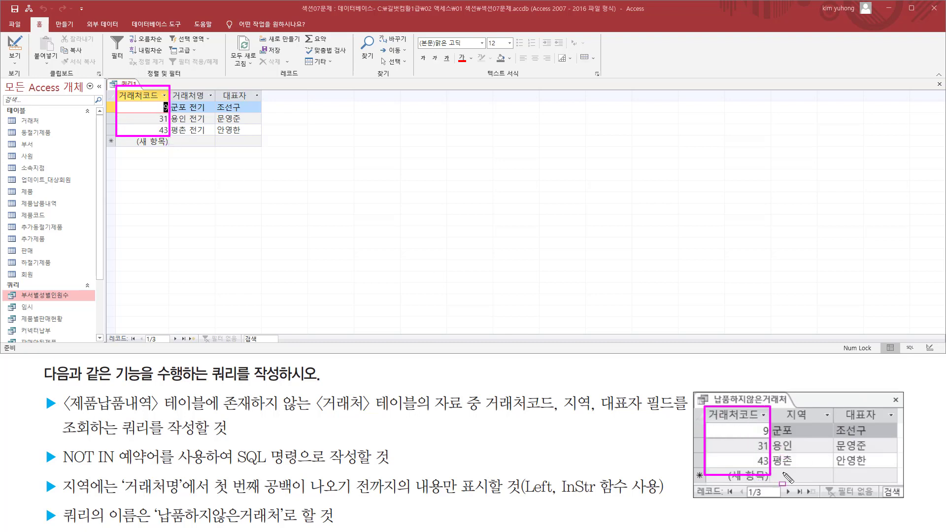
{"action": "mouse_move", "coordinate": [833, 401]}
{"action": "left_mouse_down"}
{"action": "mouse_move", "coordinate": [867, 474]}
{"action": "mouse_move", "coordinate": [884, 472]}
{"action": "left_mouse_up"}
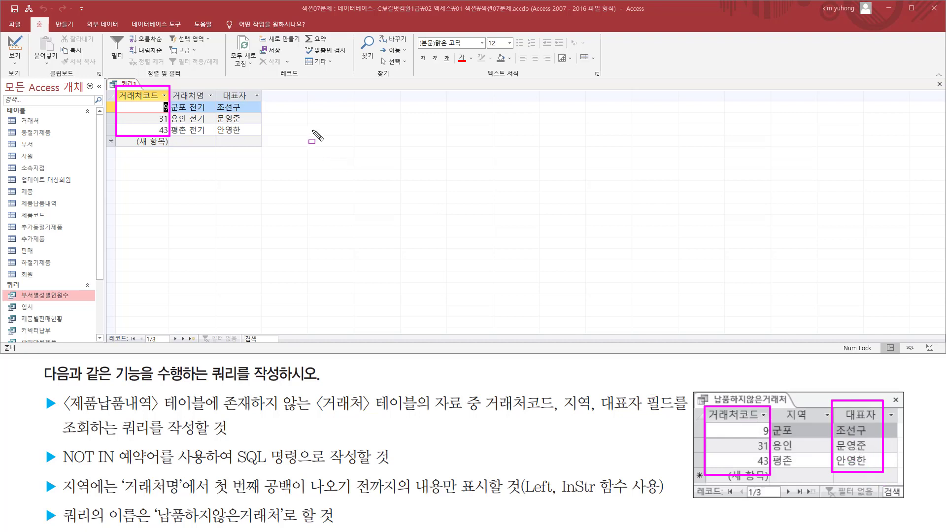
{"action": "left_click_drag", "start_coordinate": [215, 90], "coordinate": [266, 138]}
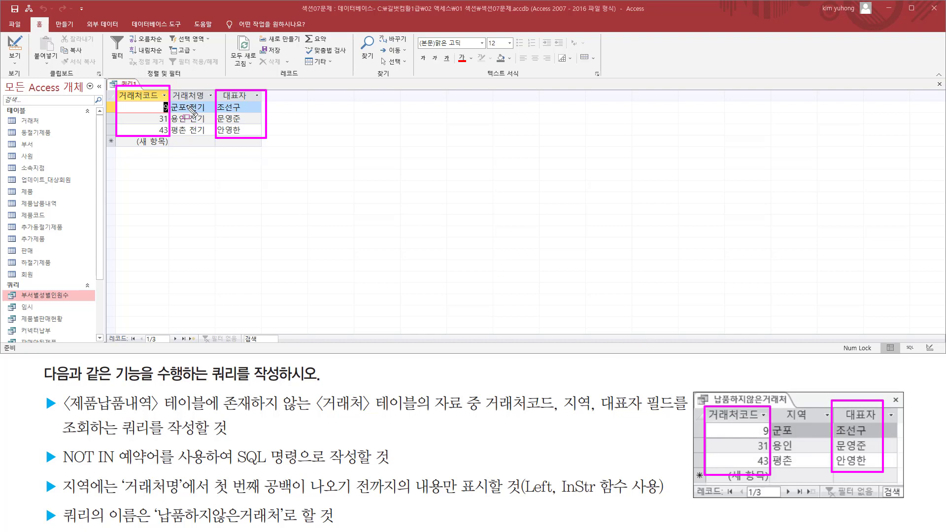
{"action": "left_click_drag", "start_coordinate": [771, 405], "coordinate": [820, 472]}
{"action": "key", "text": "Escape"}
Compare the 거래처명 values with the sample's 지역 column to see which part of each name is needed.
{"action": "mouse_move", "coordinate": [768, 420]}
{"action": "left_mouse_down"}
{"action": "mouse_move", "coordinate": [810, 479]}
{"action": "mouse_move", "coordinate": [797, 471]}
{"action": "left_mouse_up"}
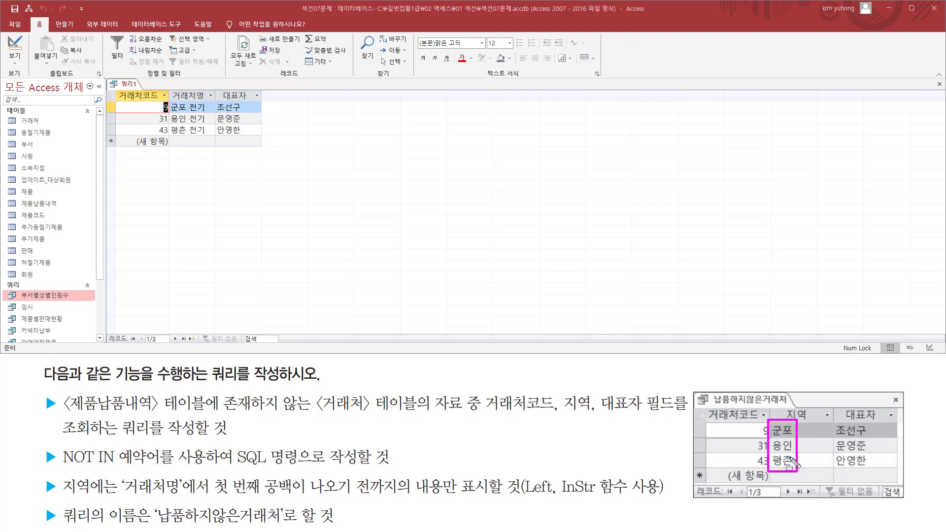
{"action": "left_click_drag", "start_coordinate": [169, 99], "coordinate": [186, 141]}
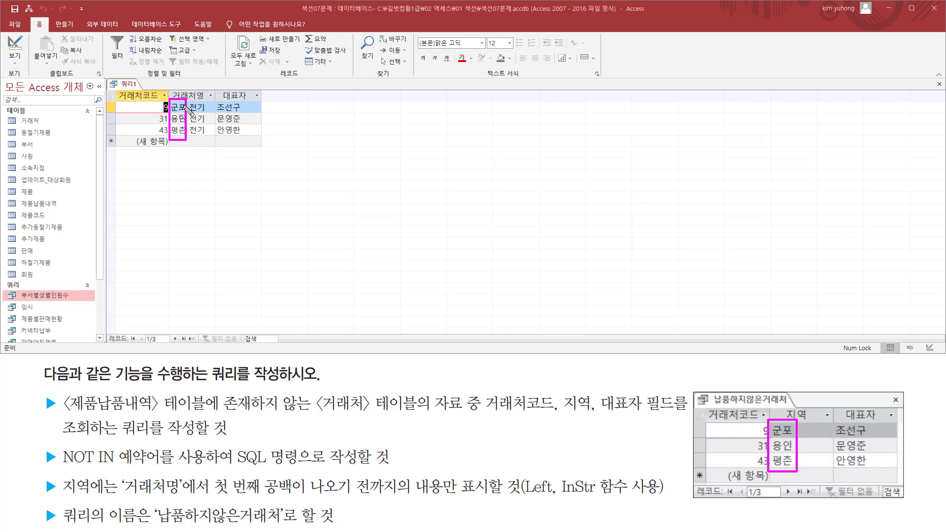
{"action": "mouse_move", "coordinate": [186, 105]}
{"action": "left_mouse_down"}
{"action": "mouse_move", "coordinate": [208, 106]}
{"action": "mouse_move", "coordinate": [207, 129]}
{"action": "left_mouse_up"}
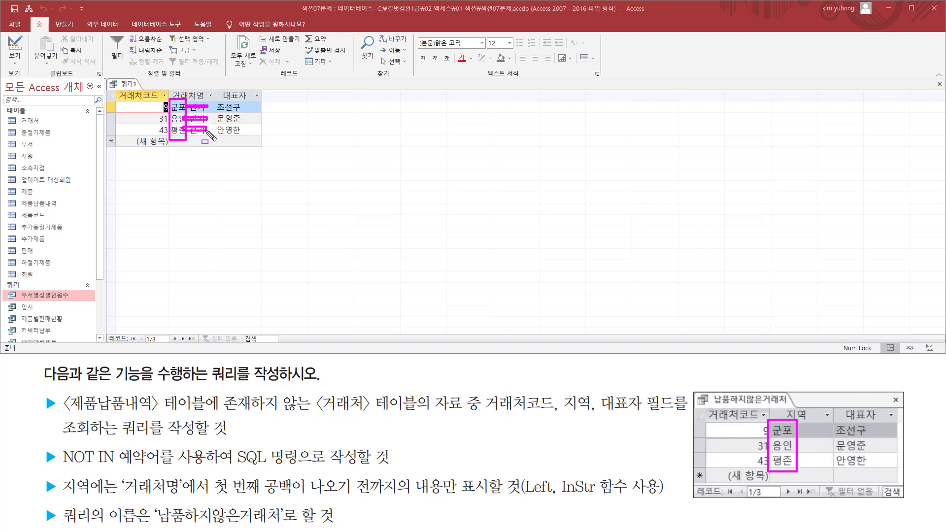
{"action": "left_click_drag", "start_coordinate": [170, 85], "coordinate": [211, 102]}
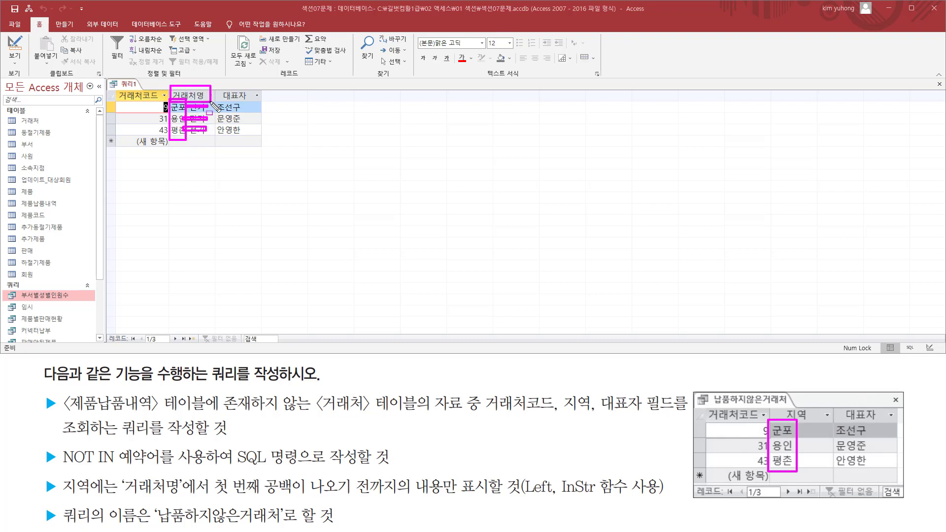
{"action": "mouse_move", "coordinate": [777, 400]}
{"action": "left_mouse_down"}
{"action": "mouse_move", "coordinate": [799, 421]}
{"action": "mouse_move", "coordinate": [819, 422]}
{"action": "left_mouse_up"}
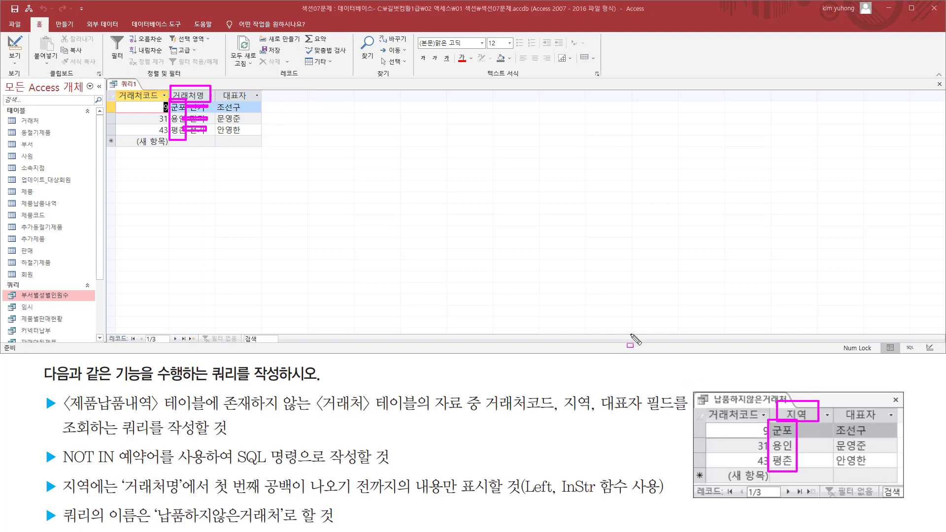
{"action": "key", "text": "Escape"}
Return to the query design and examine the task's 지역 requirement, including its use of the InStr function.
{"action": "left_click", "coordinate": [17, 45]}
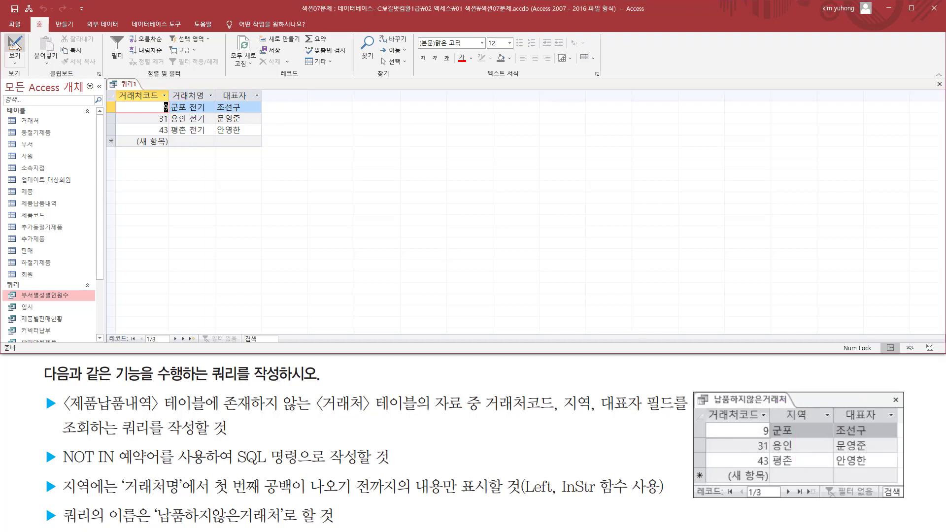
{"action": "left_click", "coordinate": [16, 45]}
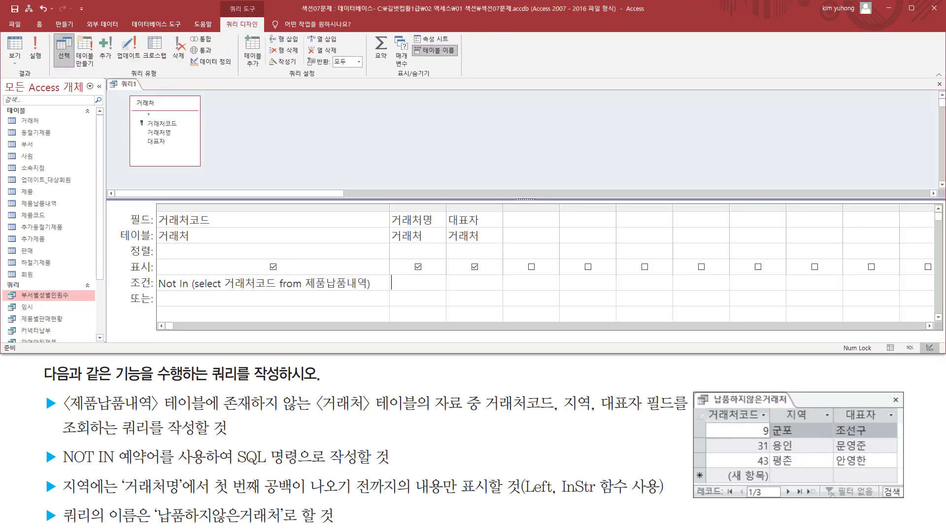
{"action": "mouse_move", "coordinate": [59, 471]}
{"action": "left_mouse_down"}
{"action": "mouse_move", "coordinate": [111, 496]}
{"action": "mouse_move", "coordinate": [490, 499]}
{"action": "left_mouse_up"}
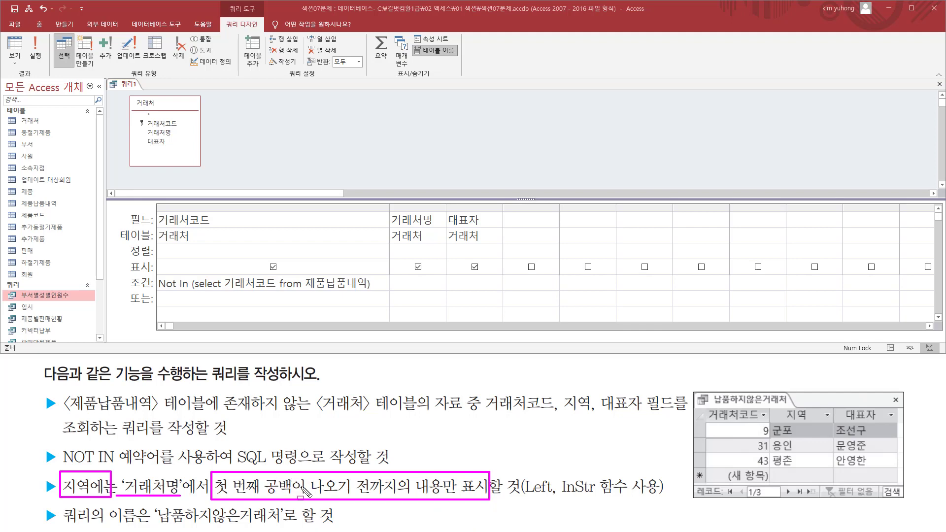
{"action": "mouse_move", "coordinate": [562, 496]}
{"action": "left_mouse_down"}
{"action": "mouse_move", "coordinate": [622, 495]}
{"action": "mouse_move", "coordinate": [628, 477]}
{"action": "left_mouse_up"}
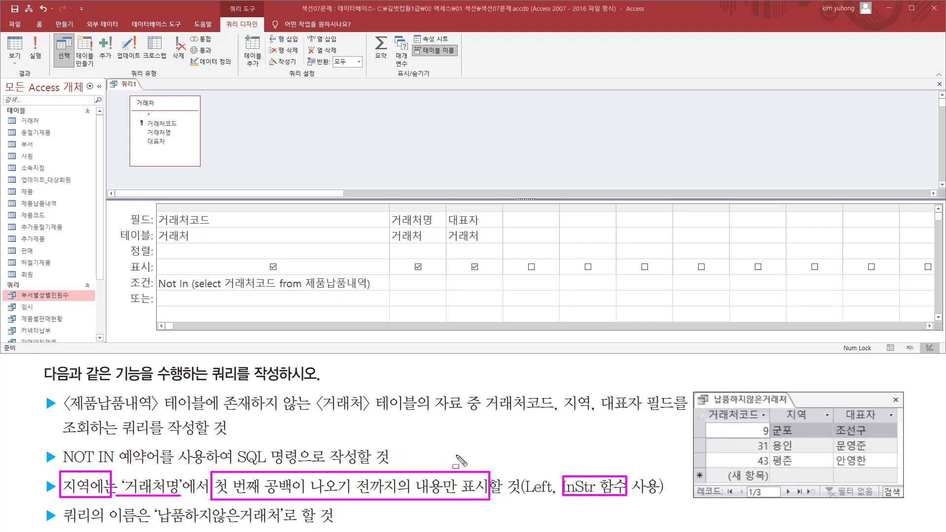
{"action": "key", "text": "Escape"}
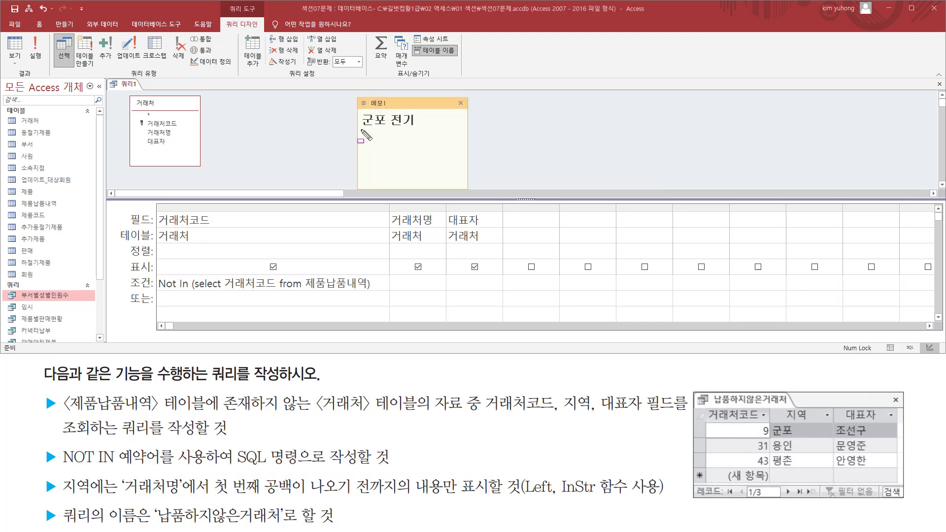
Examine the first space in the memo's 군포 전기 sample against the task's InStr instruction.
{"action": "mouse_move", "coordinate": [360, 129]}
{"action": "left_mouse_down"}
{"action": "mouse_move", "coordinate": [436, 130]}
{"action": "mouse_move", "coordinate": [388, 129]}
{"action": "left_mouse_up"}
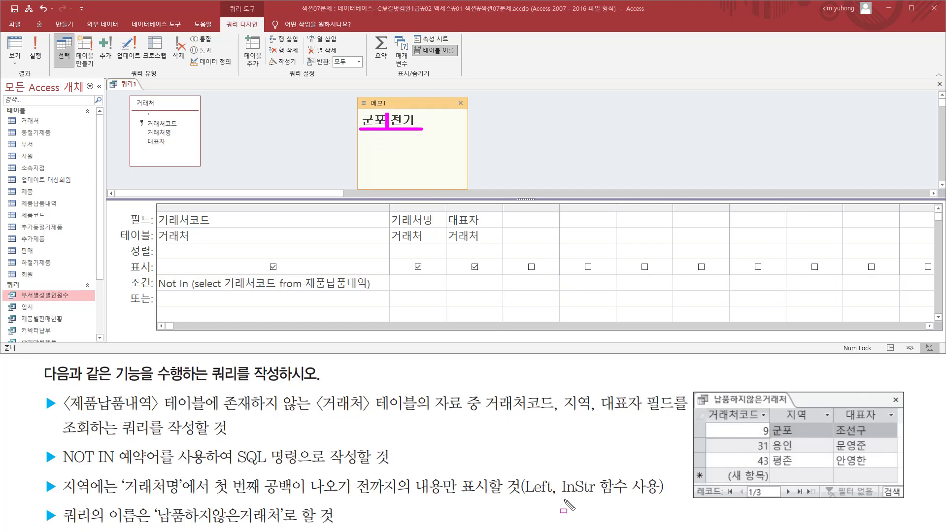
{"action": "mouse_move", "coordinate": [558, 497]}
{"action": "left_mouse_down"}
{"action": "mouse_move", "coordinate": [629, 497]}
{"action": "mouse_move", "coordinate": [632, 476]}
{"action": "left_mouse_up"}
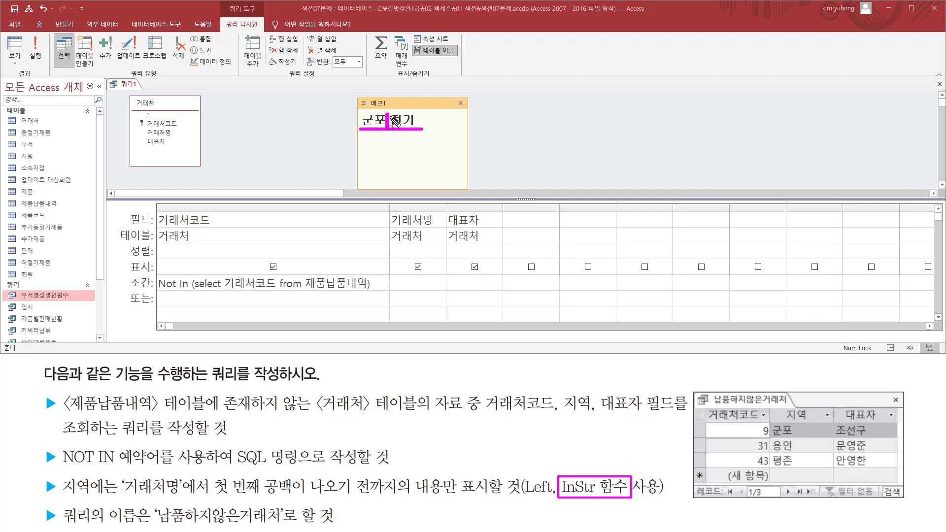
{"action": "left_click_drag", "start_coordinate": [212, 498], "coordinate": [459, 498]}
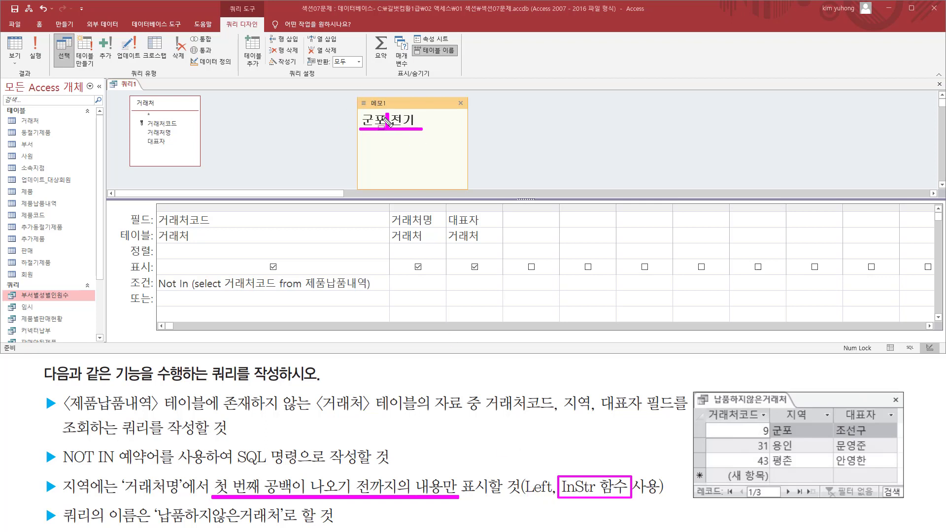
{"action": "left_click_drag", "start_coordinate": [387, 118], "coordinate": [387, 129]}
{"action": "key", "text": "Escape"}
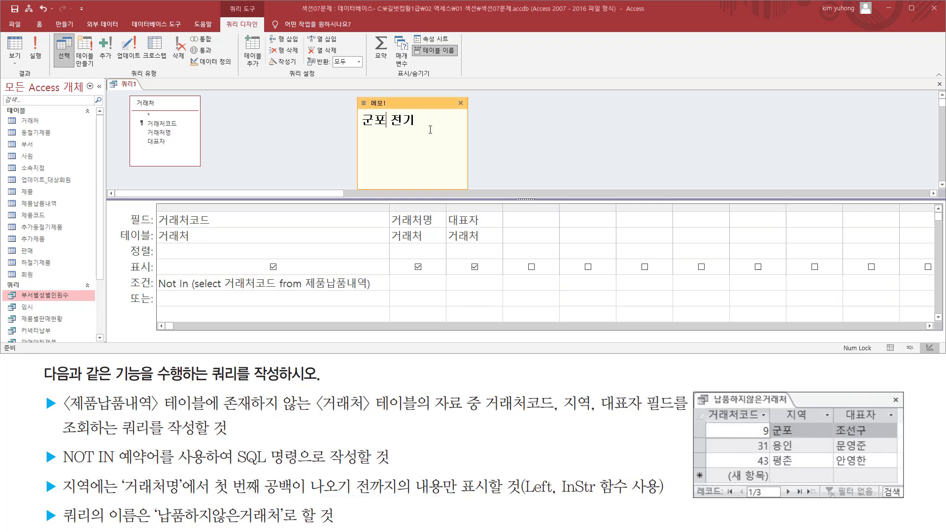
Change the memo sample to 군포시 전기 and examine which text precedes the first space.
{"action": "type", "text": "ㅅ"}
{"action": "left_click", "coordinate": [438, 128]}
{"action": "key", "text": "ctrl+2"}
{"action": "left_click_drag", "start_coordinate": [399, 112], "coordinate": [401, 131]}
{"action": "left_click_drag", "start_coordinate": [361, 128], "coordinate": [401, 129]}
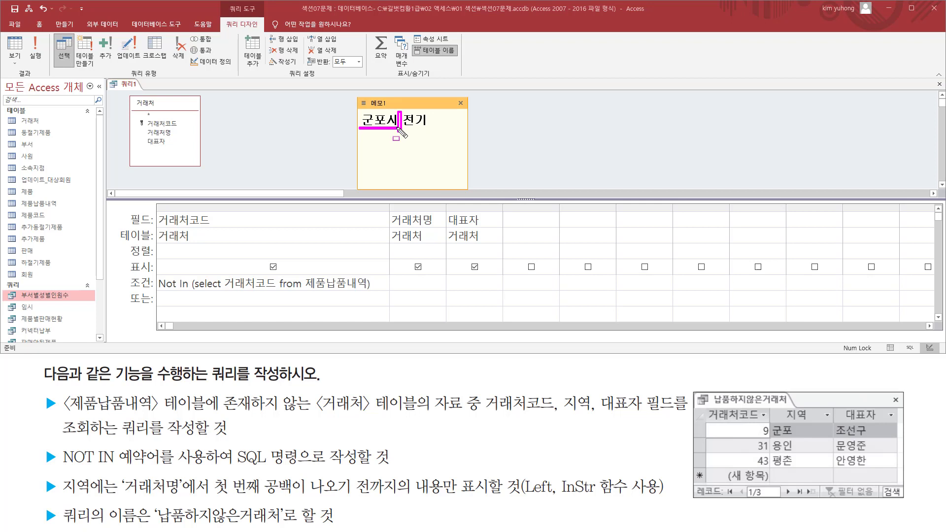
{"action": "key", "text": "Escape"}
{"action": "left_click", "coordinate": [307, 155]}
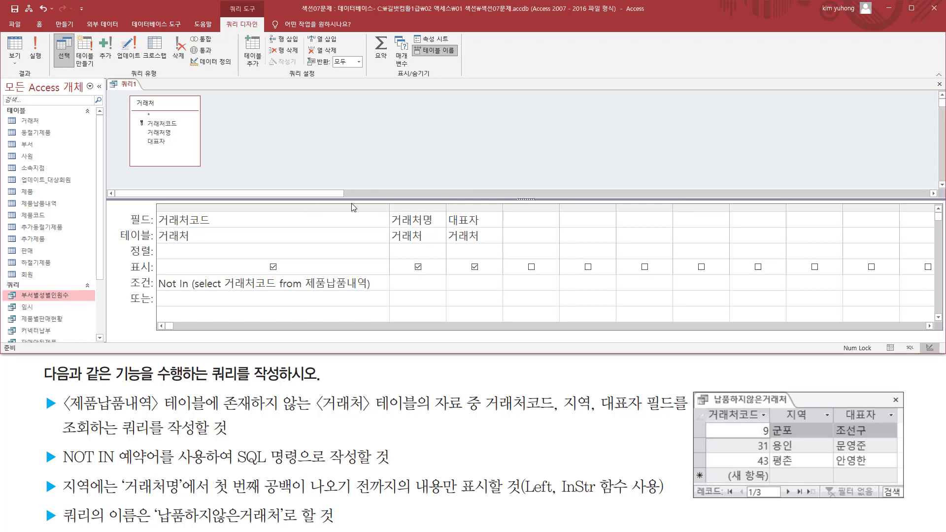
Widen the 거래처명 column and turn its field into the expression InStr([거래처명]," ").
{"action": "left_click_drag", "start_coordinate": [446, 207], "coordinate": [605, 207]}
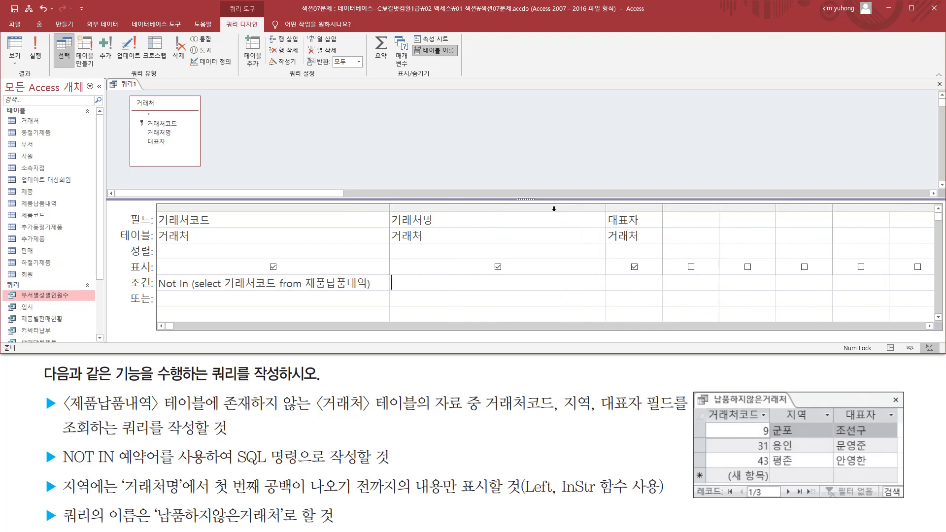
{"action": "left_click", "coordinate": [445, 219]}
{"action": "type", "text": "in"}
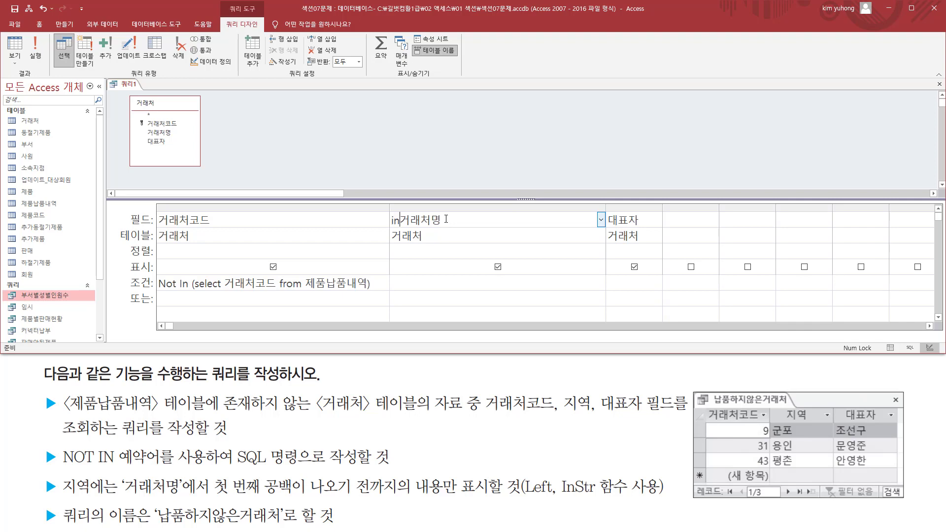
{"action": "type", "text": "str(["}
{"action": "key", "text": "Tab"}
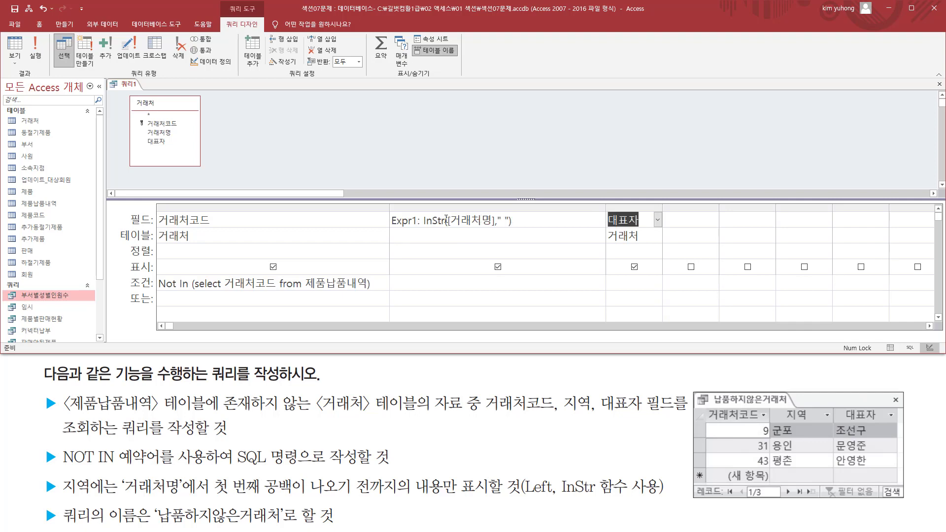
{"action": "left_click_drag", "start_coordinate": [423, 221], "coordinate": [513, 222]}
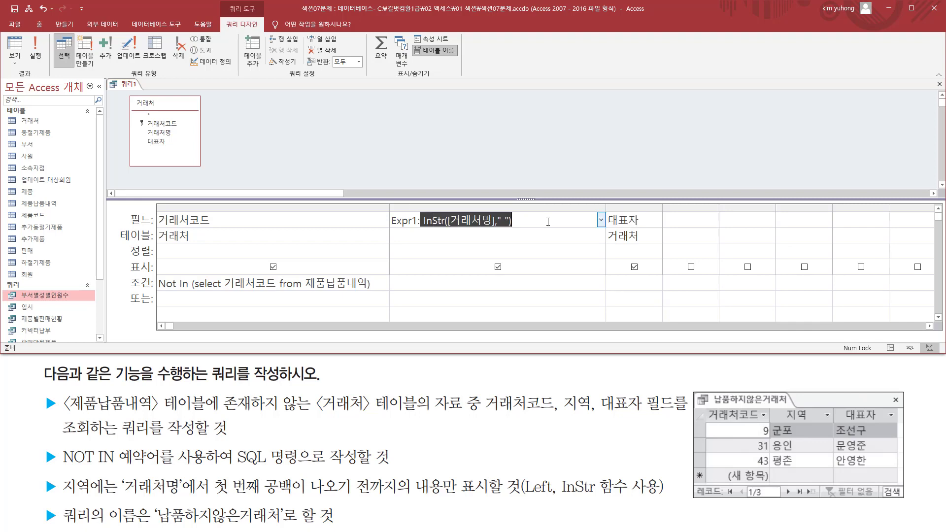
Run the query to examine what the InStr expression returns for each record, and return to the query design.
{"action": "left_click", "coordinate": [548, 222]}
{"action": "left_click", "coordinate": [34, 48]}
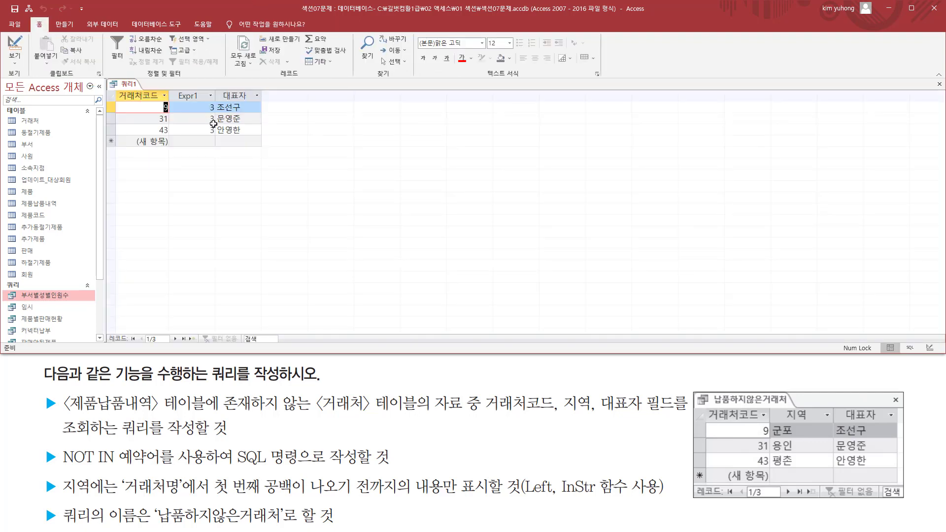
{"action": "left_click_drag", "start_coordinate": [207, 100], "coordinate": [216, 139]}
{"action": "left_click", "coordinate": [15, 47]}
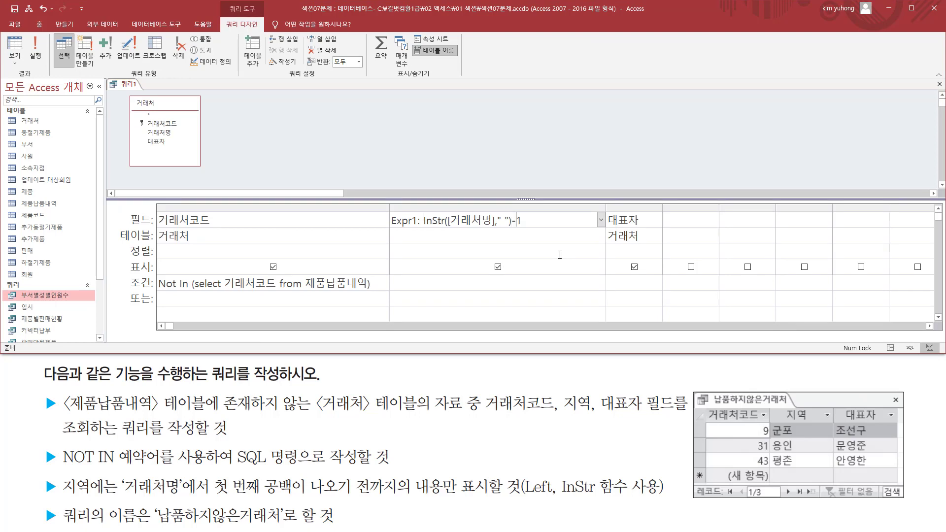
Subtract 1 from the InStr expression, copy InStr([거래처명]," ")-1 and clear the whole field cell.
{"action": "key", "text": "shift+End"}
{"action": "key", "text": "ctrl+c"}
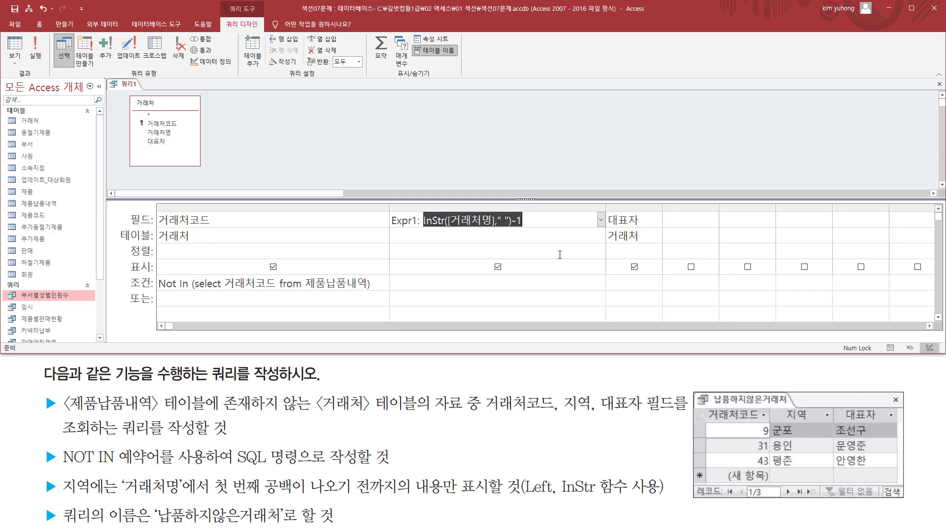
{"action": "key", "text": "Delete"}
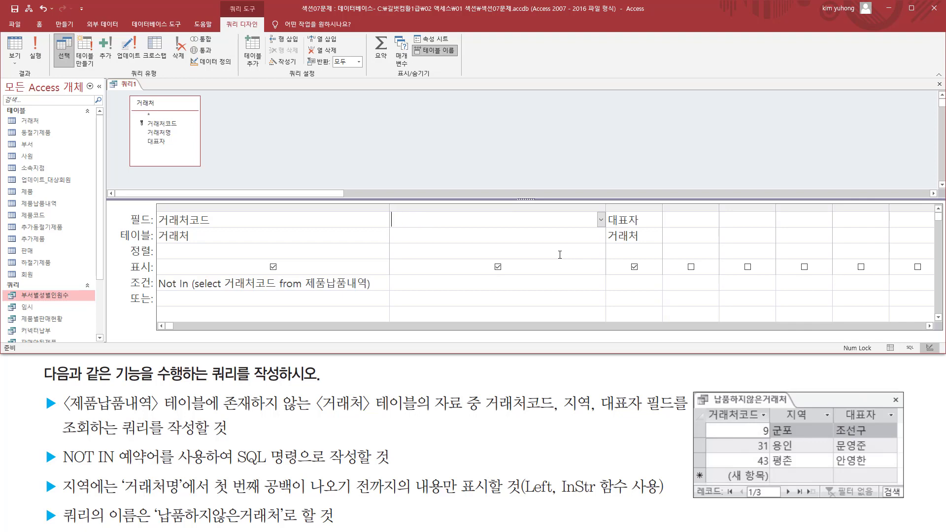
Start a 지역 field with left([거래처명], and insert the copied InStr([거래처명]," ")-1 expression as its second argument.
{"action": "type", "text": "ㅈ"}
{"action": "type", "text": "역 :"}
{"action": "type", "text": "left("}
{"action": "type", "text": "["}
{"action": "type", "text": "거래처명"}
{"action": "type", "text": "]"}
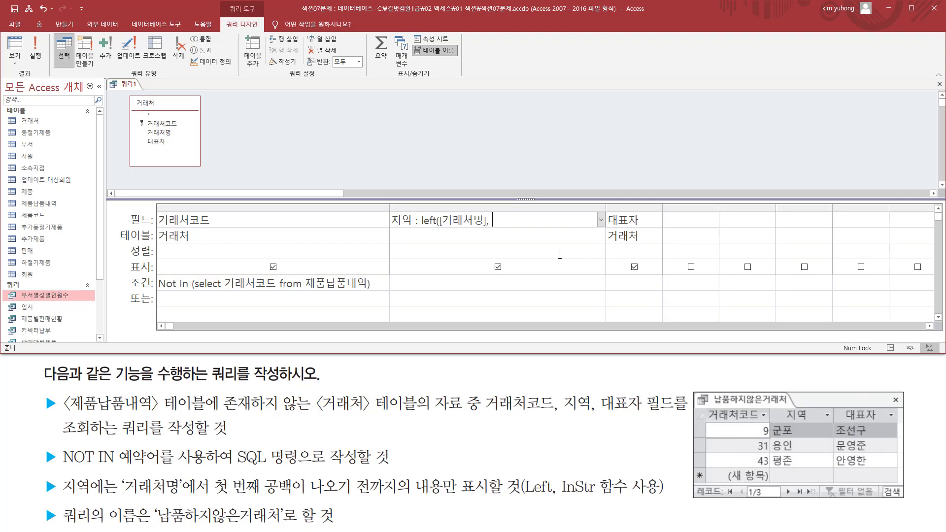
{"action": "type", "text": ","}
{"action": "key", "text": "ctrl+v"}
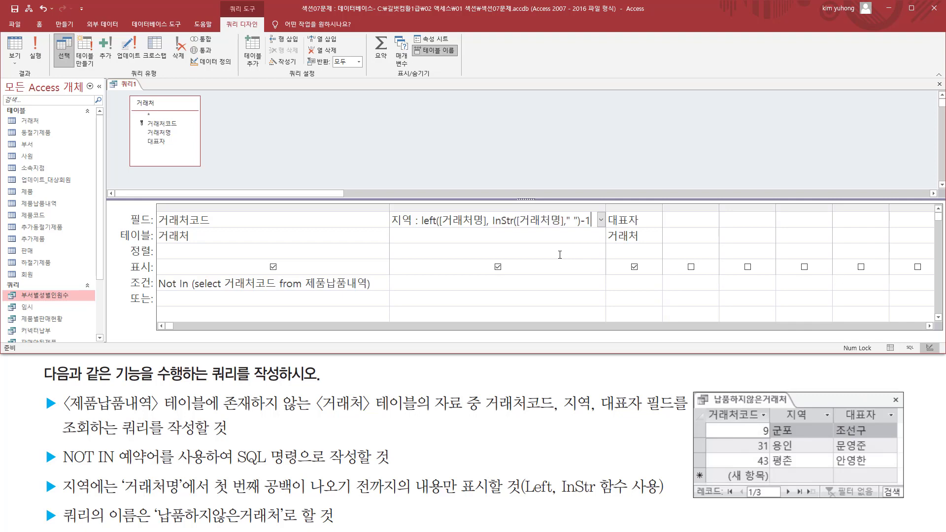
Check the InStr argument, close the Left function's parenthesis, widen the 지역 column and commit the expression.
{"action": "key", "text": "shift+Left"}
{"action": "key", "text": "shift+Left"}
{"action": "key", "text": "shift+Left"}
{"action": "key", "text": "shift+Left"}
{"action": "key", "text": "shift+Left"}
{"action": "key", "text": "shift+Left"}
{"action": "key", "text": "shift+Left"}
{"action": "key", "text": "shift+Left"}
{"action": "key", "text": "shift+Left"}
{"action": "key", "text": "shift+Left"}
{"action": "key", "text": "shift+Left"}
{"action": "key", "text": "shift+Left"}
{"action": "key", "text": "shift+Left"}
{"action": "key", "text": "shift+Left"}
{"action": "key", "text": "shift+Left"}
{"action": "key", "text": "shift+Left"}
{"action": "key", "text": "shift+Left"}
{"action": "key", "text": "shift+Left"}
{"action": "key", "text": "shift+Left"}
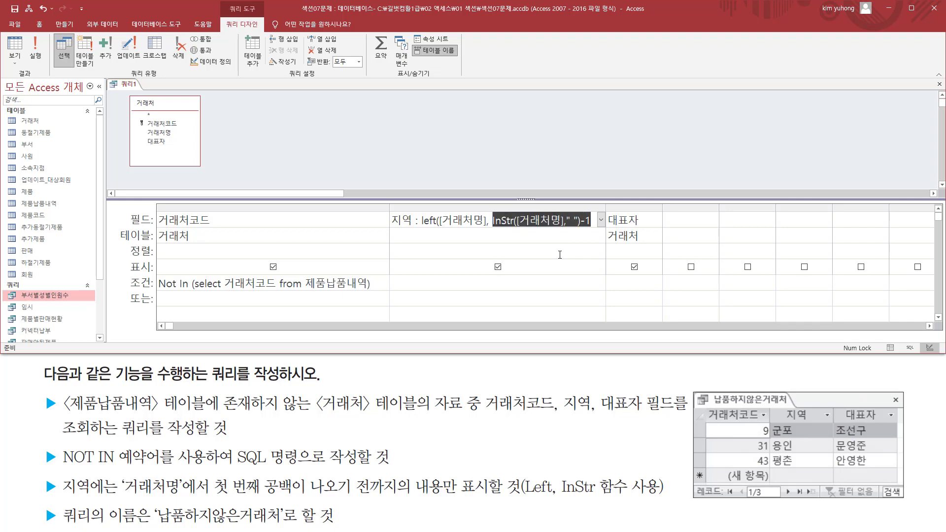
{"action": "left_click", "coordinate": [593, 220]}
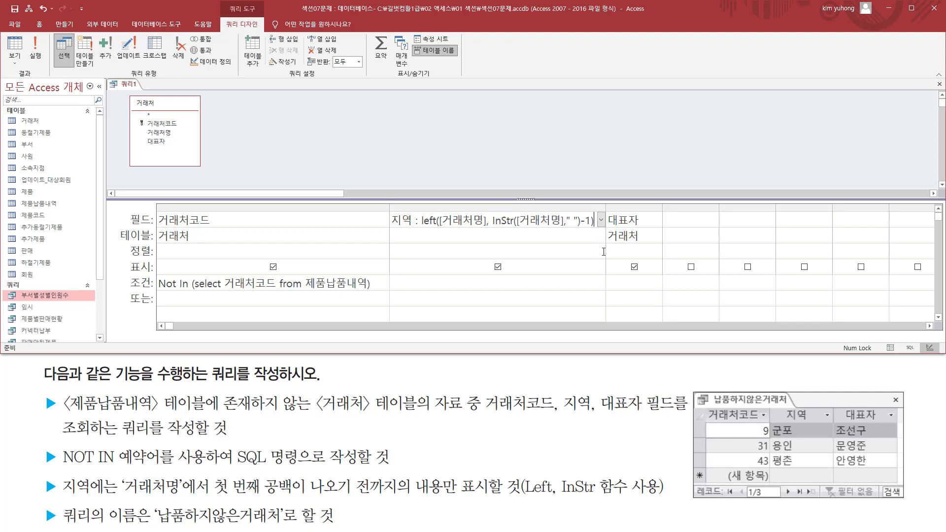
{"action": "left_click_drag", "start_coordinate": [607, 208], "coordinate": [635, 208]}
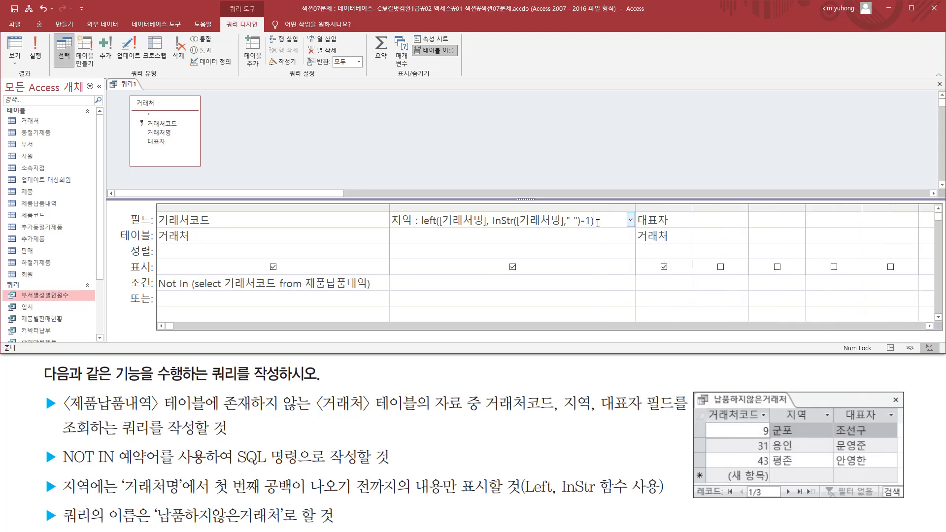
{"action": "key", "text": "Tab"}
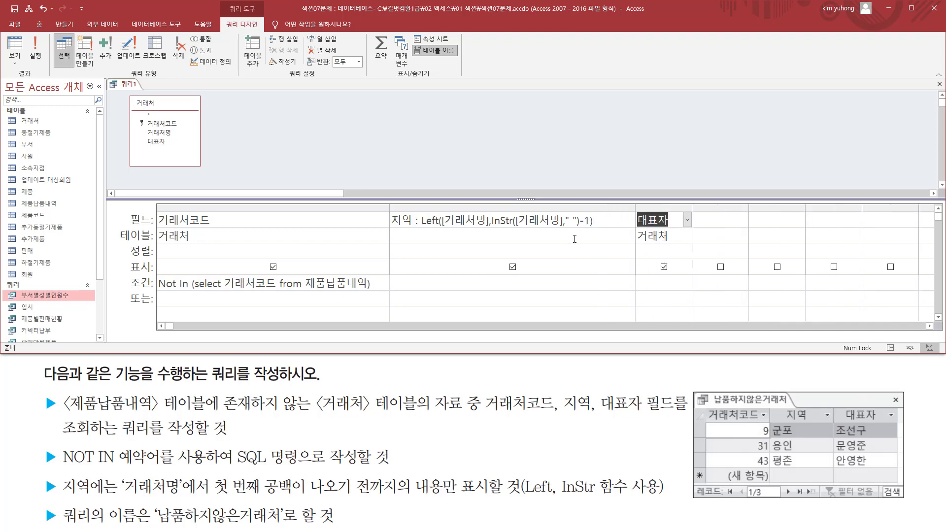
Run the query and examine the 지역 column's heading and its values.
{"action": "left_click", "coordinate": [37, 55]}
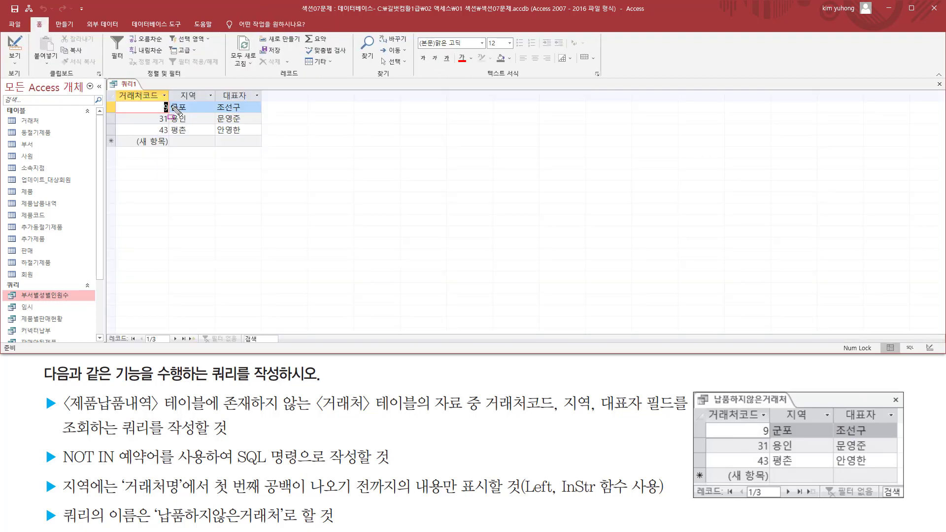
{"action": "left_click_drag", "start_coordinate": [171, 99], "coordinate": [190, 137]}
{"action": "left_click_drag", "start_coordinate": [179, 88], "coordinate": [203, 101]}
{"action": "key", "text": "Escape"}
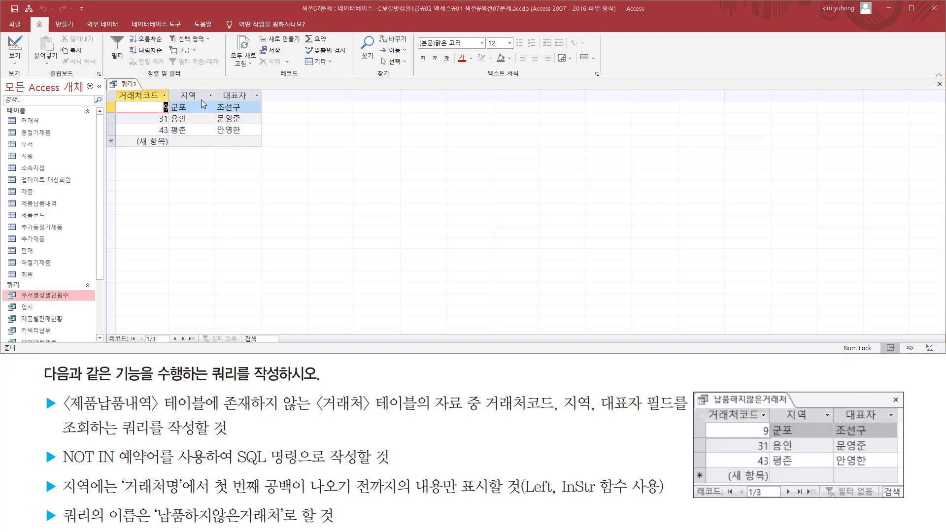
Examine the task's requirement to use the NOT IN keyword and write the query as an SQL command.
{"action": "key", "text": "ctrl+alt+d"}
{"action": "left_click_drag", "start_coordinate": [60, 468], "coordinate": [232, 469]}
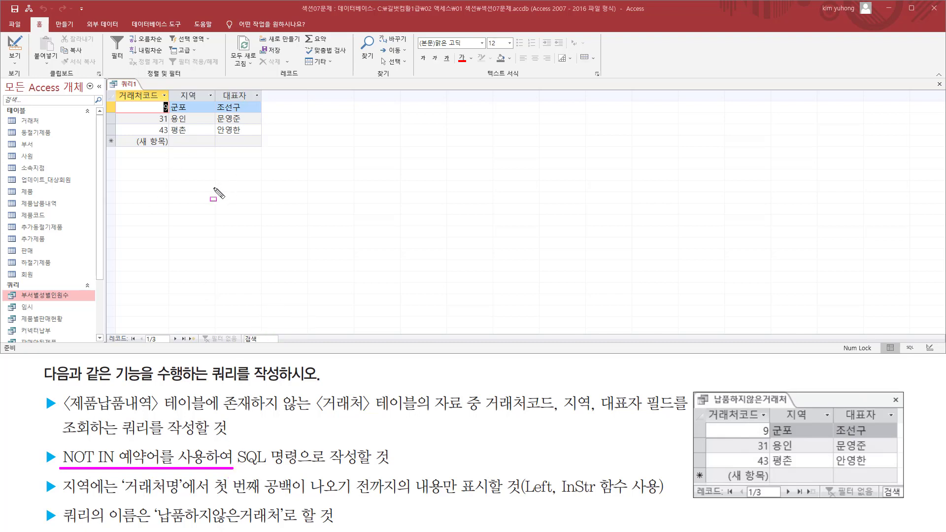
{"action": "left_click_drag", "start_coordinate": [234, 441], "coordinate": [401, 477]}
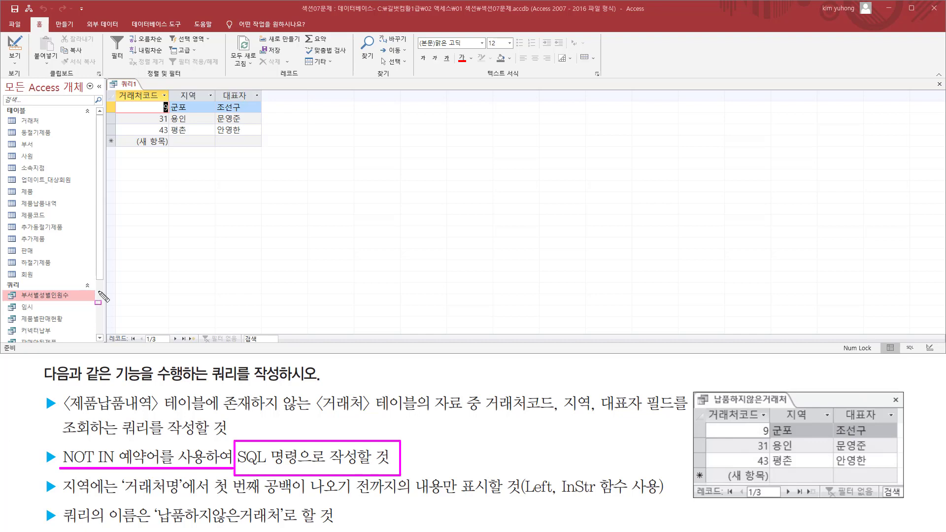
Switch the query through its design to SQL view and examine the complete SELECT statement.
{"action": "right_click", "coordinate": [129, 87]}
{"action": "left_click", "coordinate": [162, 127]}
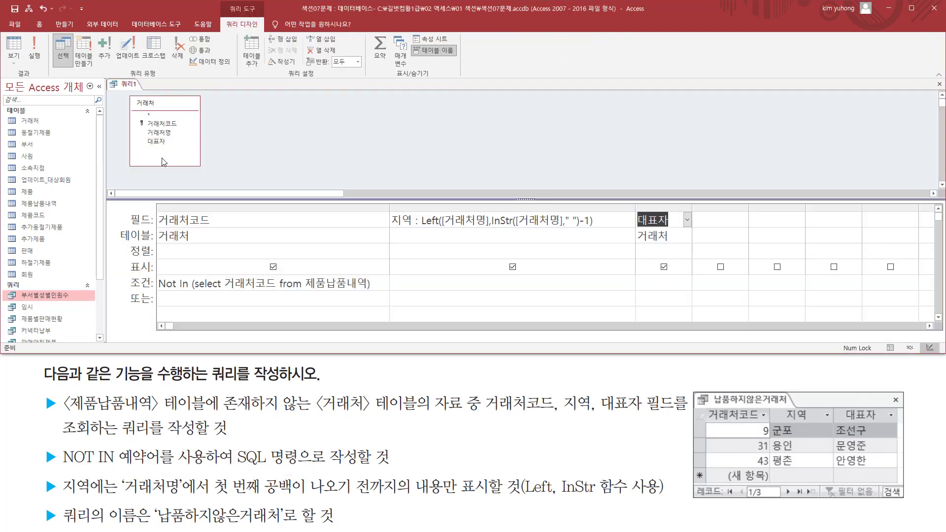
{"action": "right_click", "coordinate": [239, 127]}
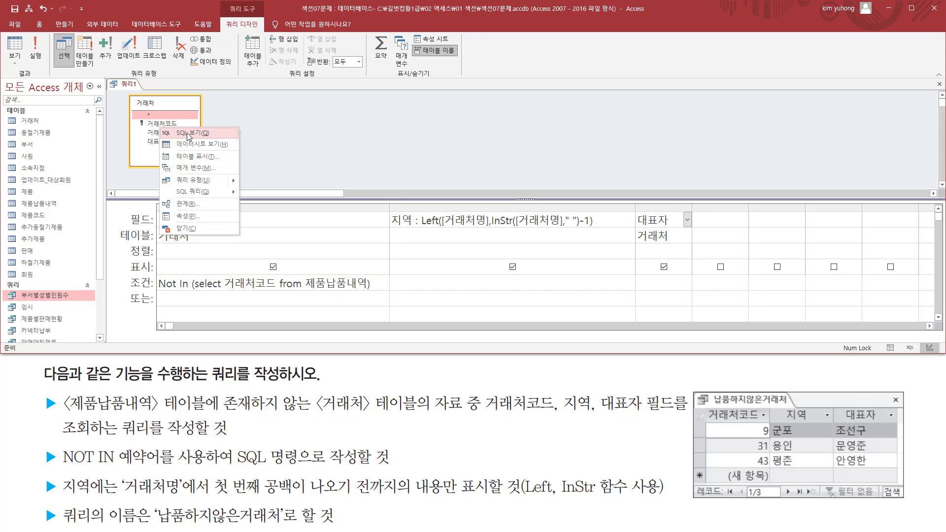
{"action": "left_click", "coordinate": [295, 132]}
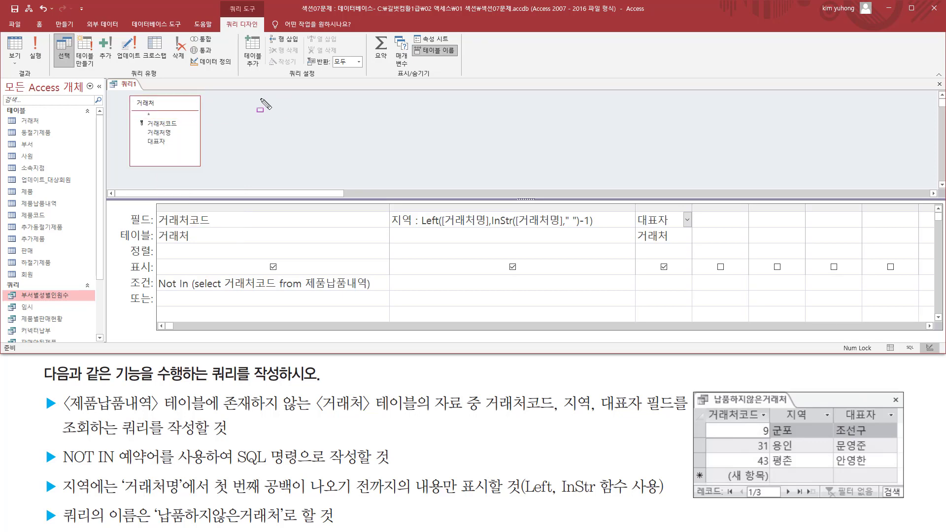
{"action": "left_click_drag", "start_coordinate": [262, 101], "coordinate": [613, 169]}
{"action": "right_click", "coordinate": [461, 111]}
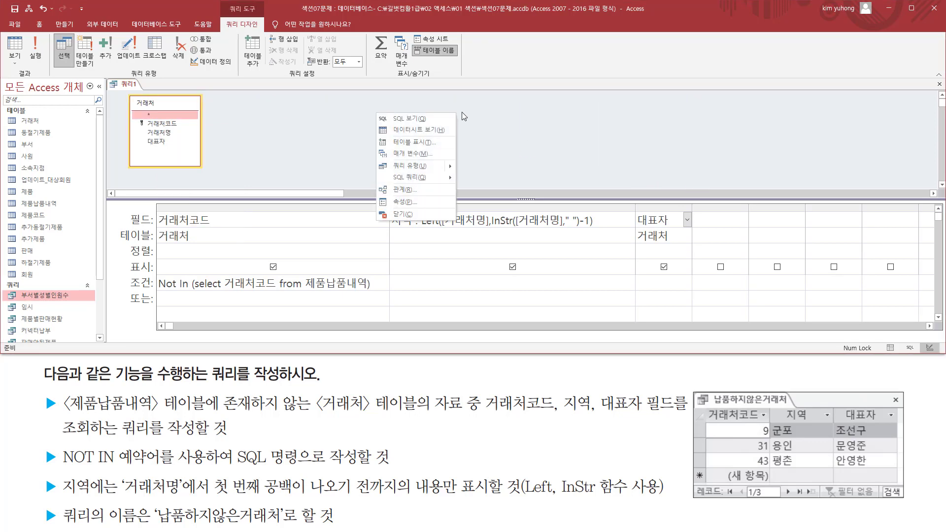
{"action": "left_click", "coordinate": [437, 120]}
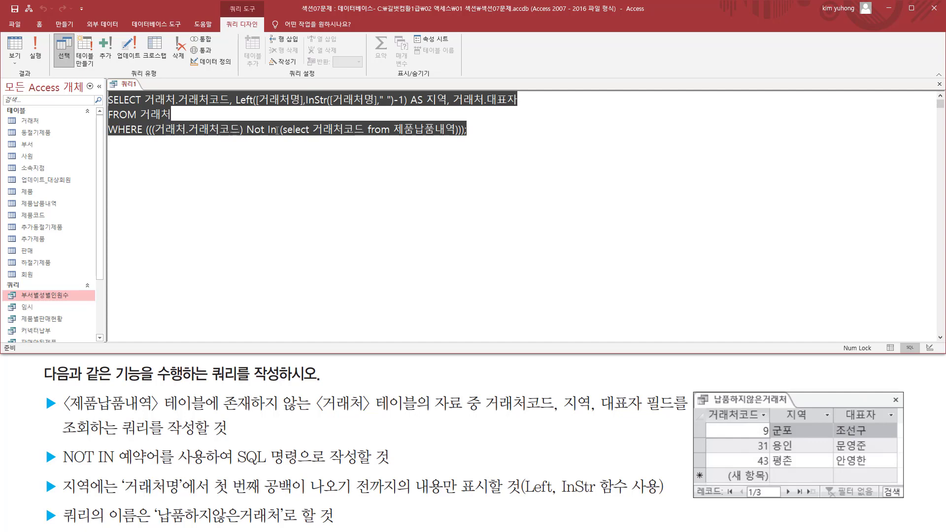
{"action": "left_click", "coordinate": [495, 134]}
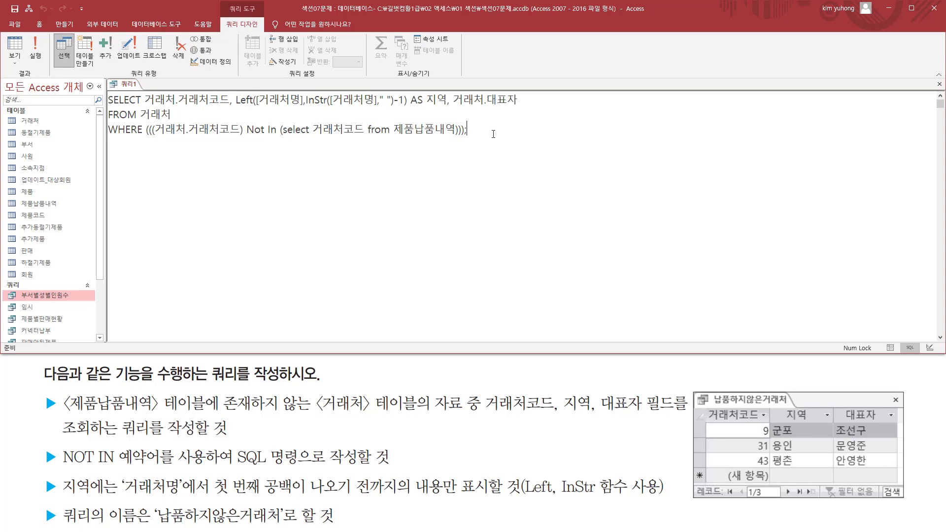
Close the query and save it under the name 납품하지않은거래처.
{"action": "left_click", "coordinate": [940, 83]}
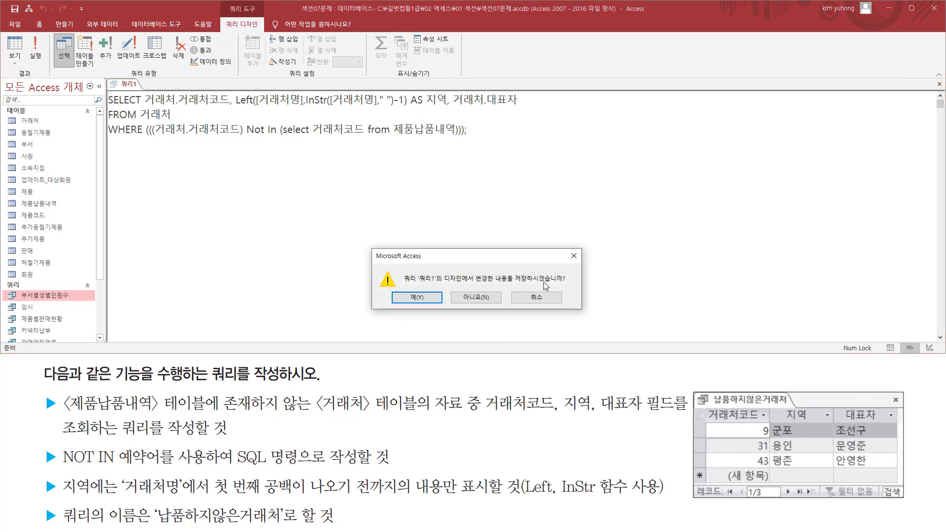
{"action": "left_click", "coordinate": [417, 298]}
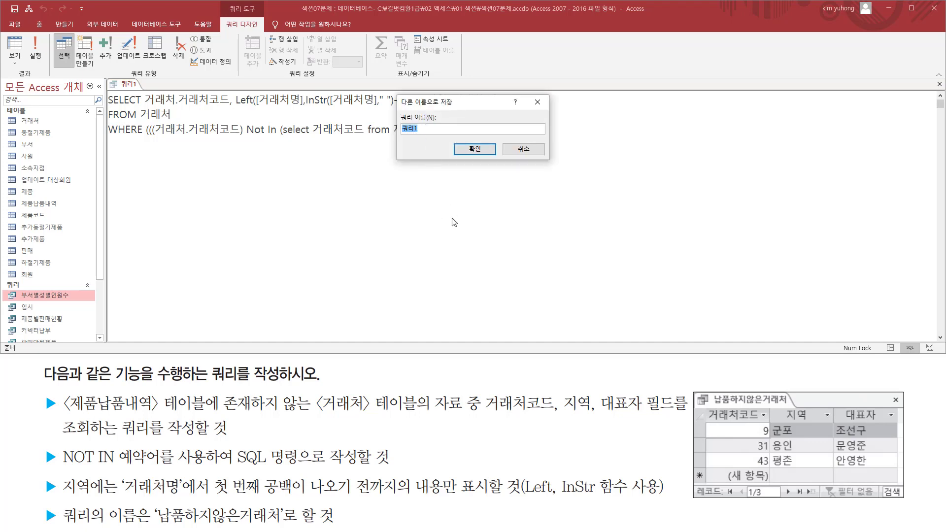
{"action": "type", "text": "납품하지않은거래처"}
{"action": "left_click", "coordinate": [473, 144]}
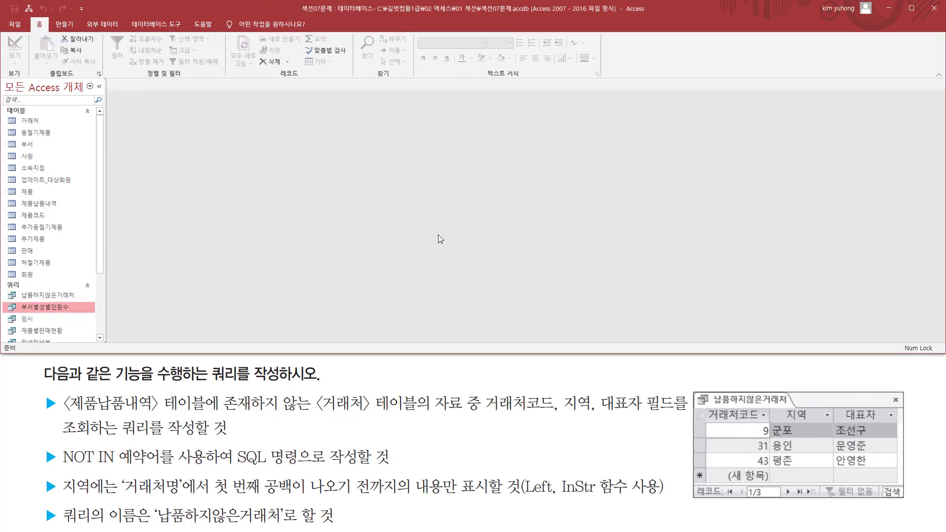
Open the saved 납품하지않은거래처 query to examine its records, and close it.
{"action": "left_click", "coordinate": [55, 296]}
{"action": "key", "text": "ctrl+2"}
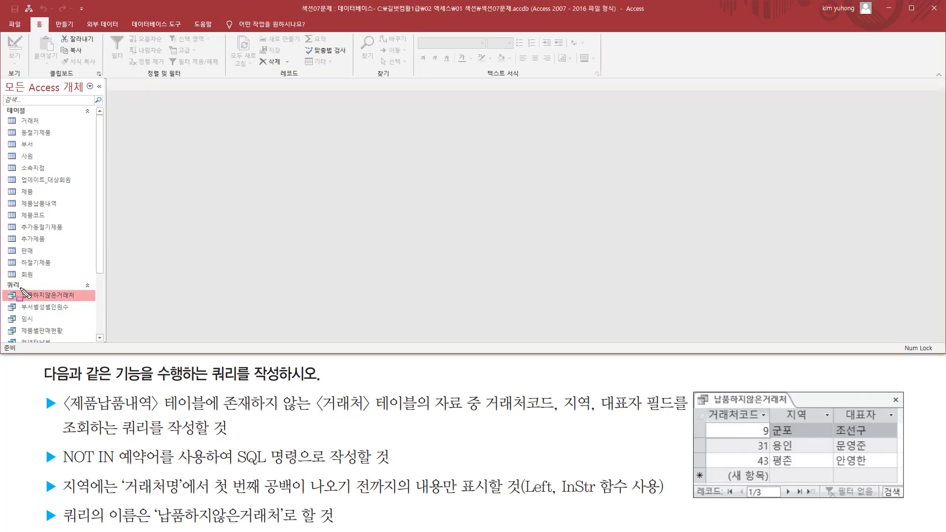
{"action": "left_click_drag", "start_coordinate": [15, 289], "coordinate": [87, 302]}
{"action": "key", "text": "Escape"}
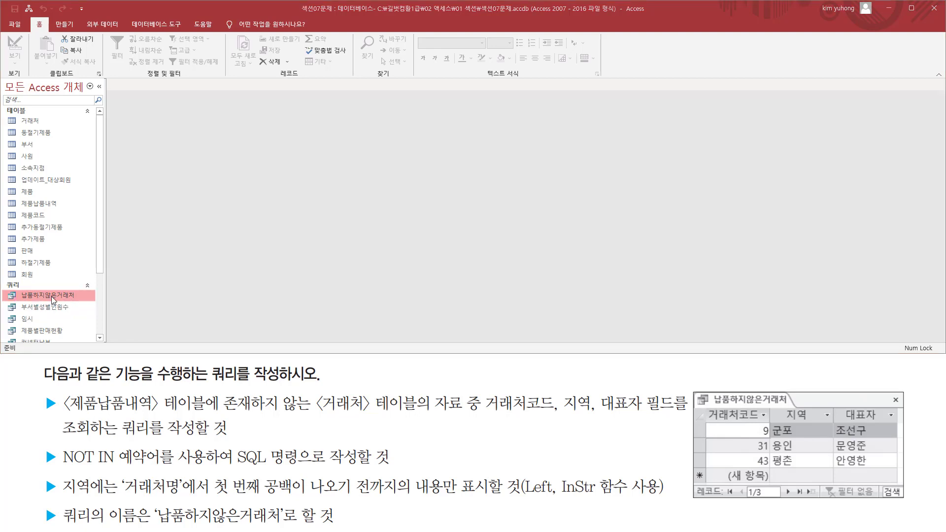
{"action": "double_click", "coordinate": [51, 297]}
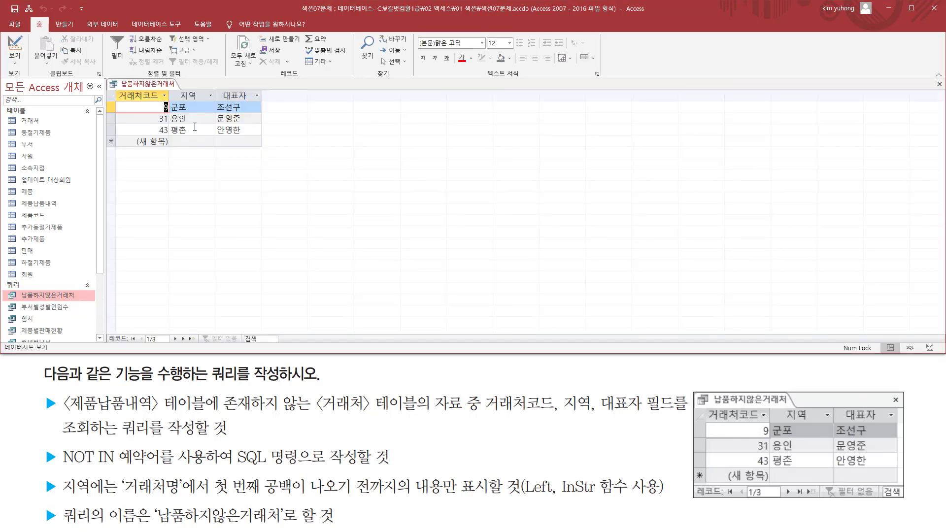
{"action": "right_click", "coordinate": [142, 86]}
{"action": "left_click", "coordinate": [158, 102]}
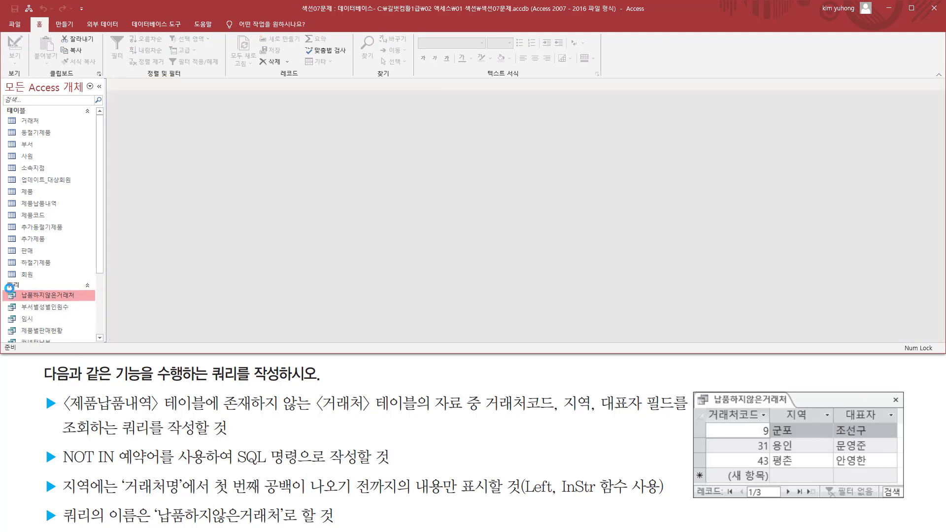
Open 납품하지않은거래처 for design, compare its SQL statement with the task's SQL requirement, and close it.
{"action": "left_click_drag", "start_coordinate": [9, 293], "coordinate": [74, 303]}
{"action": "right_click", "coordinate": [65, 297]}
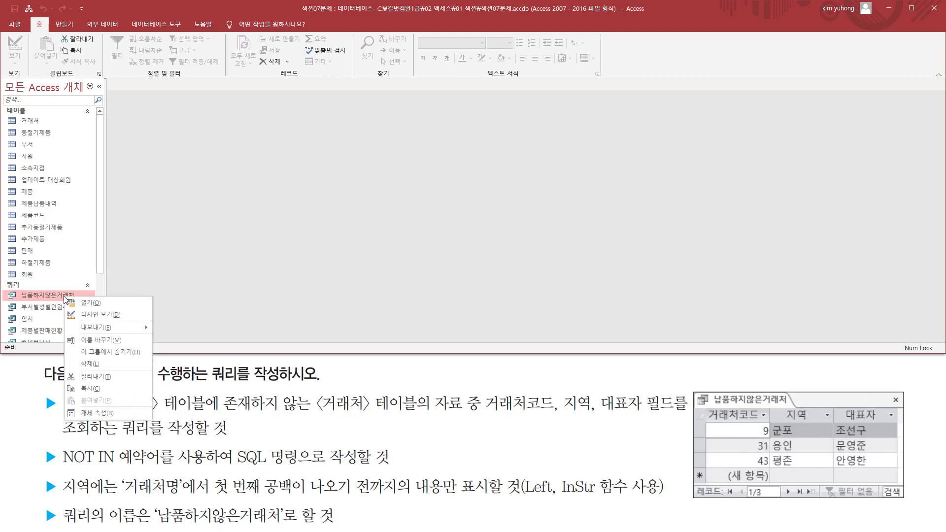
{"action": "left_click", "coordinate": [105, 316]}
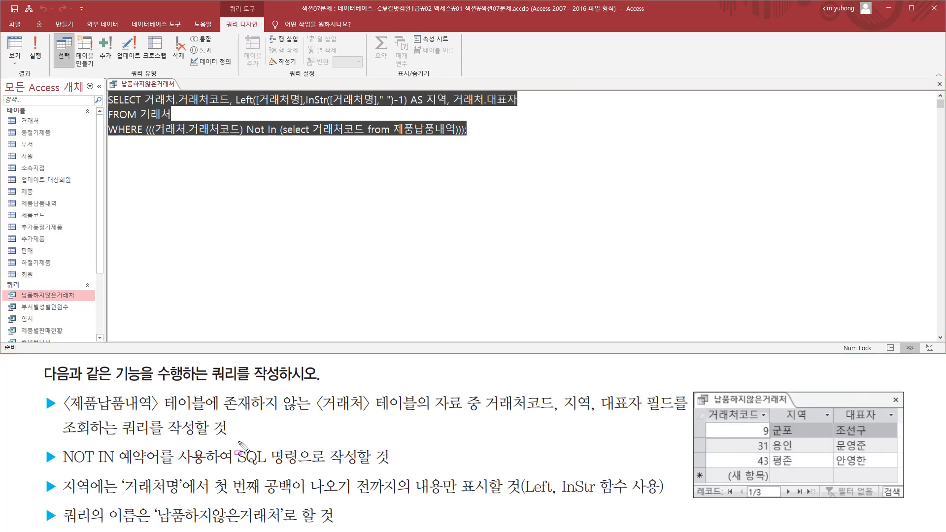
{"action": "mouse_move", "coordinate": [233, 443]}
{"action": "left_mouse_down"}
{"action": "mouse_move", "coordinate": [282, 465]}
{"action": "mouse_move", "coordinate": [399, 469]}
{"action": "left_mouse_up"}
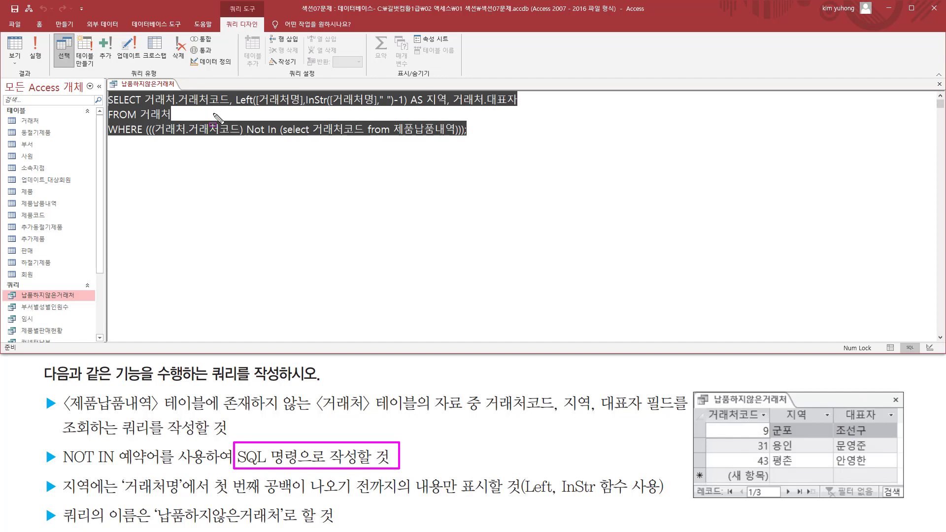
{"action": "key", "text": "Escape"}
{"action": "left_click", "coordinate": [940, 84]}
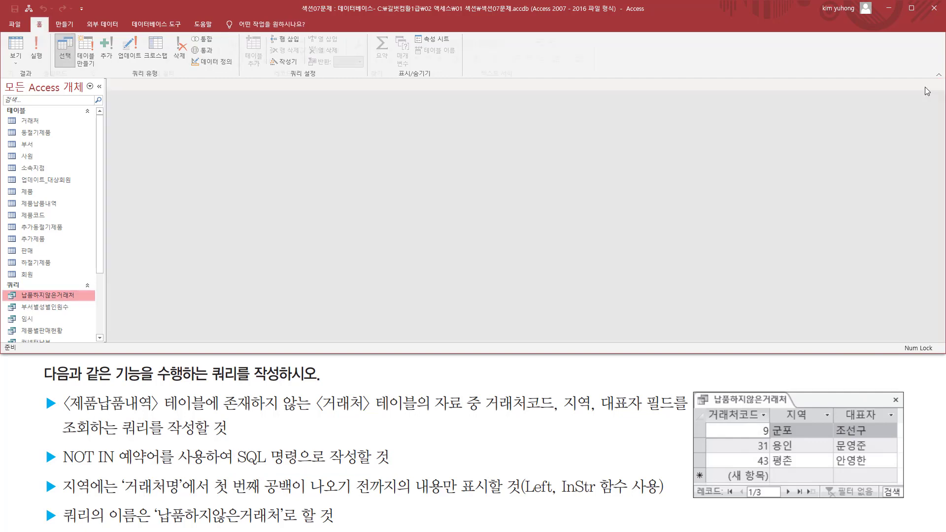
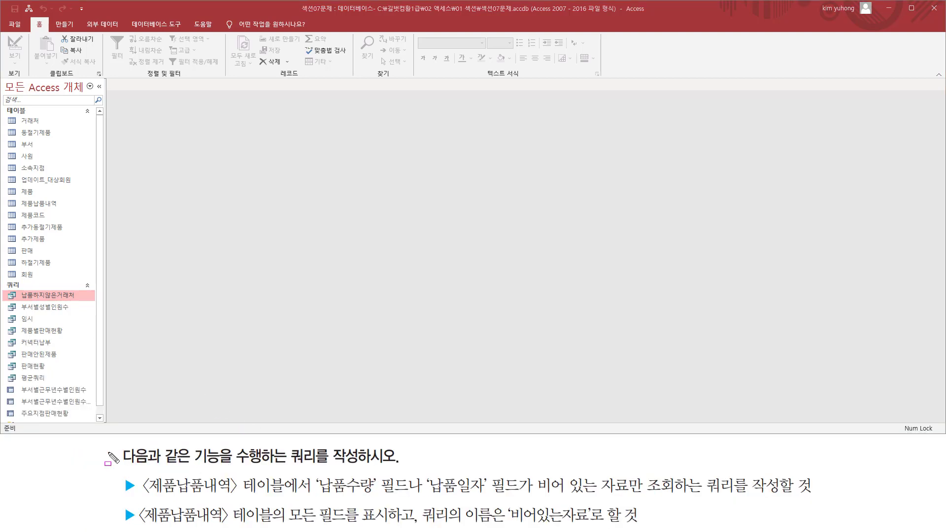
Read the new task about listing 제품납품내역 records with an empty 납품수량 or 납품일자 in a 비어있는자료 query.
{"action": "left_click_drag", "start_coordinate": [124, 467], "coordinate": [400, 468]}
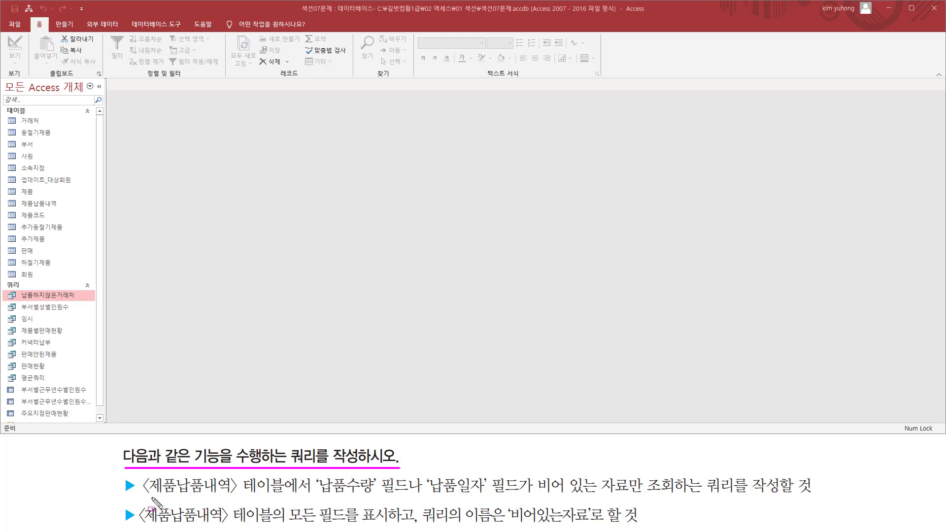
{"action": "mouse_move", "coordinate": [143, 495]}
{"action": "left_mouse_down"}
{"action": "mouse_move", "coordinate": [294, 495]}
{"action": "mouse_move", "coordinate": [287, 475]}
{"action": "mouse_move", "coordinate": [387, 496]}
{"action": "mouse_move", "coordinate": [830, 495]}
{"action": "left_mouse_up"}
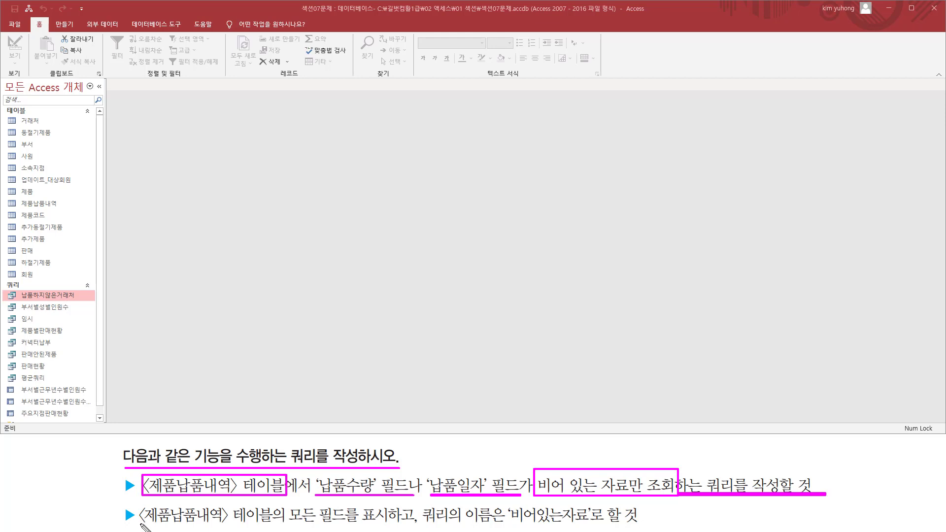
{"action": "mouse_move", "coordinate": [142, 525]}
{"action": "left_mouse_down"}
{"action": "mouse_move", "coordinate": [597, 526]}
{"action": "mouse_move", "coordinate": [511, 523]}
{"action": "left_mouse_up"}
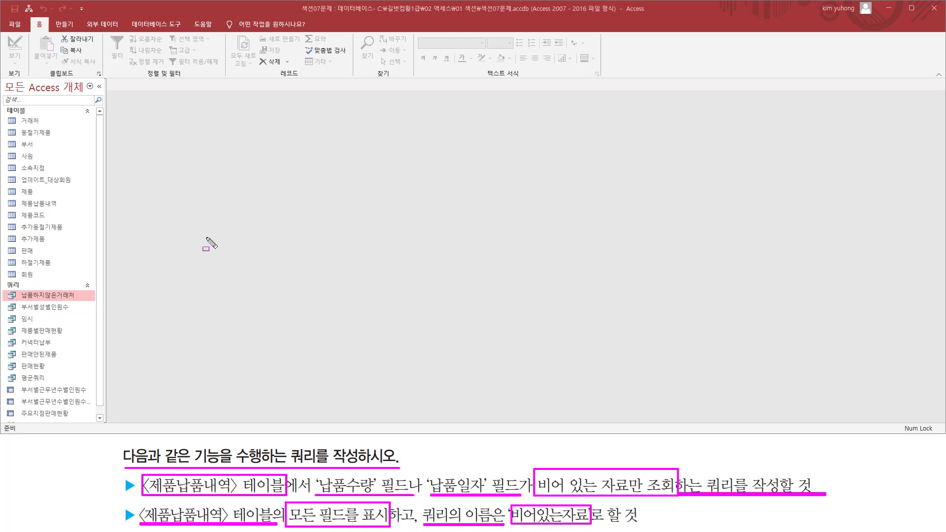
Create a new query design from the 제품납품내역 table and enlarge its field list so all fields show.
{"action": "key", "text": "Escape"}
{"action": "left_click", "coordinate": [64, 24]}
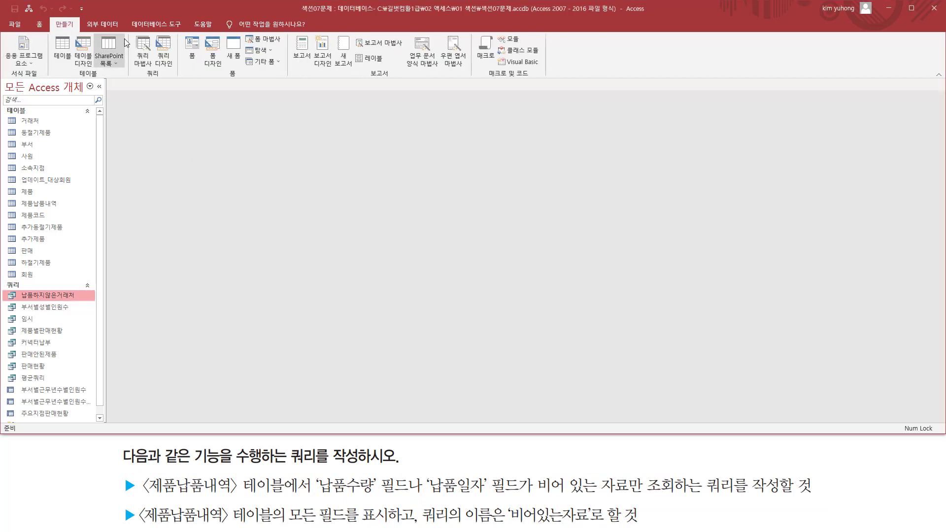
{"action": "left_click", "coordinate": [165, 52]}
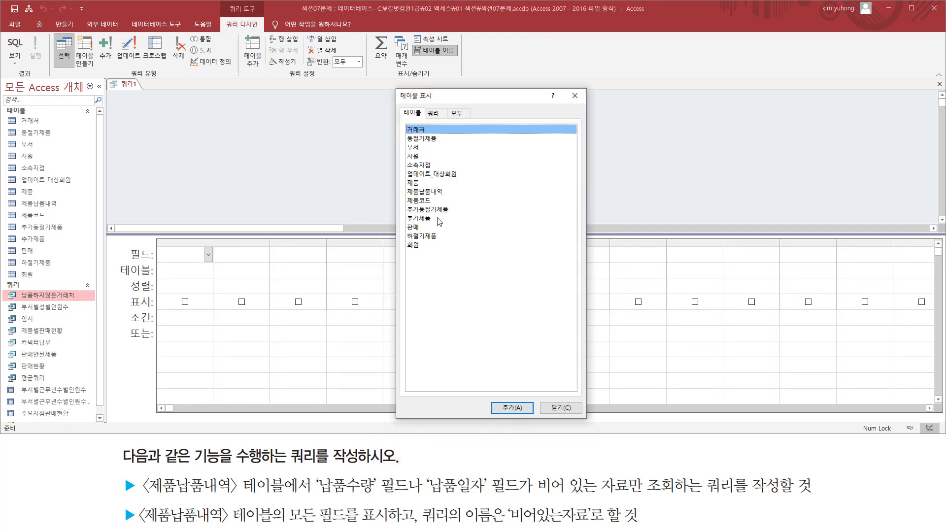
{"action": "left_click", "coordinate": [438, 193]}
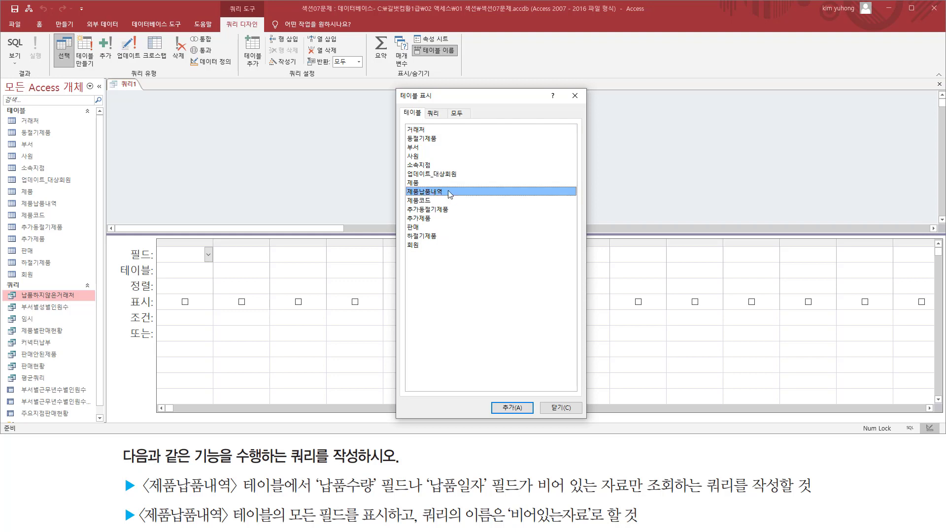
{"action": "double_click", "coordinate": [440, 194]}
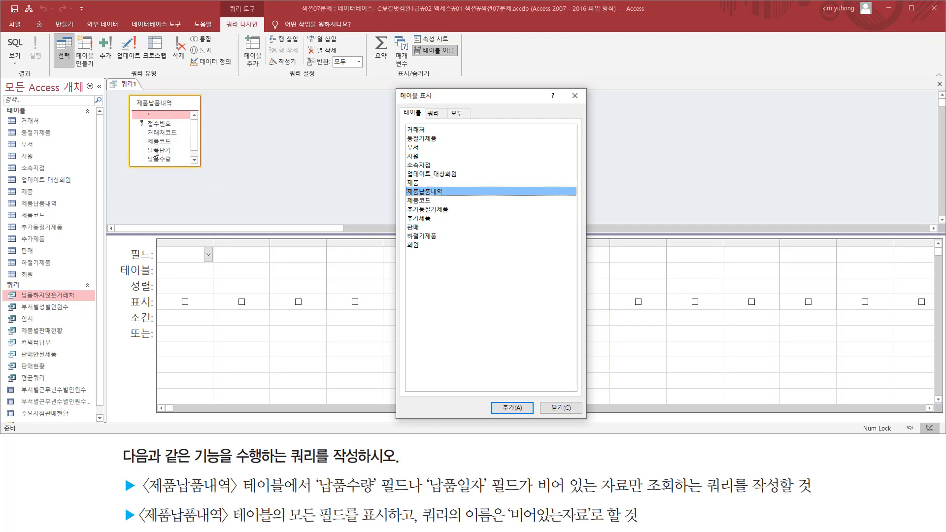
{"action": "left_click", "coordinate": [583, 96]}
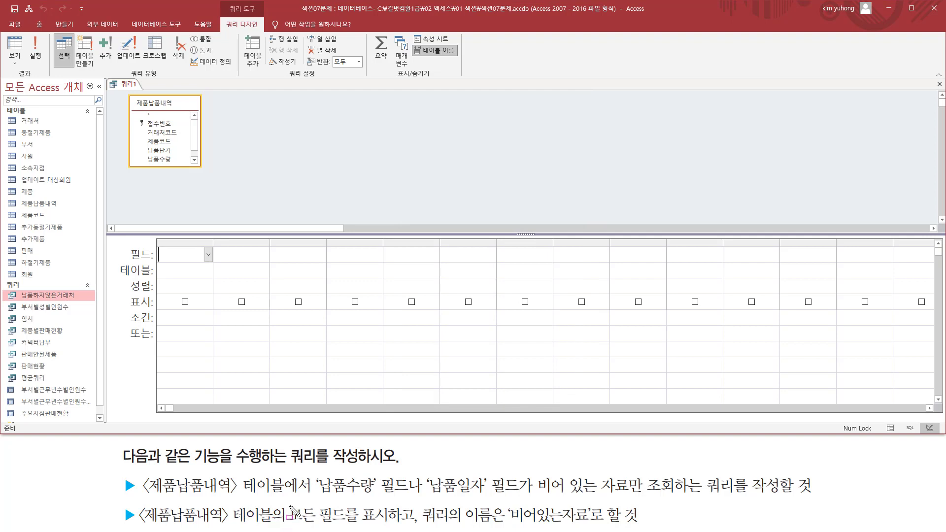
{"action": "mouse_move", "coordinate": [291, 502]}
{"action": "left_mouse_down"}
{"action": "mouse_move", "coordinate": [346, 526]}
{"action": "mouse_move", "coordinate": [400, 527]}
{"action": "left_mouse_up"}
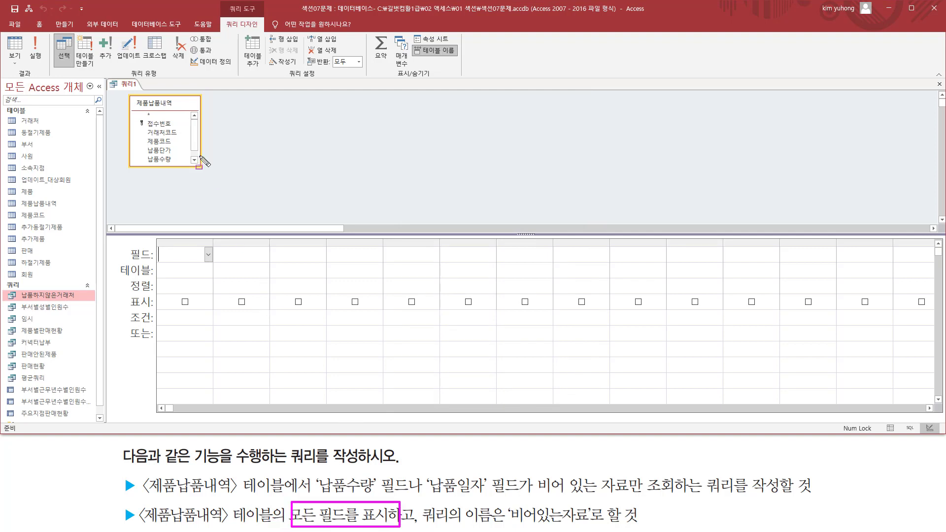
{"action": "key", "text": "Escape"}
{"action": "mouse_move", "coordinate": [137, 118]}
{"action": "left_mouse_down"}
{"action": "mouse_move", "coordinate": [181, 168]}
{"action": "mouse_move", "coordinate": [184, 201]}
{"action": "left_mouse_up"}
{"action": "key", "text": "Escape"}
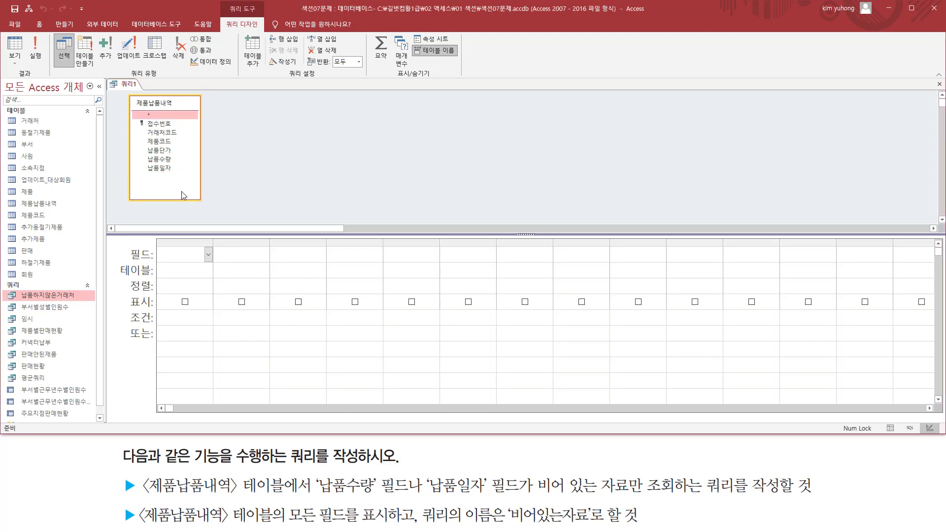
Add the 접수번호, 거래처코드, 제품코드, 납품단가, 납품수량 and 납품일자 fields to the query design.
{"action": "left_click", "coordinate": [164, 125]}
{"action": "double_click", "coordinate": [163, 125]}
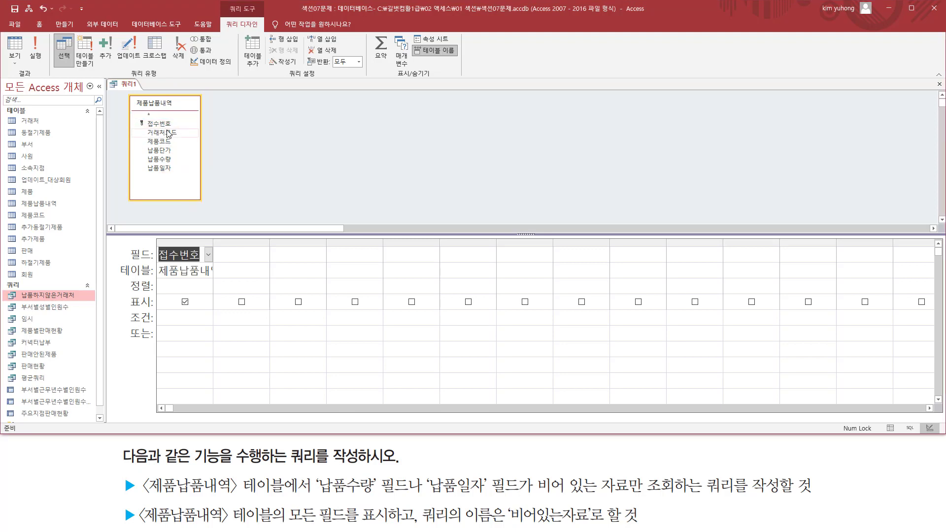
{"action": "left_click", "coordinate": [173, 133]}
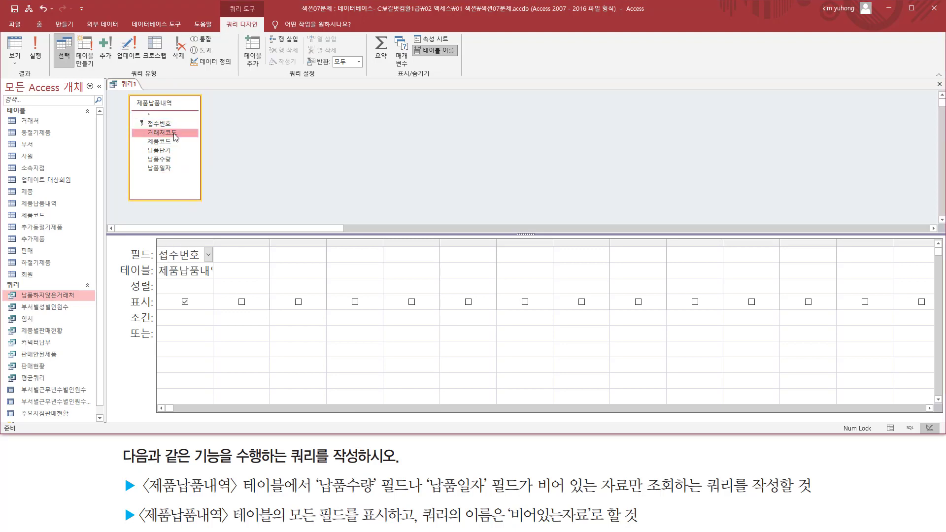
{"action": "double_click", "coordinate": [173, 135]}
{"action": "double_click", "coordinate": [170, 142]}
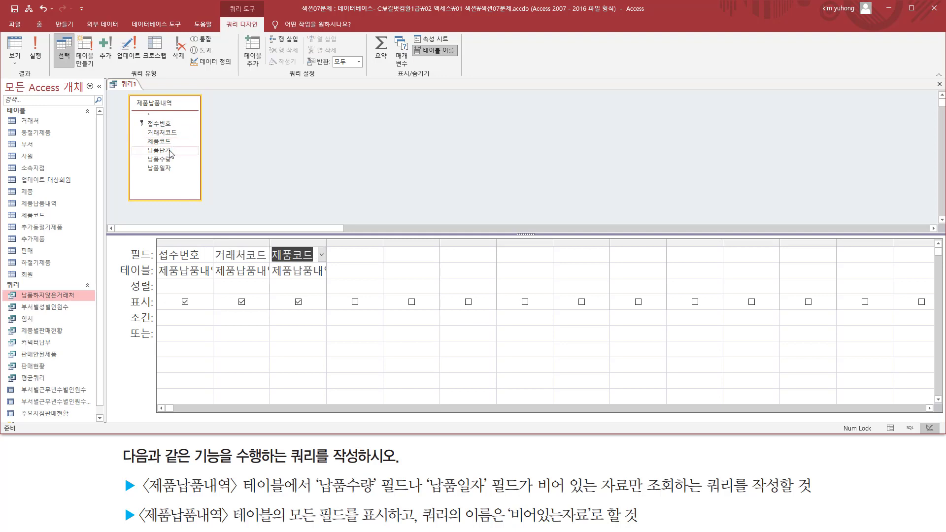
{"action": "left_click", "coordinate": [172, 150]}
{"action": "double_click", "coordinate": [171, 150]}
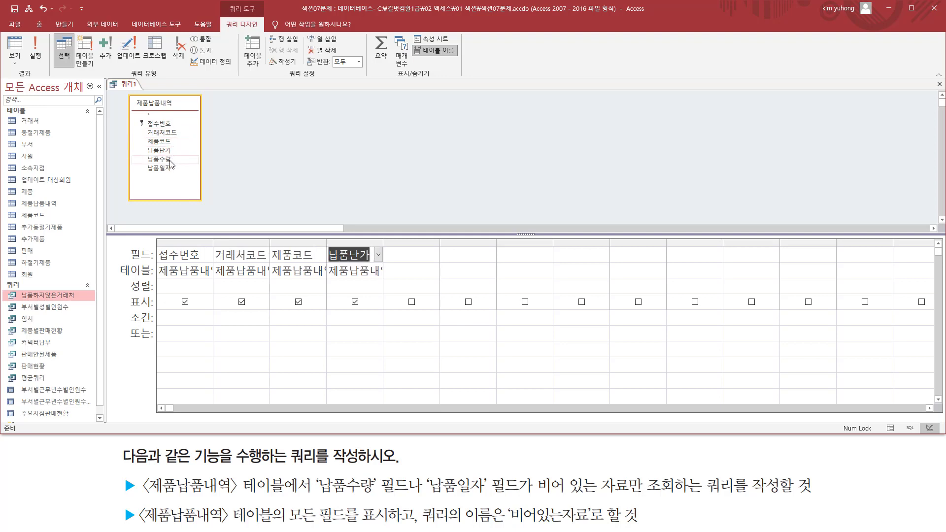
{"action": "double_click", "coordinate": [170, 161]}
{"action": "double_click", "coordinate": [167, 169]}
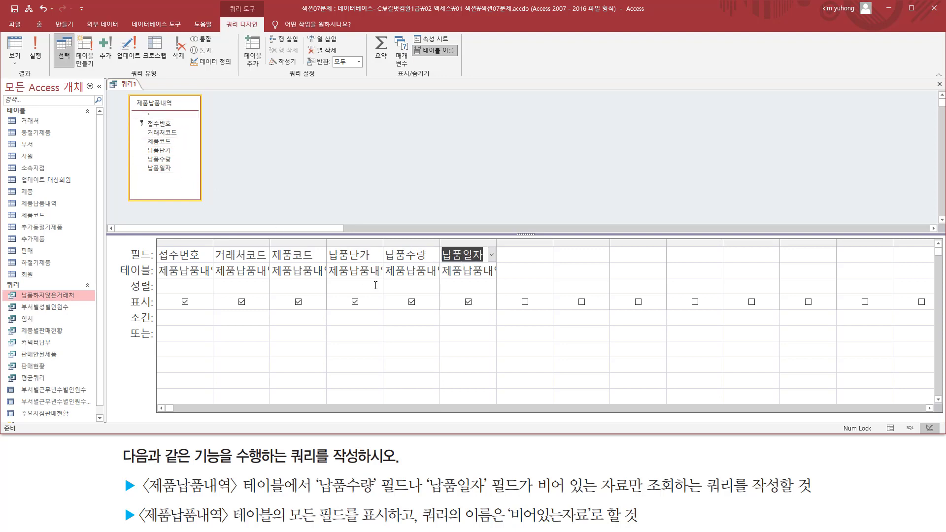
Run the unfiltered query and look through its records for empty 납품수량 or 납품일자 values.
{"action": "left_click", "coordinate": [35, 49]}
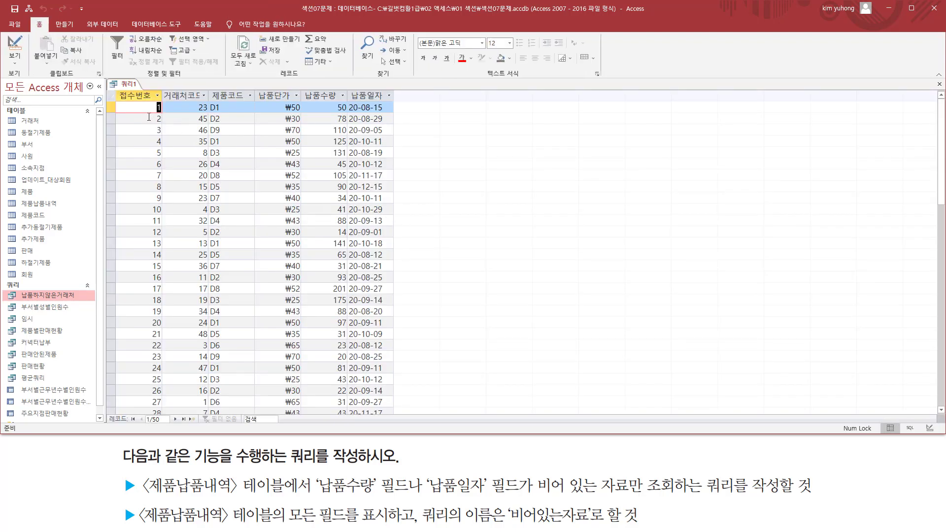
{"action": "scroll", "coordinate": [150, 118], "scroll_direction": "down", "scroll_amount": 5}
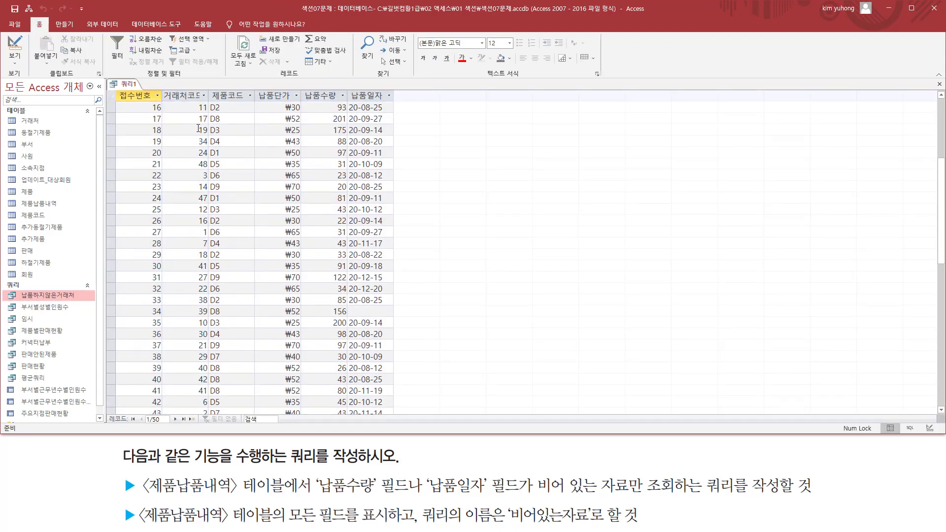
{"action": "scroll", "coordinate": [198, 129], "scroll_direction": "down", "scroll_amount": 4}
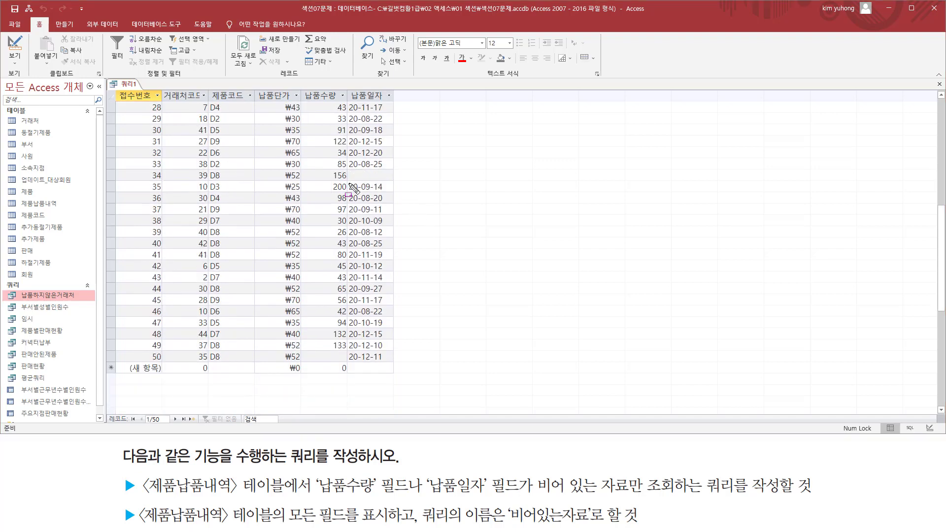
{"action": "left_click_drag", "start_coordinate": [352, 172], "coordinate": [392, 179]}
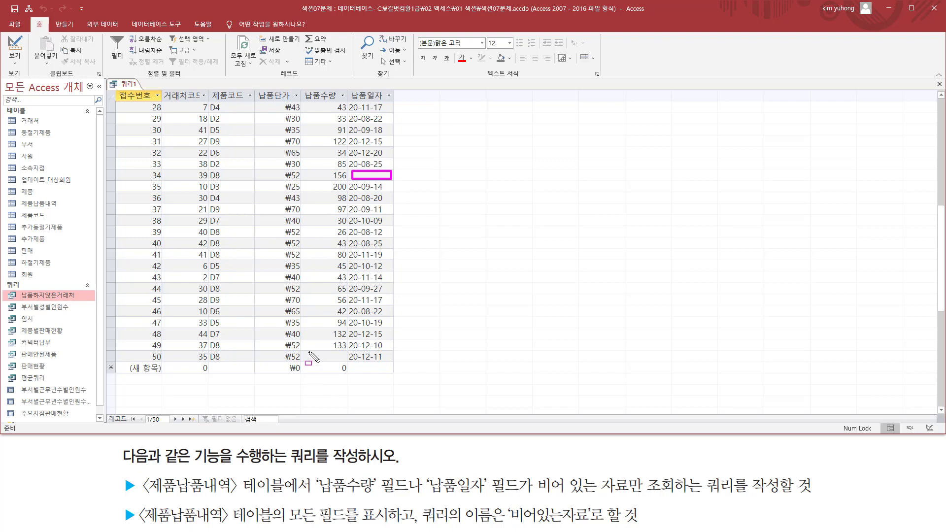
{"action": "left_click_drag", "start_coordinate": [309, 352], "coordinate": [345, 363]}
{"action": "mouse_move", "coordinate": [316, 470]}
{"action": "left_mouse_down"}
{"action": "mouse_move", "coordinate": [390, 500]}
{"action": "mouse_move", "coordinate": [669, 495]}
{"action": "mouse_move", "coordinate": [680, 475]}
{"action": "left_mouse_up"}
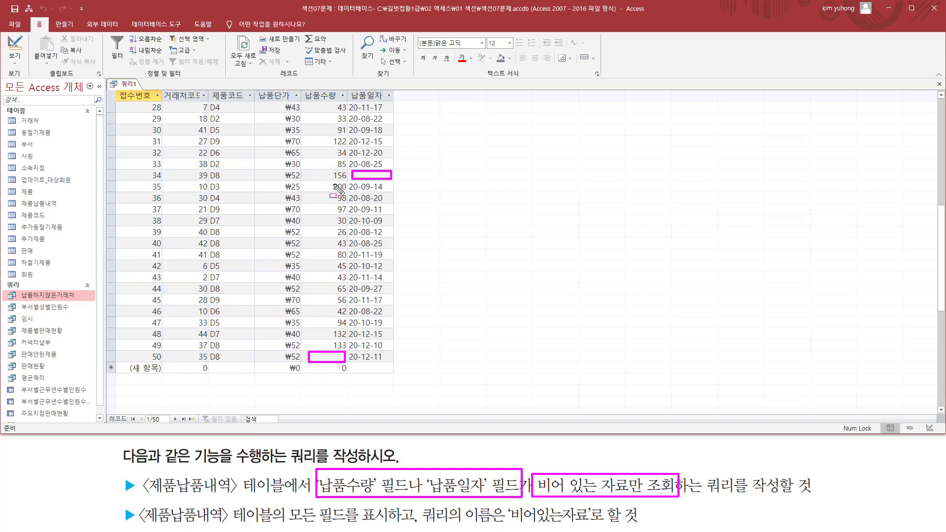
Return to the query design and set the criterion of the 납품수량 field to Is Null.
{"action": "left_click", "coordinate": [15, 49]}
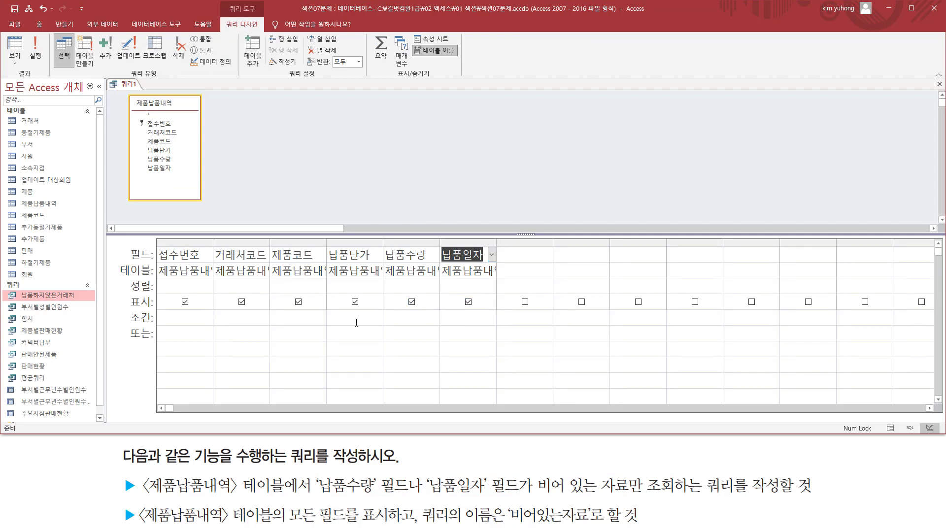
{"action": "left_click", "coordinate": [407, 317]}
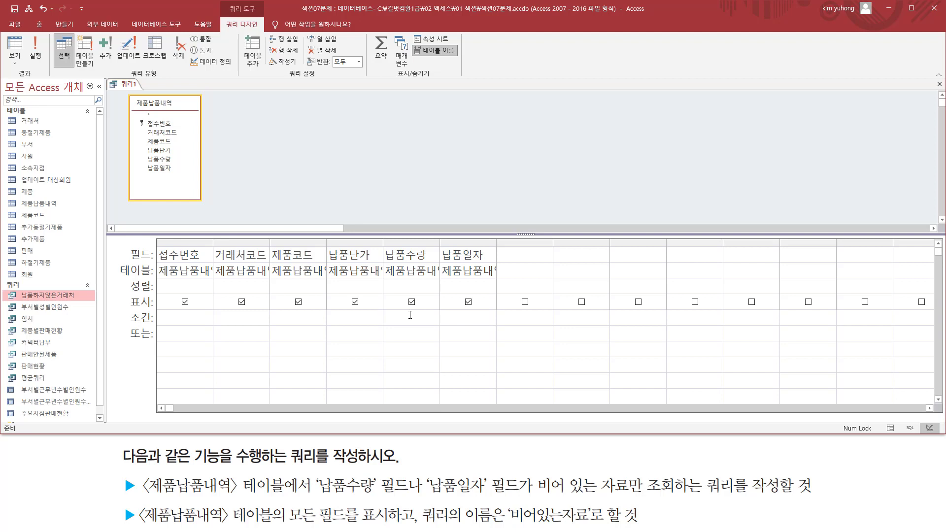
{"action": "type", "text": "is null"}
{"action": "key", "text": "Tab"}
{"action": "mouse_move", "coordinate": [386, 241]}
{"action": "left_mouse_down"}
{"action": "mouse_move", "coordinate": [387, 281]}
{"action": "mouse_move", "coordinate": [429, 327]}
{"action": "left_mouse_up"}
{"action": "left_click_drag", "start_coordinate": [444, 246], "coordinate": [486, 325]}
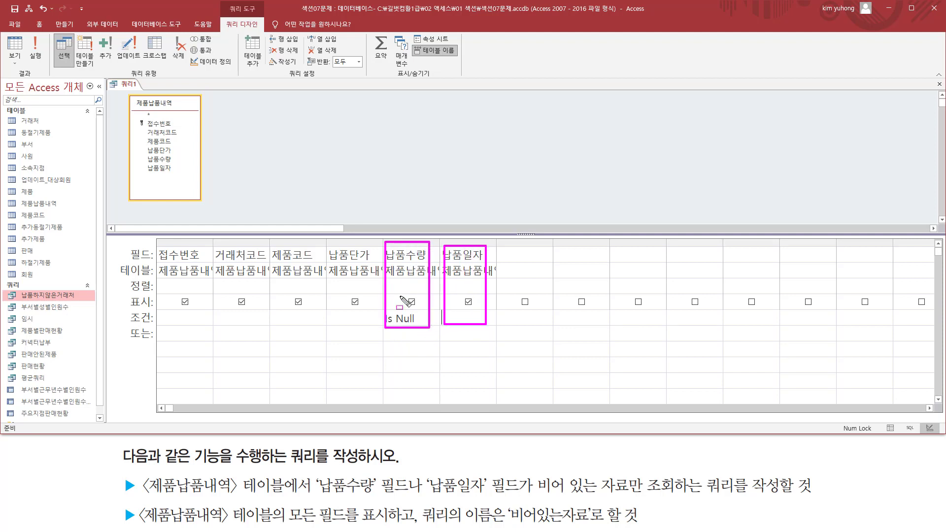
{"action": "key", "text": "Escape"}
{"action": "left_click", "coordinate": [430, 318]}
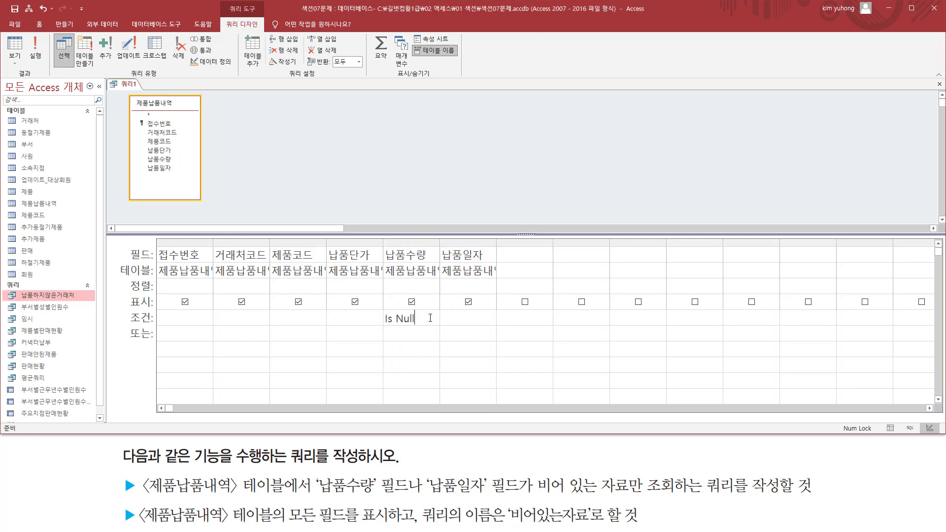
{"action": "mouse_move", "coordinate": [127, 307]}
{"action": "left_mouse_down"}
{"action": "mouse_move", "coordinate": [437, 325]}
{"action": "mouse_move", "coordinate": [424, 325]}
{"action": "mouse_move", "coordinate": [446, 340]}
{"action": "mouse_move", "coordinate": [439, 330]}
{"action": "left_mouse_up"}
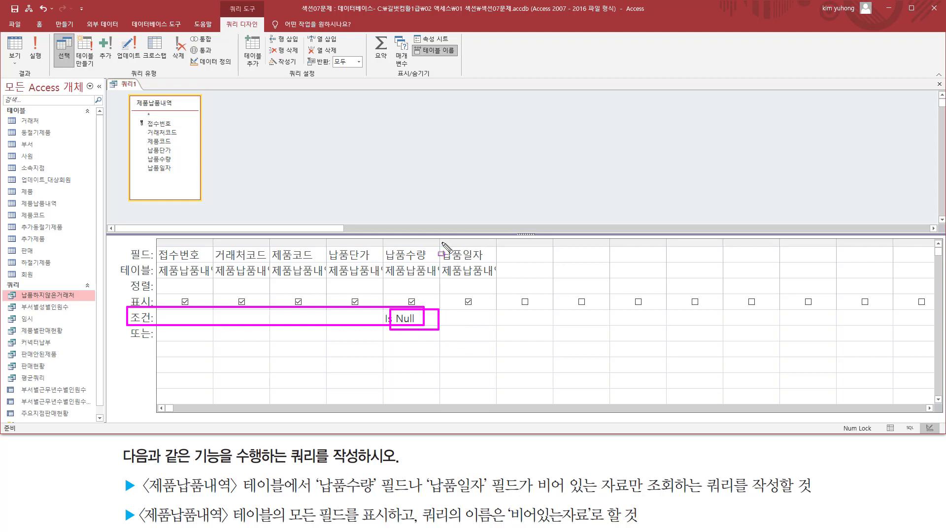
Set Is Null as an alternative (또는) criterion for the 납품일자 field.
{"action": "mouse_move", "coordinate": [439, 241]}
{"action": "left_mouse_down"}
{"action": "mouse_move", "coordinate": [491, 301]}
{"action": "mouse_move", "coordinate": [499, 303]}
{"action": "mouse_move", "coordinate": [501, 278]}
{"action": "left_mouse_up"}
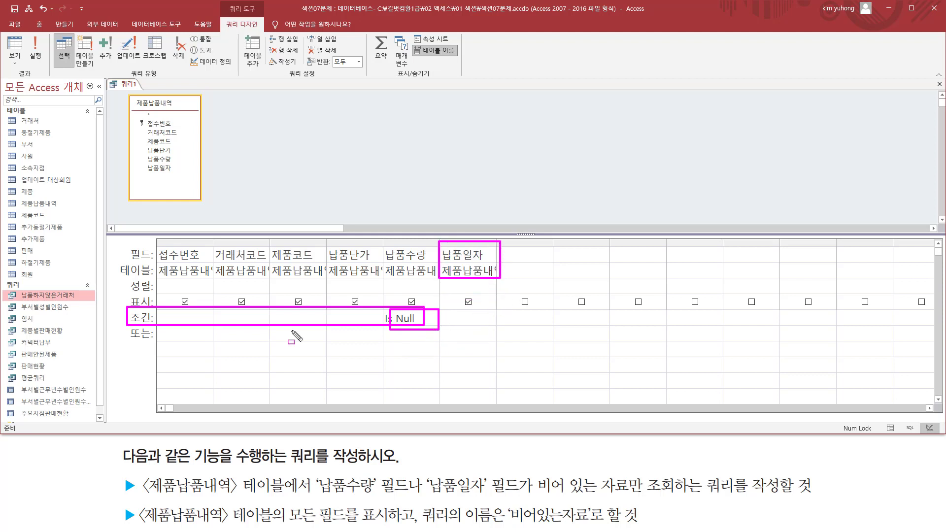
{"action": "left_click_drag", "start_coordinate": [123, 327], "coordinate": [496, 338]}
{"action": "key", "text": "Escape"}
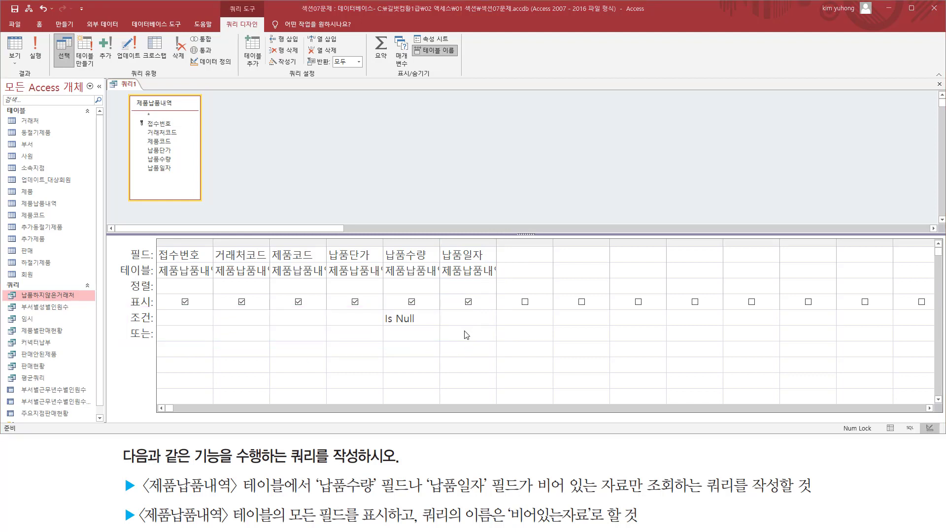
{"action": "left_click", "coordinate": [471, 332]}
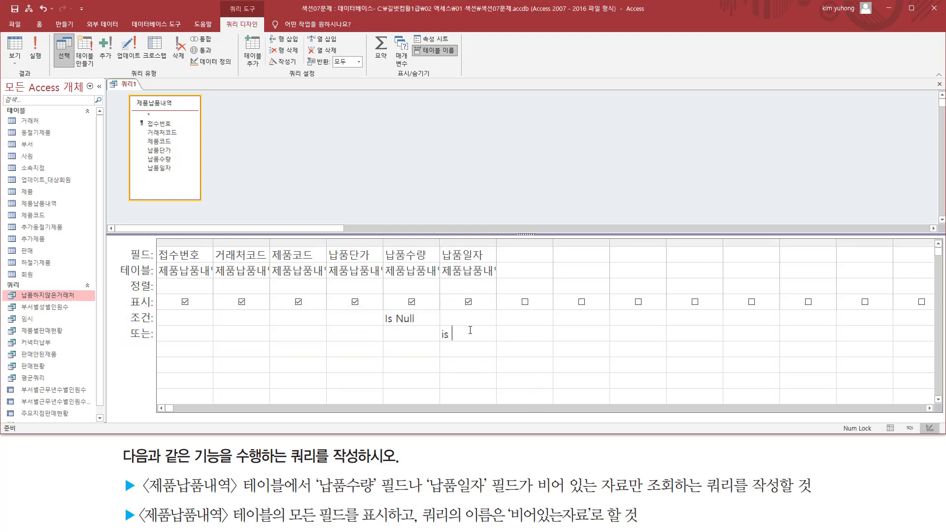
{"action": "key", "text": "Tab"}
{"action": "left_click_drag", "start_coordinate": [383, 311], "coordinate": [470, 343]}
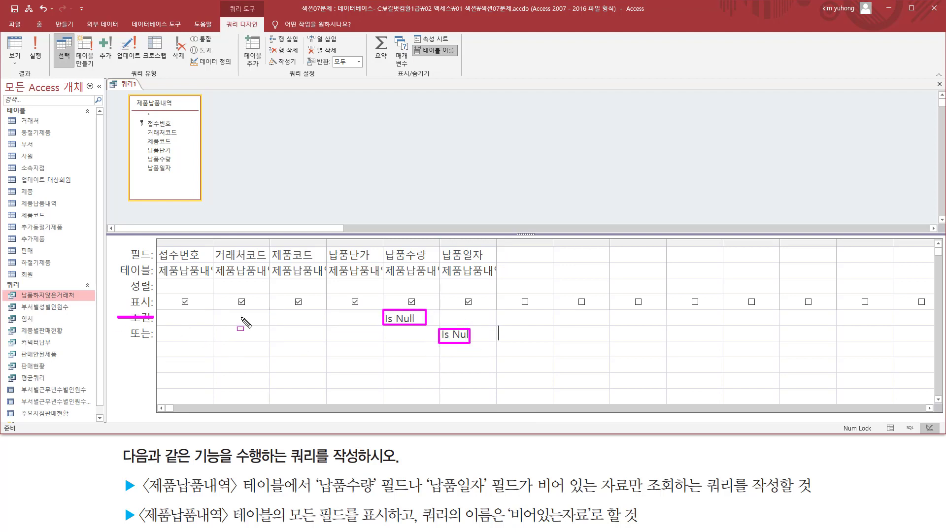
{"action": "left_click_drag", "start_coordinate": [117, 317], "coordinate": [383, 317]}
{"action": "left_click_drag", "start_coordinate": [130, 336], "coordinate": [438, 336]}
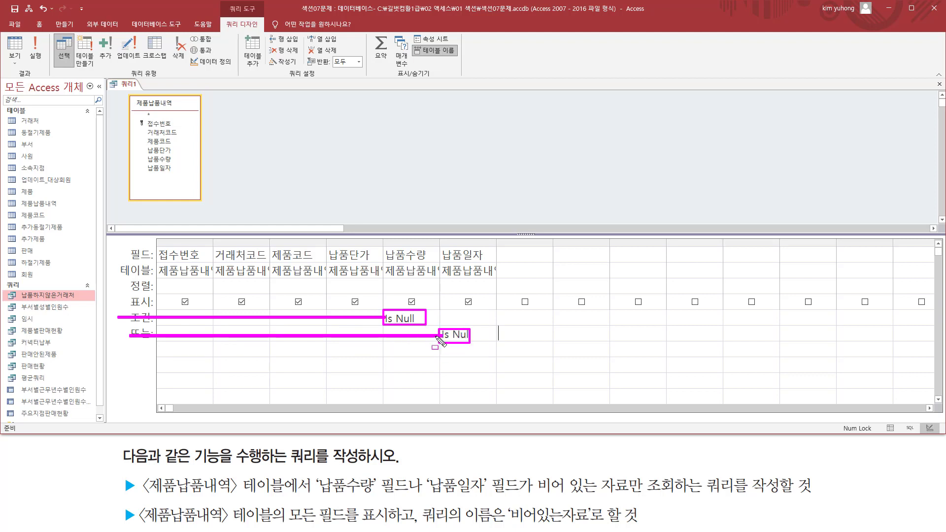
{"action": "key", "text": "Escape"}
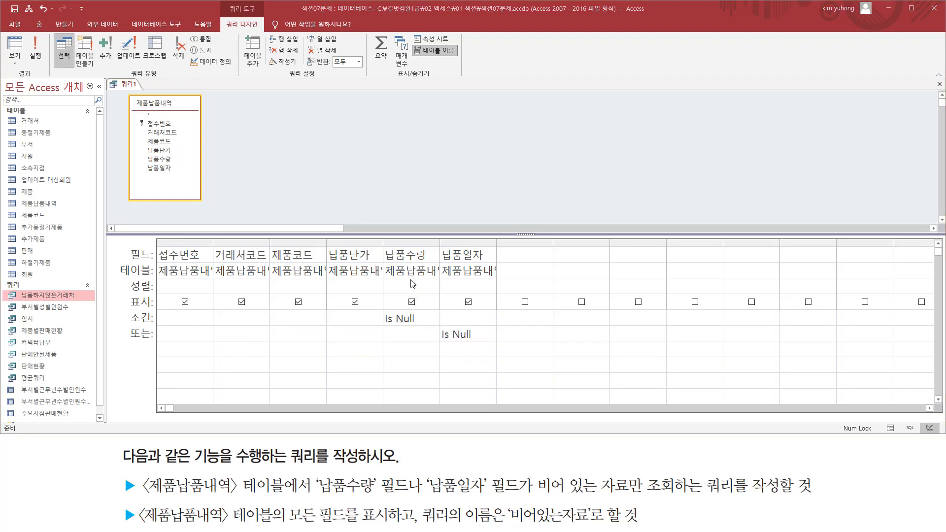
Run the query and check its records for an empty 납품일자 or 납품수량.
{"action": "left_click", "coordinate": [35, 45]}
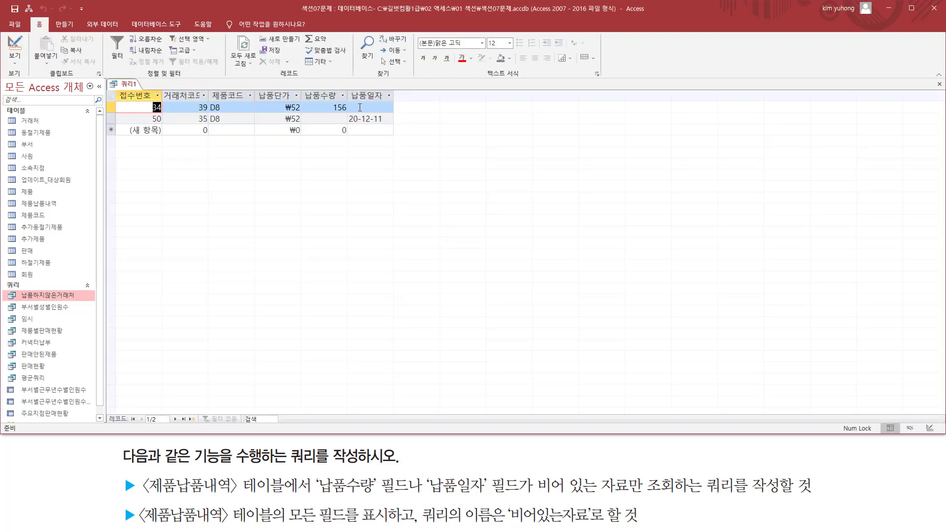
{"action": "key", "text": "ctrl+2"}
{"action": "left_click_drag", "start_coordinate": [355, 102], "coordinate": [384, 109]}
{"action": "left_click_drag", "start_coordinate": [307, 116], "coordinate": [343, 123]}
{"action": "mouse_move", "coordinate": [112, 98]}
{"action": "left_mouse_down"}
{"action": "mouse_move", "coordinate": [202, 125]}
{"action": "mouse_move", "coordinate": [393, 127]}
{"action": "left_mouse_up"}
{"action": "key", "text": "Escape"}
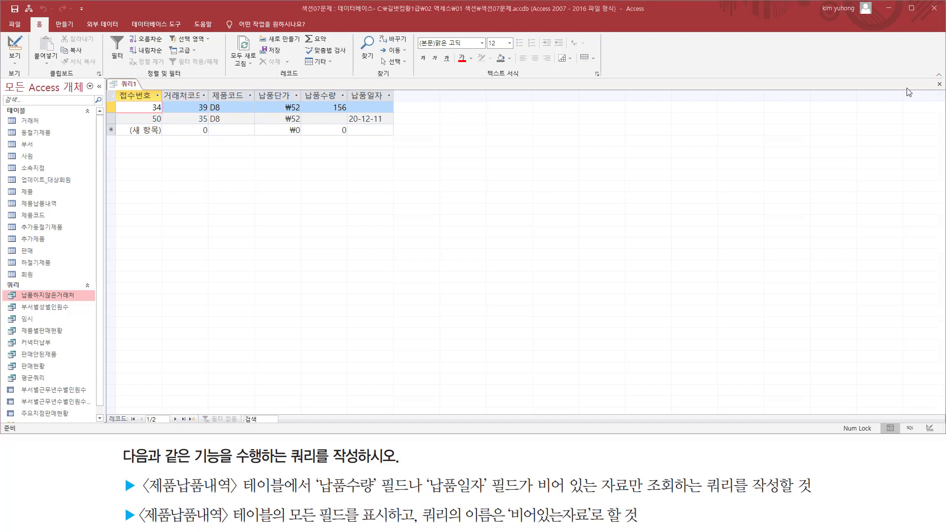
Close the query and save it under the name 비어있는자료.
{"action": "left_click", "coordinate": [940, 84]}
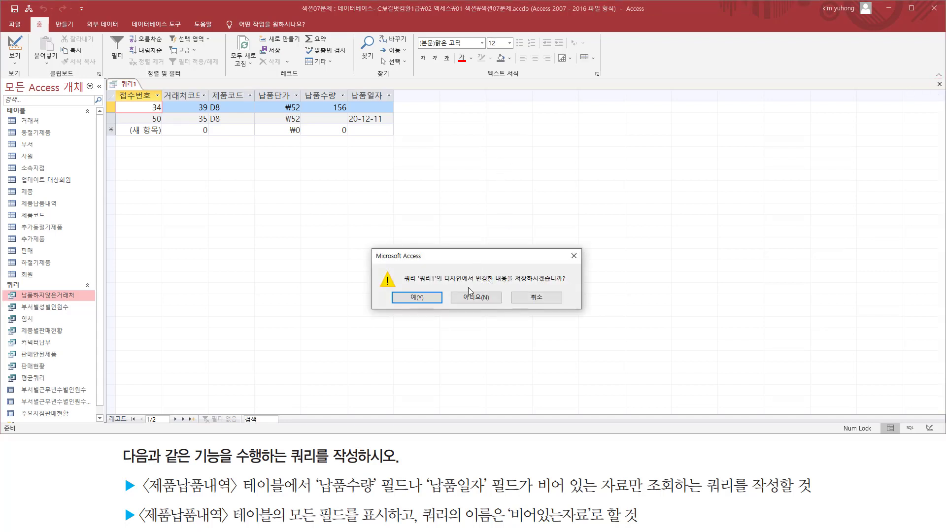
{"action": "left_click", "coordinate": [417, 297]}
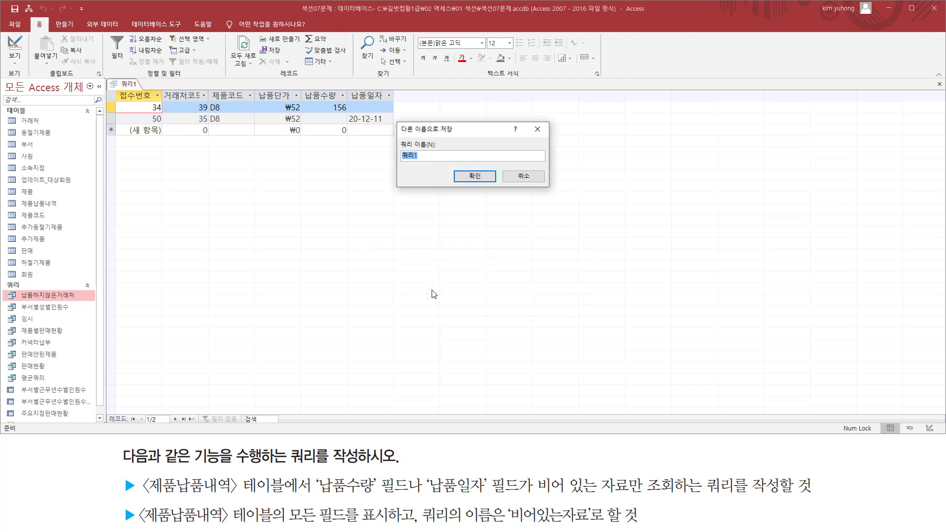
{"action": "type", "text": "ㅂ"}
{"action": "type", "text": "어있는자료"}
{"action": "left_click", "coordinate": [472, 177]}
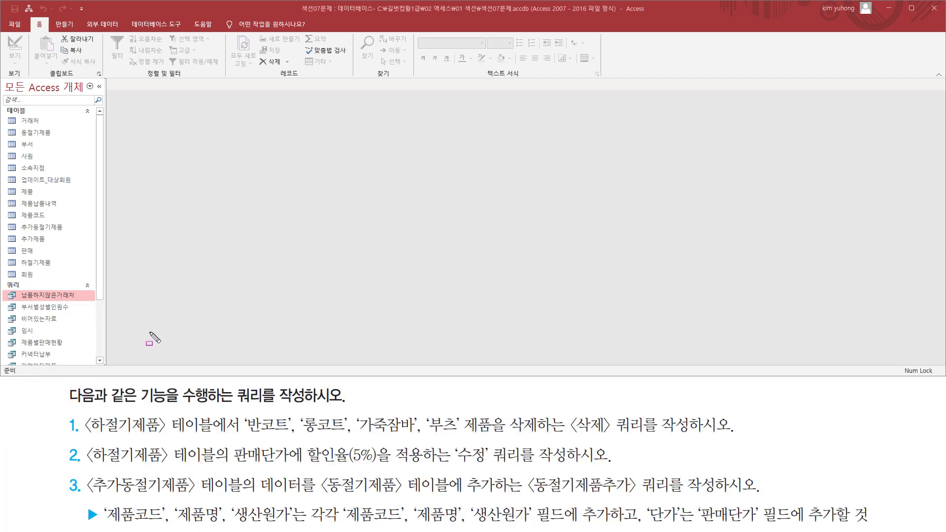
{"action": "left_click_drag", "start_coordinate": [69, 407], "coordinate": [346, 407]}
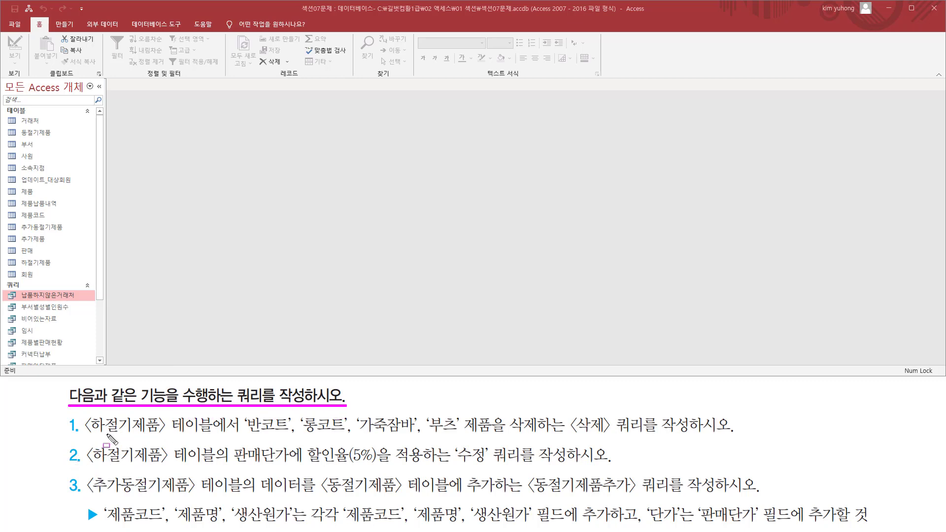
{"action": "key", "text": "Escape"}
{"action": "key", "text": "ctrl+shift+d"}
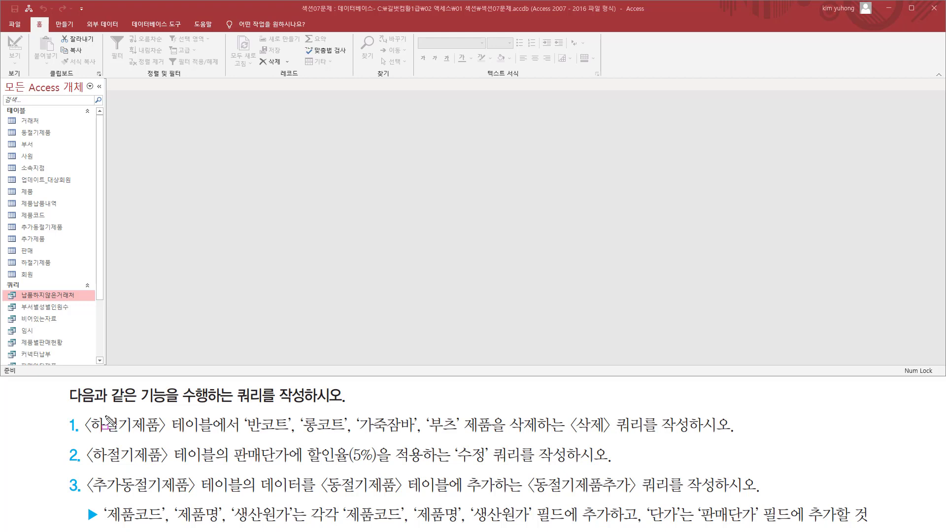
{"action": "mouse_move", "coordinate": [82, 411]}
{"action": "left_mouse_down"}
{"action": "mouse_move", "coordinate": [96, 424]}
{"action": "mouse_move", "coordinate": [216, 439]}
{"action": "mouse_move", "coordinate": [466, 436]}
{"action": "left_mouse_up"}
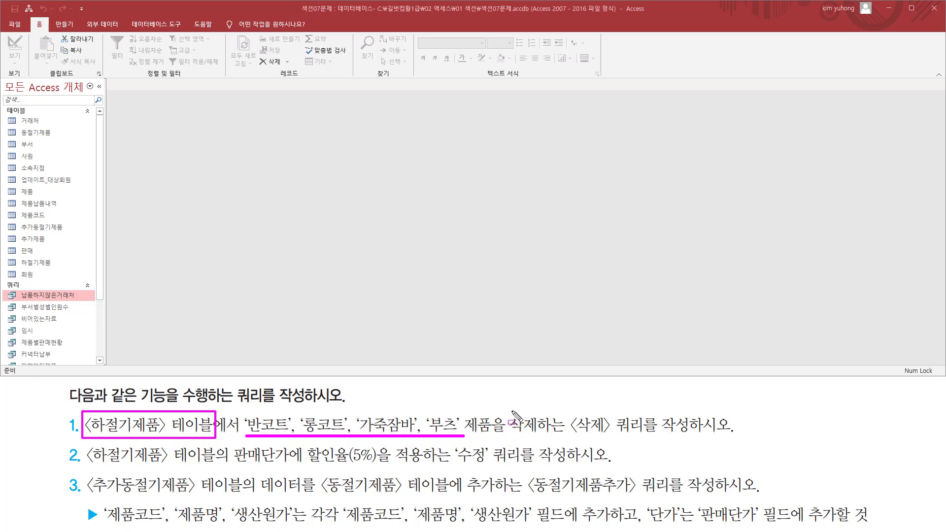
{"action": "mouse_move", "coordinate": [568, 408]}
{"action": "left_mouse_down"}
{"action": "mouse_move", "coordinate": [655, 438]}
{"action": "mouse_move", "coordinate": [743, 437]}
{"action": "left_mouse_up"}
{"action": "key", "text": "Escape"}
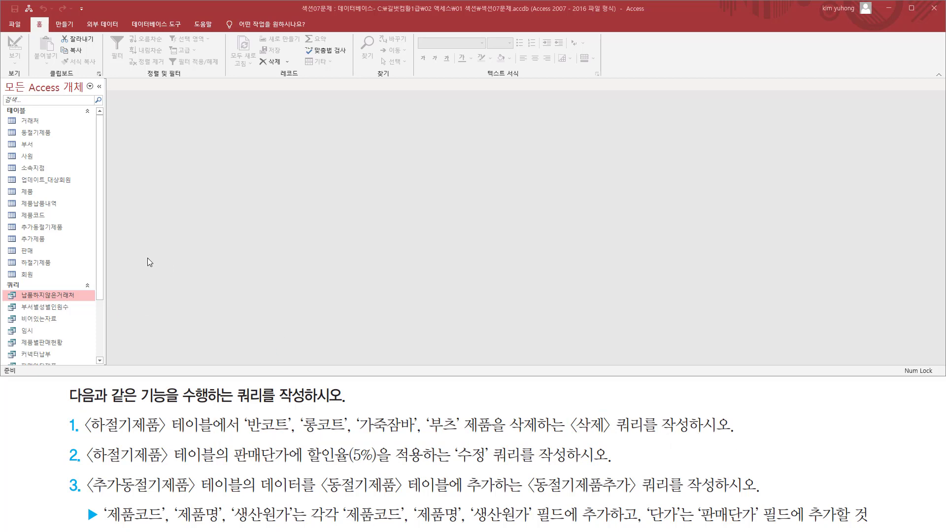
Open the 하절기제품 table, check its records for 반코트, 롱코트, 가죽잠바 and 부츠, and close it.
{"action": "left_click", "coordinate": [49, 264]}
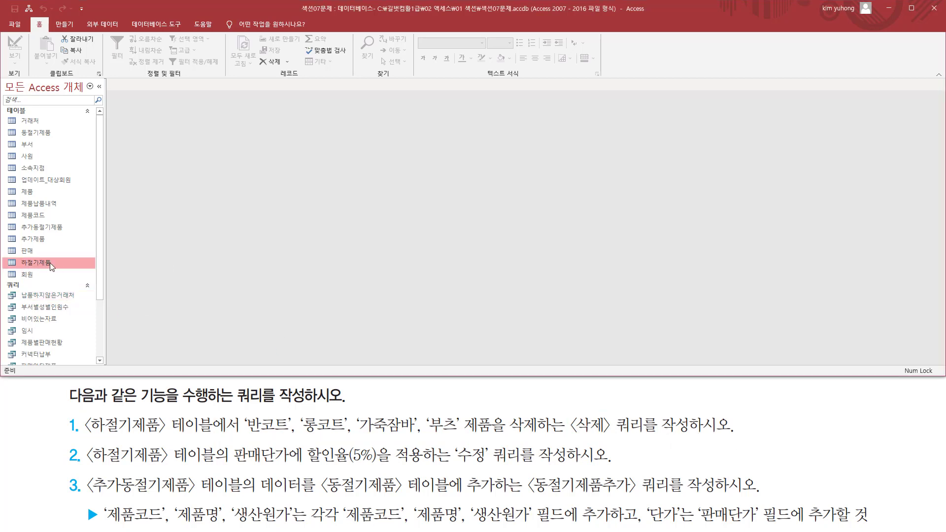
{"action": "double_click", "coordinate": [49, 262]}
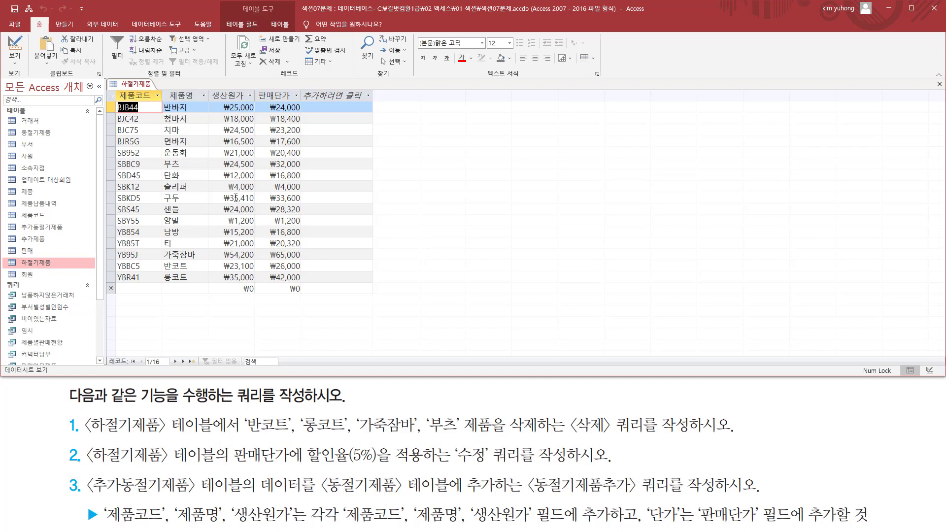
{"action": "key", "text": "ctrl+2"}
{"action": "mouse_move", "coordinate": [243, 412]}
{"action": "left_mouse_down"}
{"action": "mouse_move", "coordinate": [365, 433]}
{"action": "mouse_move", "coordinate": [464, 436]}
{"action": "left_mouse_up"}
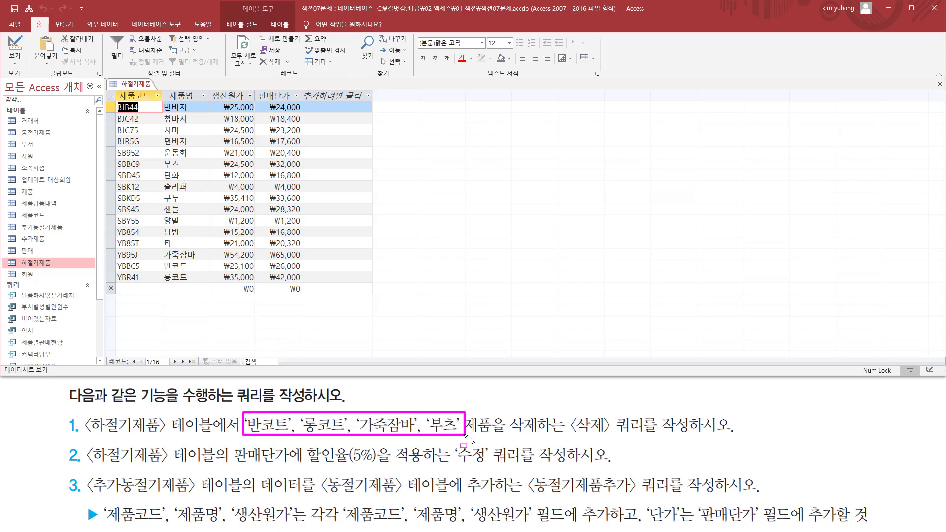
{"action": "key", "text": "Escape"}
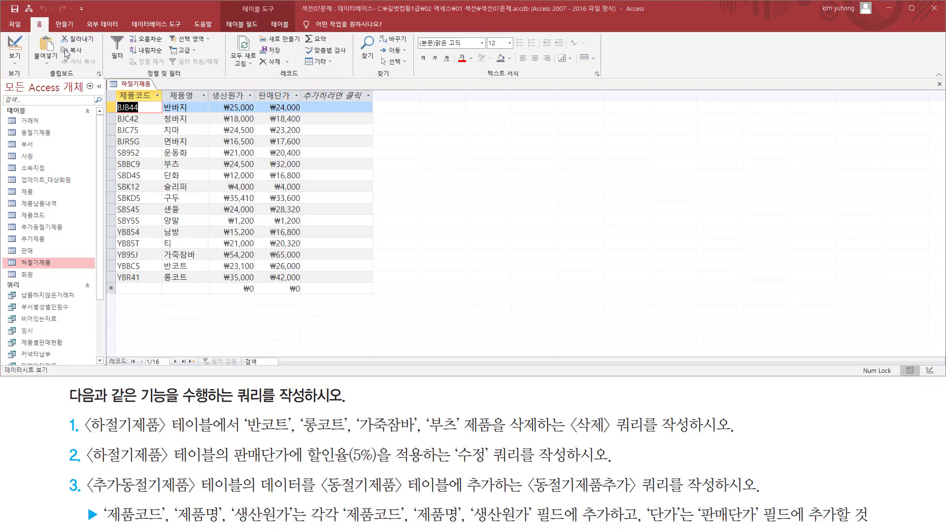
{"action": "left_click", "coordinate": [936, 85]}
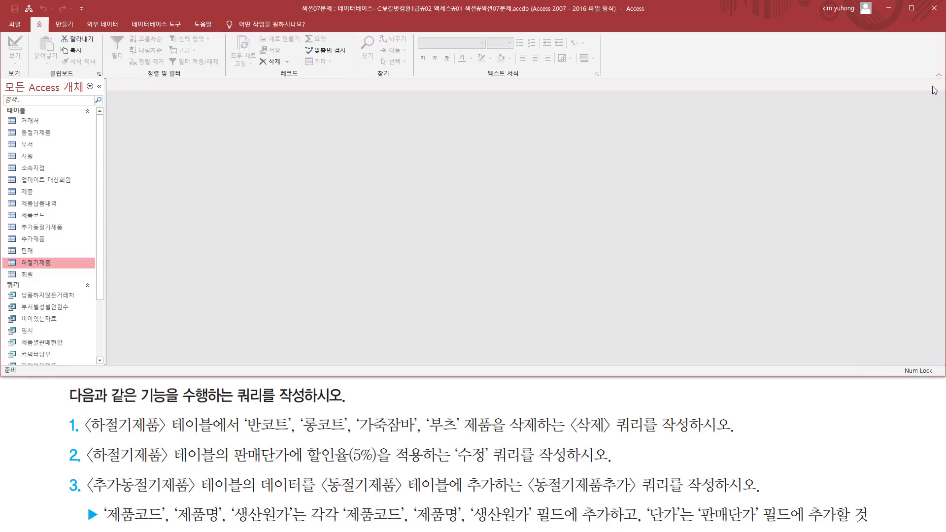
Create a new query in design view based on the 하절기제품 table.
{"action": "left_click", "coordinate": [64, 24]}
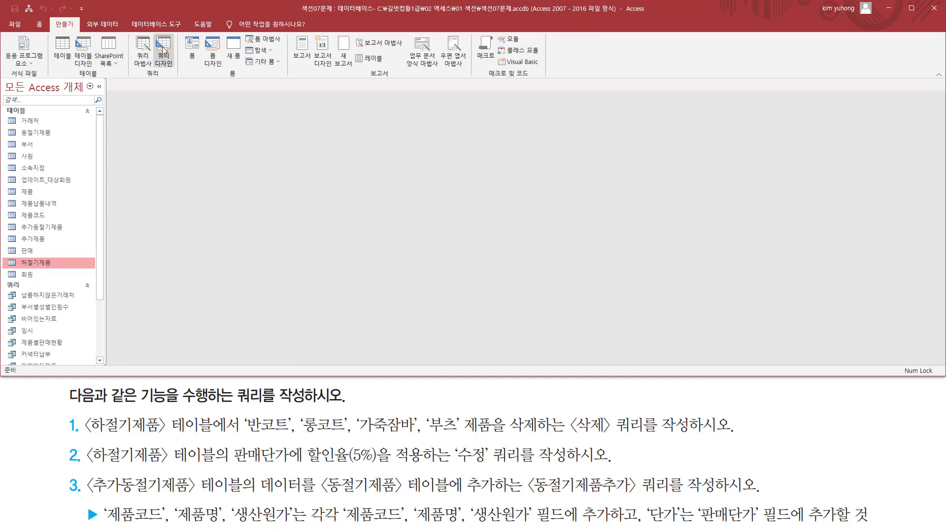
{"action": "left_click", "coordinate": [162, 49]}
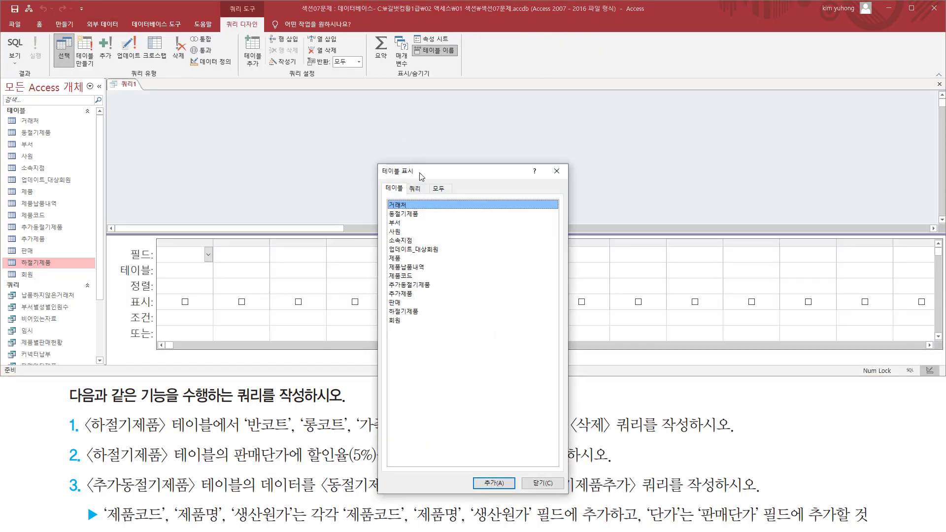
{"action": "left_click_drag", "start_coordinate": [422, 172], "coordinate": [414, 71]}
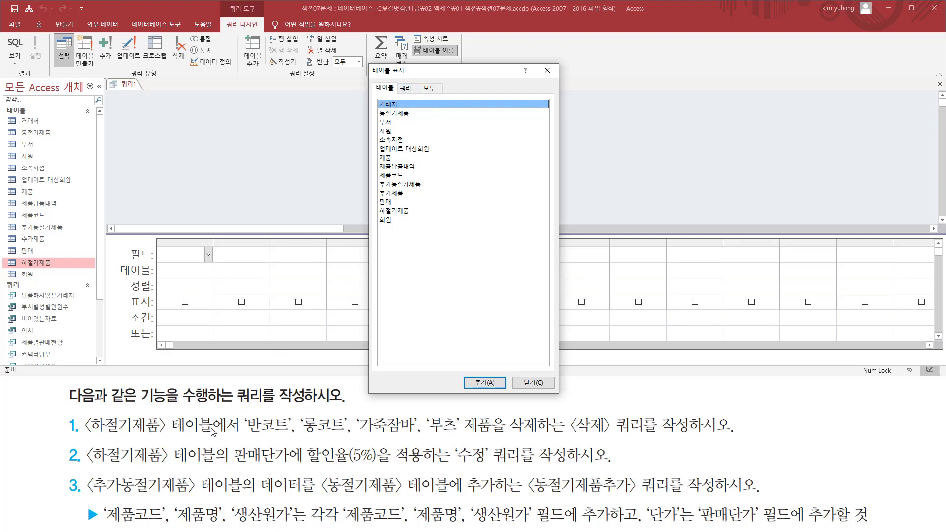
{"action": "left_click", "coordinate": [400, 212]}
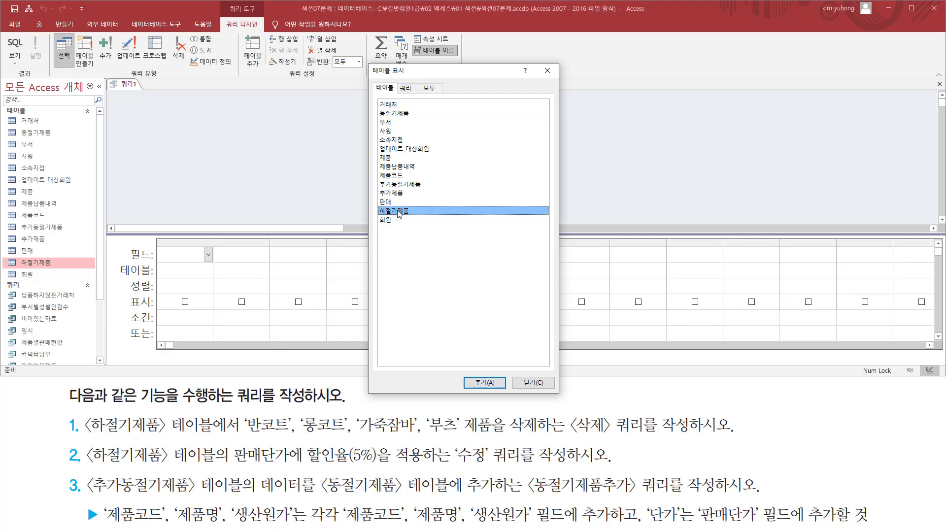
{"action": "double_click", "coordinate": [407, 212]}
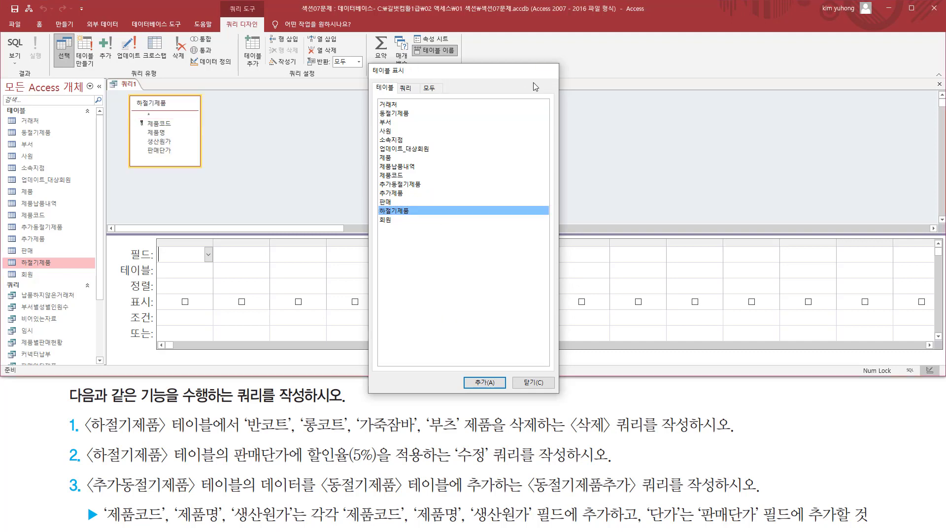
{"action": "left_click", "coordinate": [547, 70]}
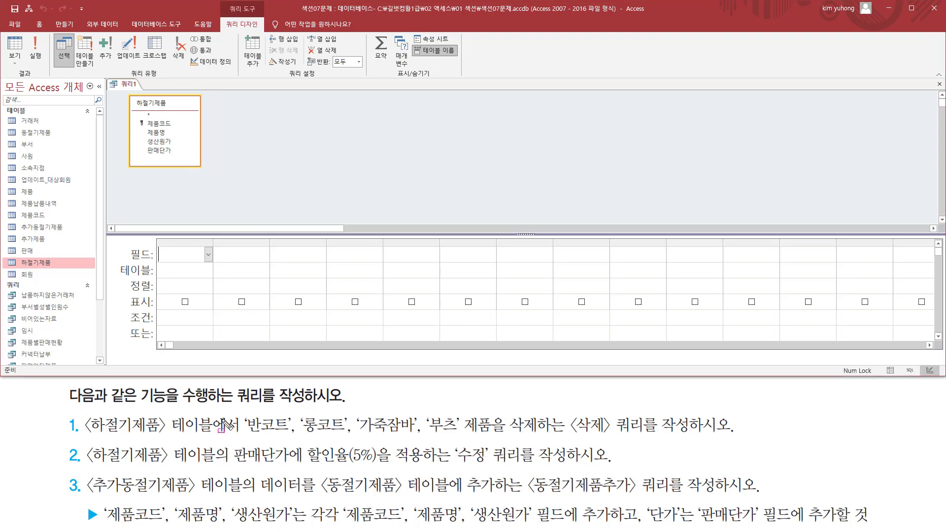
Add the 제품명 field to the query design grid, enlarging the grid area and widening the field's column.
{"action": "mouse_move", "coordinate": [239, 412]}
{"action": "left_mouse_down"}
{"action": "mouse_move", "coordinate": [311, 434]}
{"action": "mouse_move", "coordinate": [552, 433]}
{"action": "left_mouse_up"}
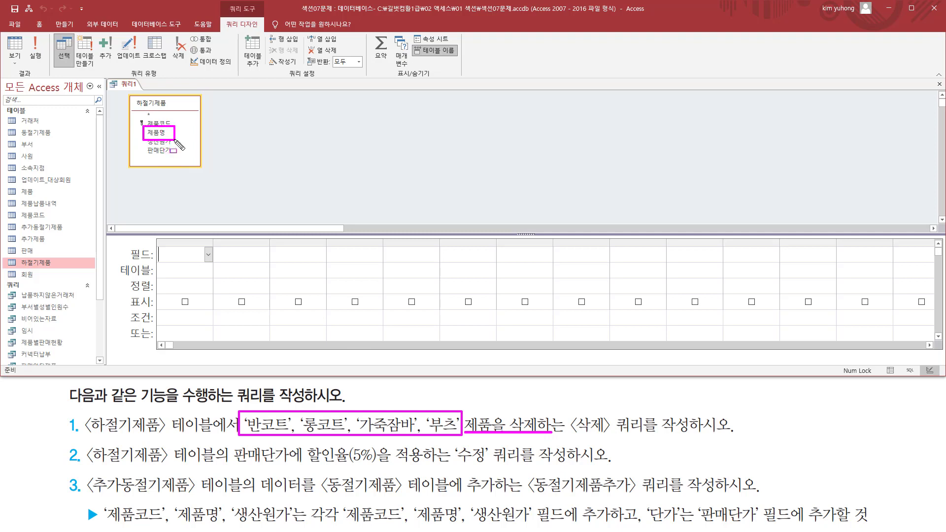
{"action": "key", "text": "Escape"}
{"action": "double_click", "coordinate": [158, 132]}
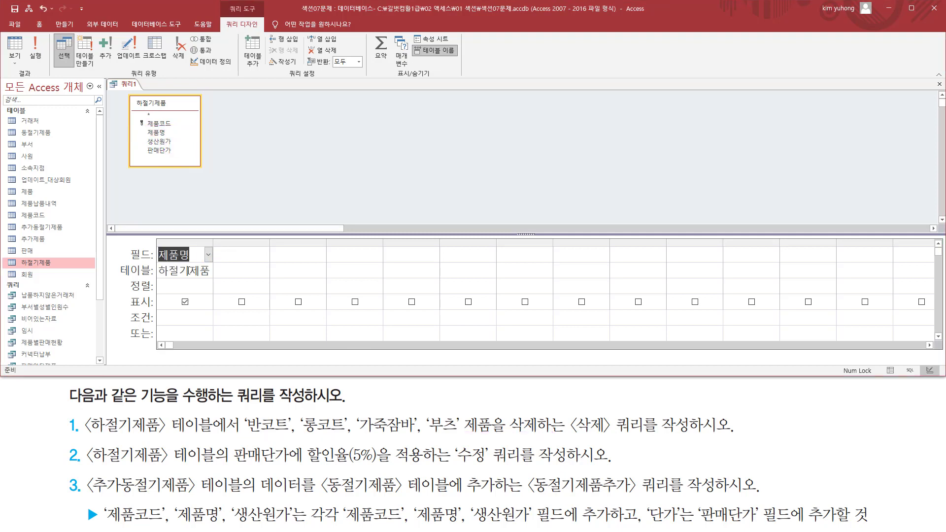
{"action": "mouse_move", "coordinate": [239, 410]}
{"action": "left_mouse_down"}
{"action": "mouse_move", "coordinate": [249, 425]}
{"action": "mouse_move", "coordinate": [457, 438]}
{"action": "left_mouse_up"}
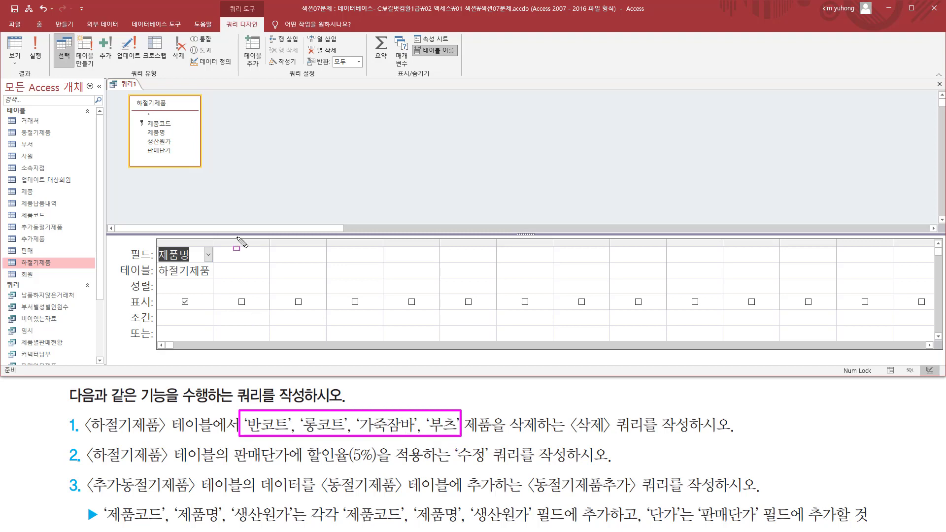
{"action": "key", "text": "Escape"}
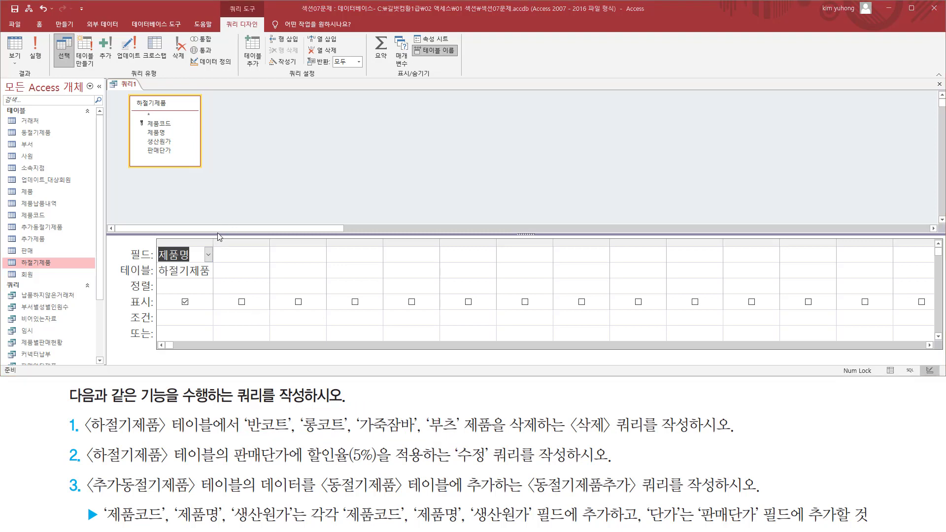
{"action": "left_click_drag", "start_coordinate": [220, 233], "coordinate": [271, 186]}
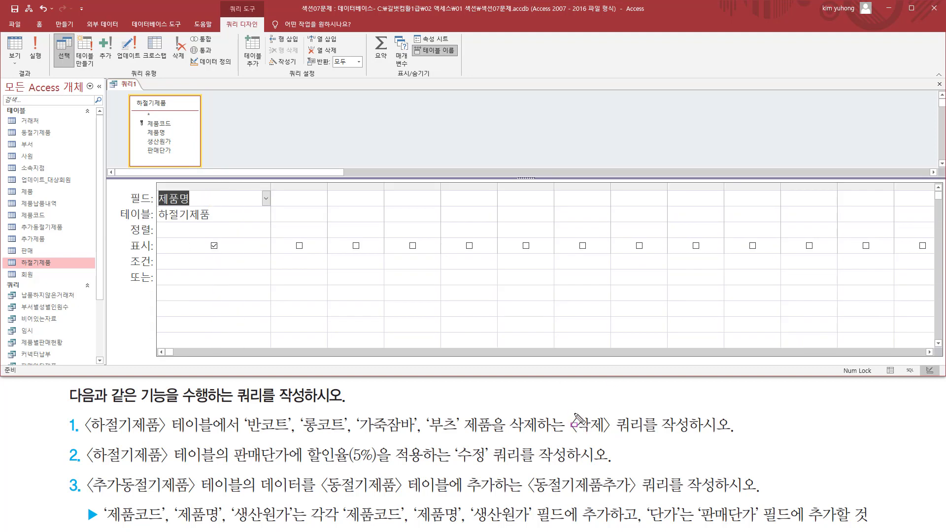
Change the query type to a delete query (삭제).
{"action": "mouse_move", "coordinate": [571, 412]}
{"action": "left_mouse_down"}
{"action": "mouse_move", "coordinate": [607, 434]}
{"action": "mouse_move", "coordinate": [657, 435]}
{"action": "left_mouse_up"}
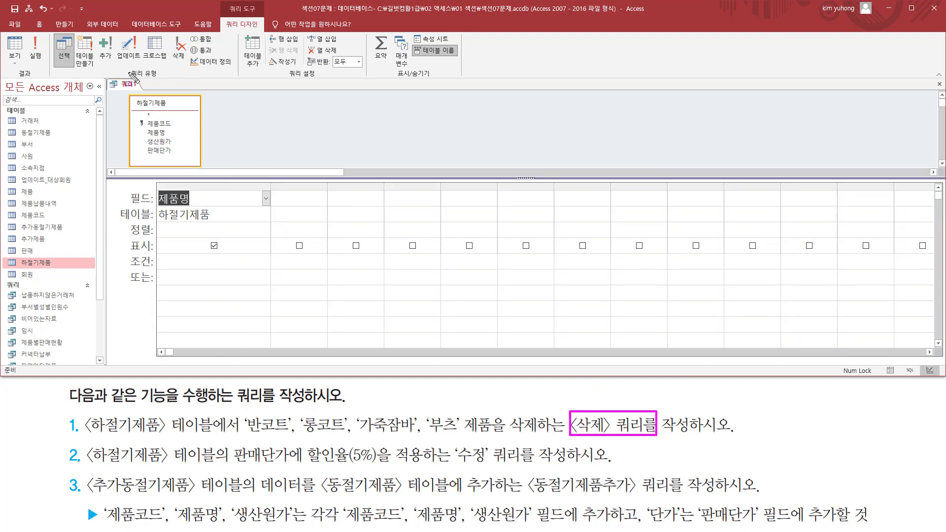
{"action": "left_click_drag", "start_coordinate": [124, 64], "coordinate": [169, 82]}
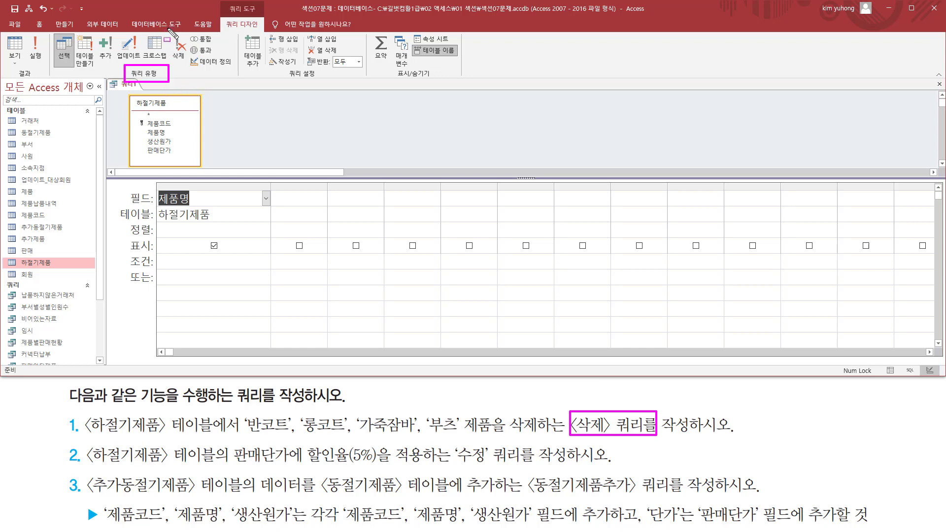
{"action": "left_click_drag", "start_coordinate": [169, 31], "coordinate": [190, 61]}
{"action": "key", "text": "Escape"}
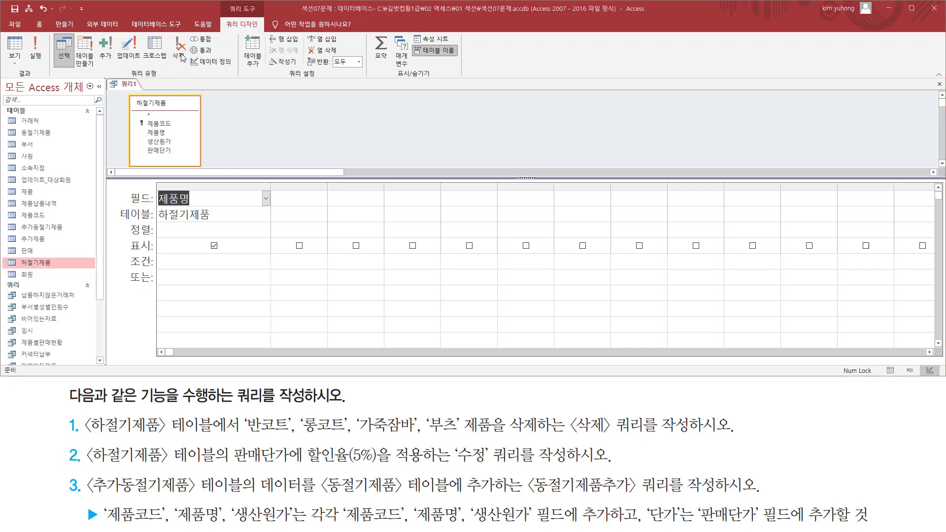
{"action": "left_click", "coordinate": [181, 51]}
{"action": "left_click", "coordinate": [180, 51]}
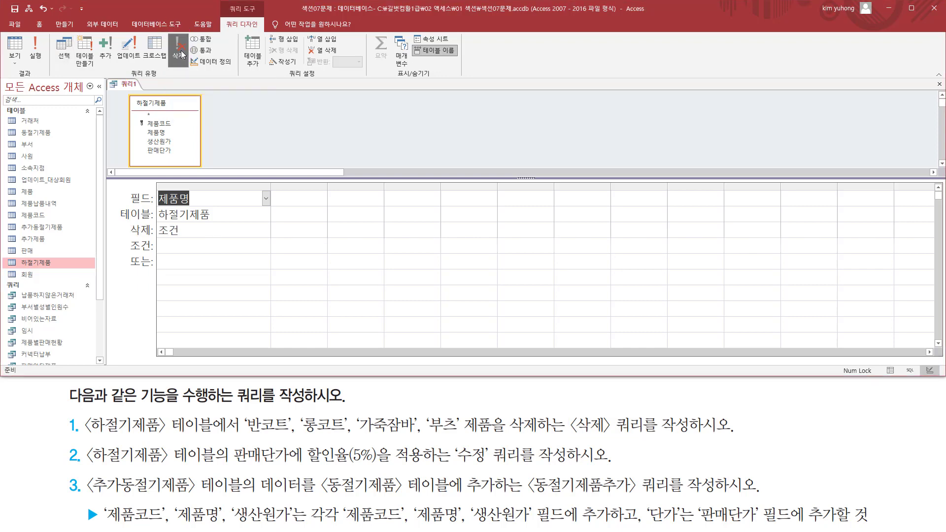
{"action": "key", "text": "ctrl+shift+d"}
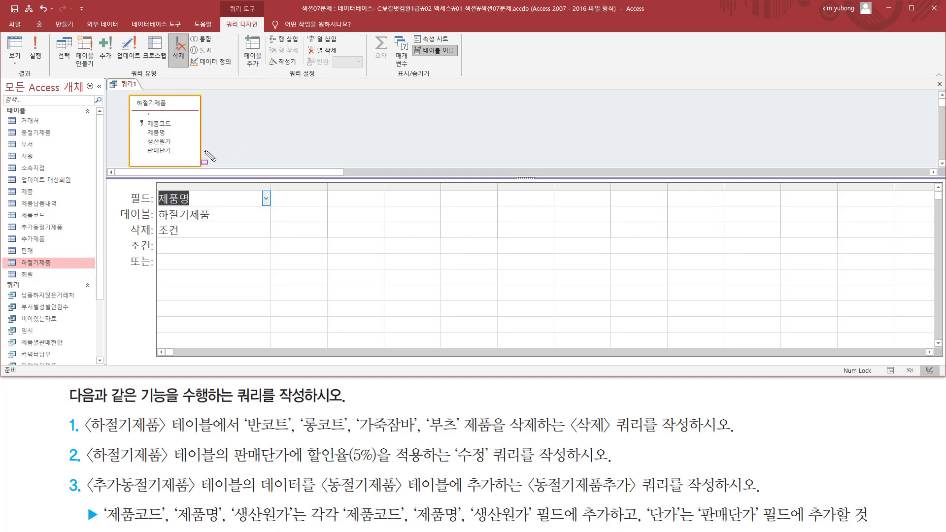
{"action": "mouse_move", "coordinate": [125, 223]}
{"action": "left_mouse_down"}
{"action": "mouse_move", "coordinate": [215, 246]}
{"action": "mouse_move", "coordinate": [262, 239]}
{"action": "left_mouse_up"}
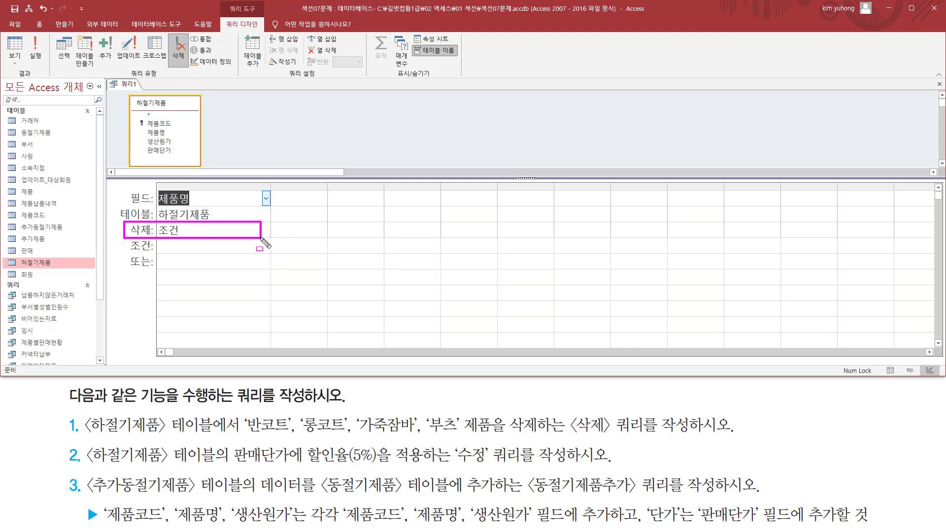
{"action": "left_click_drag", "start_coordinate": [158, 234], "coordinate": [200, 233]}
{"action": "mouse_move", "coordinate": [130, 223]}
{"action": "left_mouse_down"}
{"action": "mouse_move", "coordinate": [150, 236]}
{"action": "mouse_move", "coordinate": [282, 259]}
{"action": "left_mouse_up"}
{"action": "key", "text": "Escape"}
{"action": "left_click", "coordinate": [198, 247]}
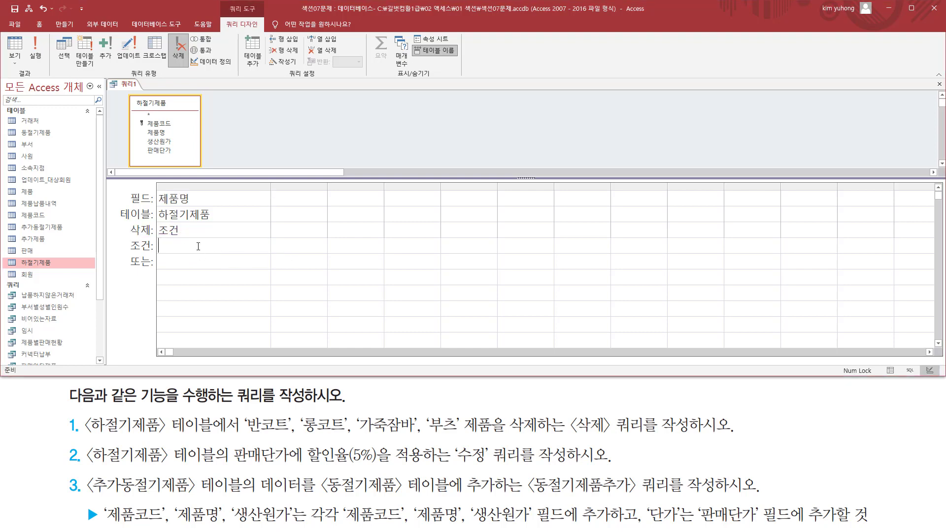
{"action": "key", "text": "ctrl+shift+d"}
{"action": "mouse_move", "coordinate": [243, 415]}
{"action": "left_mouse_down"}
{"action": "mouse_move", "coordinate": [284, 432]}
{"action": "mouse_move", "coordinate": [328, 433]}
{"action": "left_mouse_up"}
{"action": "mouse_move", "coordinate": [368, 416]}
{"action": "left_mouse_down"}
{"action": "mouse_move", "coordinate": [395, 429]}
{"action": "mouse_move", "coordinate": [455, 428]}
{"action": "left_mouse_up"}
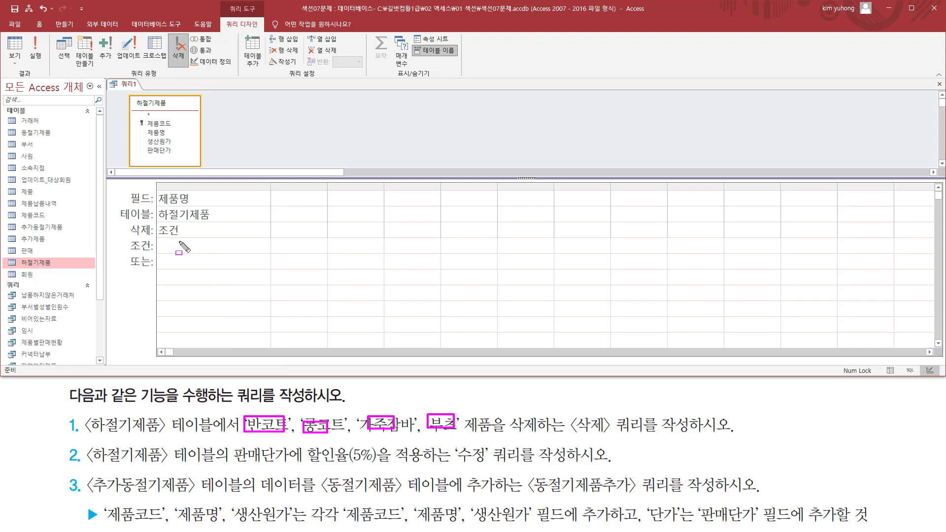
{"action": "key", "text": "Escape"}
Set the 제품명 criterion to "반코트" Or "롱코트" Or "가죽잠바" Or "부츠" and widen the column to show it completely.
{"action": "left_click", "coordinate": [215, 245]}
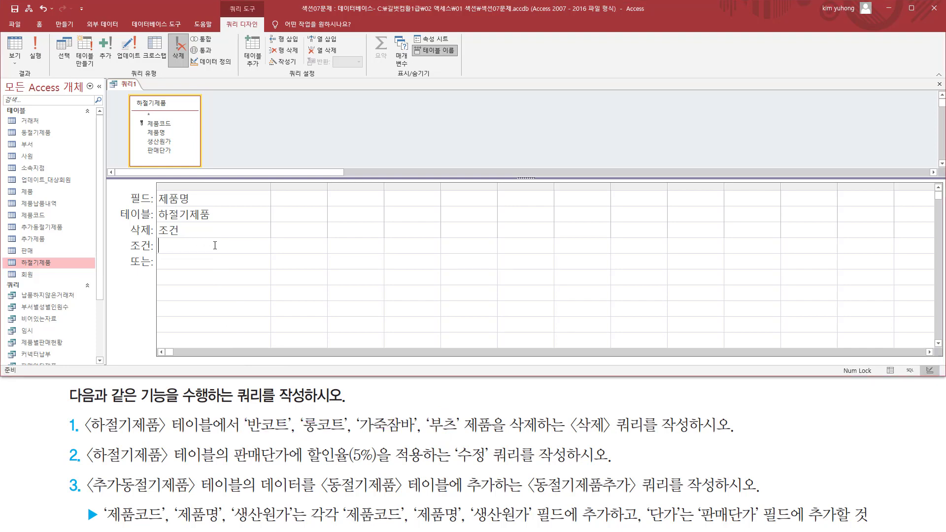
{"action": "type", "text": "\""}
{"action": "type", "text": "바"}
{"action": "type", "text": "코드"}
{"action": "type", "text": "\" or"}
{"action": "type", "text": "\"롱코"}
{"action": "type", "text": "트"}
{"action": "type", "text": "\" or "}
{"action": "type", "text": " \"r"}
{"action": "key", "text": "BackSpace"}
{"action": "key", "text": "Hangul"}
{"action": "type", "text": "가죽잠바\" or \"부츠\""}
{"action": "key", "text": "Return"}
{"action": "left_click_drag", "start_coordinate": [271, 186], "coordinate": [394, 188]}
{"action": "left_click", "coordinate": [355, 186]}
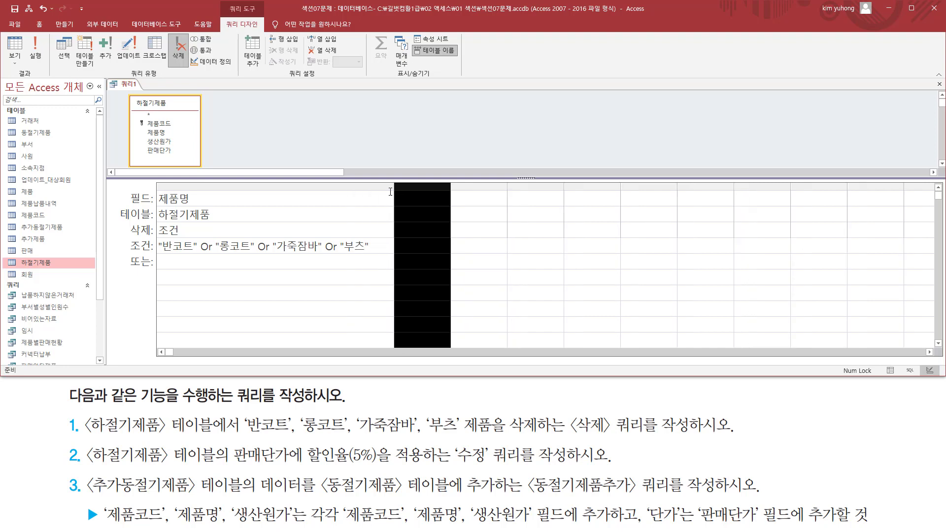
Rewrite the 제품명 criterion with the In operator as In ("반코트","롱코트","가죽잠바","부츠").
{"action": "mouse_move", "coordinate": [79, 438]}
{"action": "left_mouse_down"}
{"action": "mouse_move", "coordinate": [729, 440]}
{"action": "mouse_move", "coordinate": [740, 413]}
{"action": "left_mouse_up"}
{"action": "key", "text": "Escape"}
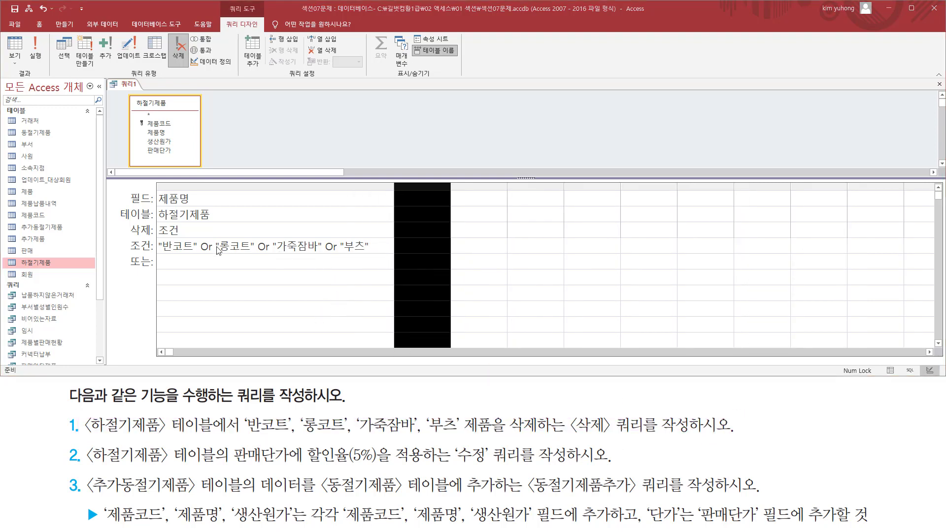
{"action": "left_click", "coordinate": [201, 245]}
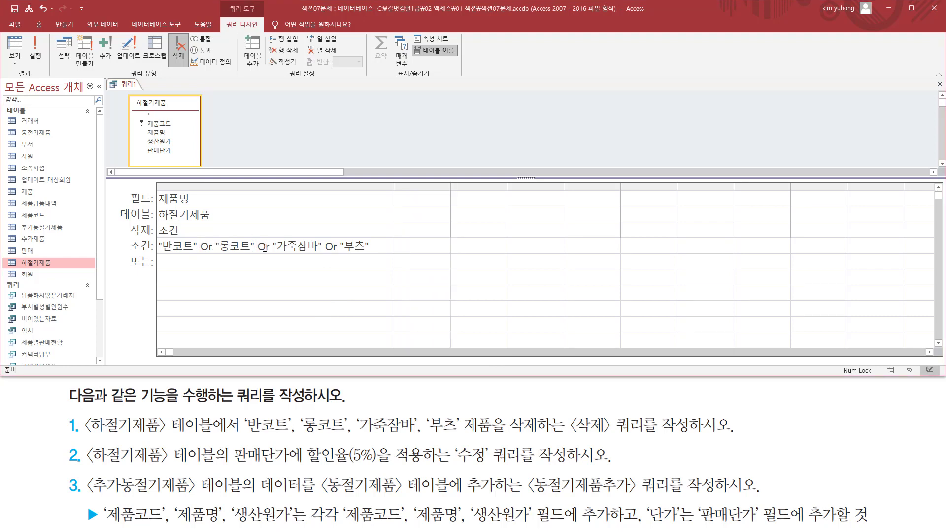
{"action": "left_click_drag", "start_coordinate": [373, 245], "coordinate": [123, 247]}
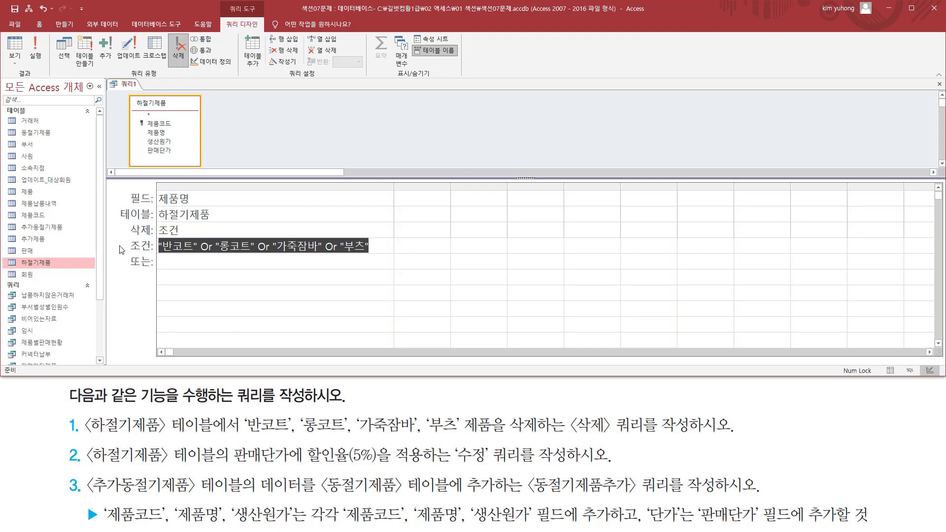
{"action": "left_click", "coordinate": [181, 254]}
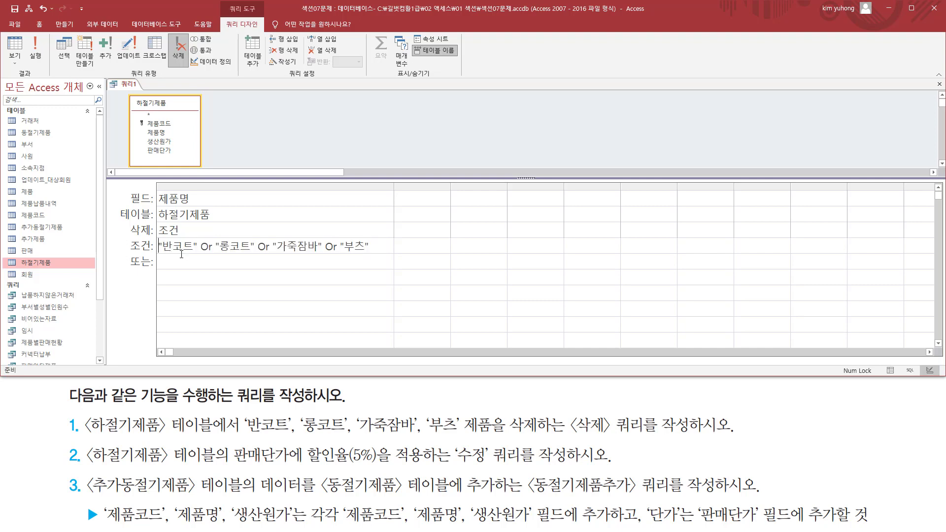
{"action": "key", "text": "Home"}
{"action": "type", "text": "in"}
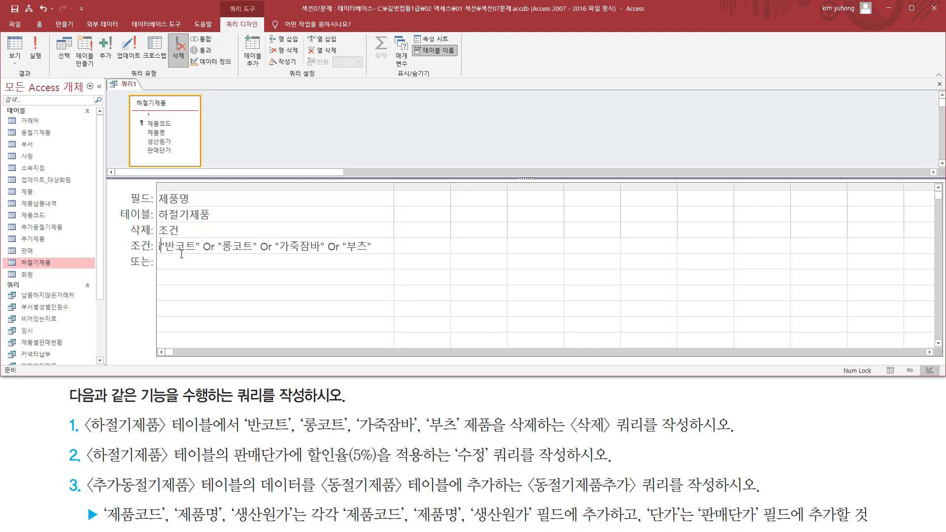
{"action": "type", "text": "("}
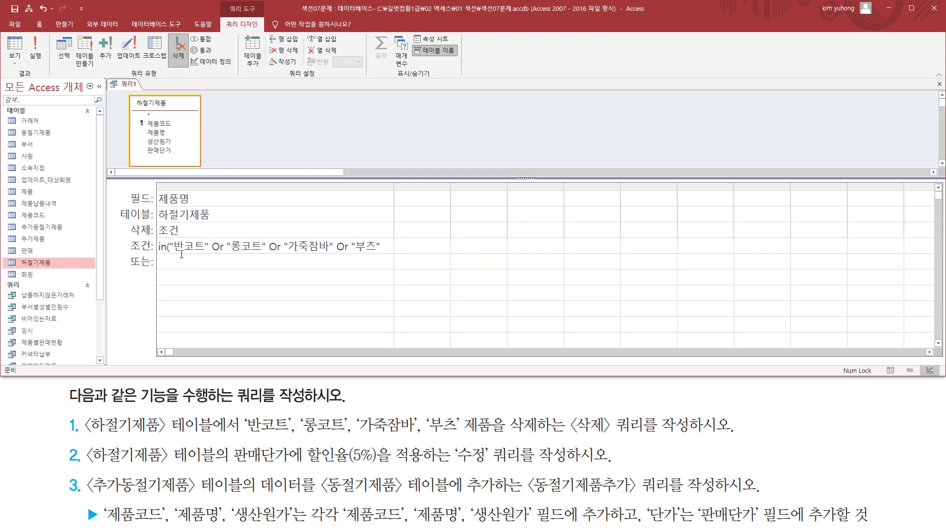
{"action": "key", "text": "Delete"}
{"action": "key", "text": "Delete"}
{"action": "key", "text": "Delete"}
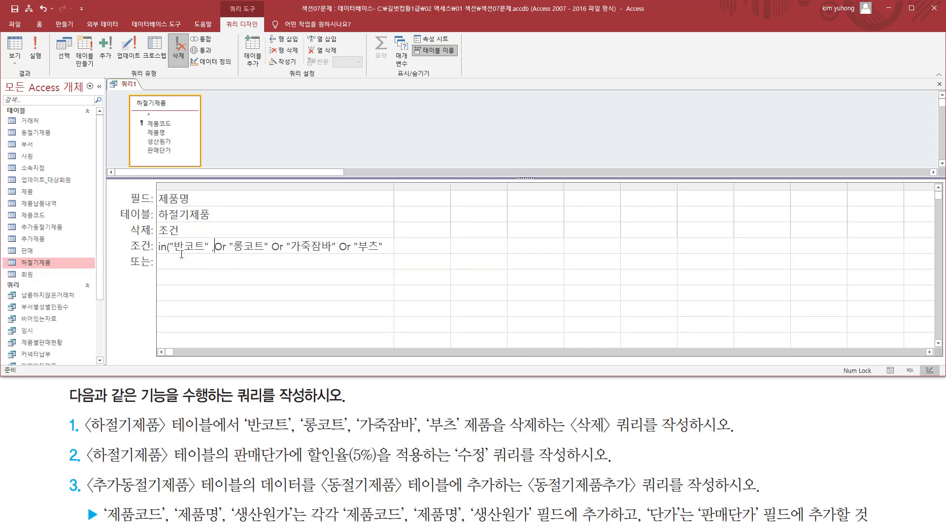
{"action": "type", "text": ","}
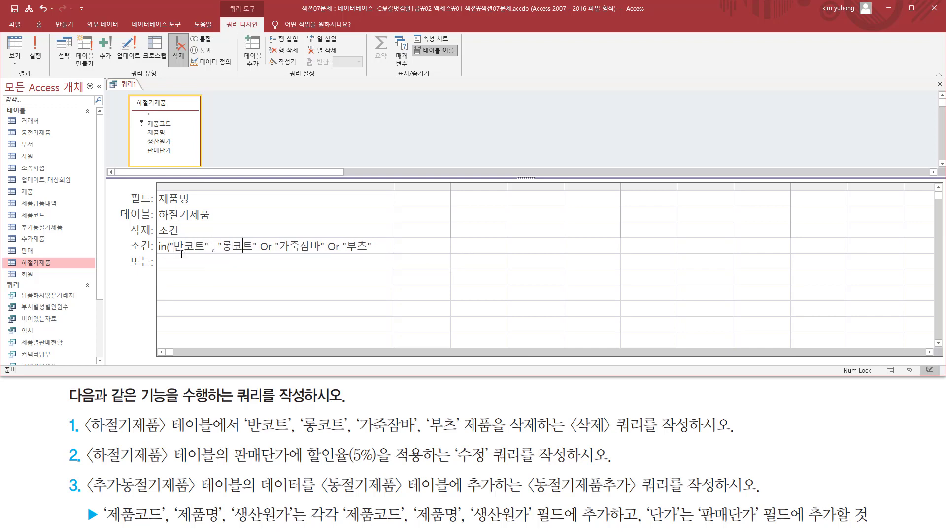
{"action": "key", "text": "Delete"}
{"action": "key", "text": "Delete"}
{"action": "key", "text": "Delete"}
{"action": "type", "text": ","}
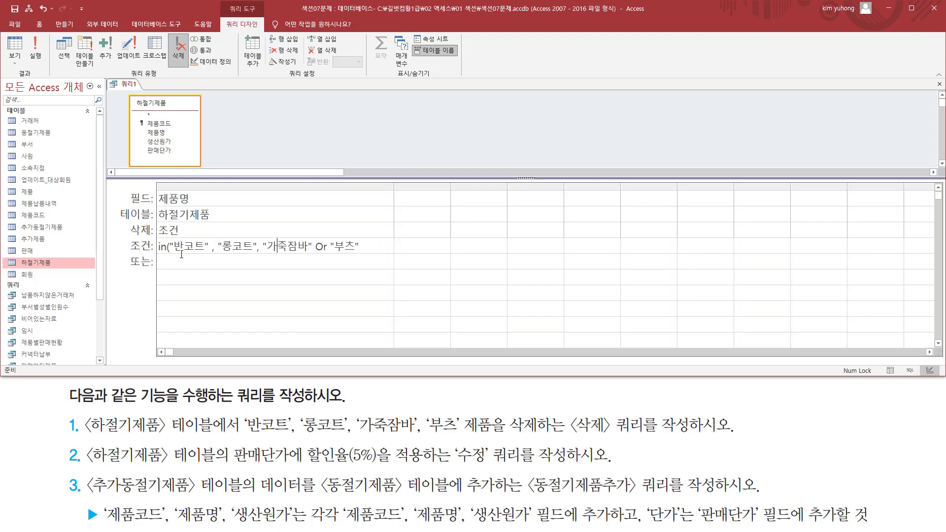
{"action": "key", "text": "Delete"}
{"action": "key", "text": "Delete"}
{"action": "type", "text": ","}
{"action": "key", "text": "Delete"}
{"action": "key", "text": "Right"}
{"action": "type", "text": ")"}
{"action": "key", "text": "Tab"}
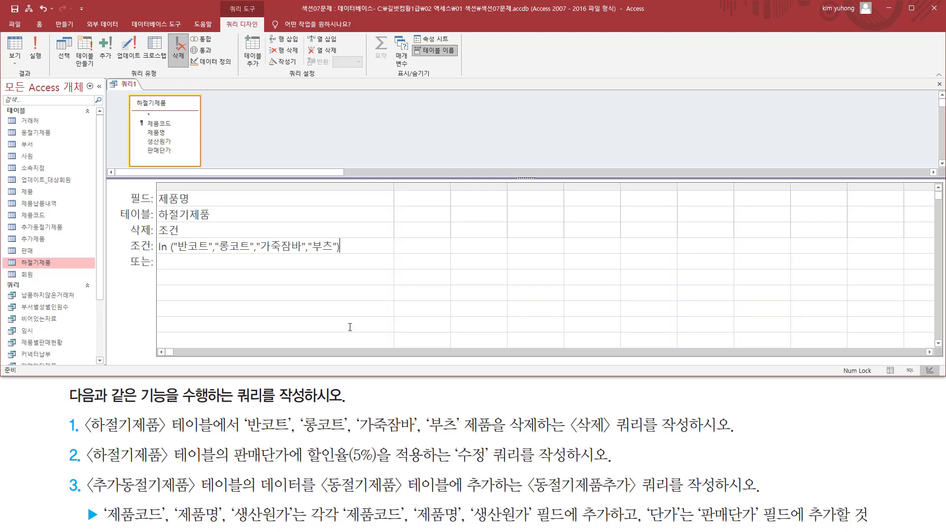
Switch the delete query to SQL view and examine its DELETE statement.
{"action": "mouse_move", "coordinate": [84, 412]}
{"action": "left_mouse_down"}
{"action": "mouse_move", "coordinate": [192, 434]}
{"action": "mouse_move", "coordinate": [740, 433]}
{"action": "left_mouse_up"}
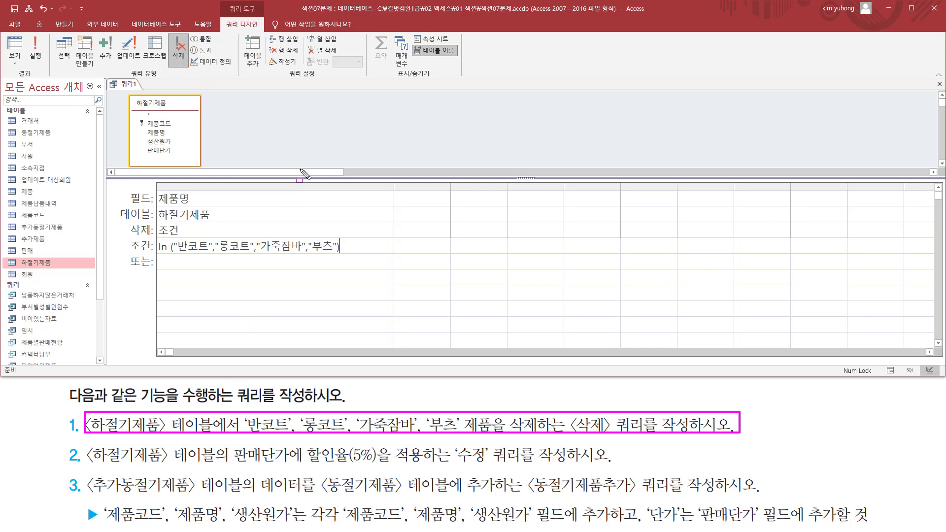
{"action": "key", "text": "Escape"}
{"action": "left_click", "coordinate": [247, 117]}
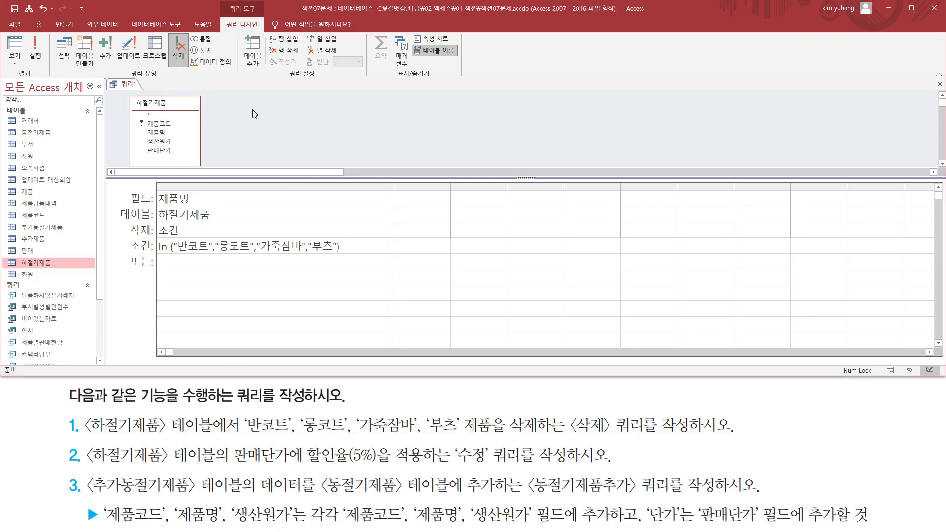
{"action": "left_click_drag", "start_coordinate": [238, 97], "coordinate": [439, 157]}
{"action": "key", "text": "Escape"}
{"action": "right_click", "coordinate": [270, 112]}
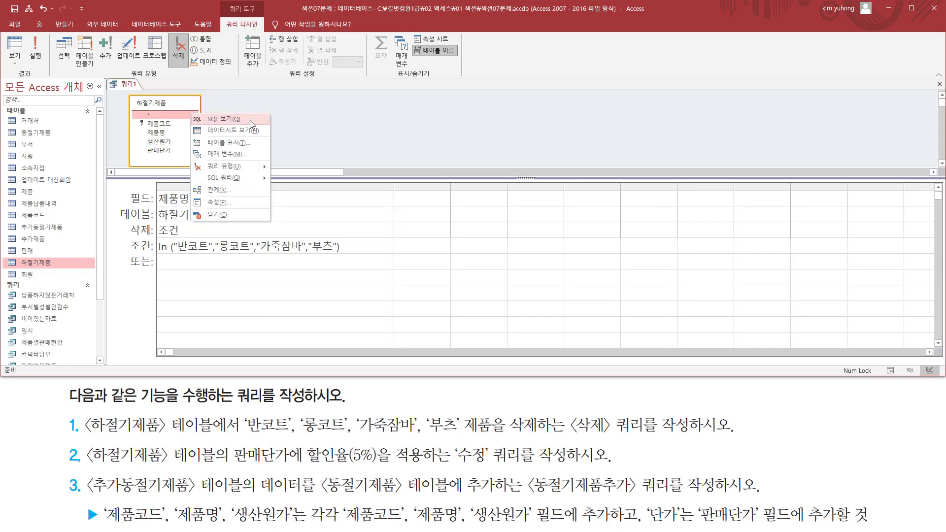
{"action": "left_click", "coordinate": [250, 120]}
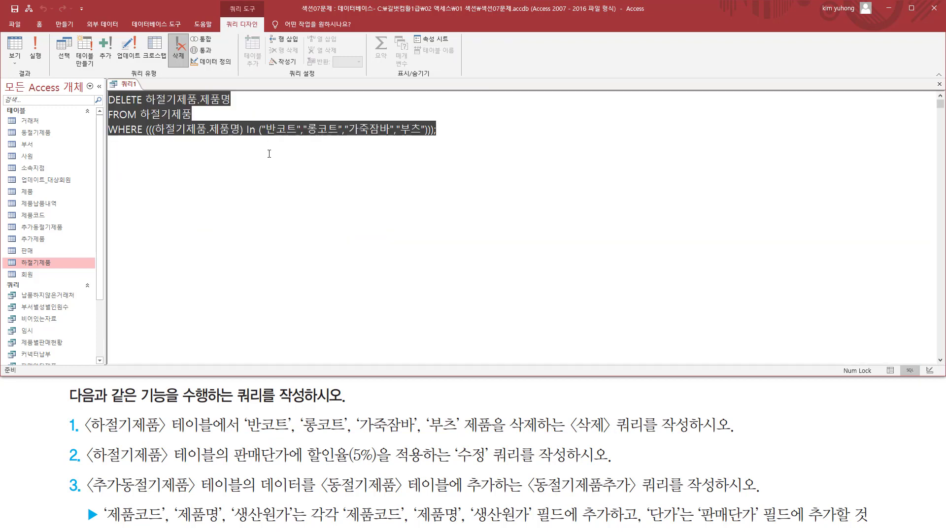
{"action": "left_click", "coordinate": [210, 143]}
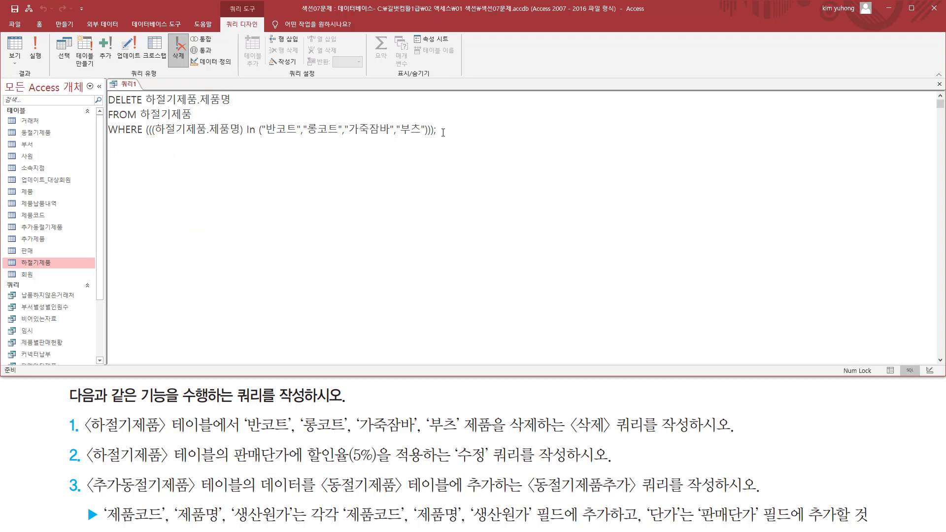
{"action": "left_click_drag", "start_coordinate": [444, 132], "coordinate": [108, 97]}
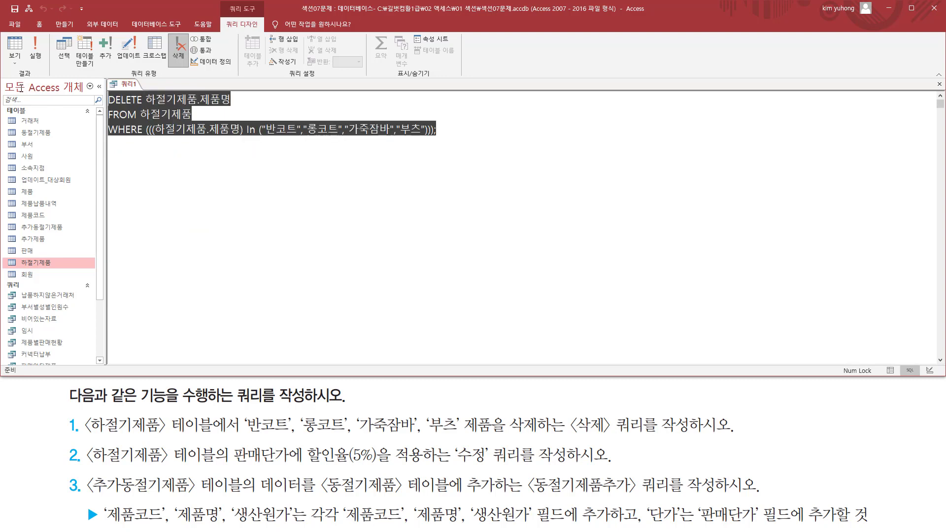
{"action": "left_click", "coordinate": [244, 114]}
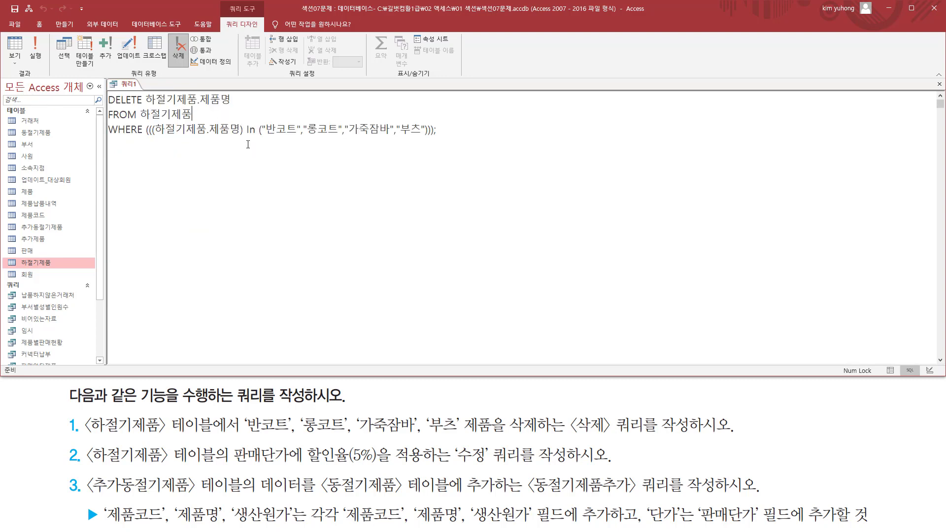
Close the delete query and save it under the name 삭제.
{"action": "left_click", "coordinate": [940, 85]}
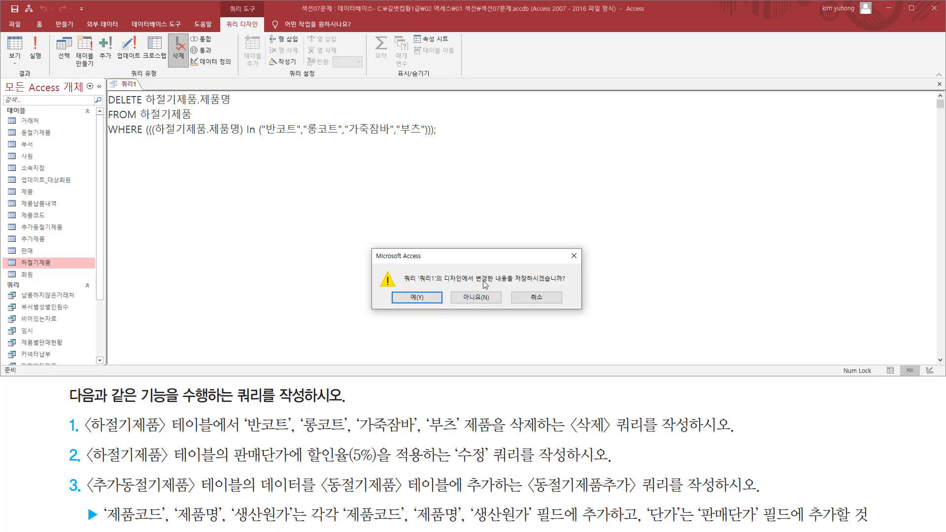
{"action": "left_click", "coordinate": [416, 297]}
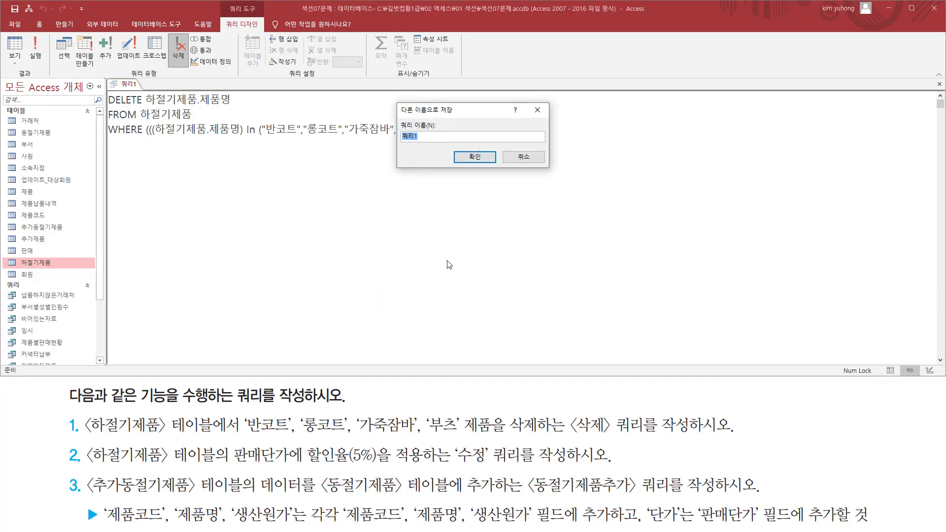
{"action": "key", "text": "BackSpace"}
{"action": "type", "text": "ㅅㅏㄱㅈㅔ"}
{"action": "left_click", "coordinate": [475, 157]}
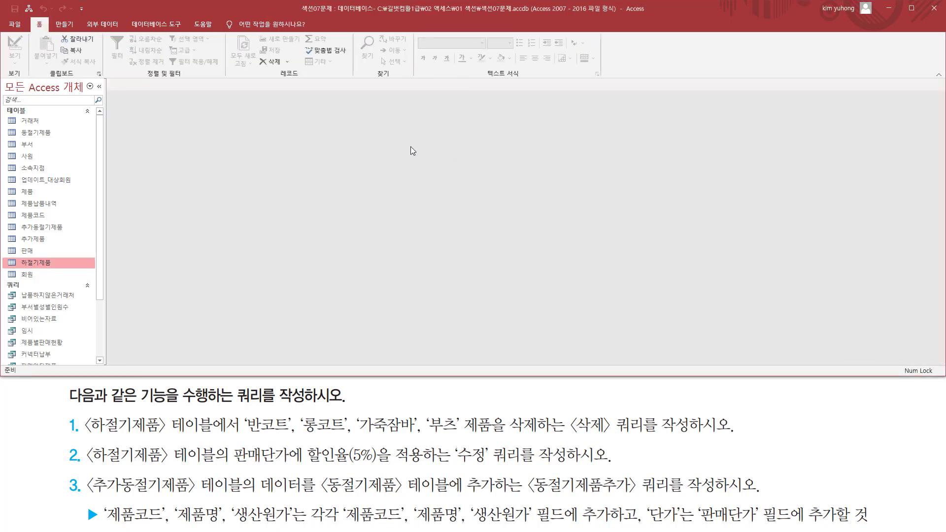
{"action": "left_click", "coordinate": [30, 296]}
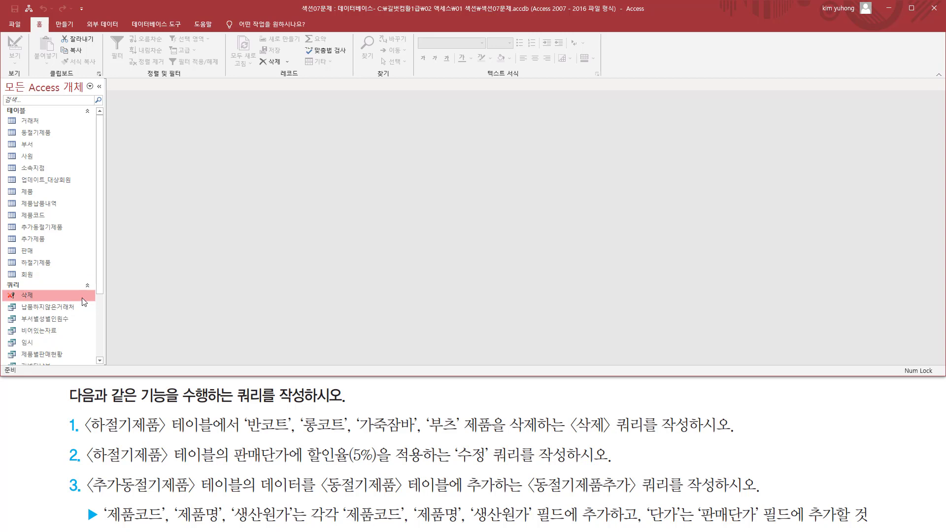
{"action": "right_click", "coordinate": [44, 294]}
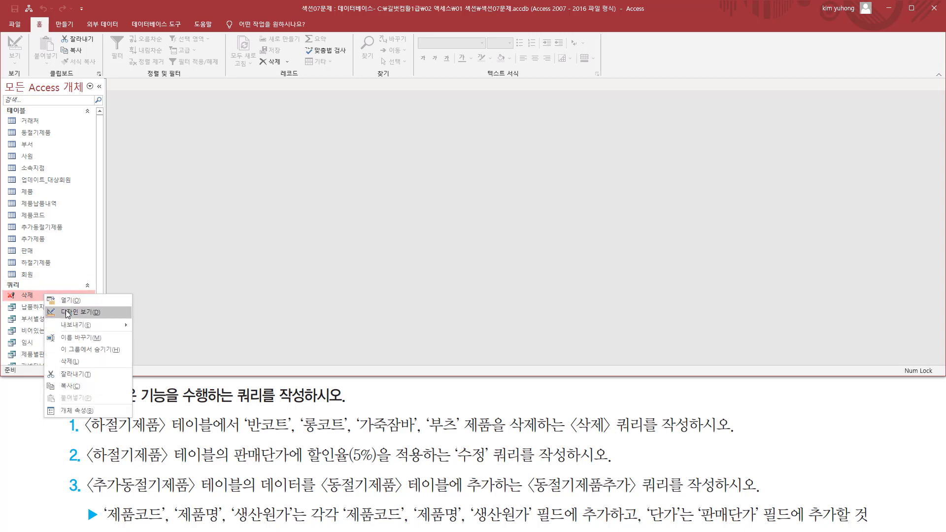
{"action": "left_click", "coordinate": [64, 309]}
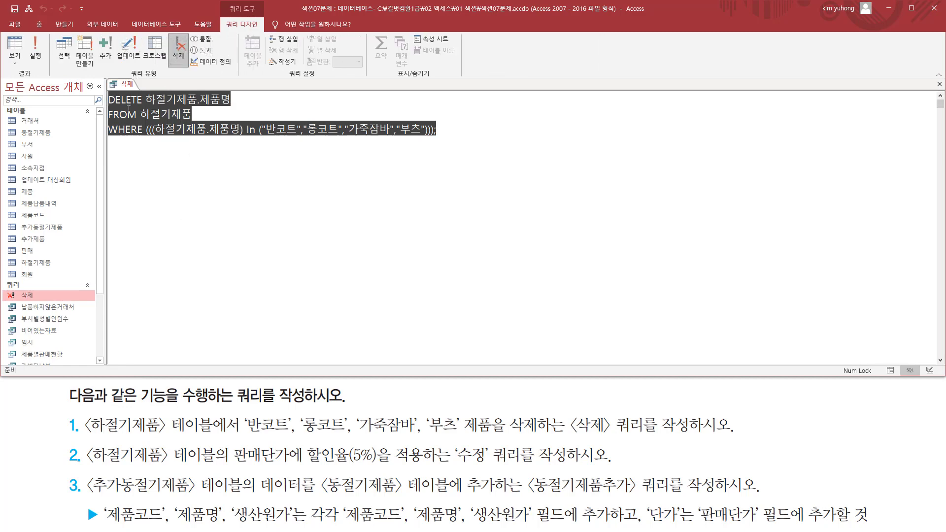
{"action": "left_click", "coordinate": [939, 84]}
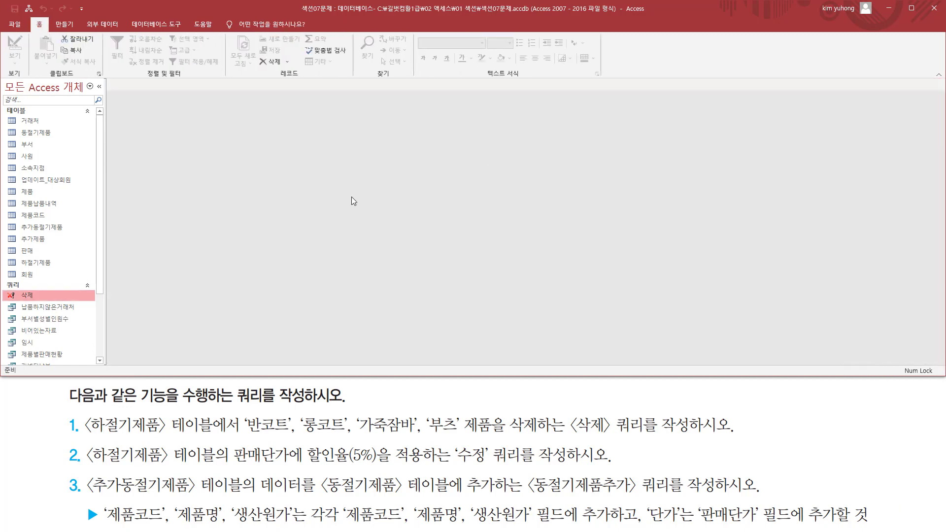
Open the saved 삭제 query in design view and widen the 제품명 column to show its whole criterion.
{"action": "right_click", "coordinate": [28, 295]}
{"action": "left_click", "coordinate": [61, 313]}
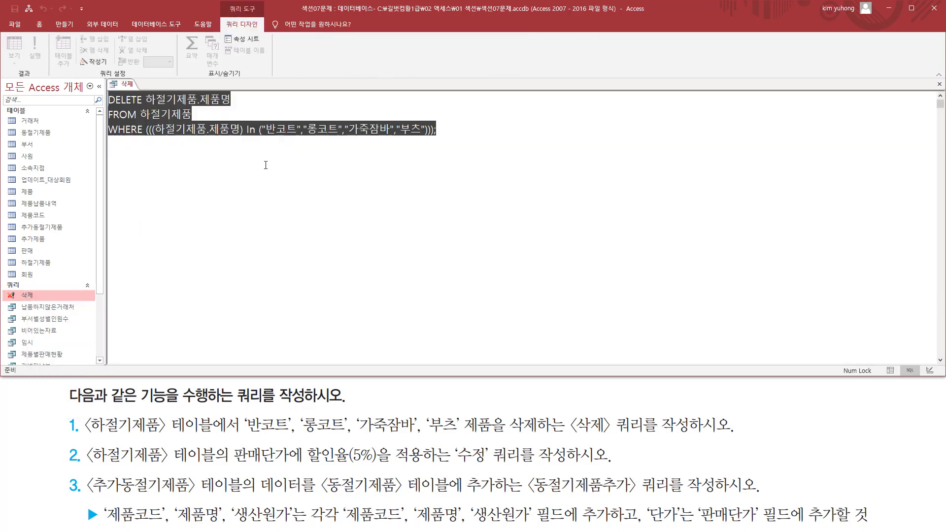
{"action": "right_click", "coordinate": [214, 176]}
{"action": "left_click", "coordinate": [178, 133]}
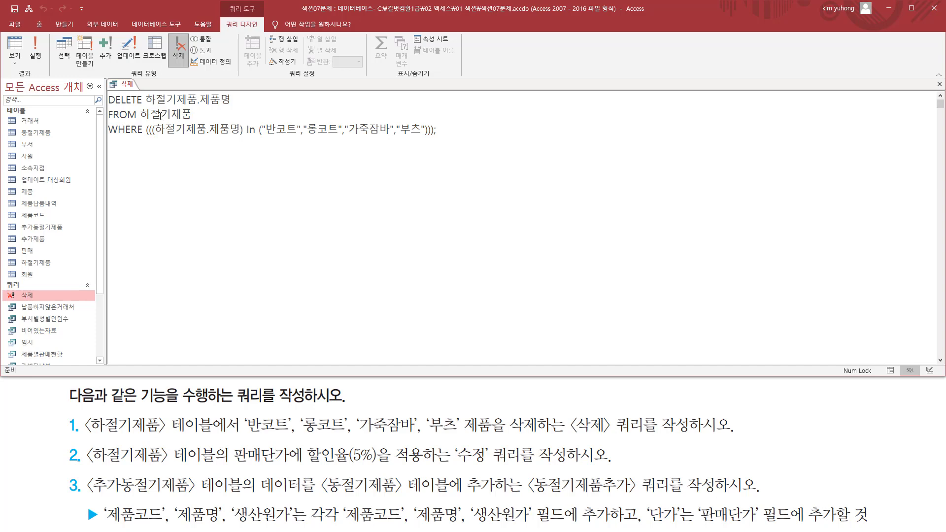
{"action": "left_click", "coordinate": [126, 83]}
{"action": "right_click", "coordinate": [127, 85]}
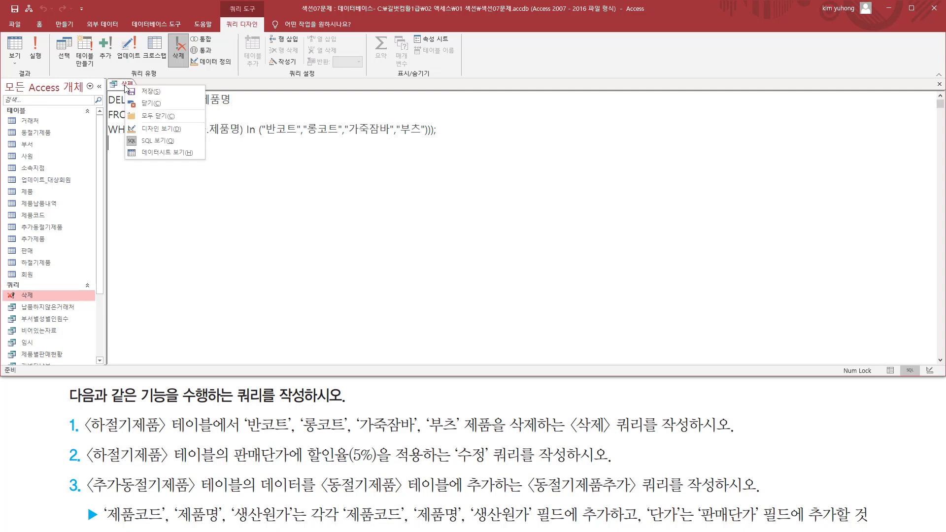
{"action": "left_click", "coordinate": [157, 129]}
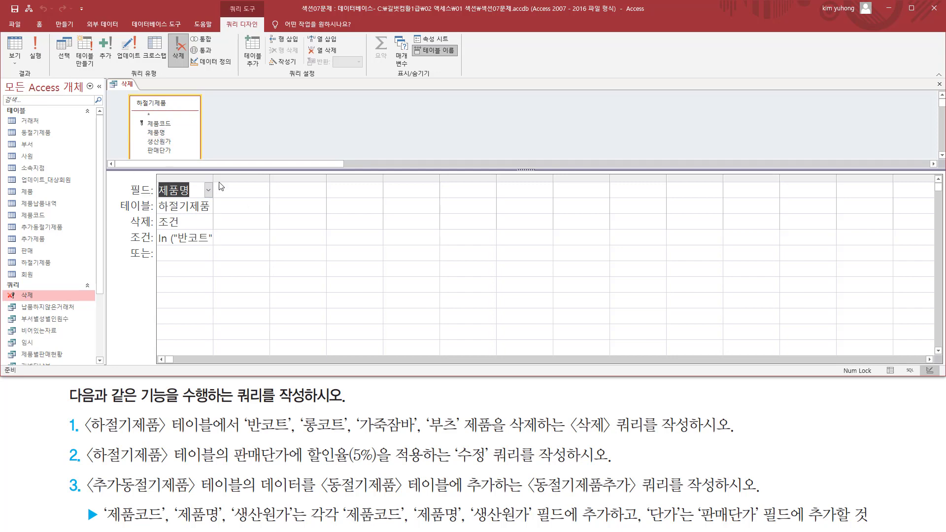
{"action": "left_click_drag", "start_coordinate": [213, 181], "coordinate": [394, 182]}
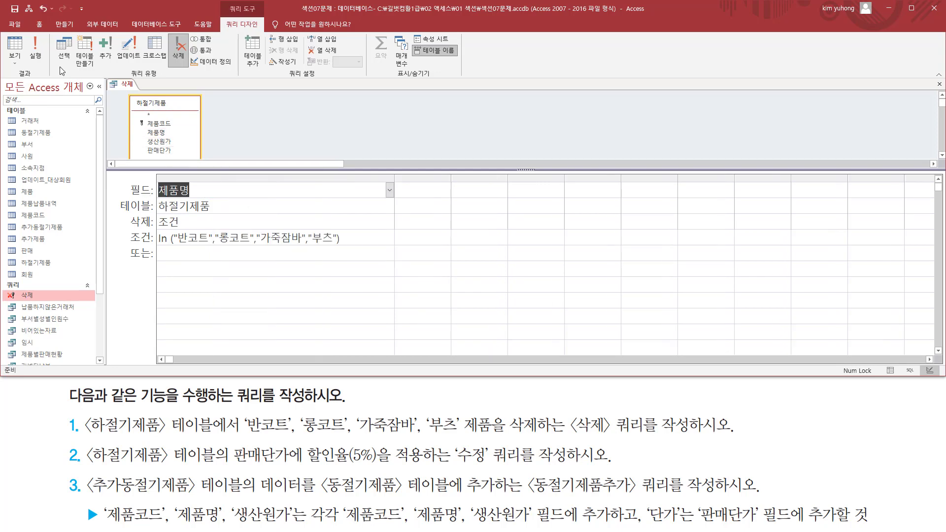
Run the 삭제 query, confirming the deletion of the matching rows from 하절기제품, and close the query.
{"action": "left_click", "coordinate": [40, 51]}
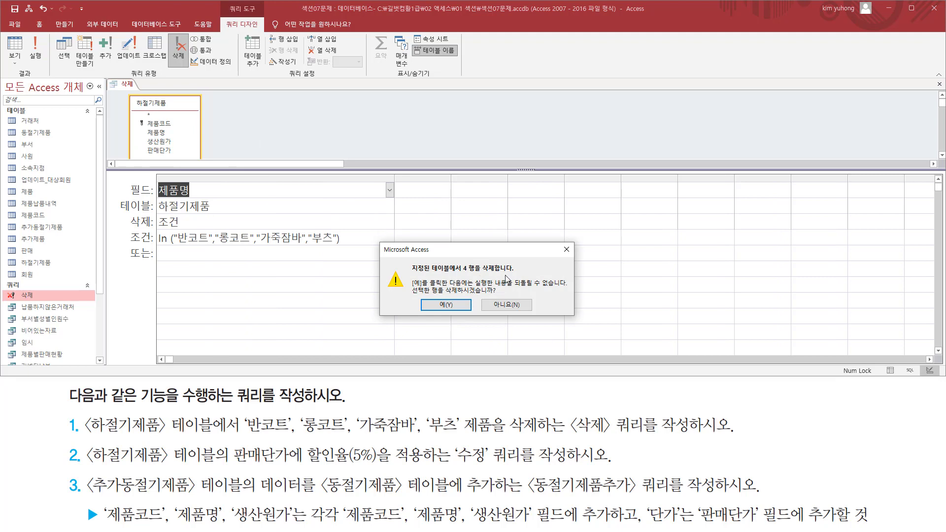
{"action": "key", "text": "ctrl+2"}
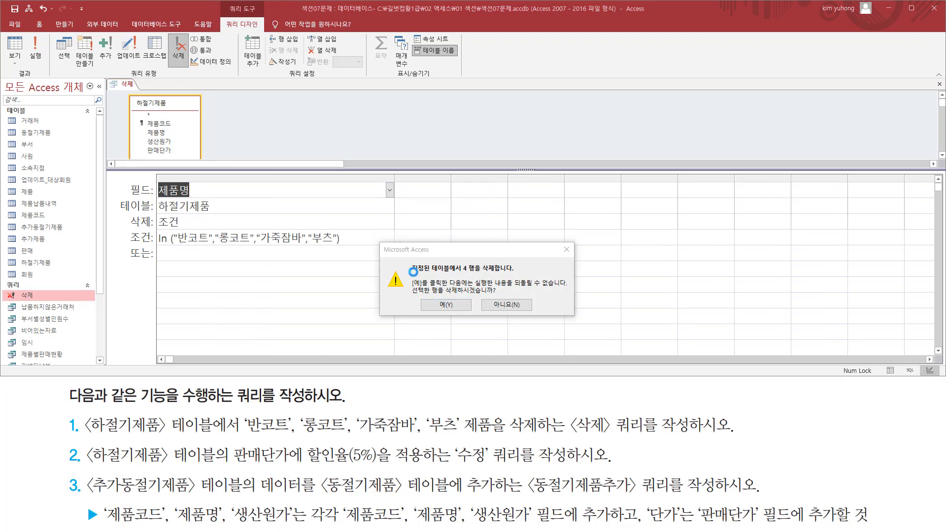
{"action": "left_click_drag", "start_coordinate": [411, 271], "coordinate": [523, 273]}
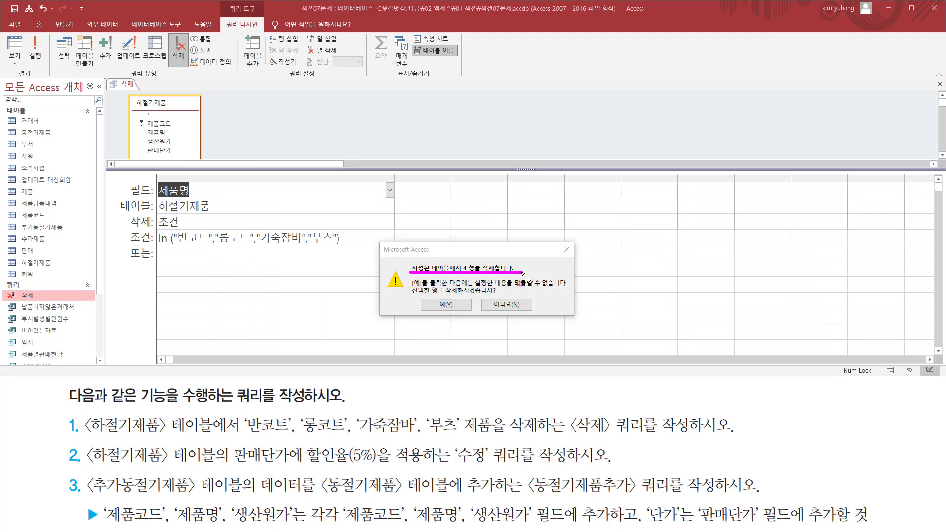
{"action": "key", "text": "Escape"}
{"action": "left_click", "coordinate": [430, 305]}
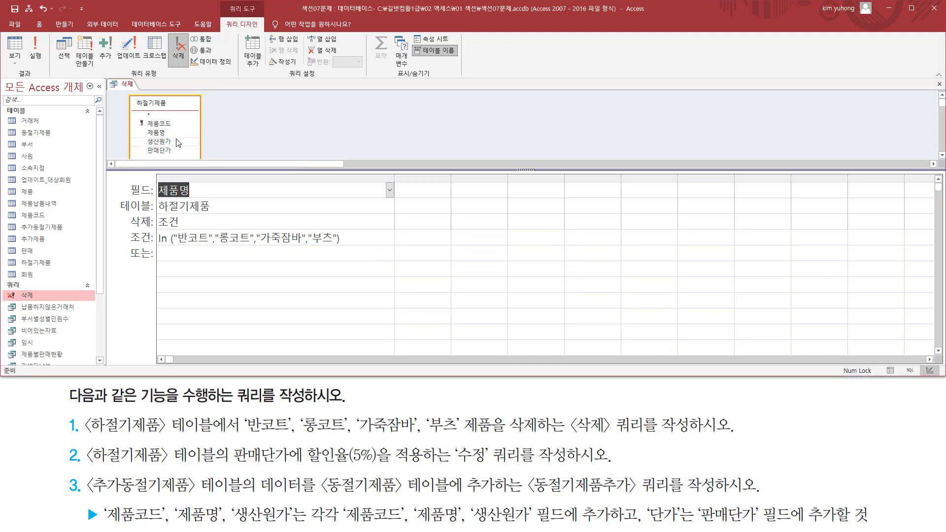
{"action": "left_click", "coordinate": [317, 119]}
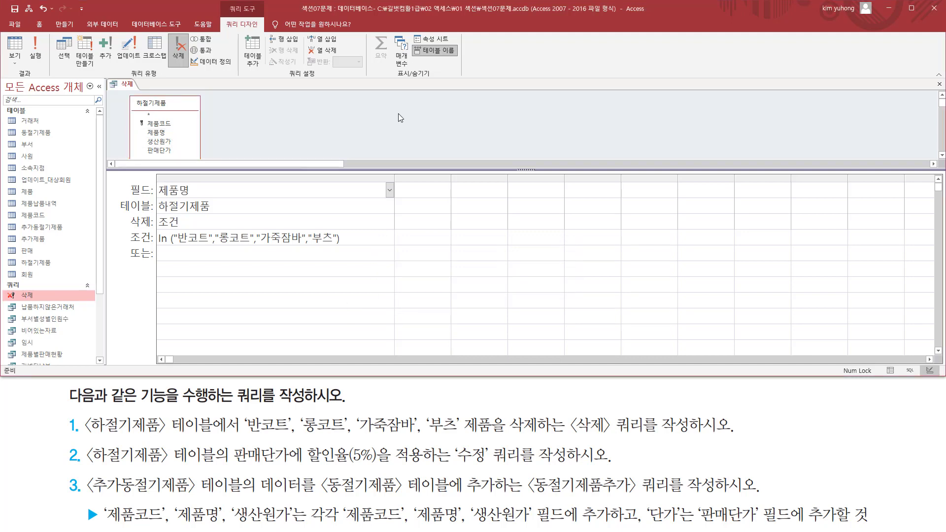
{"action": "left_click", "coordinate": [939, 84]}
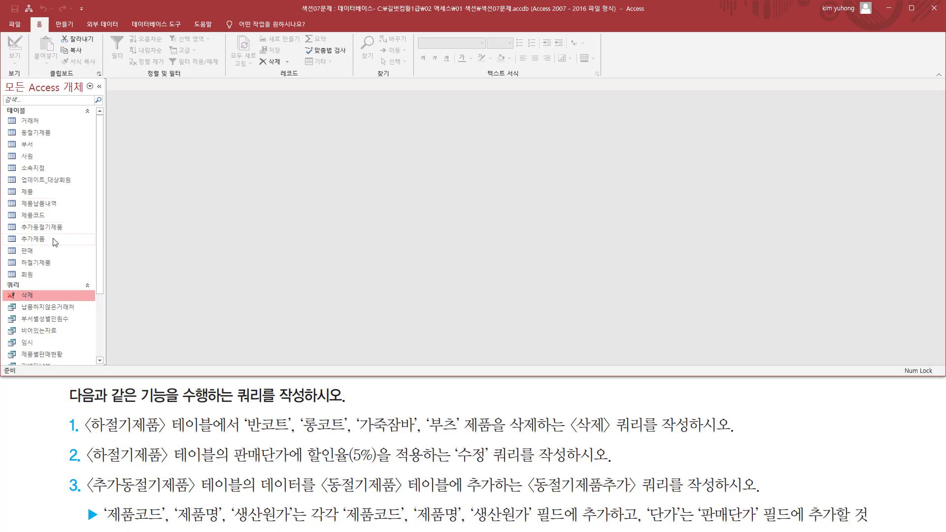
Open the 하절기제품 table, check the remaining rows in the 제품명 column, and close the table.
{"action": "double_click", "coordinate": [43, 264]}
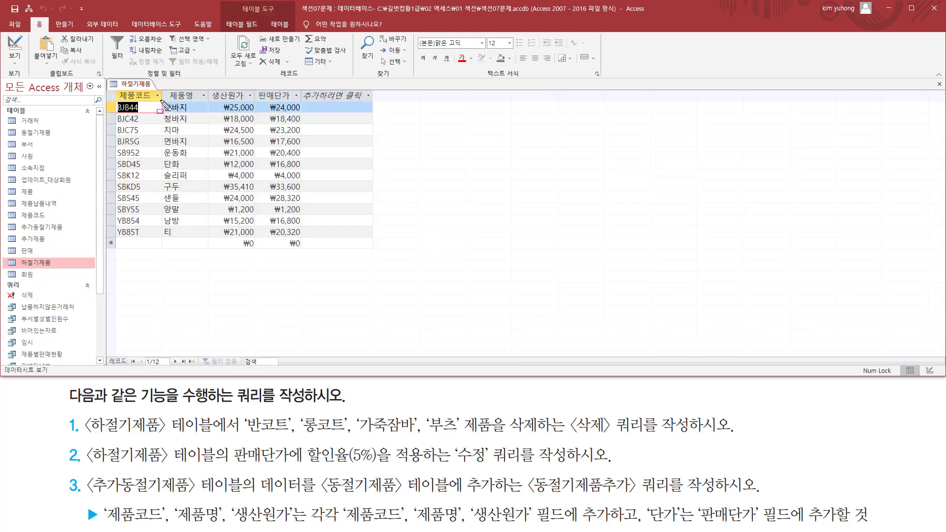
{"action": "left_click_drag", "start_coordinate": [159, 100], "coordinate": [207, 246]}
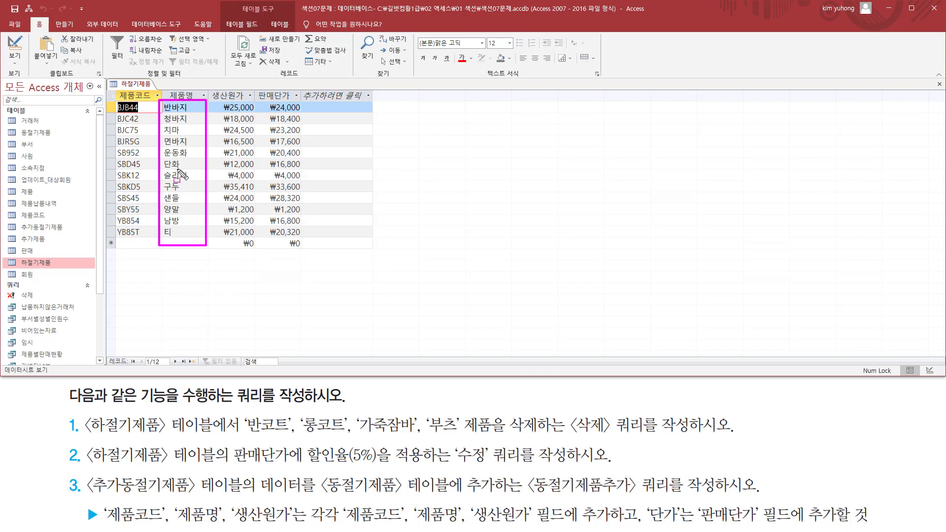
{"action": "key", "text": "Escape"}
{"action": "left_click", "coordinate": [137, 87]}
{"action": "right_click", "coordinate": [138, 89]}
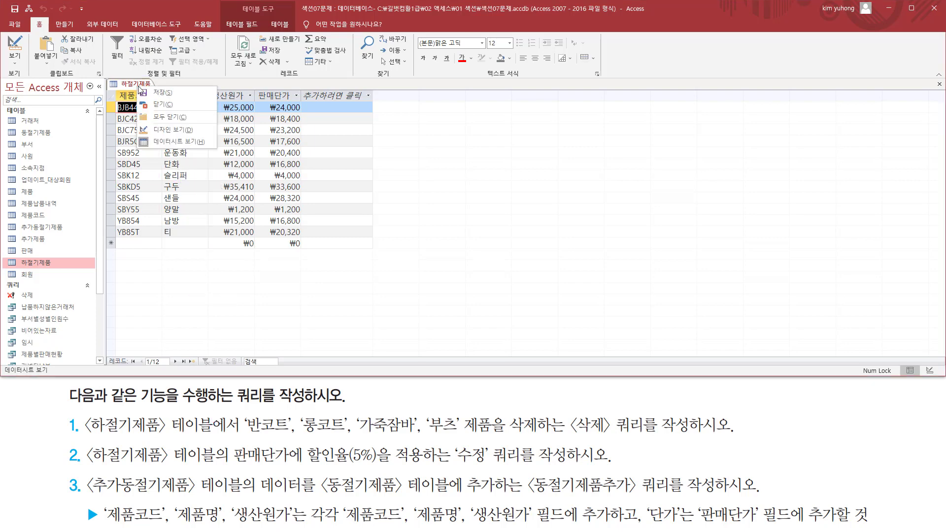
{"action": "left_click", "coordinate": [181, 108]}
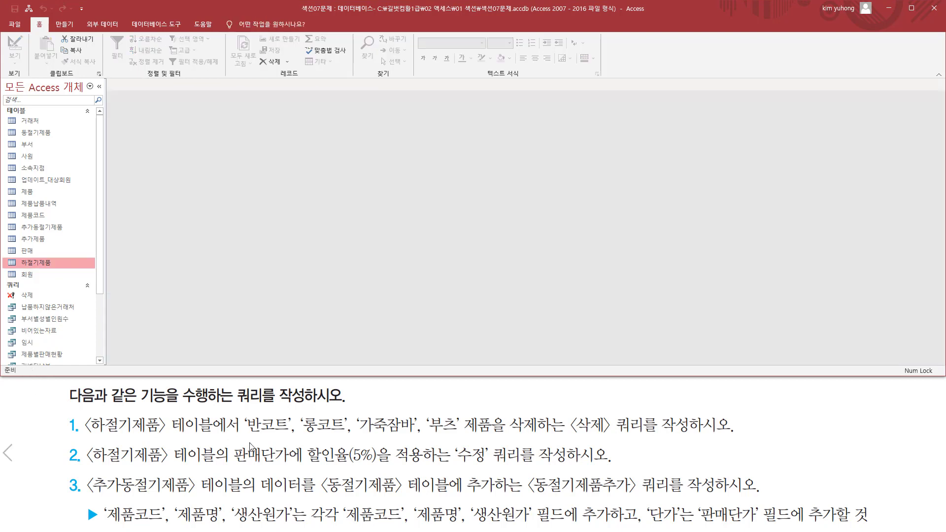
{"action": "mouse_move", "coordinate": [85, 442]}
{"action": "left_mouse_down"}
{"action": "mouse_move", "coordinate": [103, 465]}
{"action": "mouse_move", "coordinate": [290, 465]}
{"action": "left_mouse_up"}
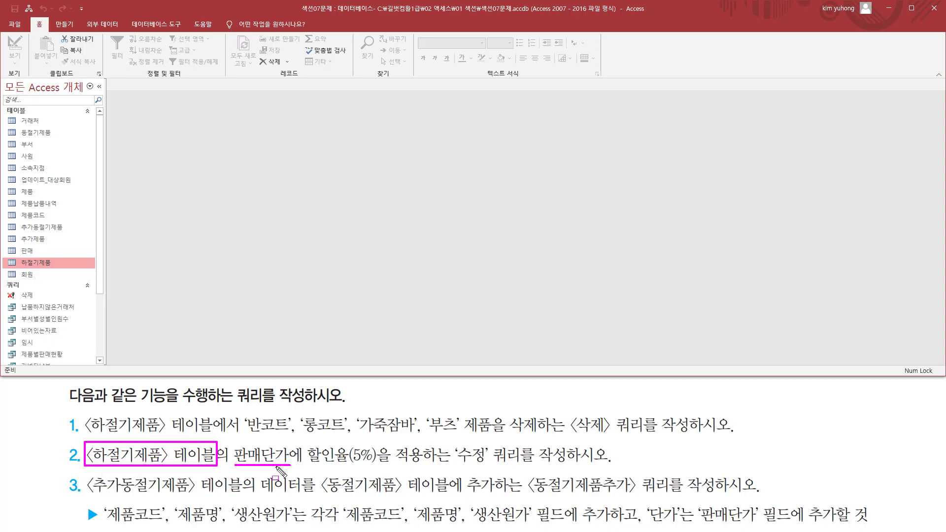
{"action": "mouse_move", "coordinate": [303, 442]}
{"action": "left_mouse_down"}
{"action": "mouse_move", "coordinate": [387, 464]}
{"action": "mouse_move", "coordinate": [609, 467]}
{"action": "left_mouse_up"}
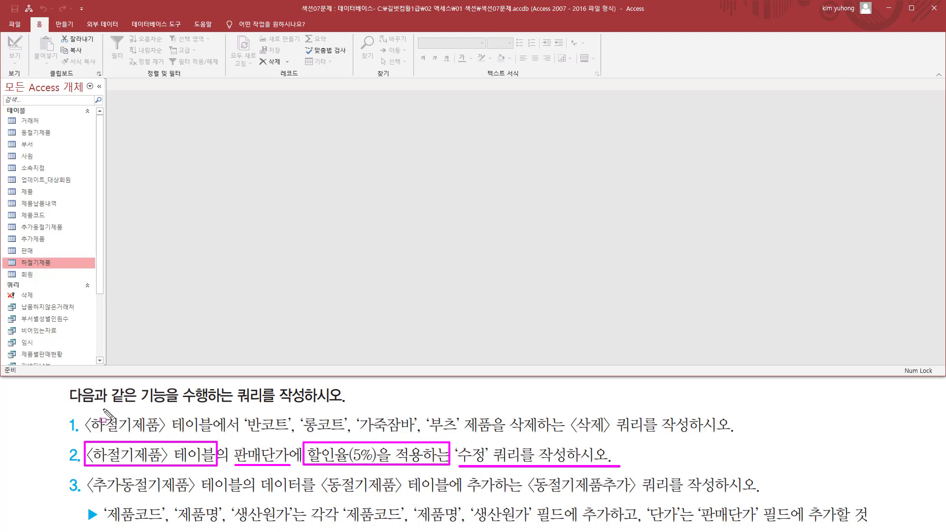
{"action": "key", "text": "Escape"}
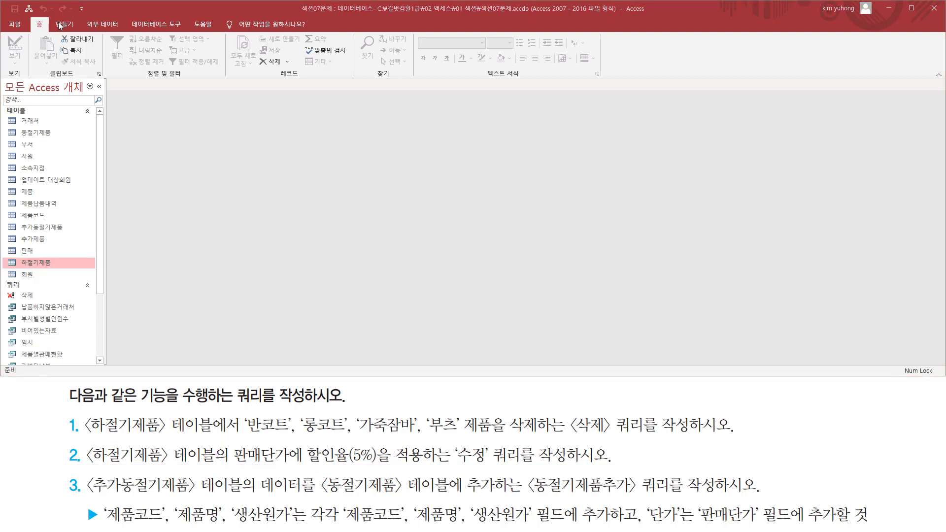
Create a new query in design view based on the 하절기제품 table.
{"action": "left_click", "coordinate": [64, 24]}
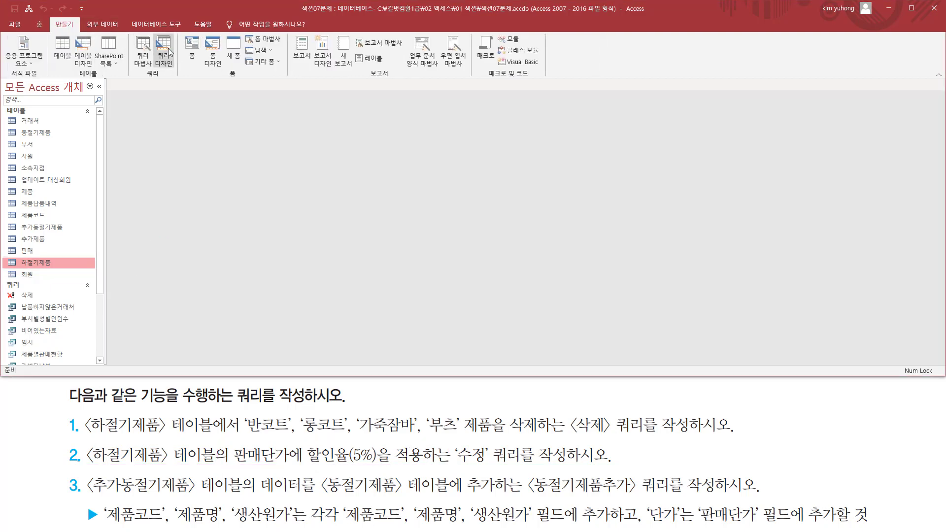
{"action": "left_click", "coordinate": [162, 54]}
{"action": "left_click_drag", "start_coordinate": [418, 171], "coordinate": [431, 66]}
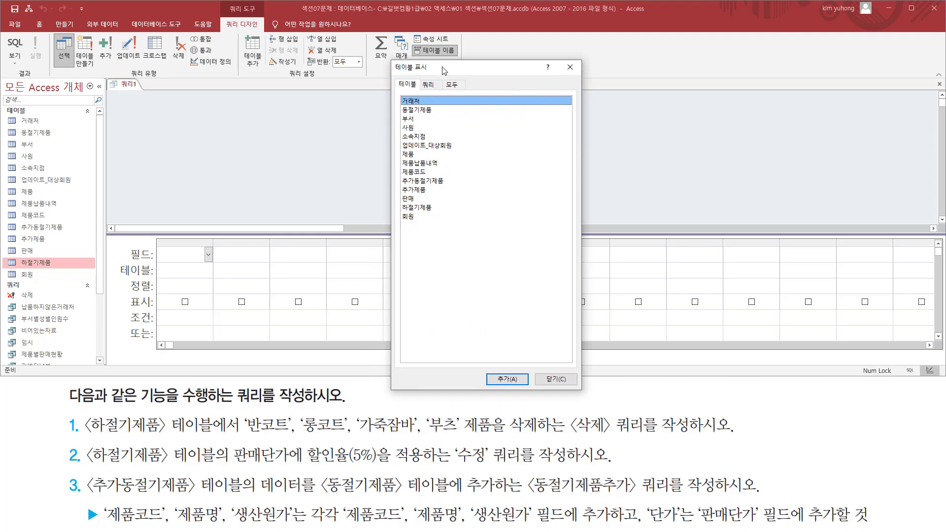
{"action": "left_click", "coordinate": [422, 206]}
{"action": "double_click", "coordinate": [423, 207]}
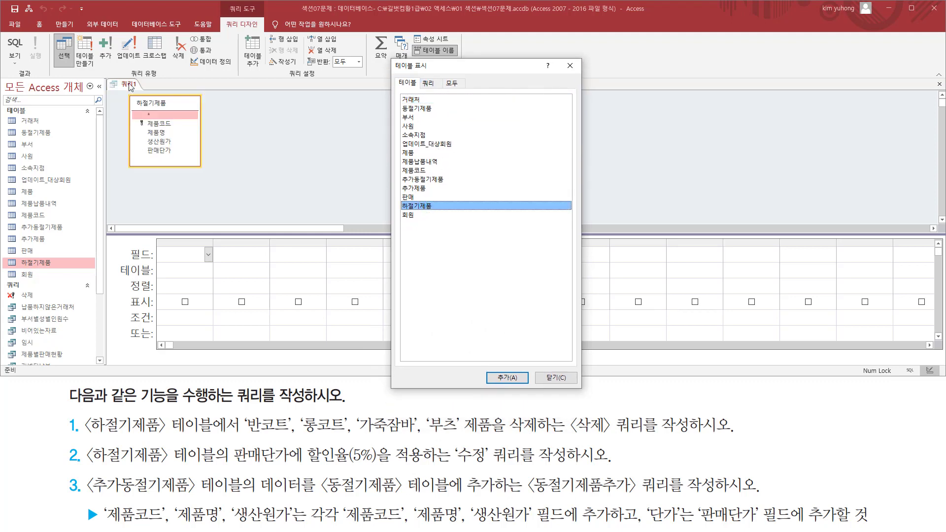
{"action": "left_click", "coordinate": [570, 66]}
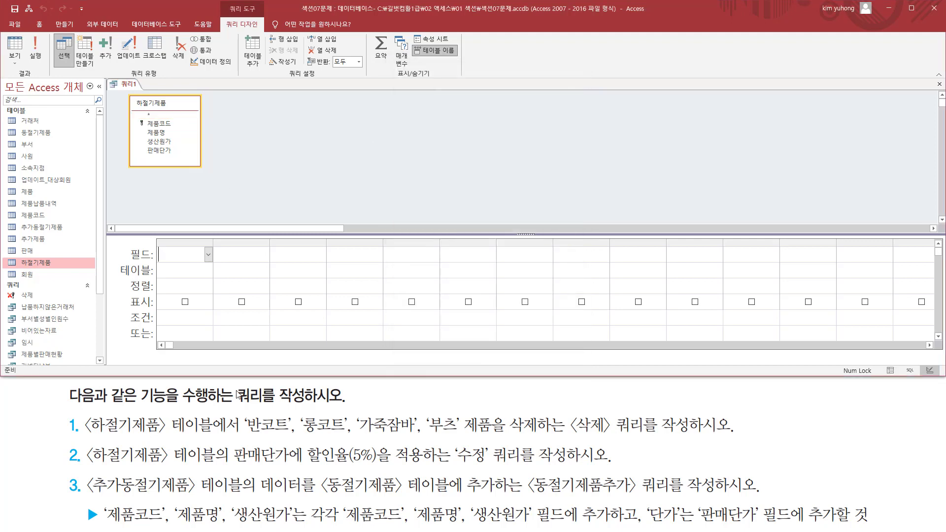
{"action": "mouse_move", "coordinate": [234, 444]}
{"action": "left_mouse_down"}
{"action": "mouse_move", "coordinate": [259, 469]}
{"action": "mouse_move", "coordinate": [292, 468]}
{"action": "left_mouse_up"}
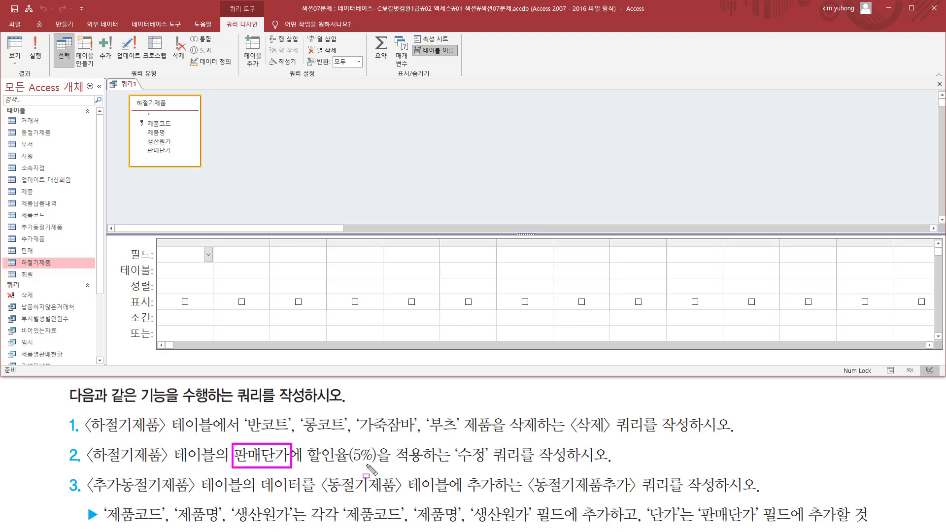
{"action": "left_click_drag", "start_coordinate": [308, 466], "coordinate": [375, 465]}
{"action": "key", "text": "Escape"}
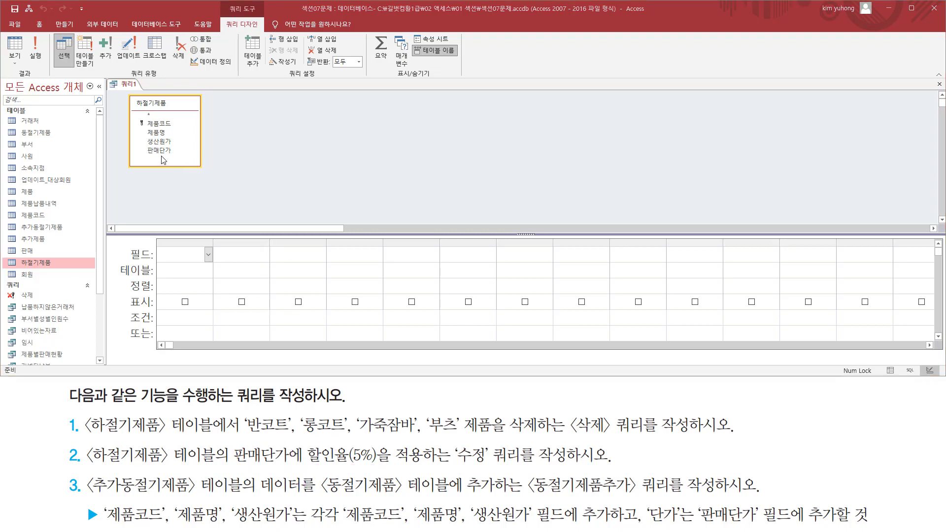
Add the 판매단가 field to the query grid and widen its column.
{"action": "double_click", "coordinate": [165, 152]}
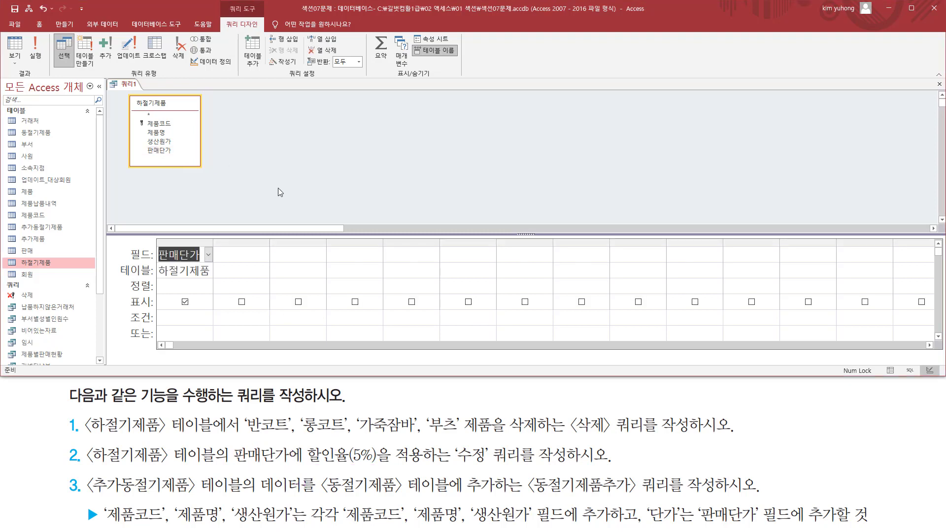
{"action": "left_click", "coordinate": [215, 241]}
{"action": "left_click_drag", "start_coordinate": [216, 241], "coordinate": [274, 242]}
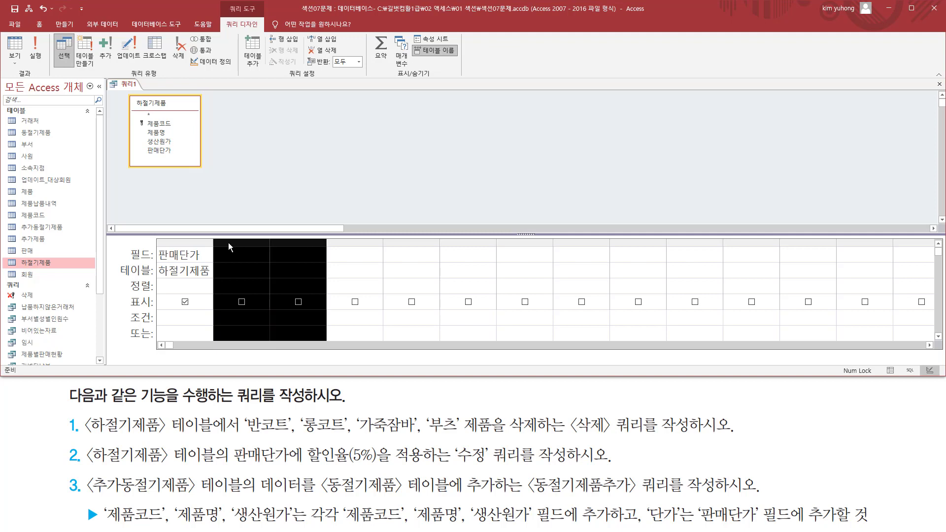
{"action": "left_click", "coordinate": [222, 243]}
{"action": "left_click_drag", "start_coordinate": [213, 242], "coordinate": [319, 241]}
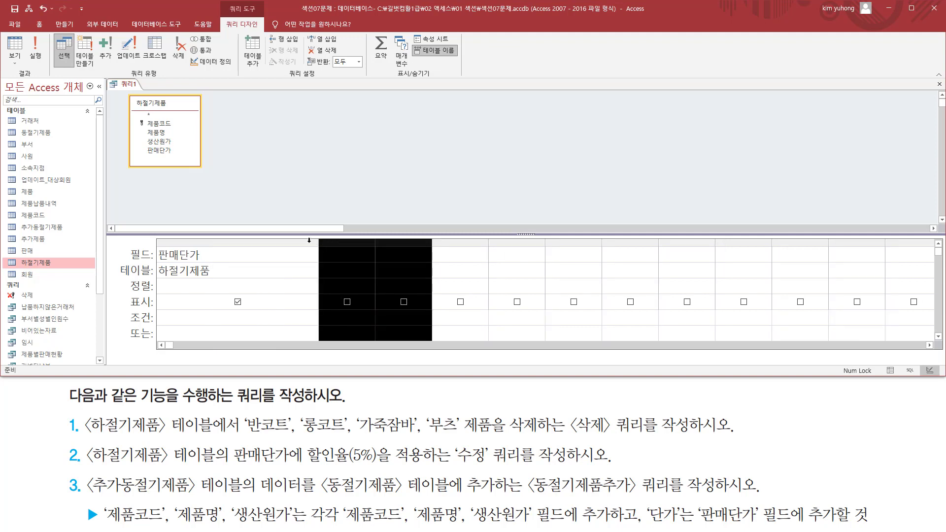
{"action": "left_click", "coordinate": [215, 117]}
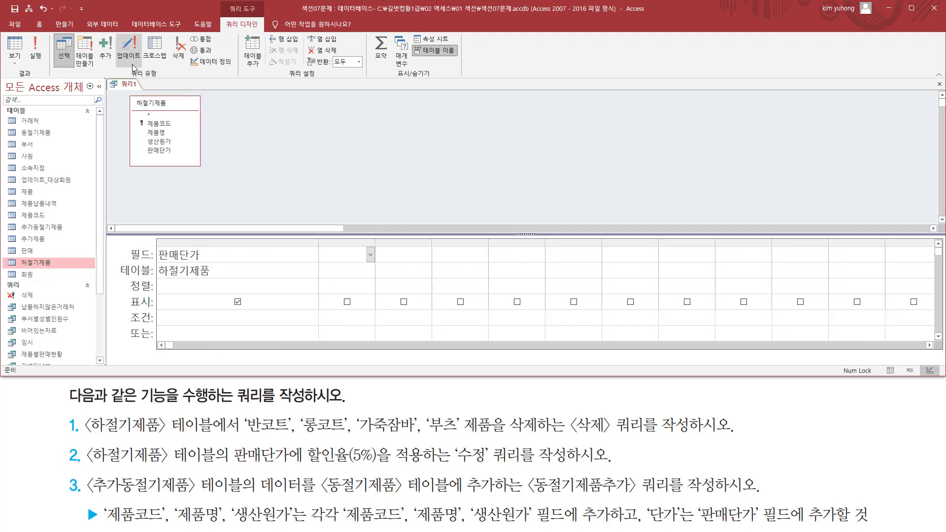
Convert the new query on 하절기제품 into an update query.
{"action": "mouse_move", "coordinate": [126, 67]}
{"action": "left_mouse_down"}
{"action": "mouse_move", "coordinate": [139, 83]}
{"action": "mouse_move", "coordinate": [168, 82]}
{"action": "left_mouse_up"}
{"action": "left_click_drag", "start_coordinate": [115, 32], "coordinate": [143, 66]}
{"action": "left_click", "coordinate": [136, 55]}
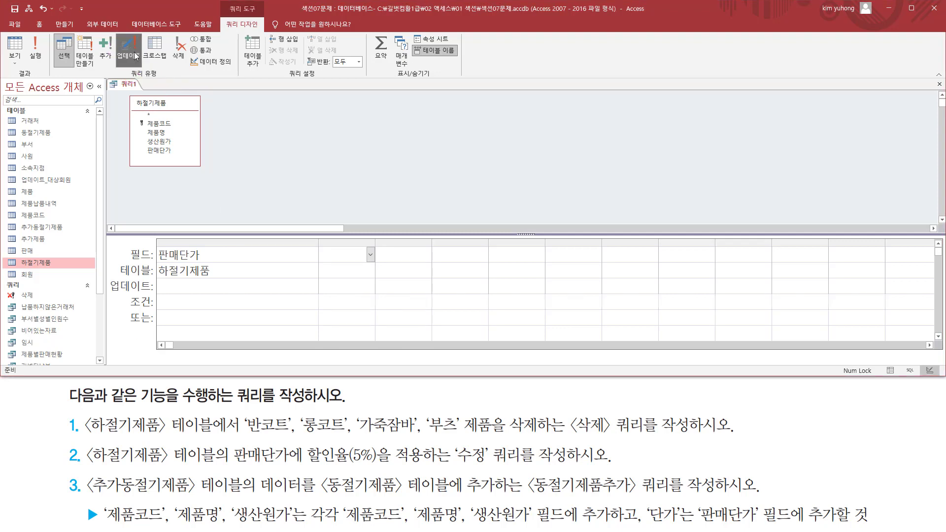
{"action": "key", "text": "ctrl+shift+d"}
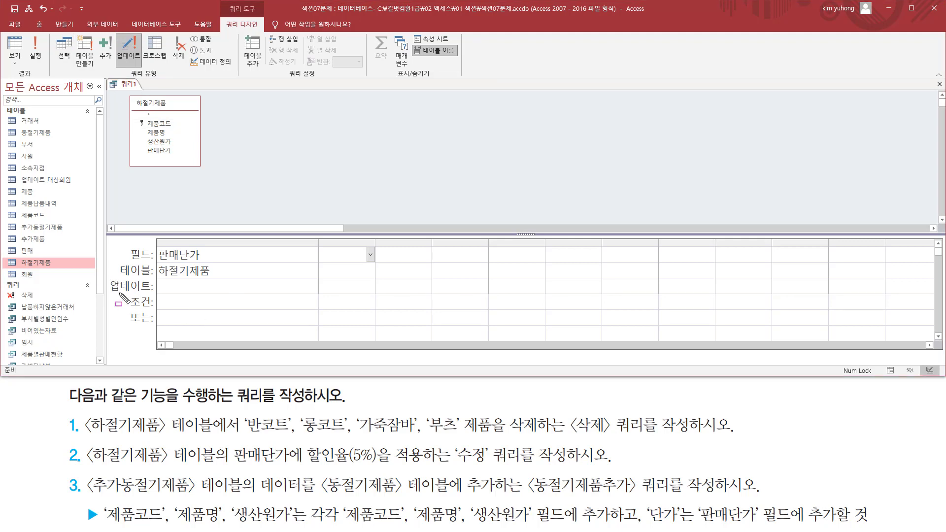
{"action": "left_click_drag", "start_coordinate": [105, 276], "coordinate": [320, 297]}
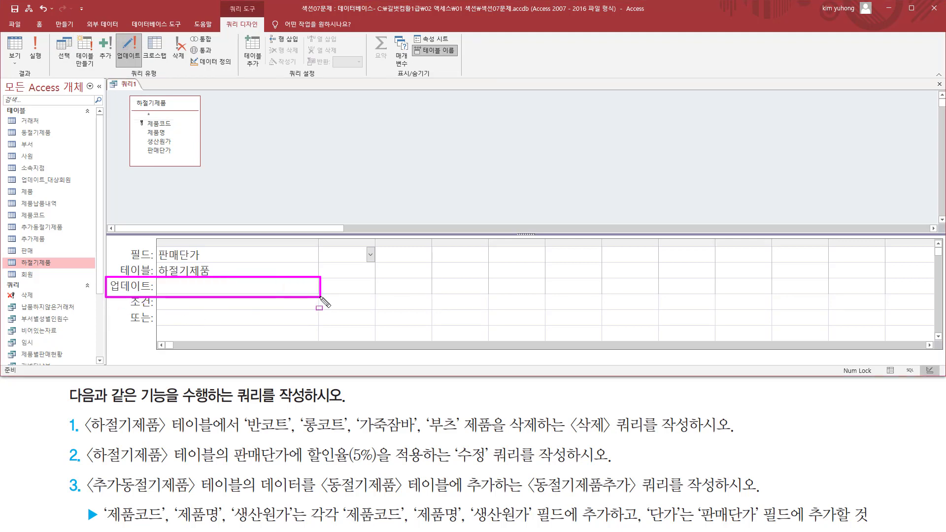
{"action": "left_click_drag", "start_coordinate": [158, 247], "coordinate": [212, 262]}
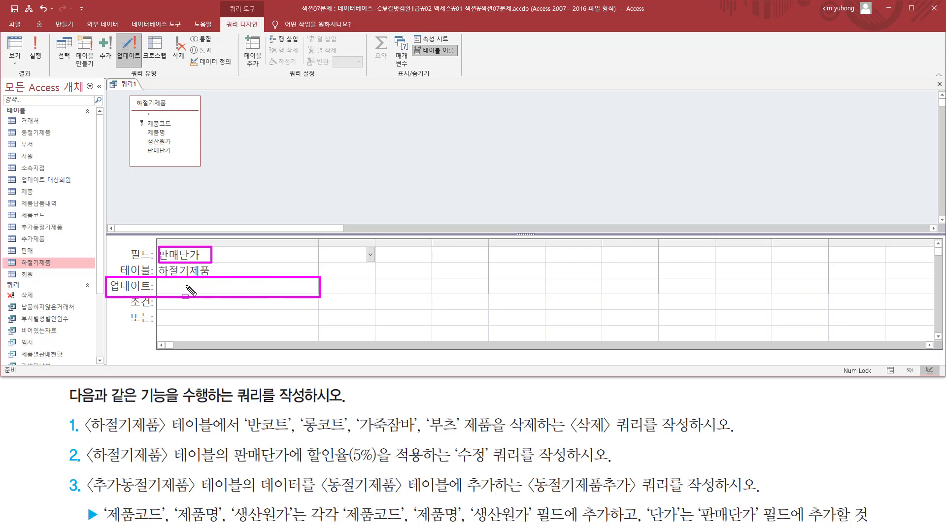
{"action": "key", "text": "Escape"}
Enter [판매단가]*0.95 as the update expression for the 판매단가 field.
{"action": "left_click", "coordinate": [173, 284]}
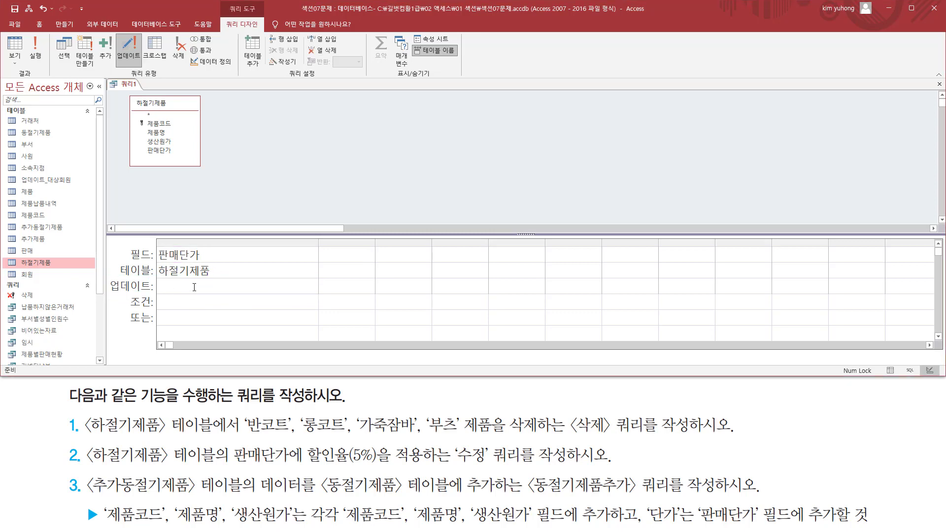
{"action": "type", "text": "["}
{"action": "type", "text": "판"}
{"action": "type", "text": "매단가"}
{"action": "type", "text": "]"}
{"action": "type", "text": "*0.95"}
Try 95% as the multiplier in place of 0.95 in the update expression, and remove it.
{"action": "key", "text": "BackSpace"}
{"action": "key", "text": "BackSpace"}
{"action": "key", "text": "BackSpace"}
{"action": "key", "text": "BackSpace"}
{"action": "type", "text": "95%"}
{"action": "key", "text": "BackSpace"}
{"action": "key", "text": "BackSpace"}
{"action": "key", "text": "BackSpace"}
Set the update expression for the 판매단가 field to [판매단가]*(1-0.05).
{"action": "type", "text": "0.9"}
{"action": "key", "text": "BackSpace"}
{"action": "key", "text": "BackSpace"}
{"action": "key", "text": "BackSpace"}
{"action": "type", "text": "(1-0.05)"}
{"action": "key", "text": "Tab"}
Switch the update query to SQL view and examine its UPDATE statement.
{"action": "left_click", "coordinate": [262, 176]}
{"action": "right_click", "coordinate": [235, 126]}
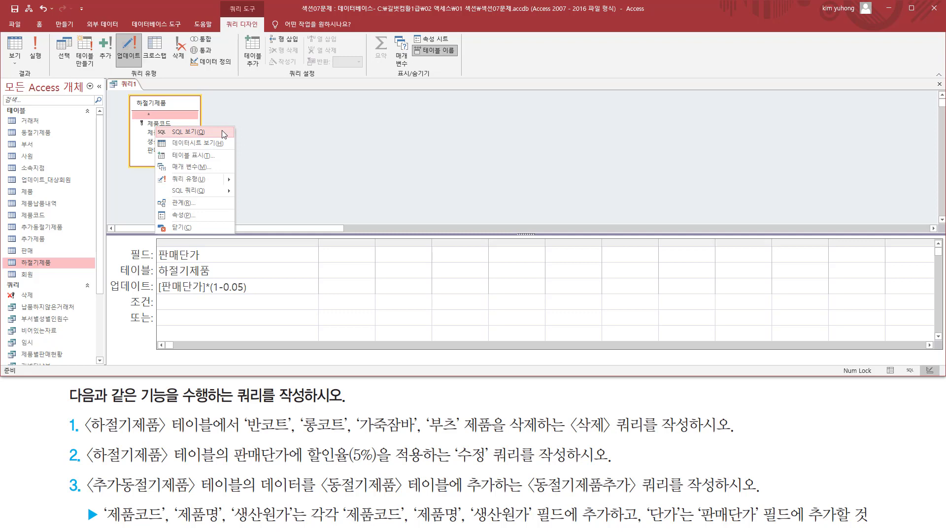
{"action": "left_click", "coordinate": [222, 132]}
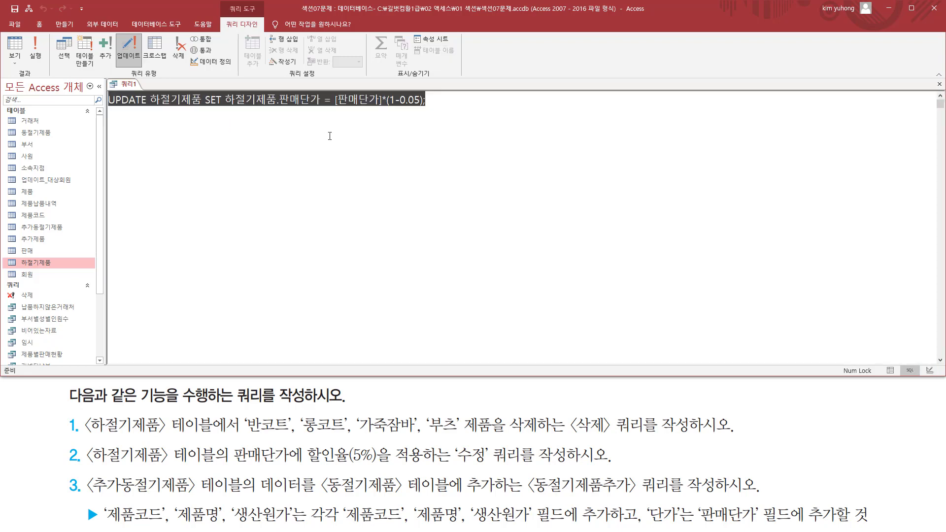
{"action": "left_click", "coordinate": [324, 145]}
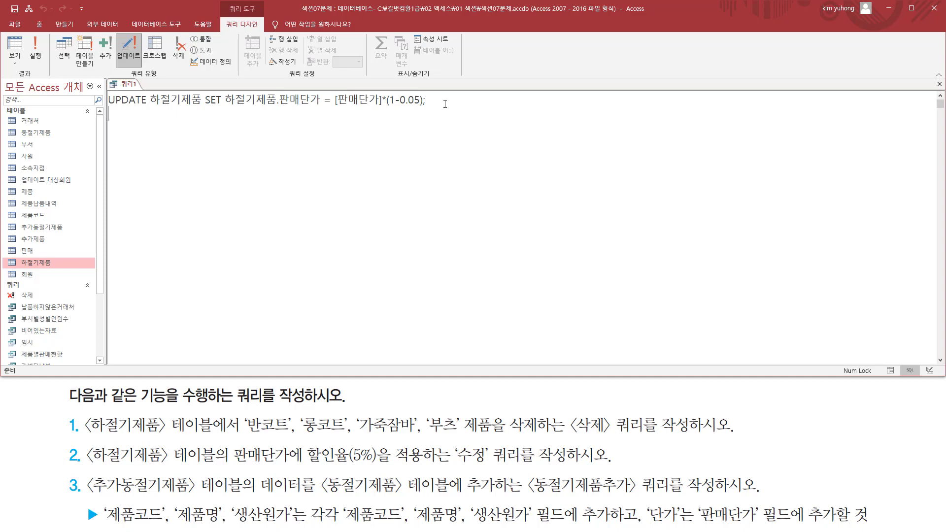
Close the update query and save it under the name 수정.
{"action": "left_click", "coordinate": [939, 84]}
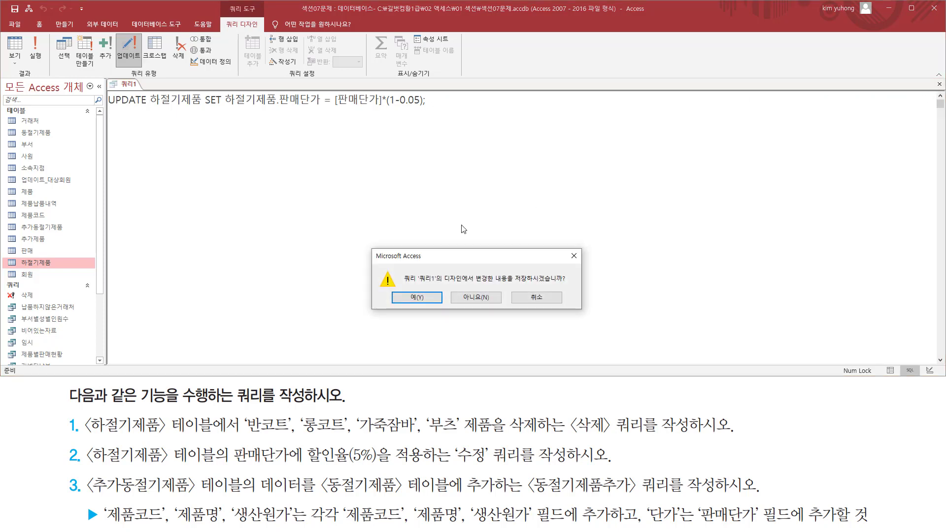
{"action": "left_click", "coordinate": [413, 298]}
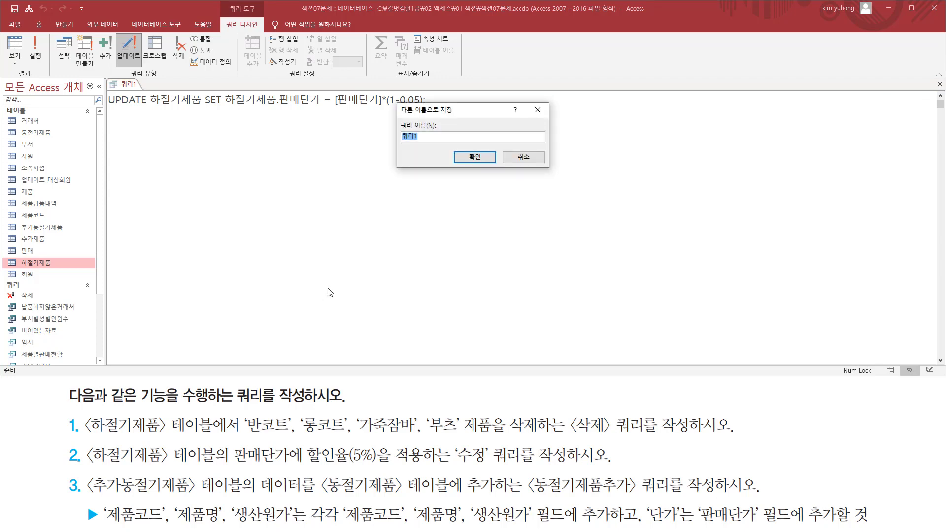
{"action": "type", "text": "수정"}
{"action": "left_click", "coordinate": [481, 157]}
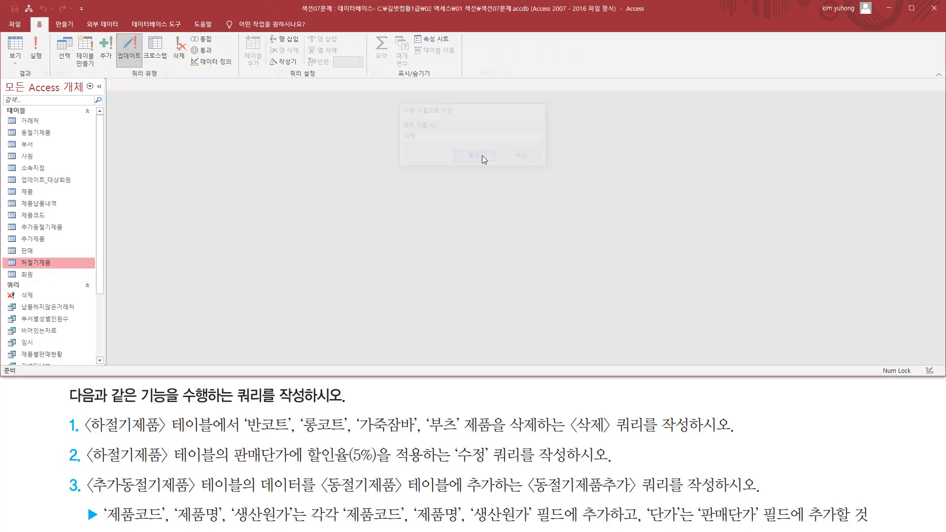
Open the saved 수정 query in design view and widen the 판매단가 column to show its whole update expression.
{"action": "scroll", "coordinate": [38, 330], "scroll_direction": "down", "scroll_amount": 3}
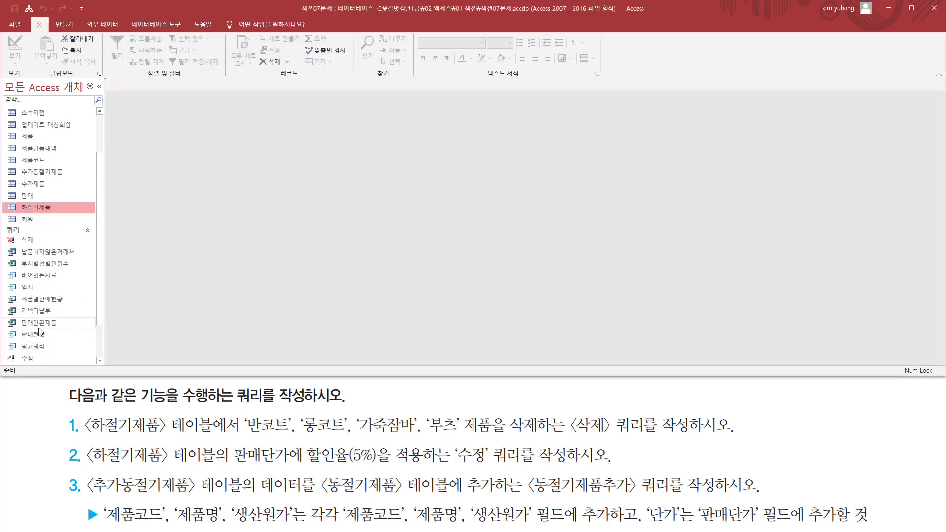
{"action": "left_click", "coordinate": [42, 312]}
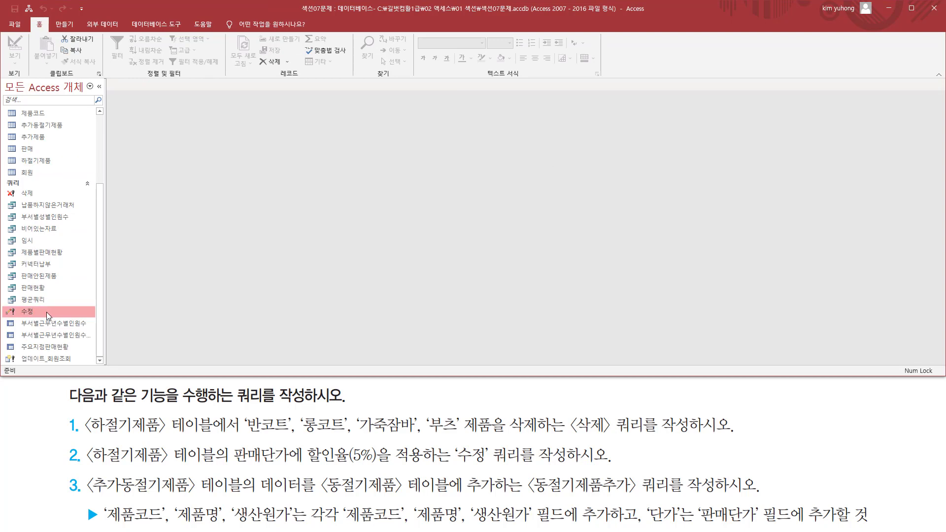
{"action": "right_click", "coordinate": [48, 311]}
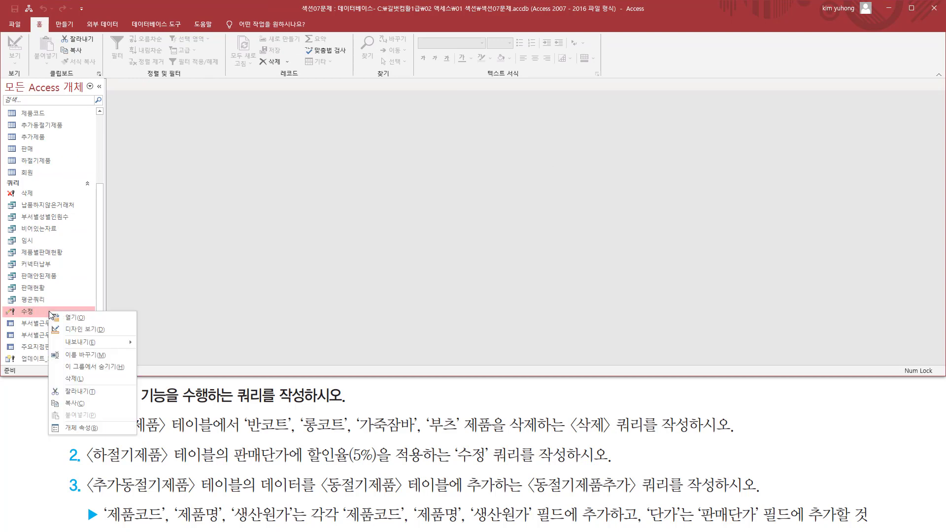
{"action": "left_click", "coordinate": [77, 327]}
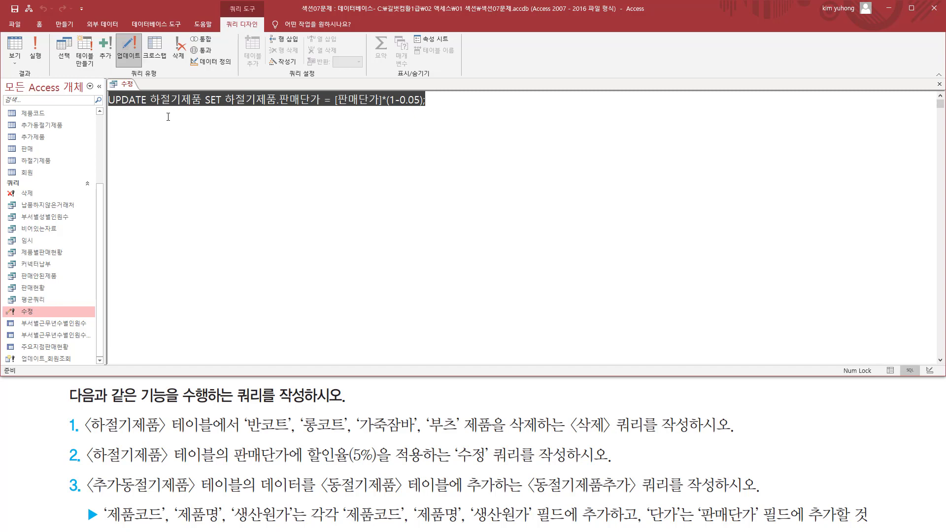
{"action": "right_click", "coordinate": [126, 86]}
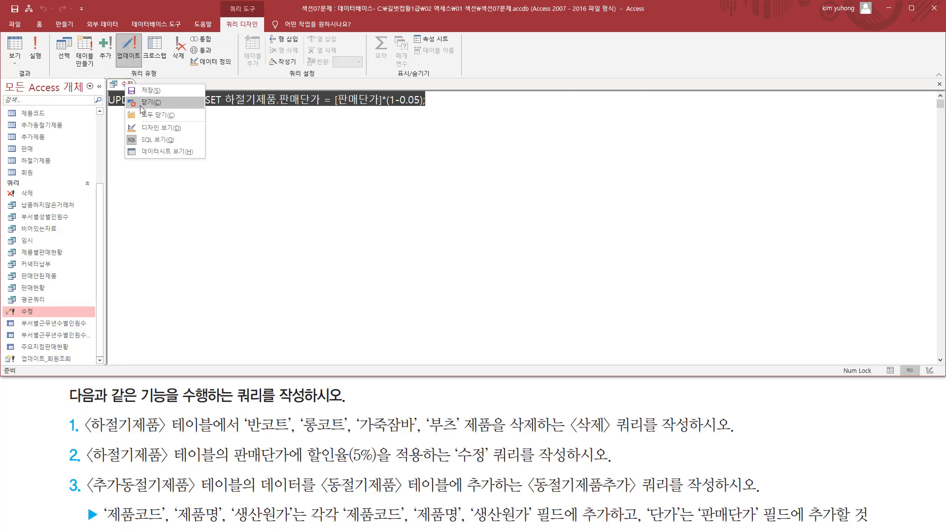
{"action": "left_click", "coordinate": [159, 130]}
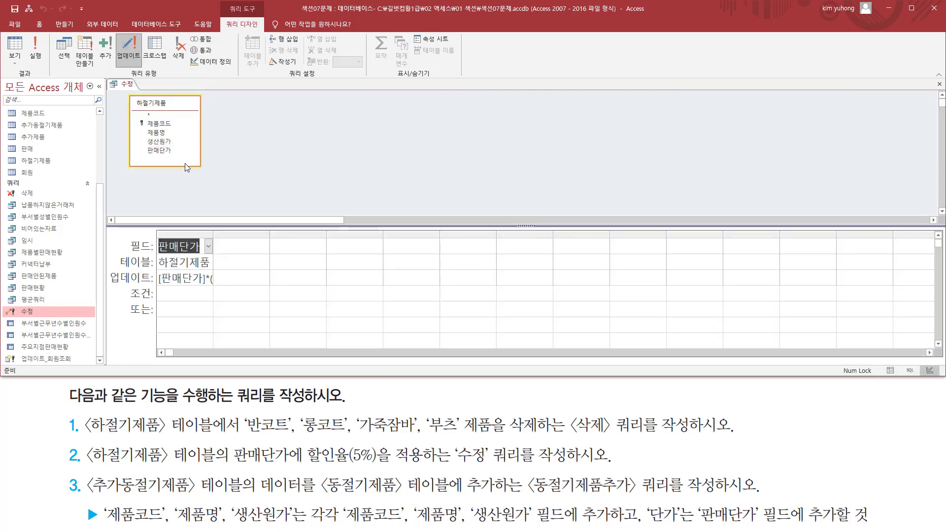
{"action": "left_click_drag", "start_coordinate": [218, 235], "coordinate": [322, 235]}
{"action": "left_click", "coordinate": [248, 120]}
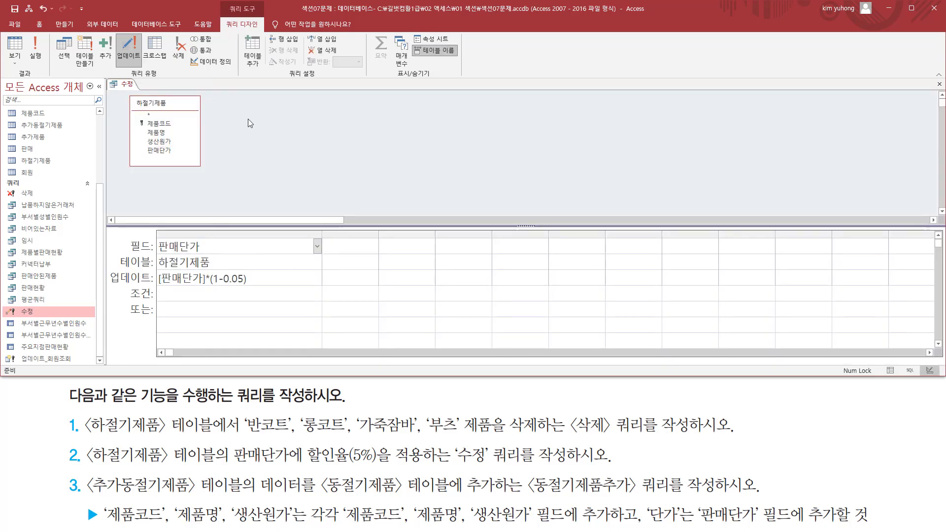
Run the 수정 update query, accept the record update, and close the query.
{"action": "left_click", "coordinate": [37, 51]}
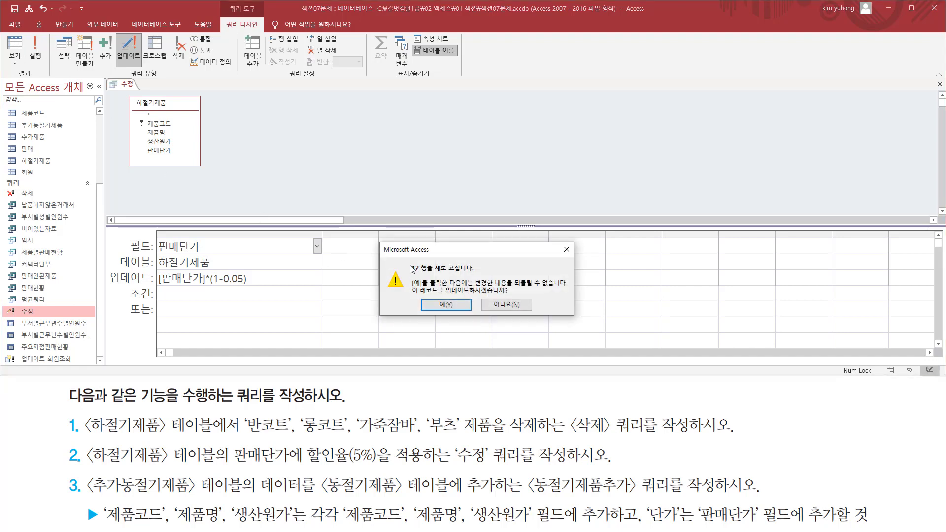
{"action": "left_click_drag", "start_coordinate": [408, 262], "coordinate": [471, 276]}
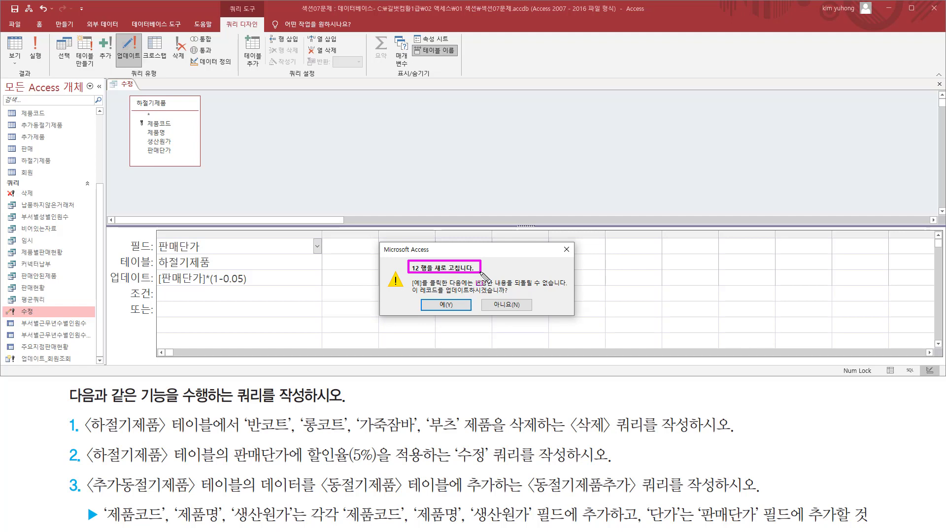
{"action": "left_click", "coordinate": [446, 304]}
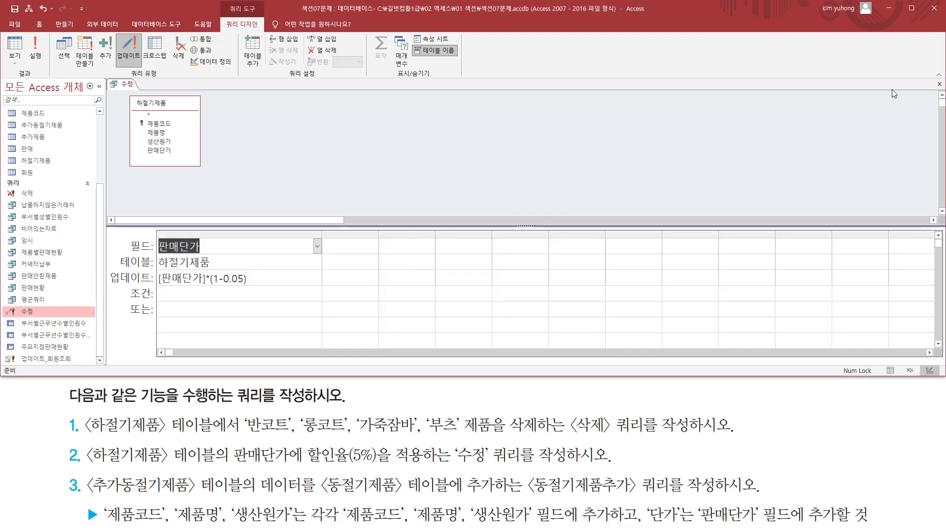
{"action": "left_click", "coordinate": [939, 84]}
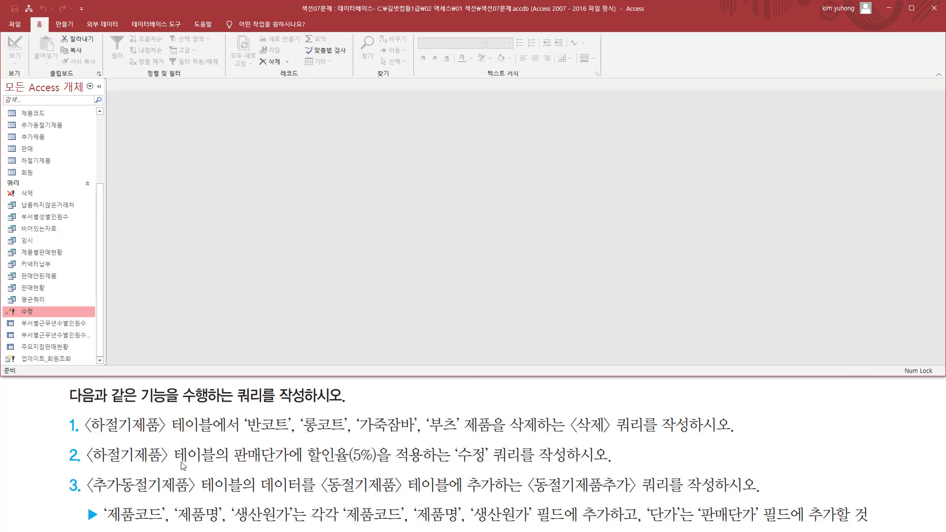
Open the 추가동절기제품 table, review its records and fields against the third task's requirements, and close it.
{"action": "mouse_move", "coordinate": [84, 473]}
{"action": "left_mouse_down"}
{"action": "mouse_move", "coordinate": [96, 491]}
{"action": "mouse_move", "coordinate": [248, 500]}
{"action": "left_mouse_up"}
{"action": "key", "text": "Escape"}
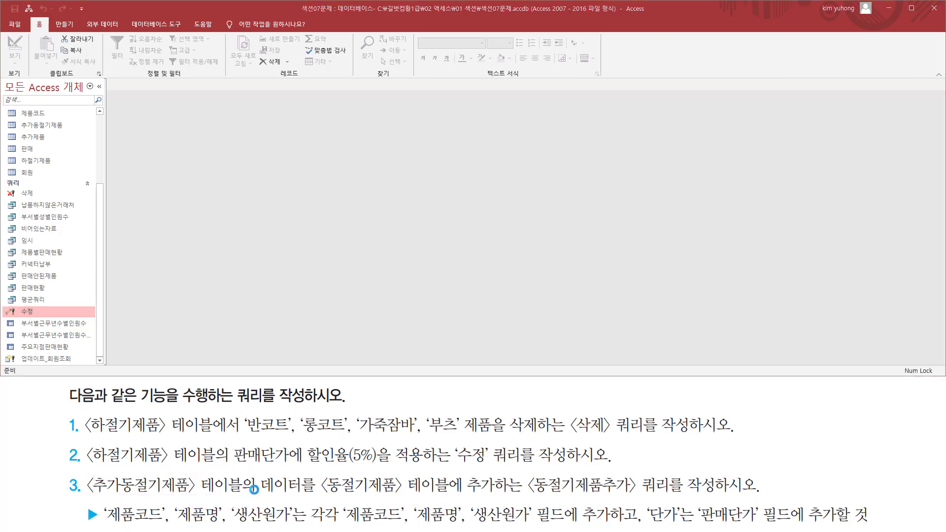
{"action": "left_click", "coordinate": [31, 126]}
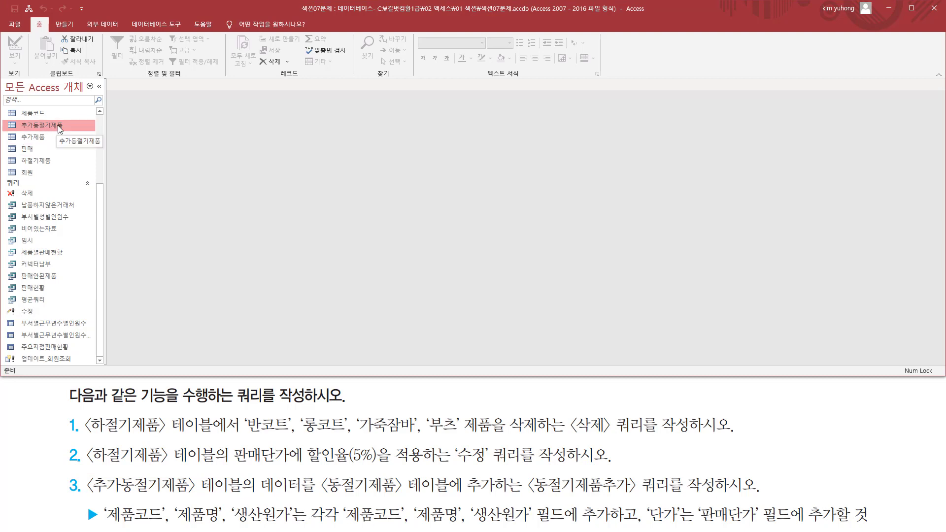
{"action": "double_click", "coordinate": [57, 125]}
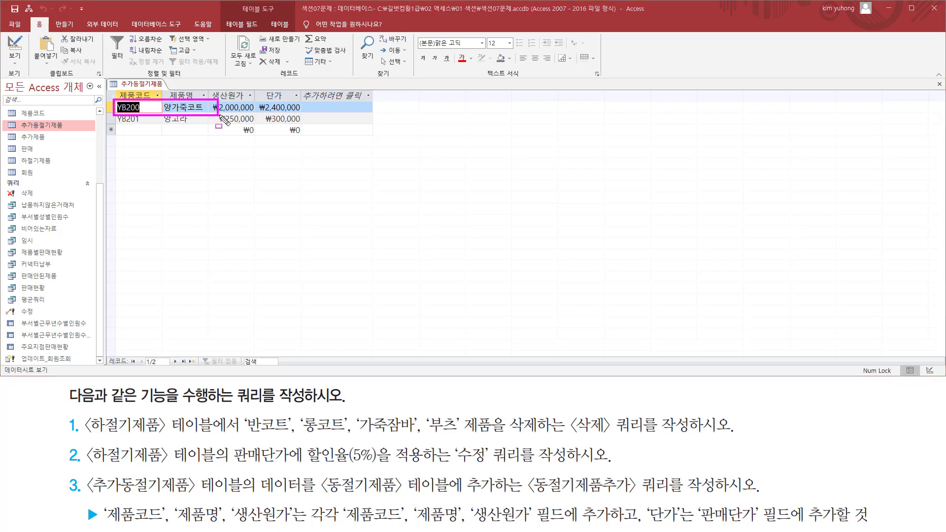
{"action": "left_click_drag", "start_coordinate": [219, 115], "coordinate": [310, 123]}
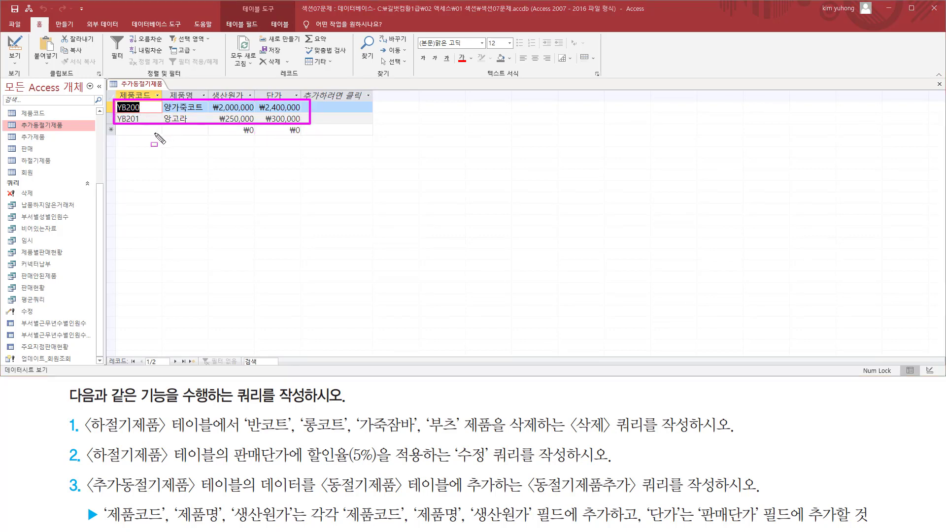
{"action": "mouse_move", "coordinate": [72, 494]}
{"action": "left_mouse_down"}
{"action": "mouse_move", "coordinate": [646, 494]}
{"action": "mouse_move", "coordinate": [692, 472]}
{"action": "mouse_move", "coordinate": [719, 473]}
{"action": "left_mouse_up"}
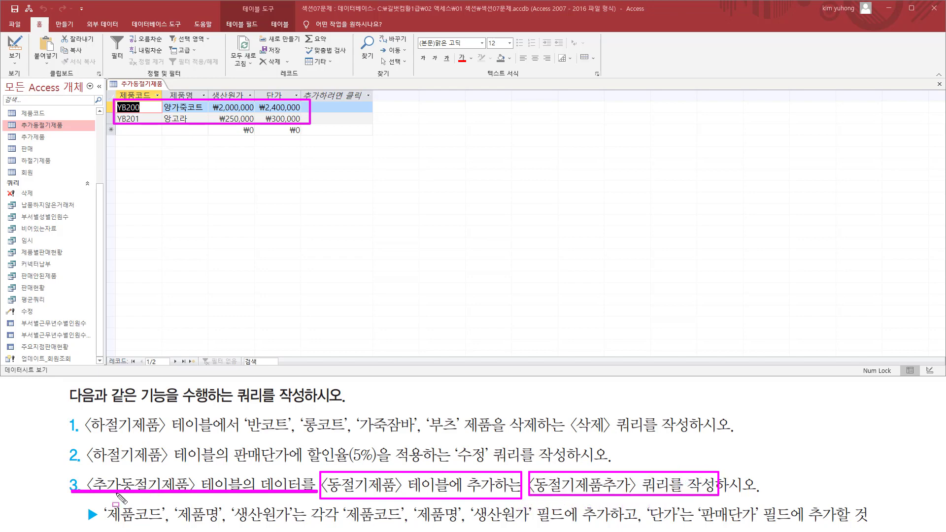
{"action": "left_click_drag", "start_coordinate": [105, 522], "coordinate": [291, 523]}
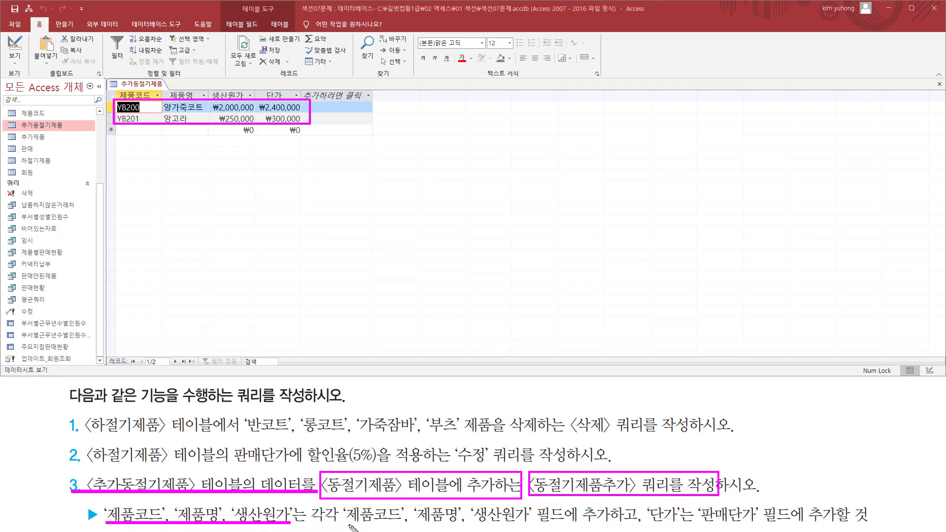
{"action": "left_click_drag", "start_coordinate": [348, 524], "coordinate": [541, 525]}
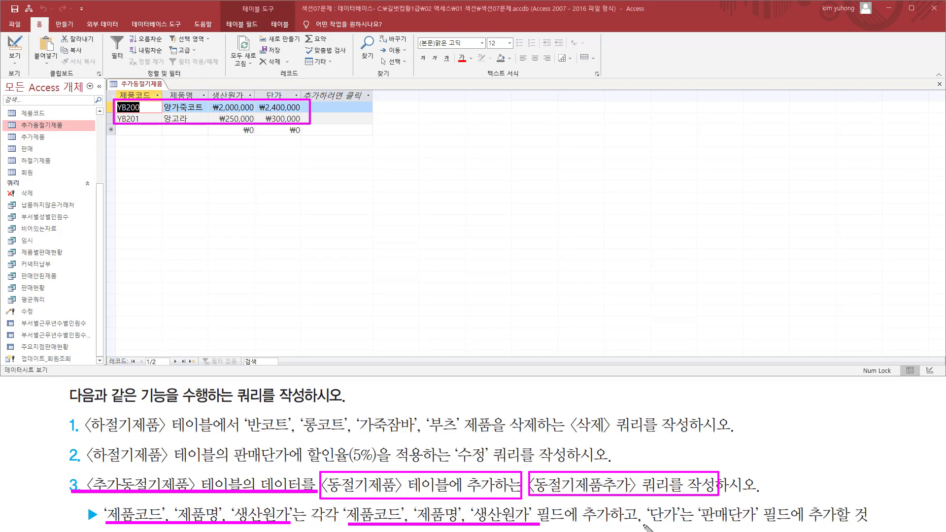
{"action": "left_click_drag", "start_coordinate": [642, 525], "coordinate": [869, 525]}
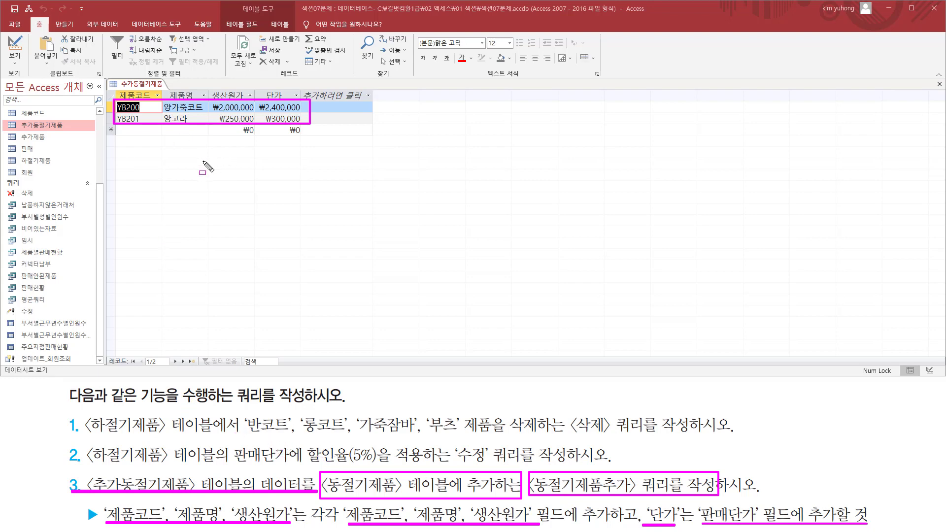
{"action": "key", "text": "Escape"}
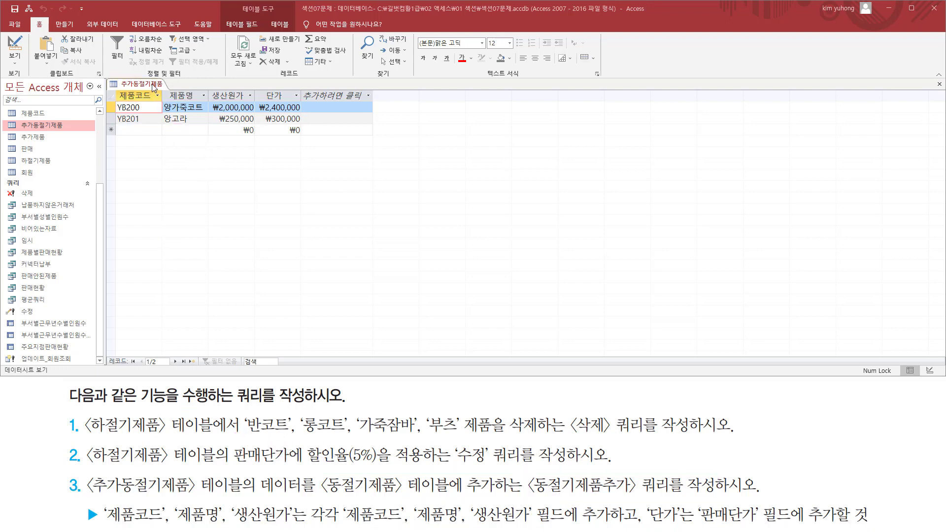
{"action": "right_click", "coordinate": [153, 84]}
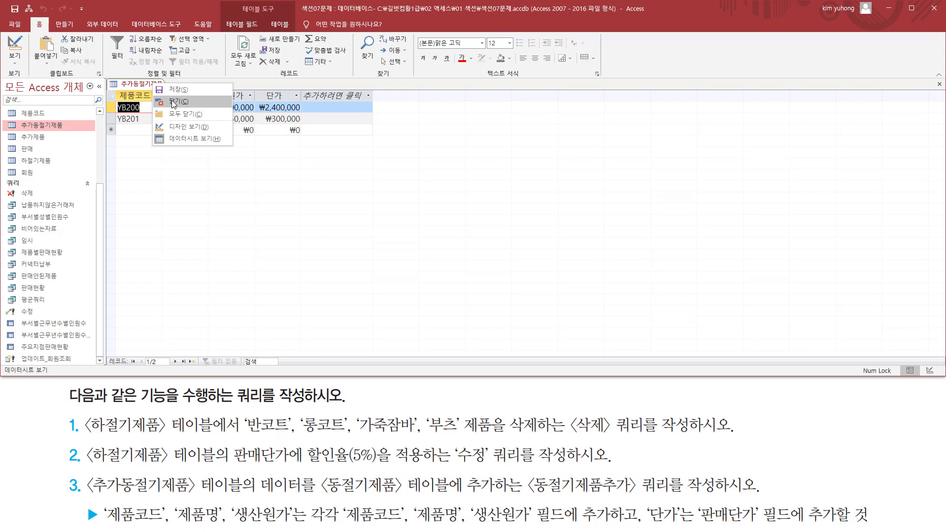
{"action": "left_click", "coordinate": [174, 102]}
Create a new query in design view based on the 추가동절기제품 table.
{"action": "left_click", "coordinate": [64, 24]}
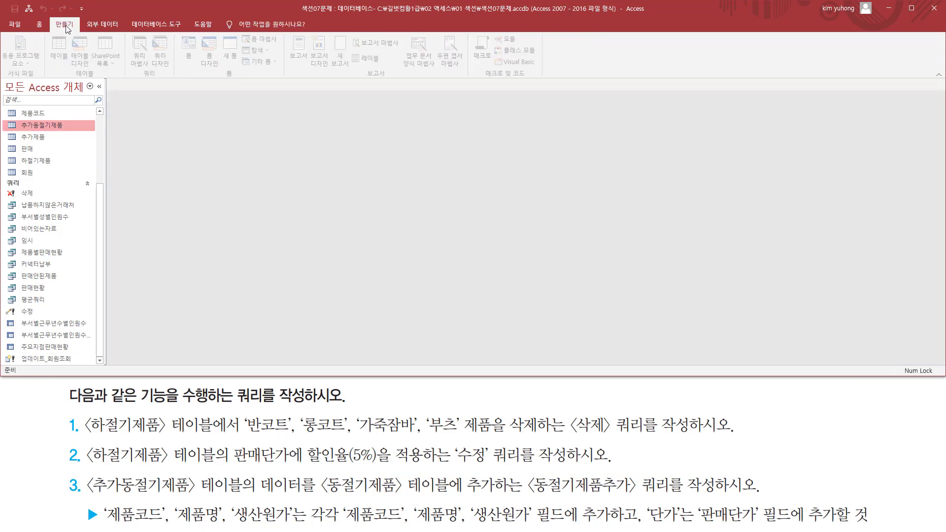
{"action": "left_click", "coordinate": [163, 49]}
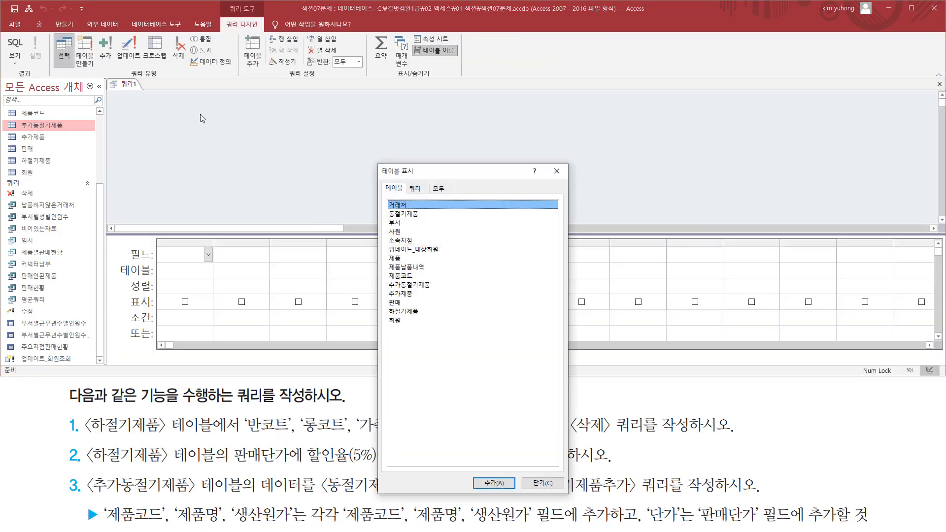
{"action": "left_click_drag", "start_coordinate": [418, 175], "coordinate": [462, 75]}
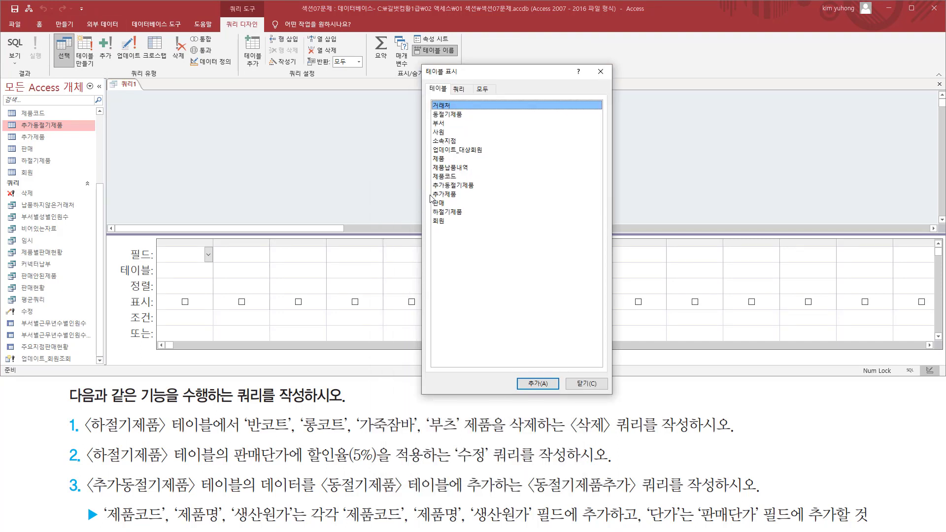
{"action": "left_click", "coordinate": [472, 186]}
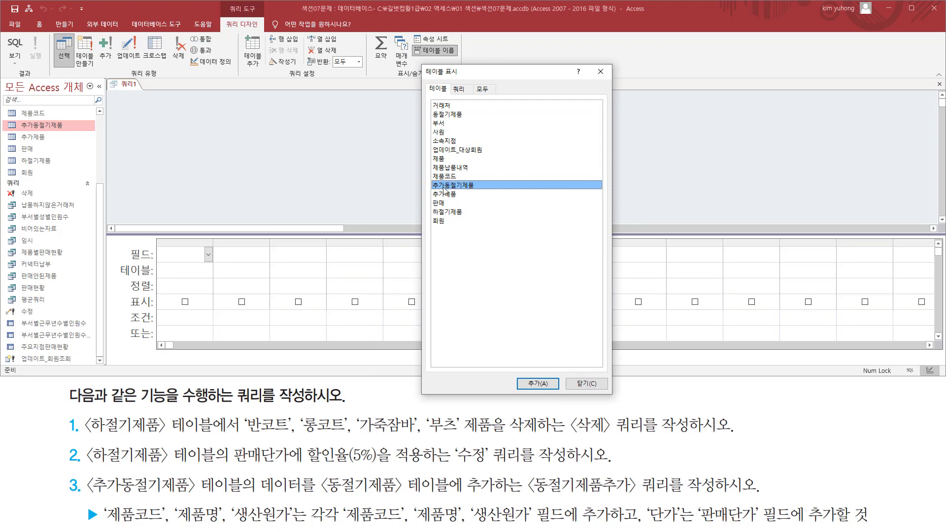
{"action": "double_click", "coordinate": [472, 186]}
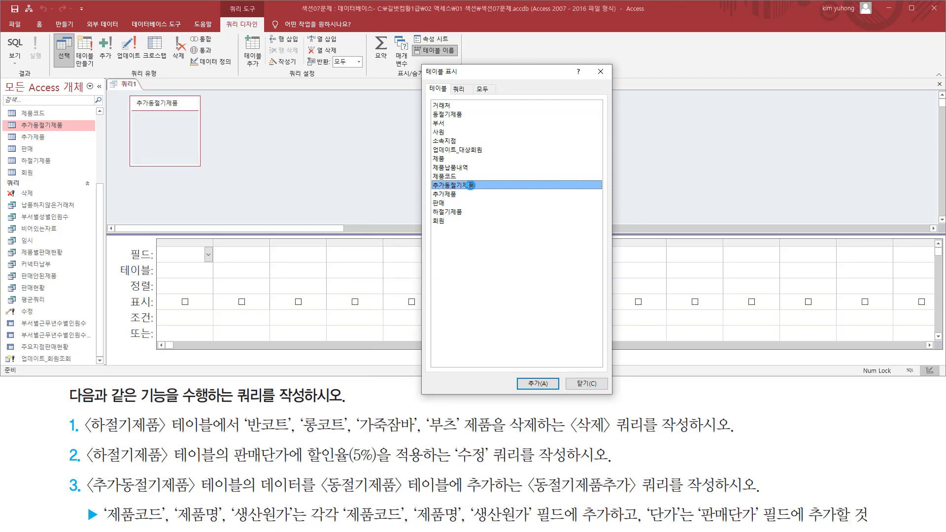
{"action": "left_click", "coordinate": [601, 73]}
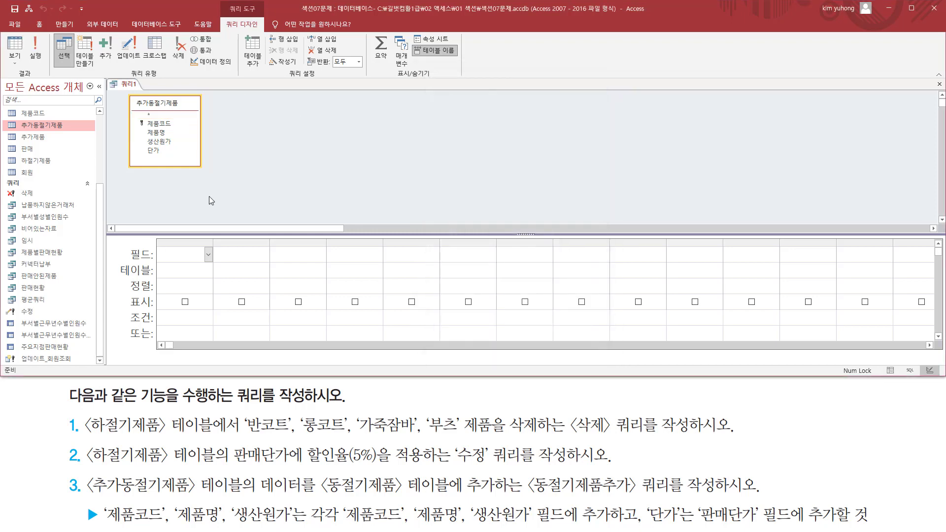
{"action": "left_click", "coordinate": [165, 127]}
{"action": "left_click_drag", "start_coordinate": [108, 523], "coordinate": [293, 525]}
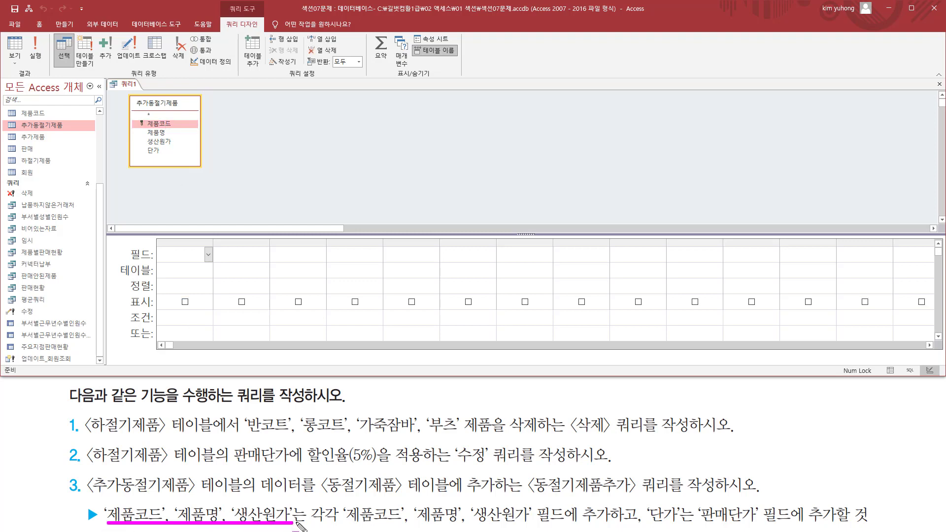
{"action": "left_click_drag", "start_coordinate": [644, 525], "coordinate": [704, 525]}
{"action": "mouse_move", "coordinate": [346, 502]}
{"action": "left_mouse_down"}
{"action": "mouse_move", "coordinate": [354, 520]}
{"action": "mouse_move", "coordinate": [546, 528]}
{"action": "left_mouse_up"}
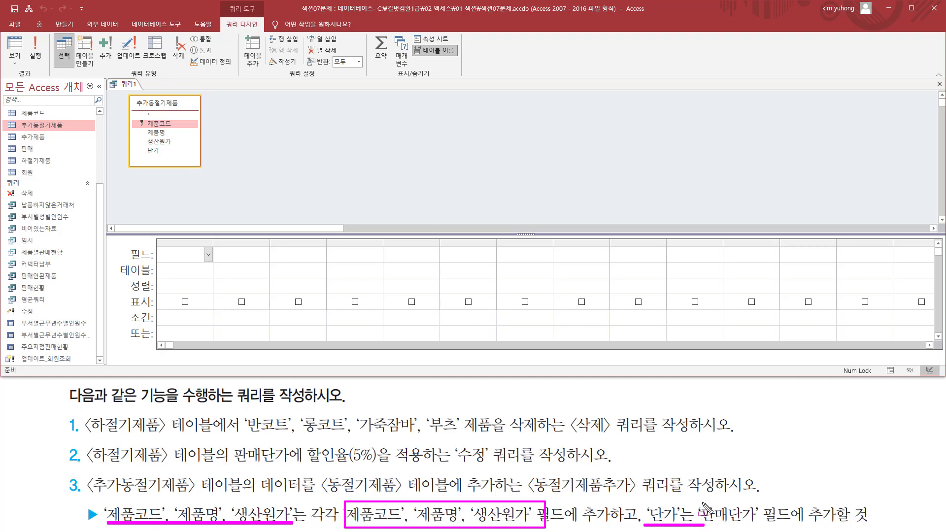
{"action": "left_click_drag", "start_coordinate": [702, 501], "coordinate": [764, 527]}
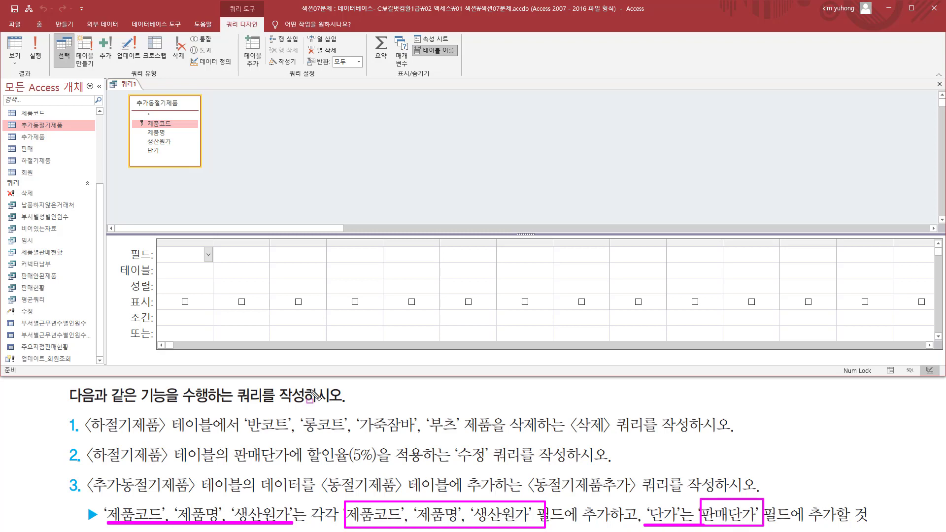
{"action": "key", "text": "Escape"}
Add the 제품코드, 제품명, 생산원가 and 단가 fields of 추가동절기제품 to the query grid.
{"action": "double_click", "coordinate": [159, 126]}
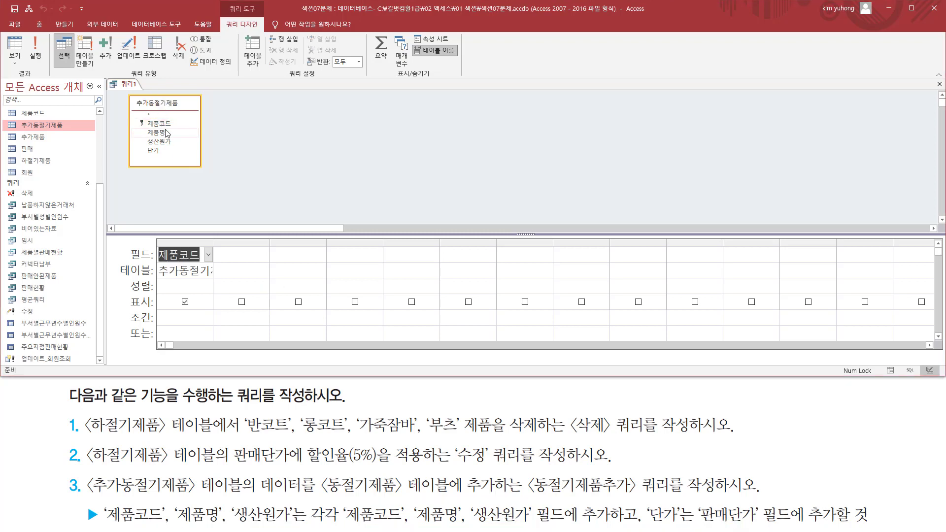
{"action": "double_click", "coordinate": [163, 134]}
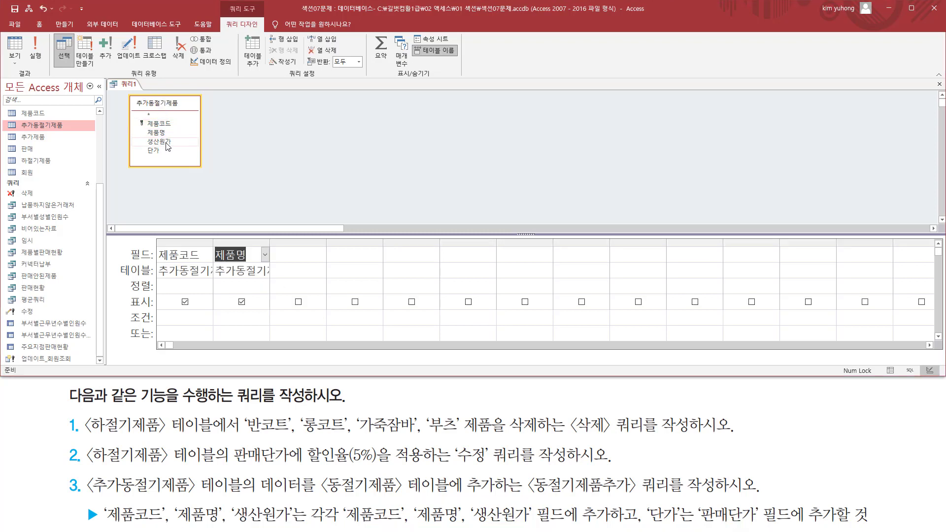
{"action": "double_click", "coordinate": [162, 142]}
{"action": "double_click", "coordinate": [157, 150]}
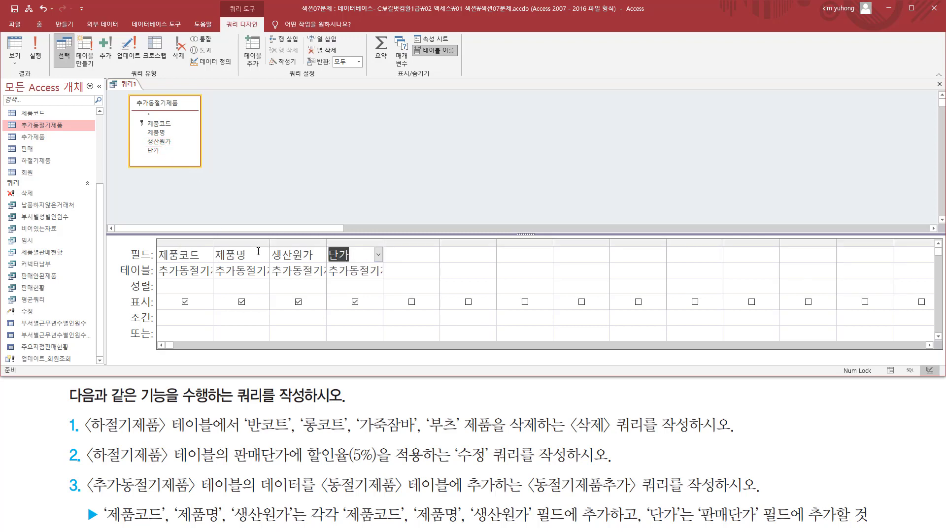
Turn the query into an append query that targets the 동절기제품 table in the current database.
{"action": "left_click", "coordinate": [106, 49]}
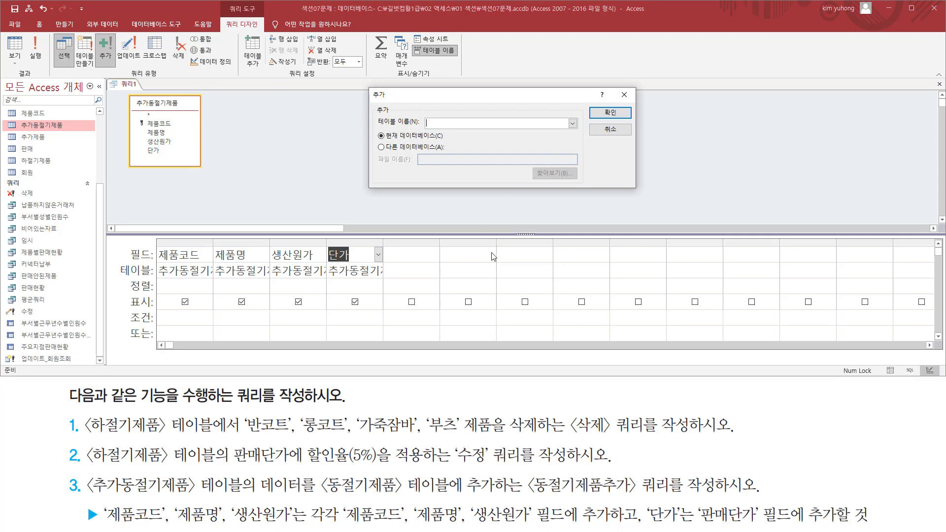
{"action": "mouse_move", "coordinate": [322, 471]}
{"action": "left_mouse_down"}
{"action": "mouse_move", "coordinate": [453, 506]}
{"action": "mouse_move", "coordinate": [512, 497]}
{"action": "left_mouse_up"}
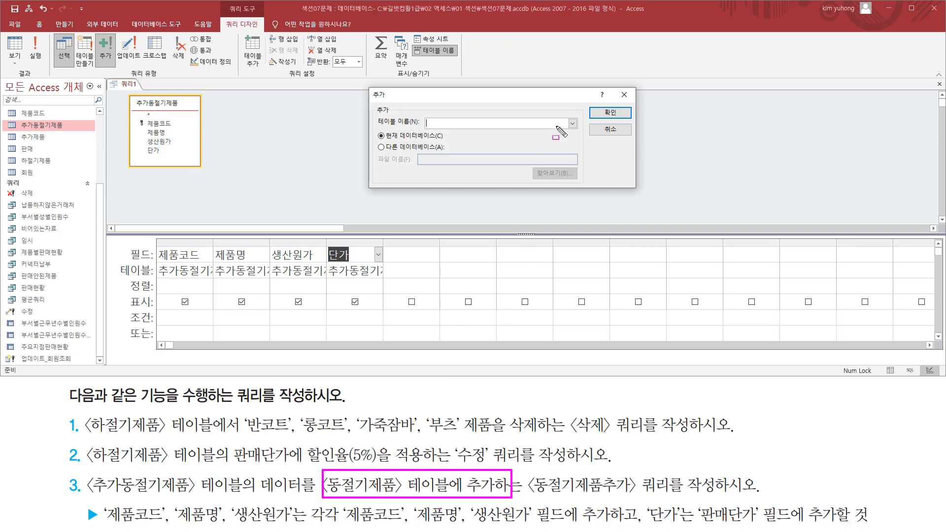
{"action": "left_click_drag", "start_coordinate": [419, 115], "coordinate": [582, 132]}
{"action": "left_click", "coordinate": [573, 124]}
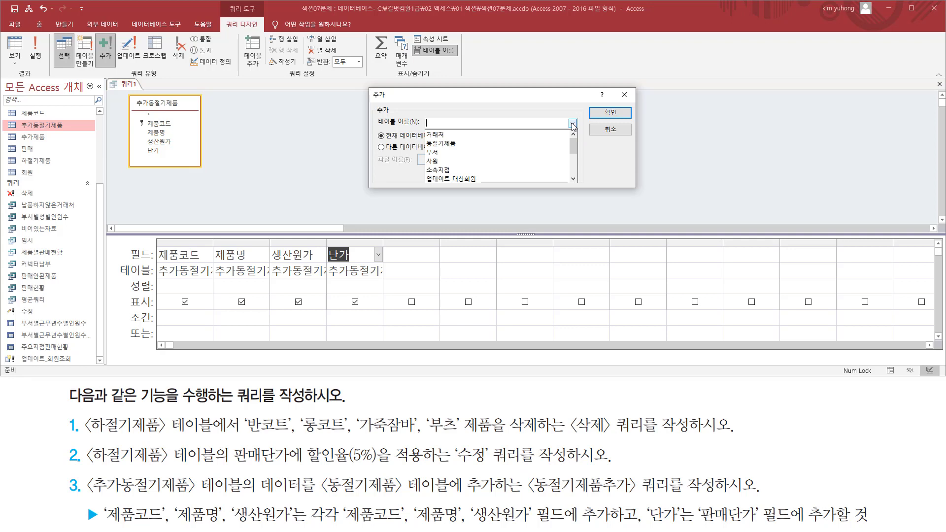
{"action": "left_click", "coordinate": [497, 143]}
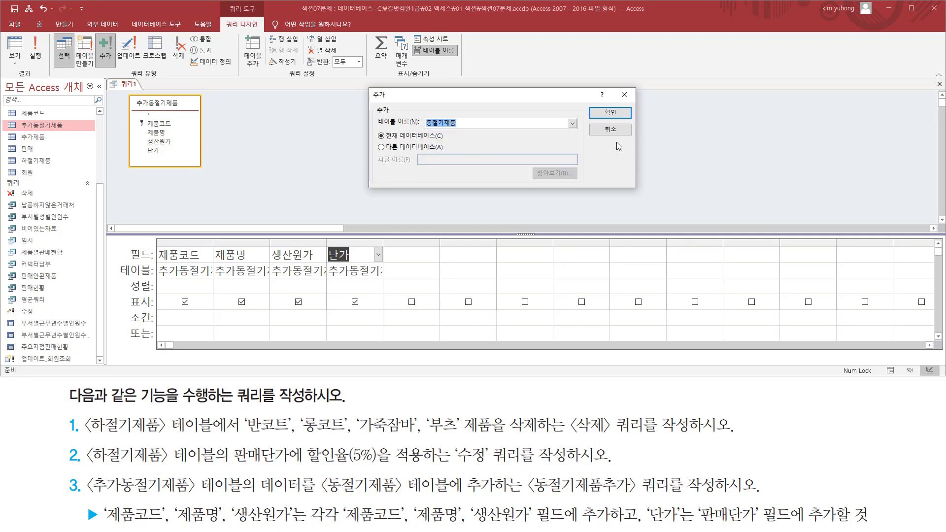
{"action": "left_click", "coordinate": [611, 114]}
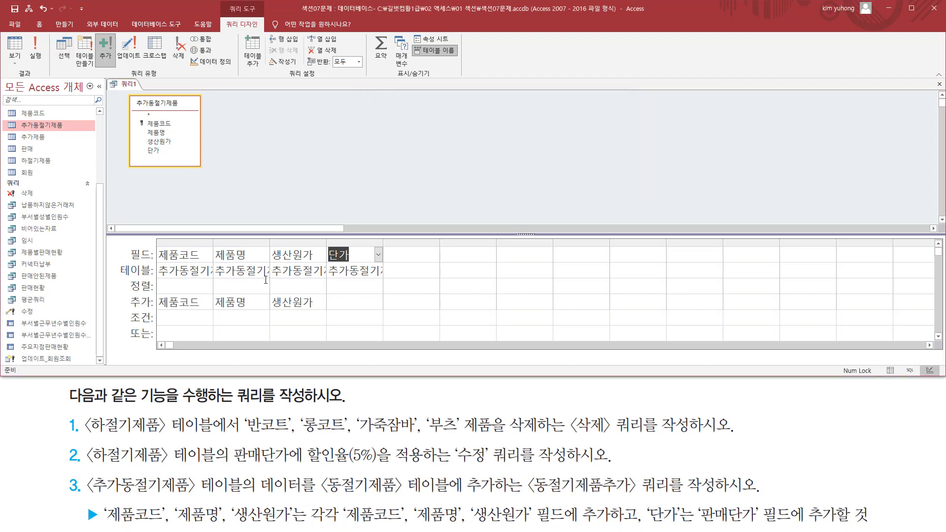
{"action": "mouse_move", "coordinate": [121, 292]}
{"action": "left_mouse_down"}
{"action": "mouse_move", "coordinate": [190, 311]}
{"action": "mouse_move", "coordinate": [423, 311]}
{"action": "left_mouse_up"}
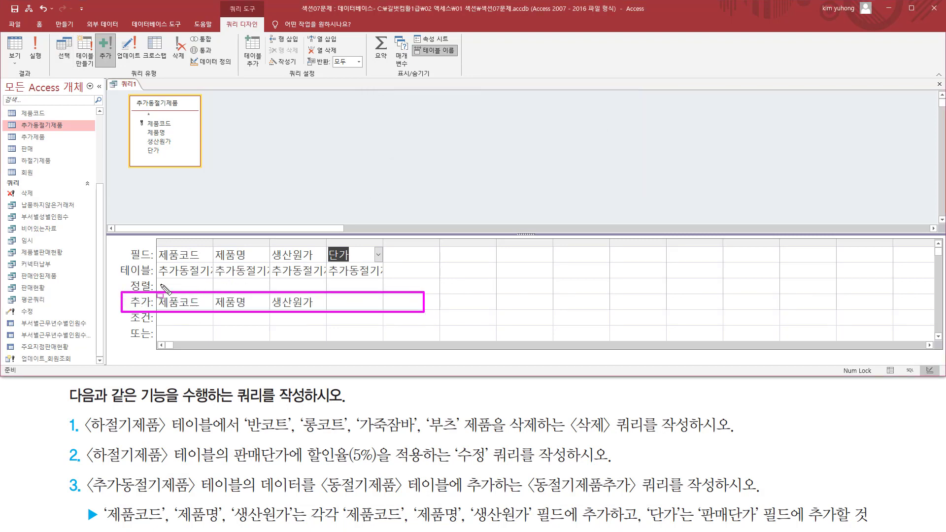
{"action": "mouse_move", "coordinate": [161, 288]}
{"action": "left_mouse_down"}
{"action": "mouse_move", "coordinate": [188, 323]}
{"action": "mouse_move", "coordinate": [207, 324]}
{"action": "left_mouse_up"}
{"action": "left_click_drag", "start_coordinate": [212, 283], "coordinate": [257, 322]}
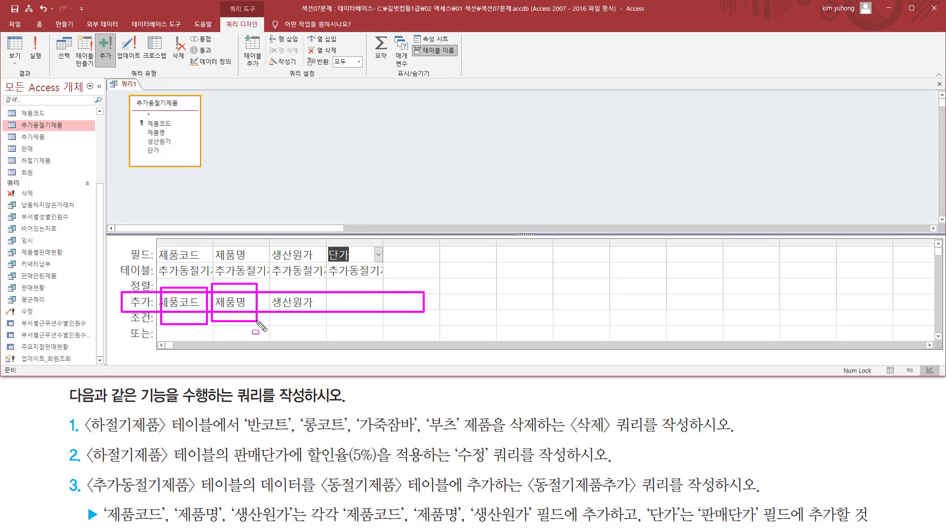
{"action": "left_click_drag", "start_coordinate": [272, 287], "coordinate": [316, 326]}
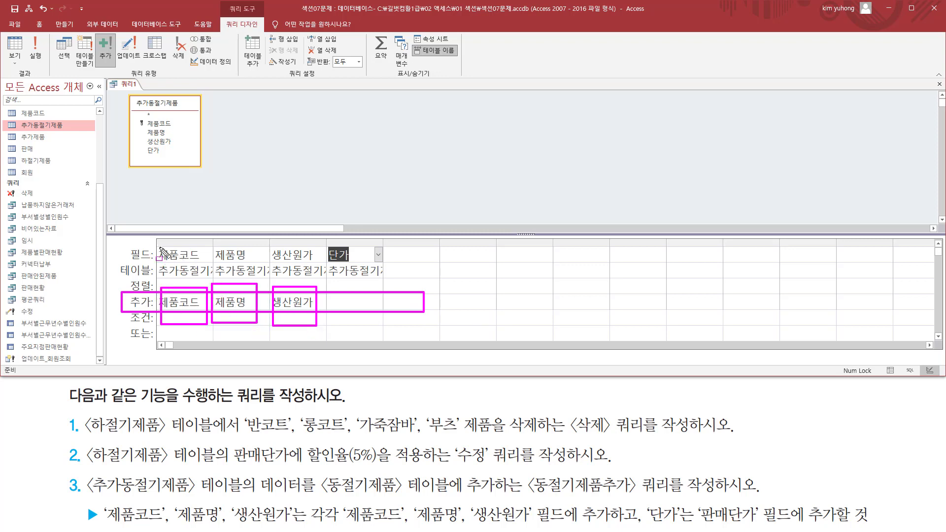
{"action": "mouse_move", "coordinate": [160, 247]}
{"action": "left_mouse_down"}
{"action": "mouse_move", "coordinate": [200, 261]}
{"action": "mouse_move", "coordinate": [302, 259]}
{"action": "left_mouse_up"}
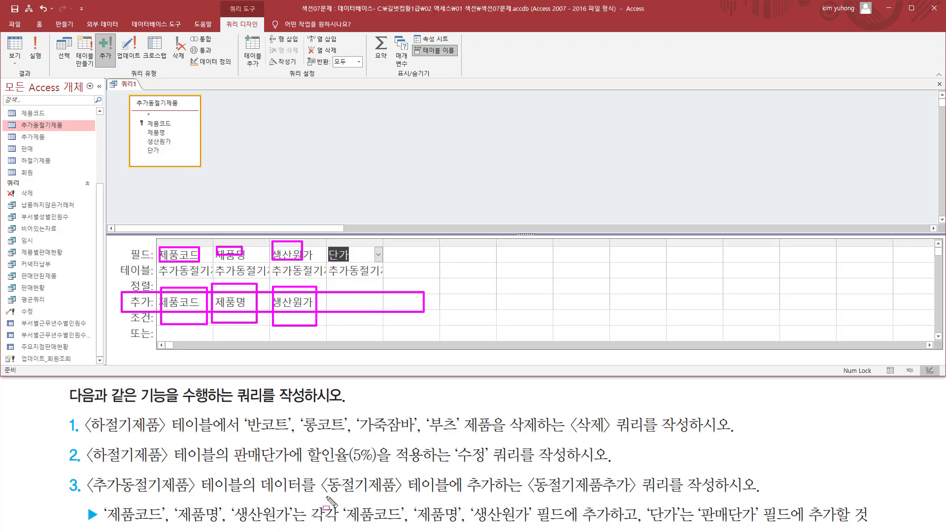
Set 판매단가 as the append-to field for the 단가 column in the query grid.
{"action": "mouse_move", "coordinate": [641, 501]}
{"action": "left_mouse_down"}
{"action": "mouse_move", "coordinate": [688, 528]}
{"action": "mouse_move", "coordinate": [759, 526]}
{"action": "left_mouse_up"}
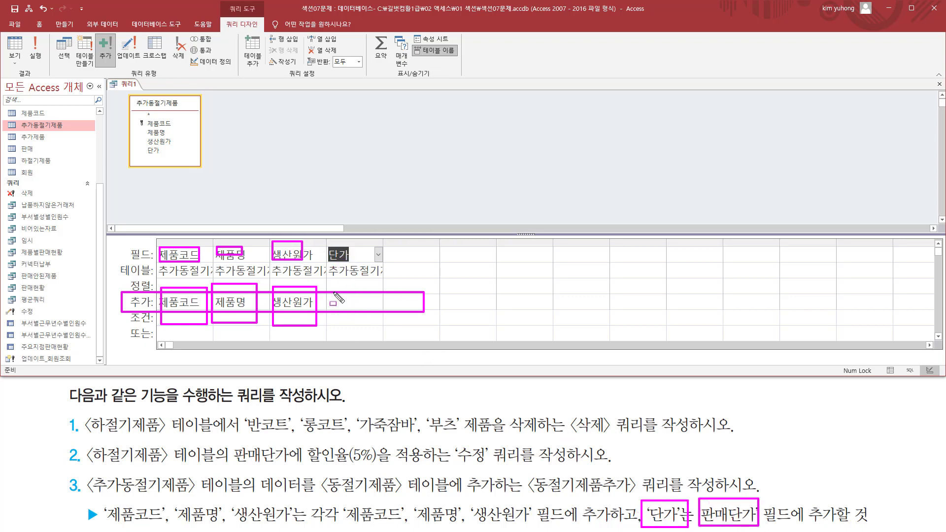
{"action": "key", "text": "Escape"}
{"action": "left_click", "coordinate": [362, 303]}
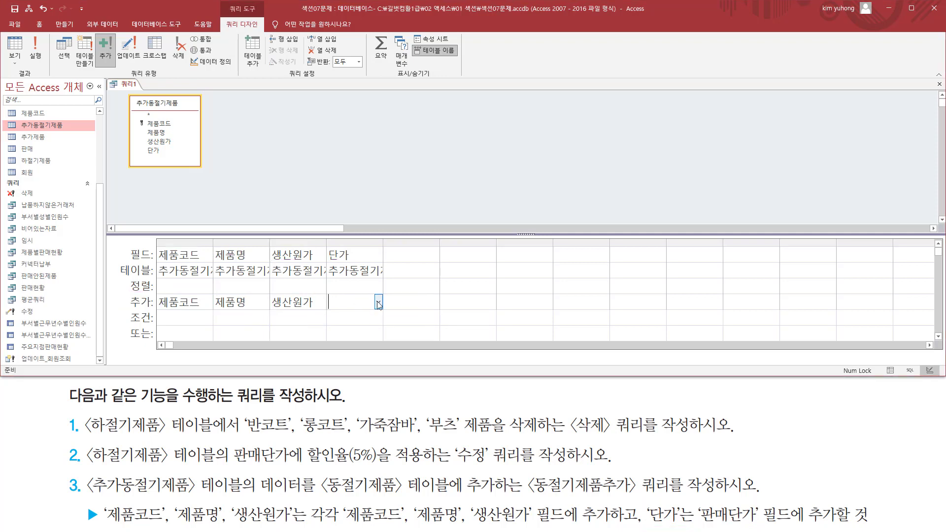
{"action": "left_click", "coordinate": [378, 302]}
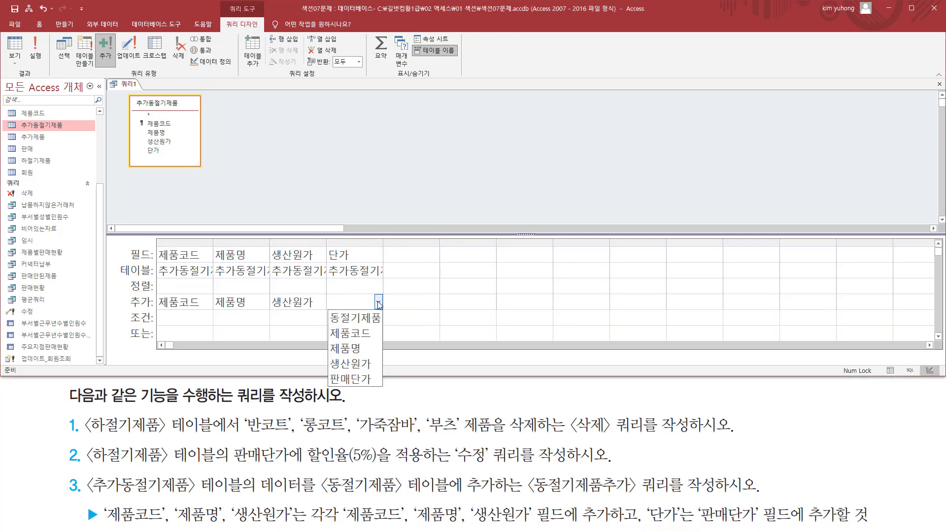
{"action": "left_click", "coordinate": [363, 379]}
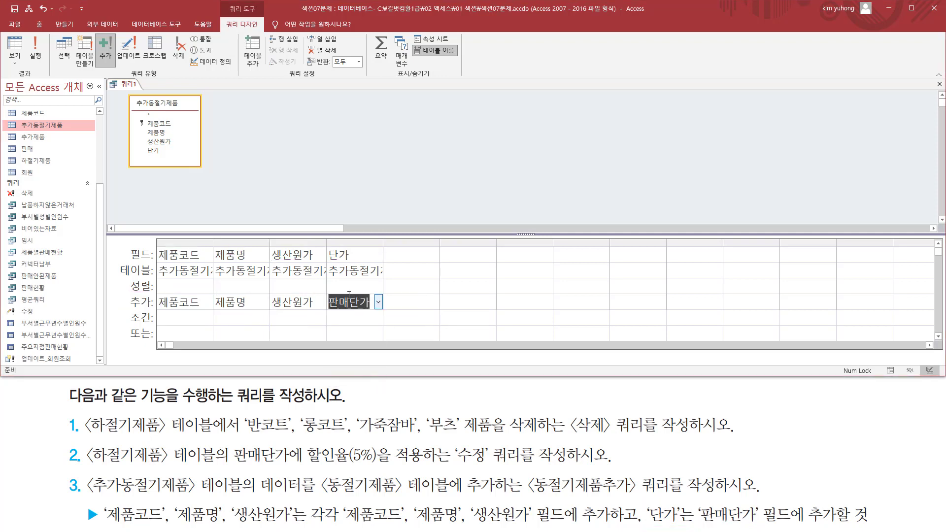
{"action": "left_click", "coordinate": [363, 159]}
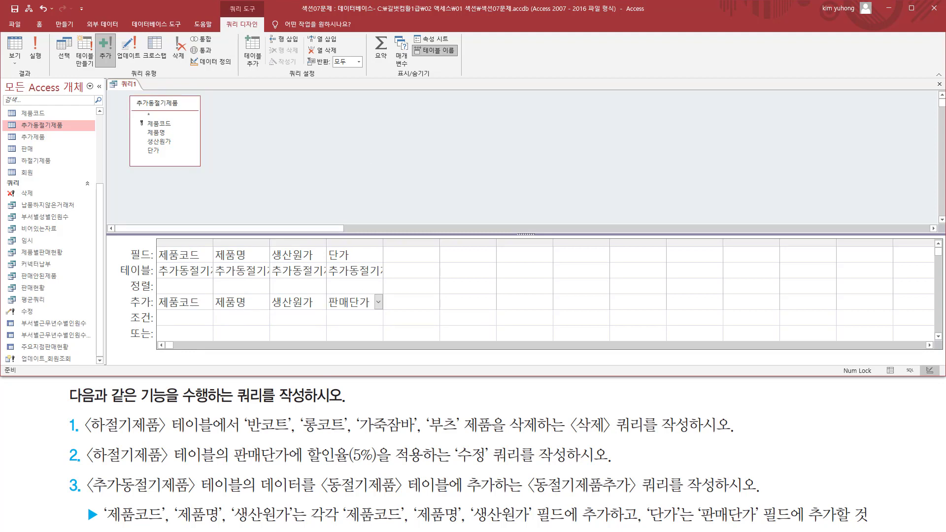
Run the append query and accept adding the rows to the 동절기제품 table.
{"action": "left_click", "coordinate": [38, 49]}
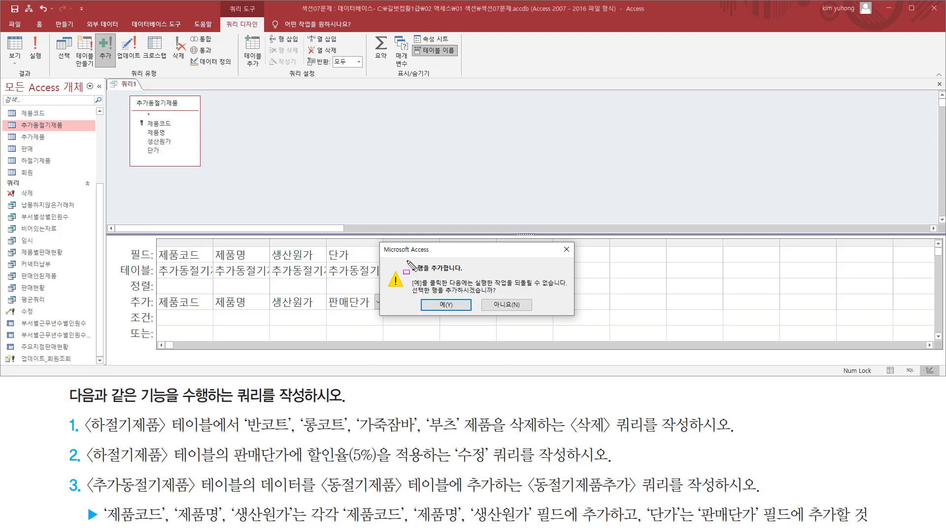
{"action": "left_click_drag", "start_coordinate": [406, 261], "coordinate": [471, 276]}
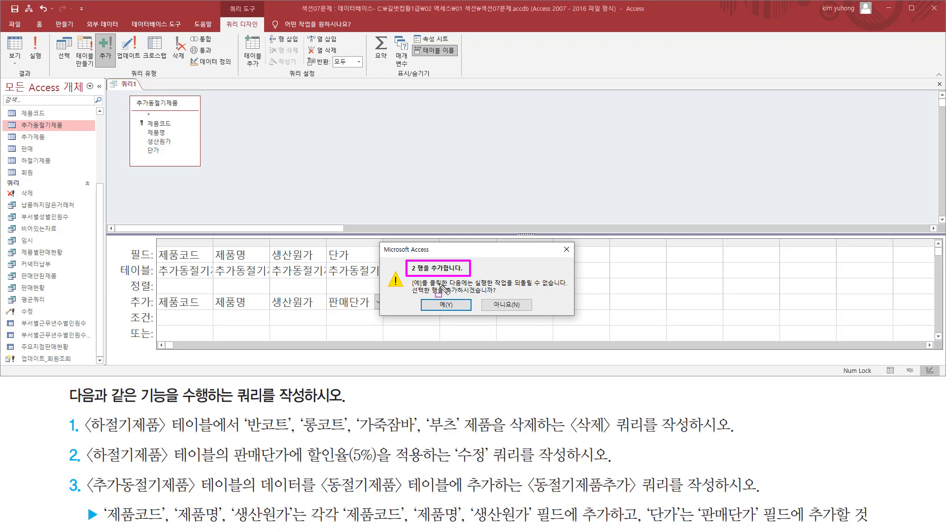
{"action": "left_click", "coordinate": [458, 305]}
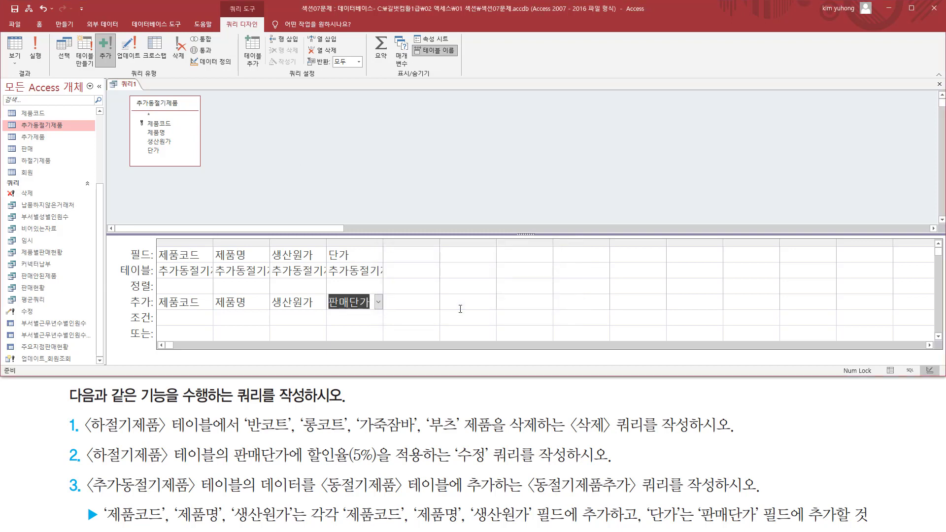
Close the append query, saving it under the name 동절기제품추가.
{"action": "left_click", "coordinate": [940, 85]}
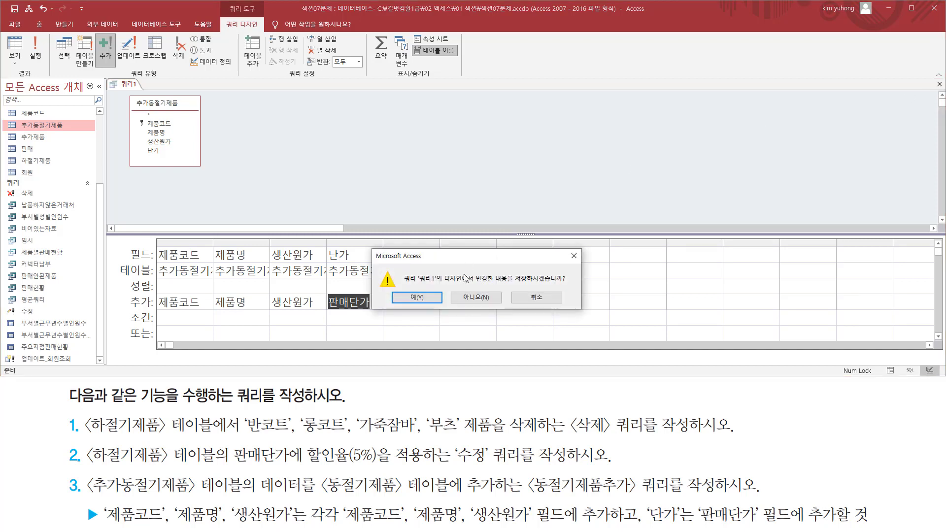
{"action": "left_click", "coordinate": [417, 297]}
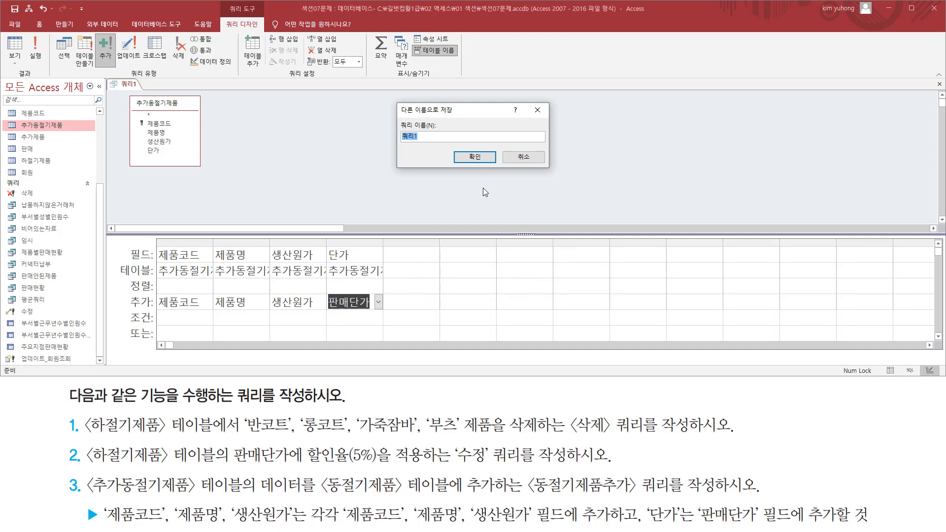
{"action": "type", "text": "동절"}
{"action": "type", "text": "기제ㅍ"}
{"action": "type", "text": "품추가"}
{"action": "left_click", "coordinate": [477, 157]}
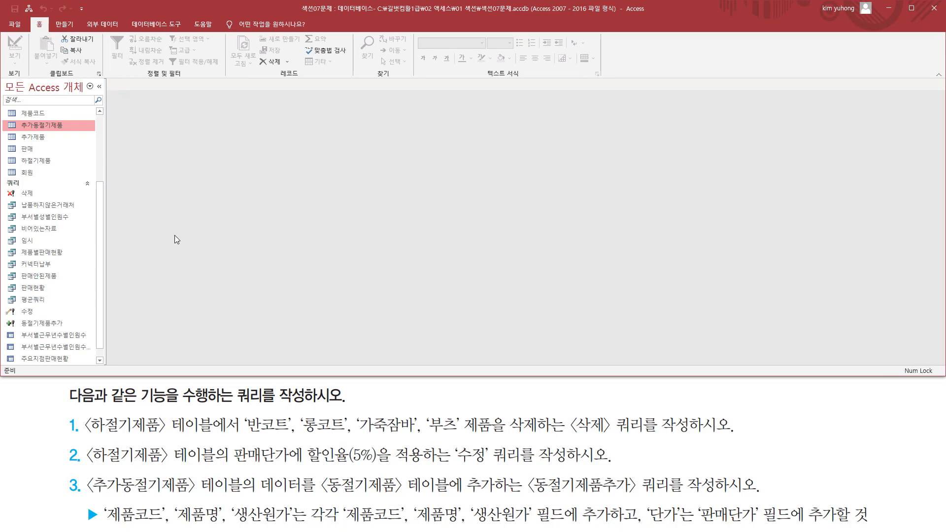
Open the 동절기제품 table, check its records for the appended products, and close it.
{"action": "scroll", "coordinate": [48, 169], "scroll_direction": "up", "scroll_amount": 3}
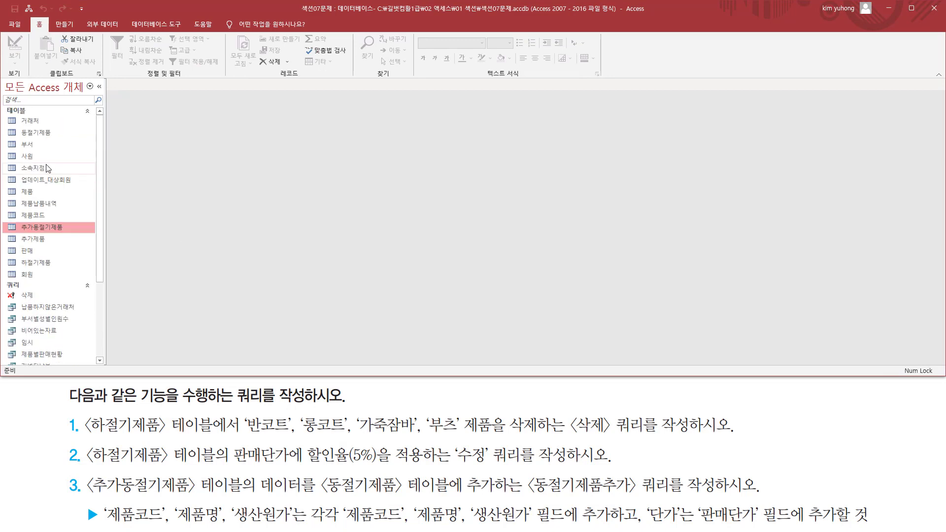
{"action": "left_click", "coordinate": [52, 132]}
{"action": "double_click", "coordinate": [45, 132]}
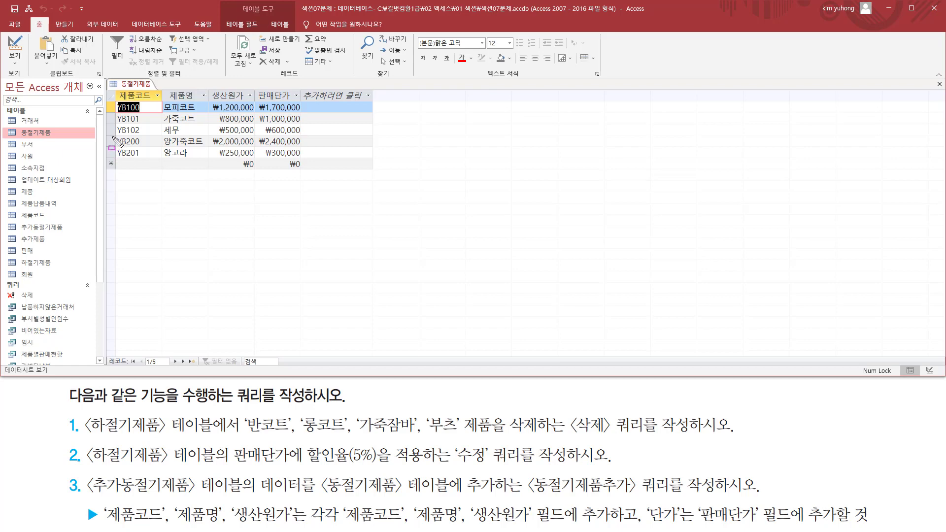
{"action": "mouse_move", "coordinate": [112, 136]}
{"action": "left_mouse_down"}
{"action": "mouse_move", "coordinate": [195, 157]}
{"action": "mouse_move", "coordinate": [306, 159]}
{"action": "left_mouse_up"}
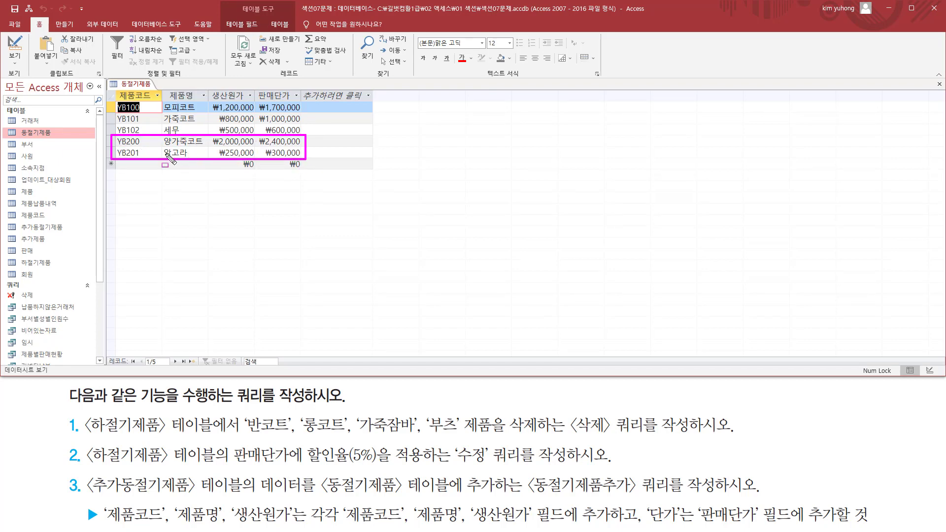
{"action": "right_click", "coordinate": [140, 84]}
{"action": "left_click", "coordinate": [159, 103]}
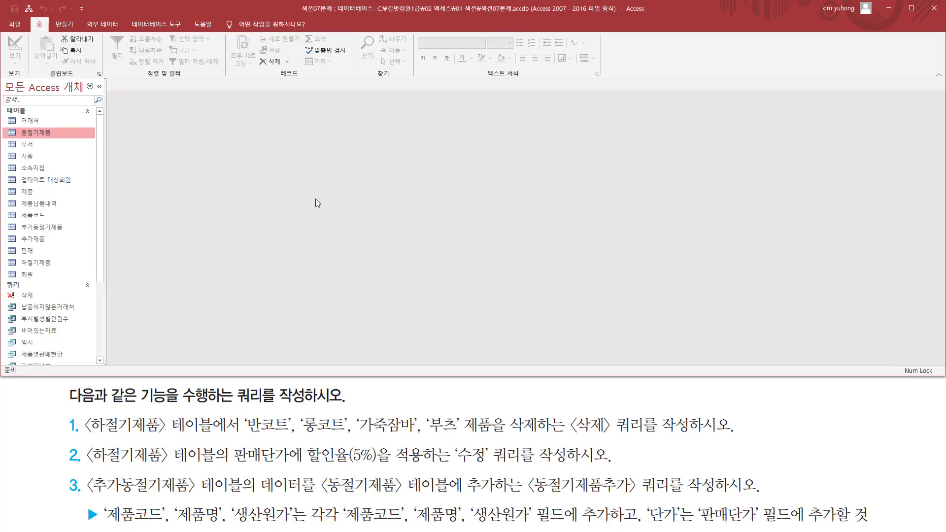